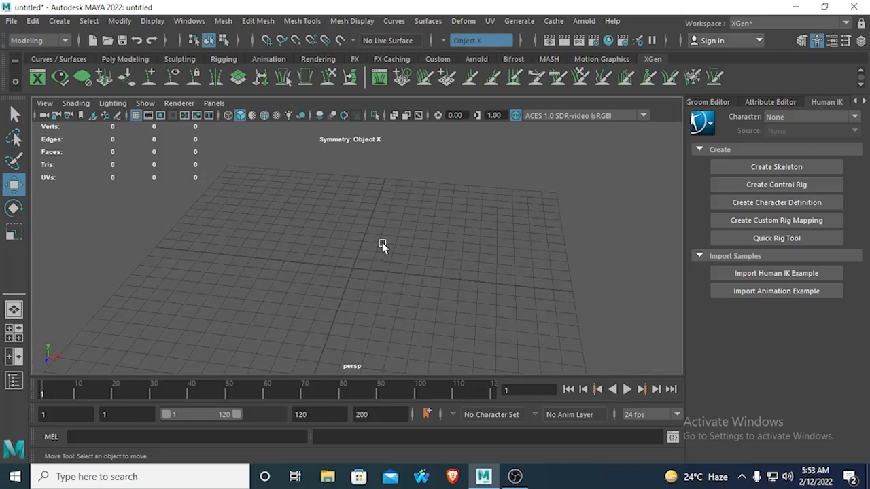
- Import "all view boy char 1 (2).png" as an image plane in the front view and shift it about 0.07 cm along X
key("space")
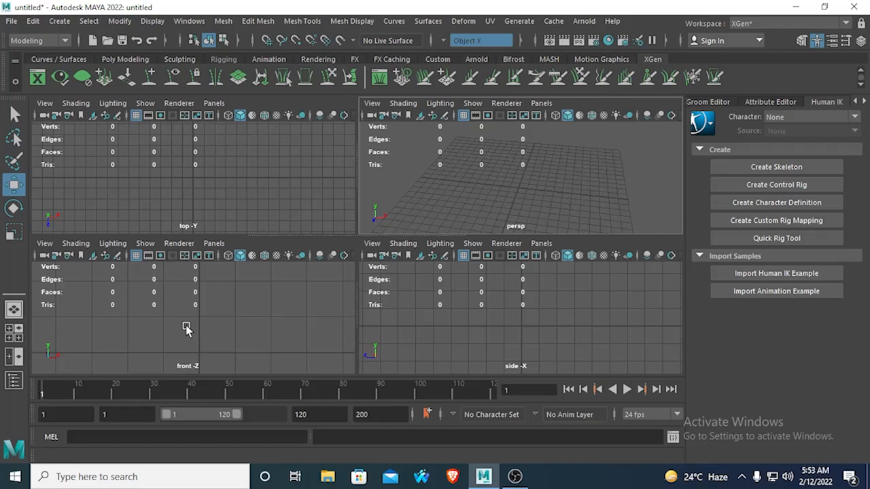
key("space")
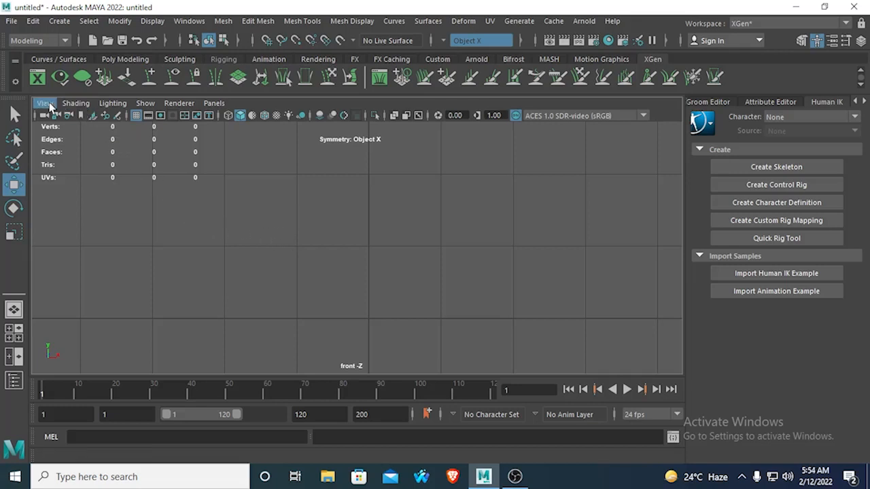
left_click(93, 117)
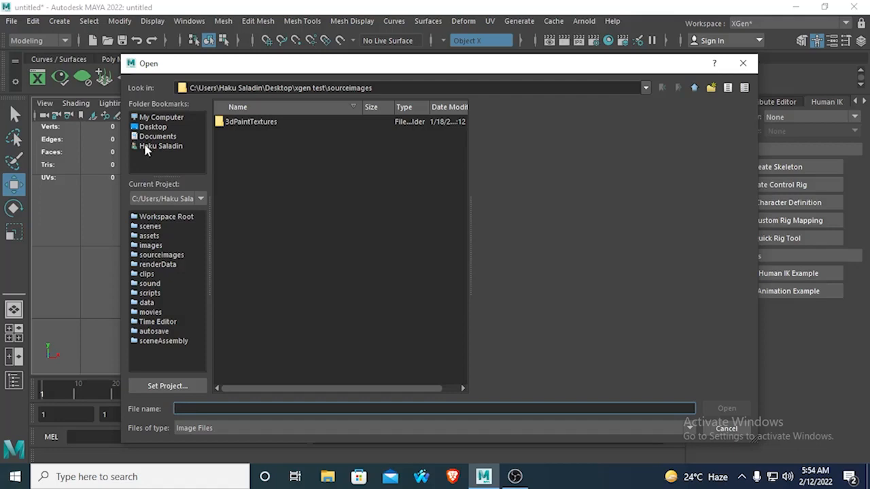
left_click(157, 146)
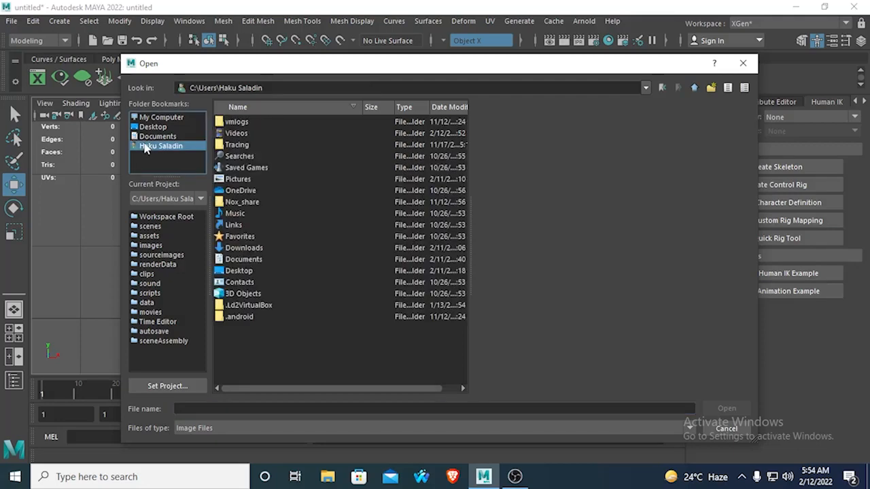
double_click(234, 180)
scroll(271, 259, "down", 3)
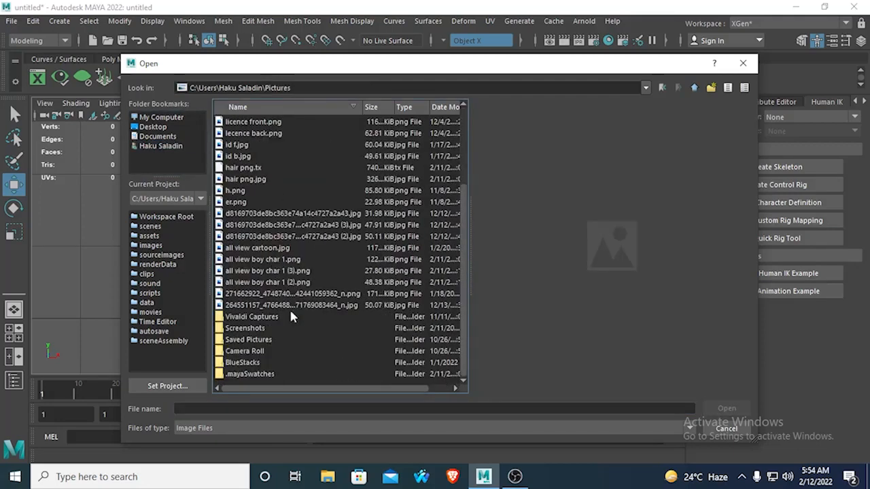
left_click(252, 261)
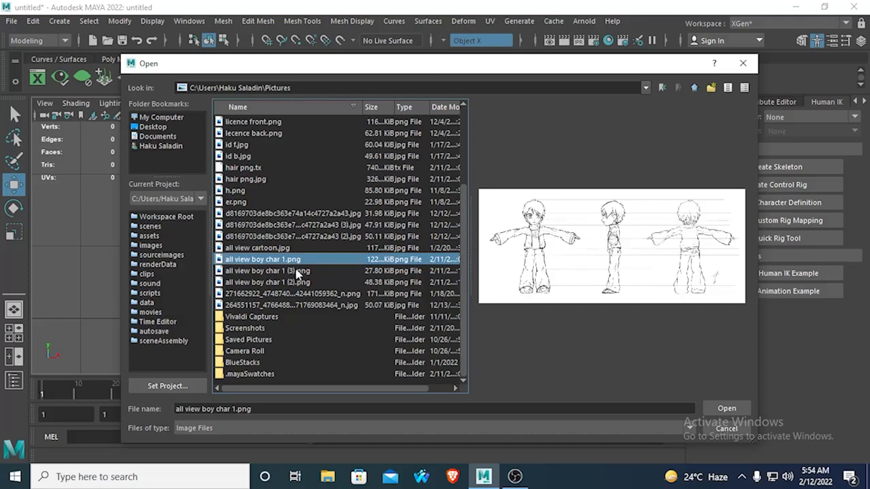
left_click(272, 271)
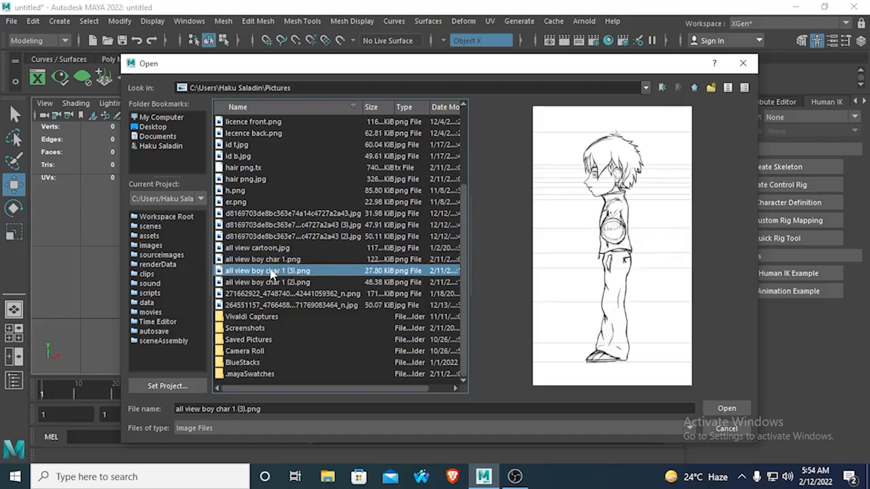
left_click(273, 283)
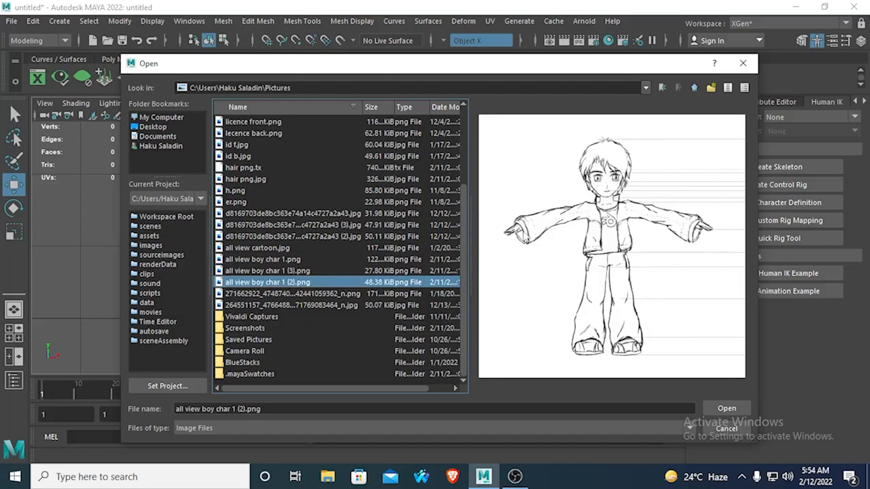
left_click(722, 409)
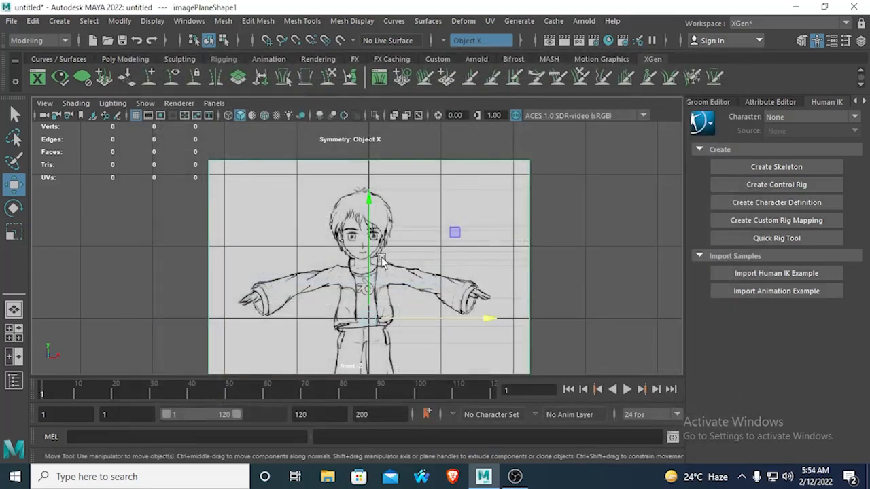
left_click_drag(487, 319, 494, 320)
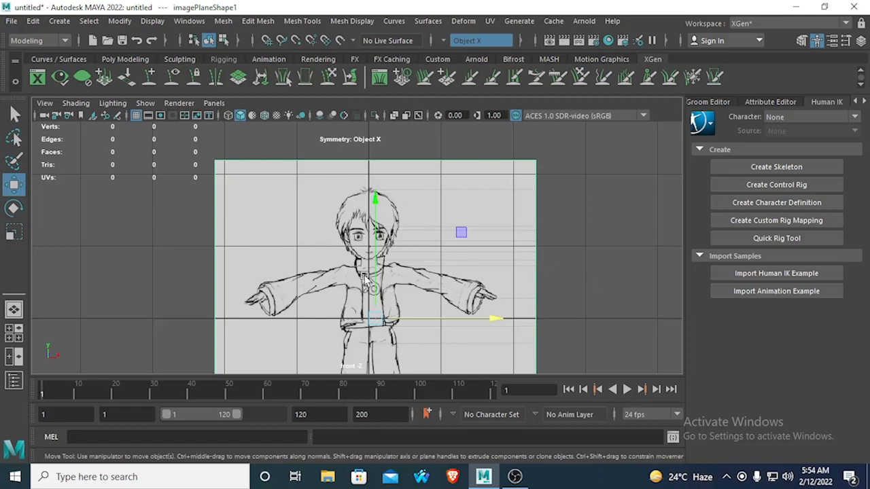
left_click_drag(493, 317, 492, 322)
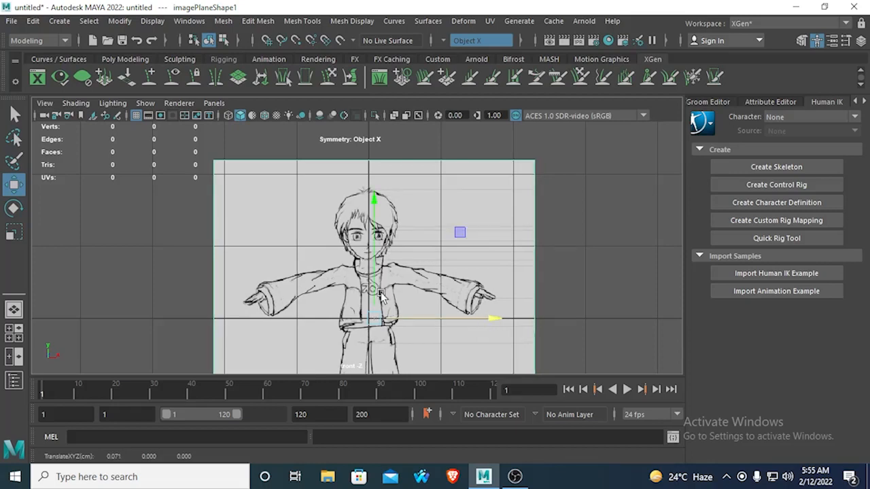
- Import "all view boy char 1 (3).png" from the Pictures folder as an image plane in the side view
key("space")
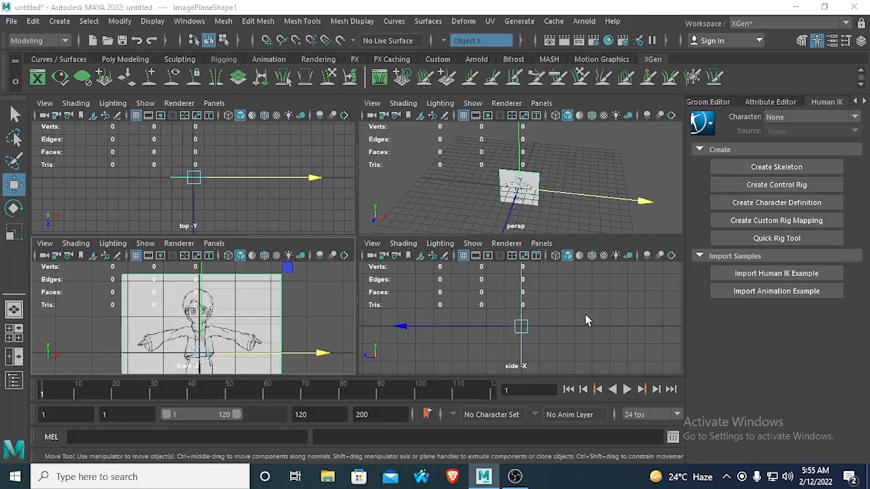
key("space")
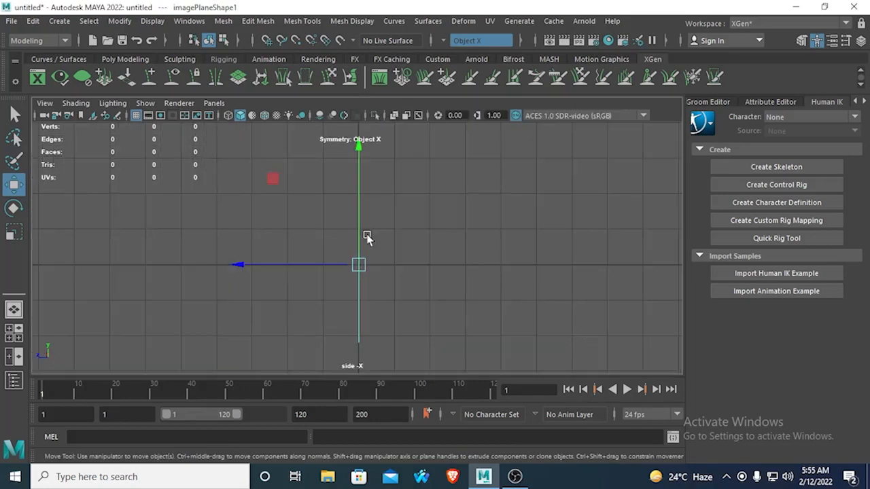
left_click(93, 116)
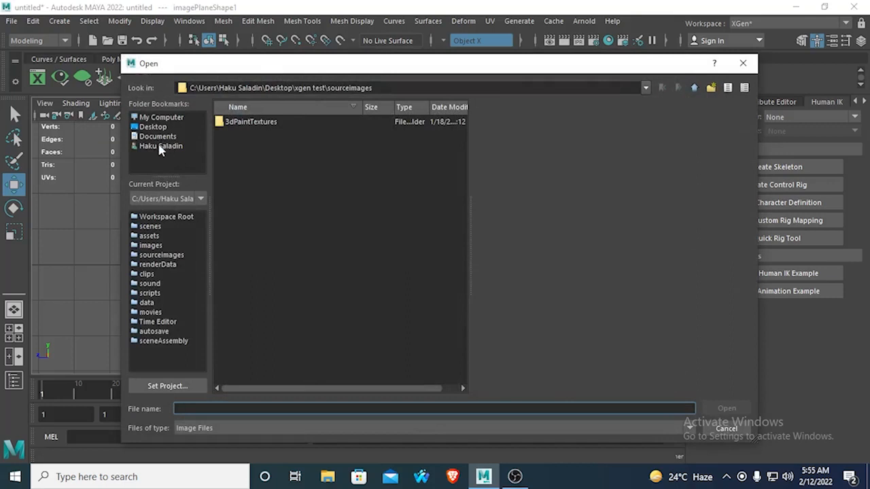
left_click(161, 147)
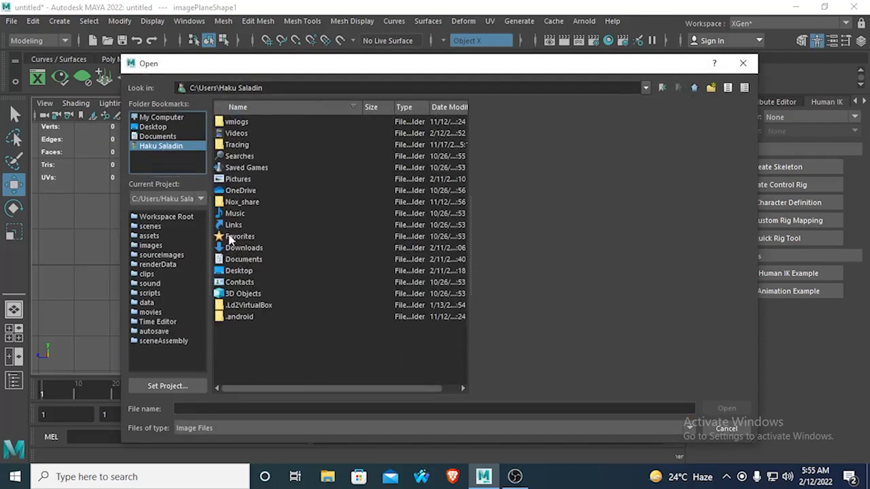
double_click(237, 180)
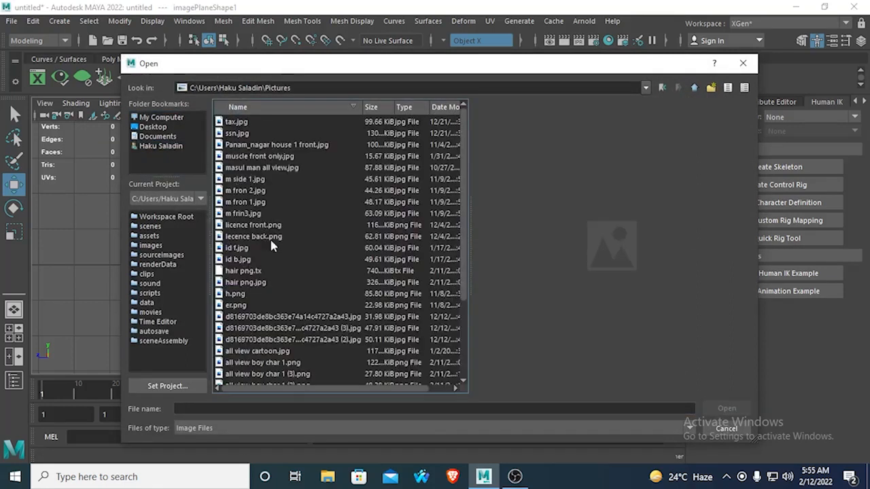
scroll(308, 282, "down", 3)
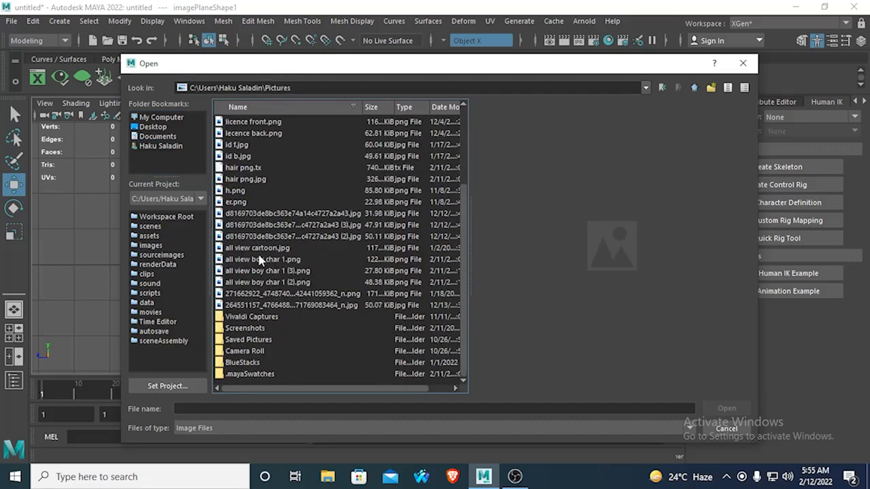
left_click(260, 260)
left_click(264, 282)
left_click(273, 293)
left_click(274, 282)
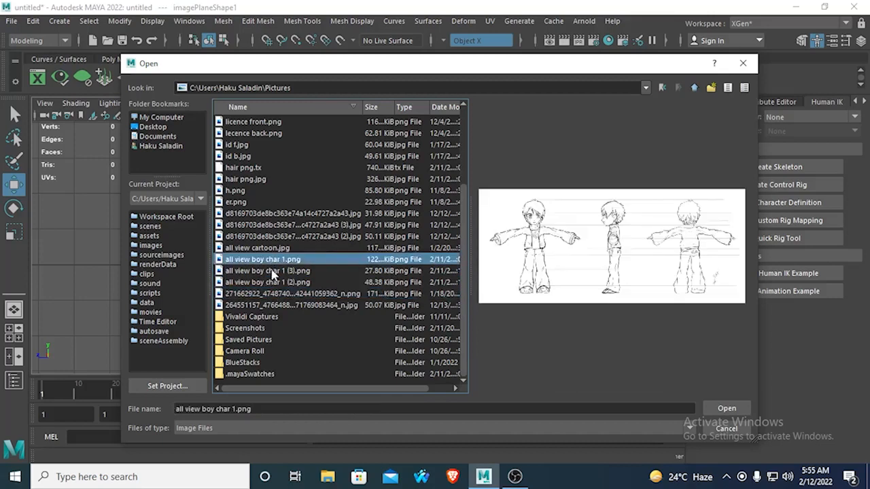
left_click(275, 271)
left_click(724, 409)
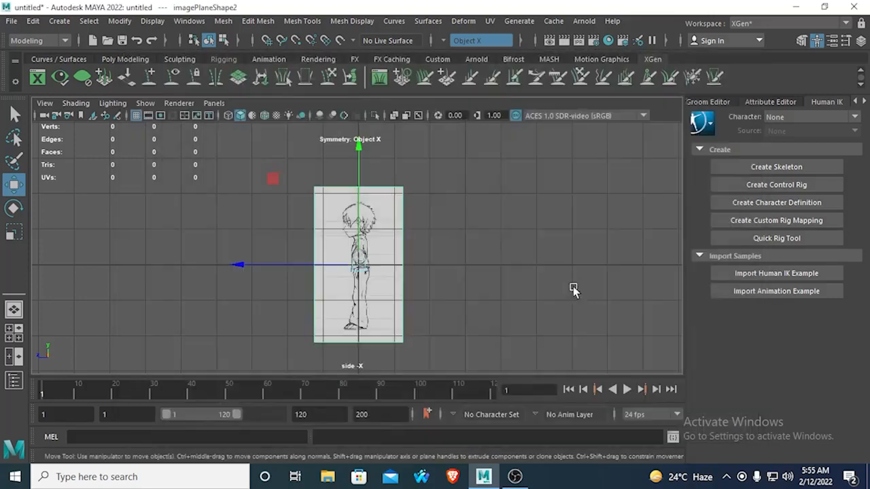
- Shift the side-view image plane about 0.019 cm along Z to align the character with the centre axis
scroll(403, 235, "up", 5)
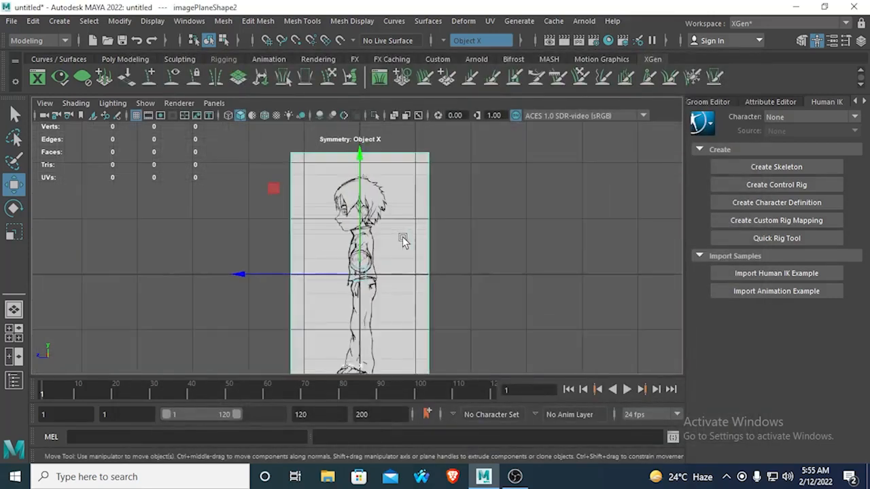
scroll(402, 235, "up", 3)
middle_click_drag(369, 210, 379, 289, "alt")
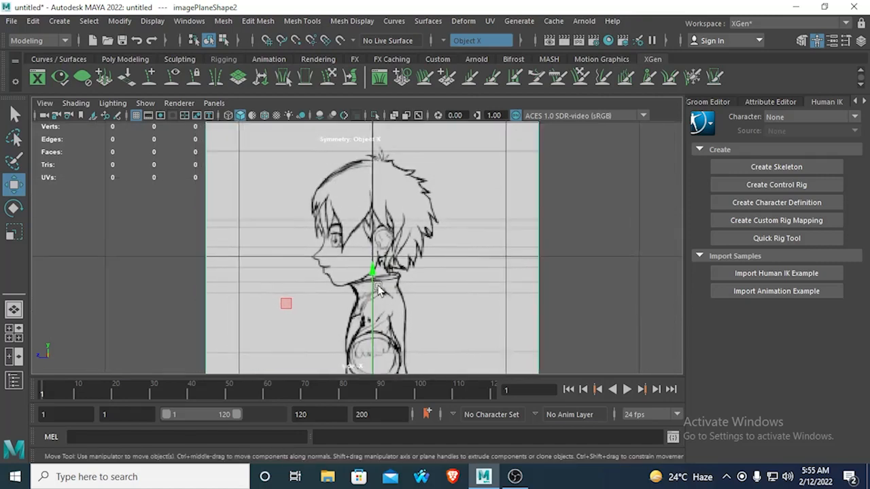
scroll(379, 289, "up", 2)
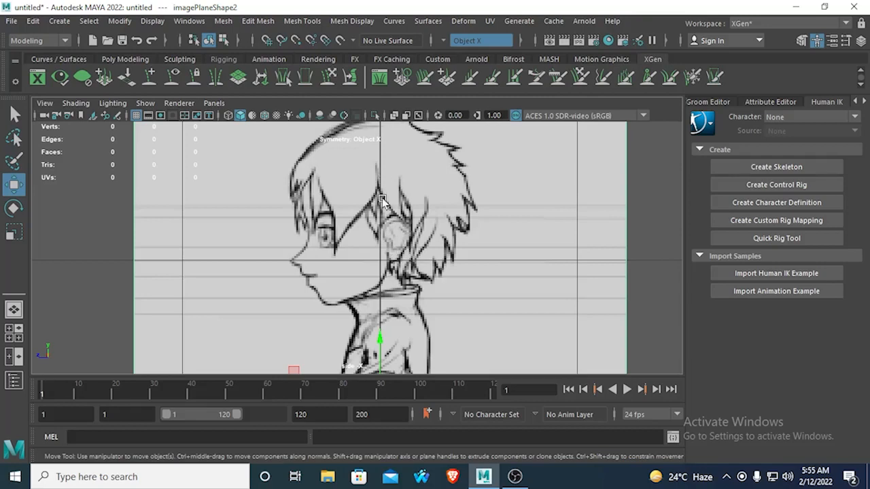
scroll(378, 168, "down", 5)
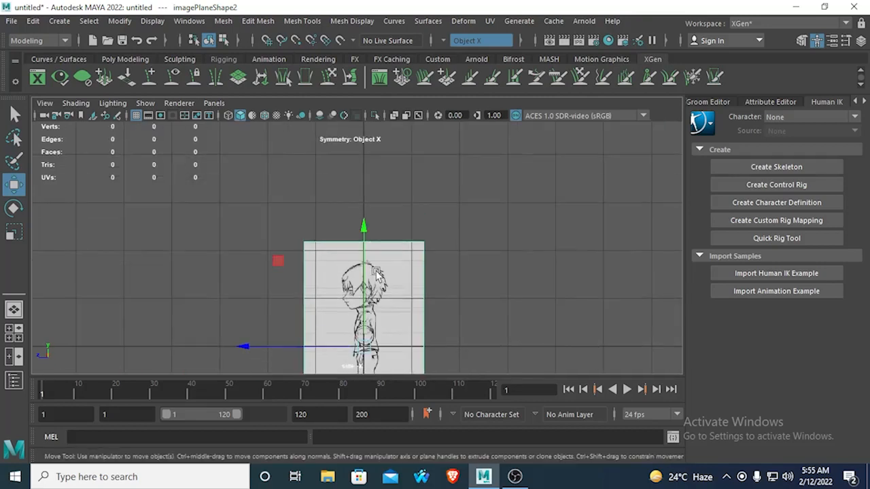
scroll(343, 328, "up", 6)
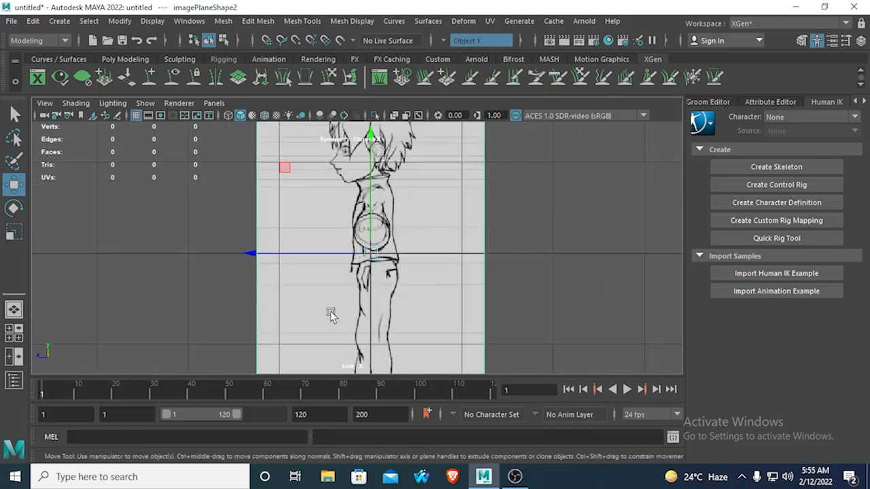
scroll(309, 278, "up", 2)
scroll(306, 282, "up", 2)
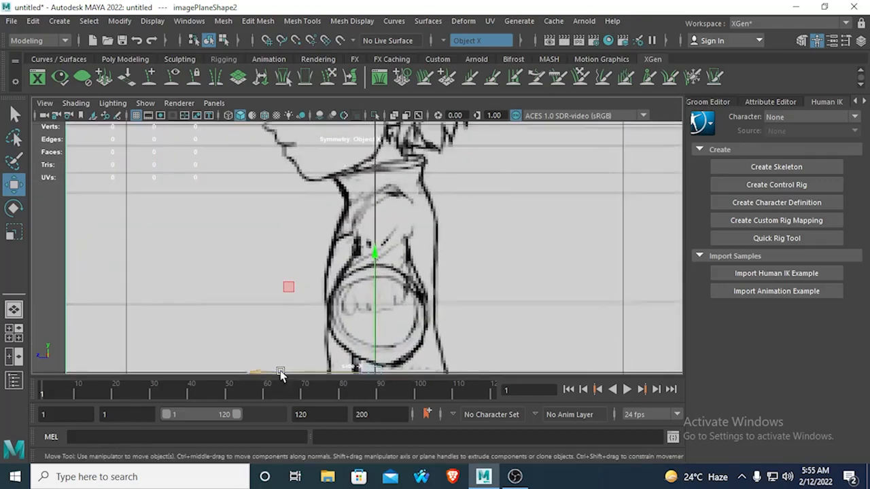
scroll(287, 304, "down", 6)
scroll(287, 304, "up", 4)
scroll(276, 315, "down", 5)
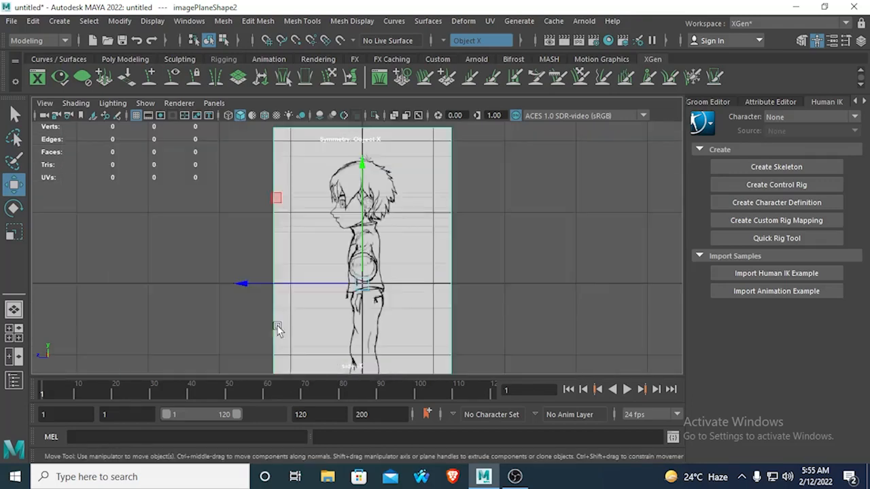
scroll(250, 307, "down", 3)
scroll(258, 313, "up", 4)
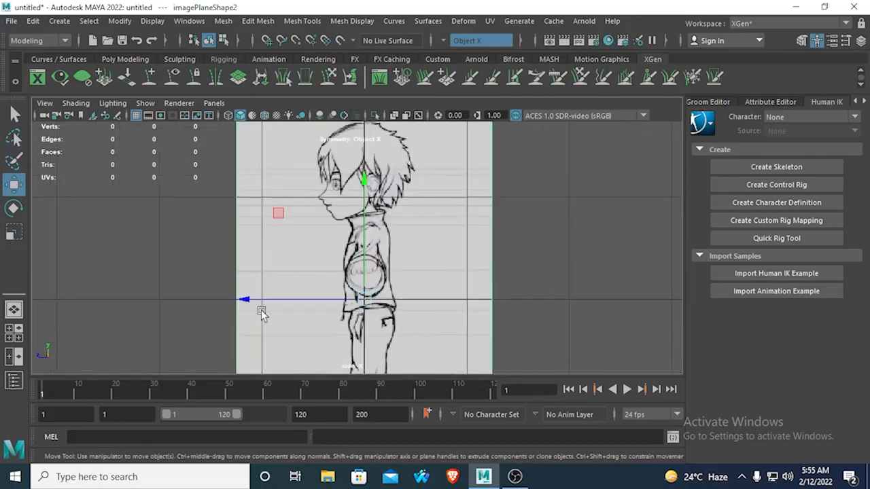
left_click_drag(248, 299, 246, 300)
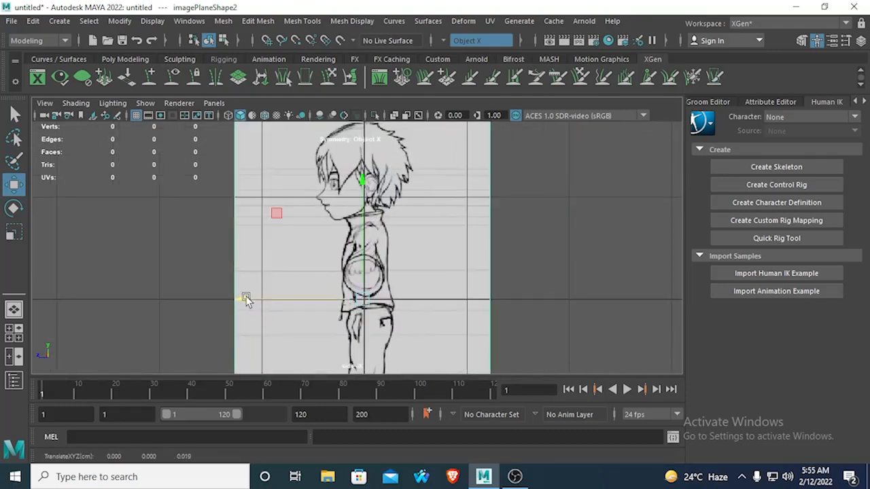
- Examine in the perspective view how the front and side image planes line up at the character's head
key("space")
key("space")
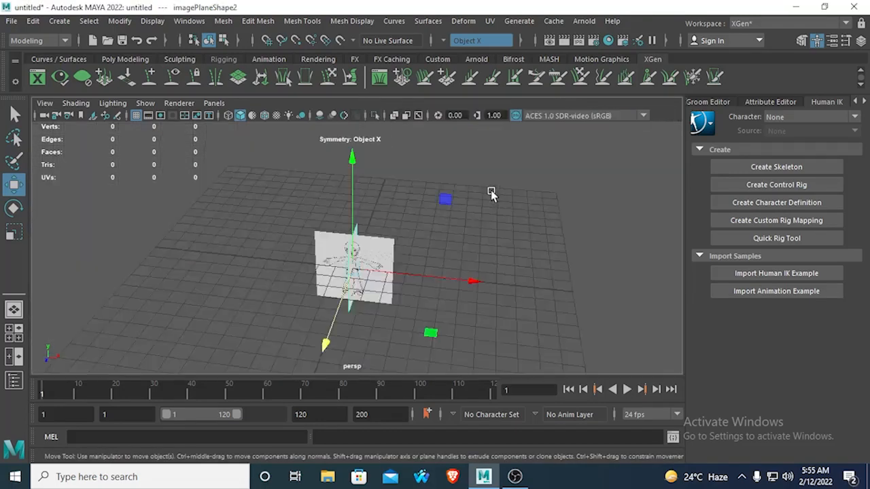
scroll(371, 282, "up", 6)
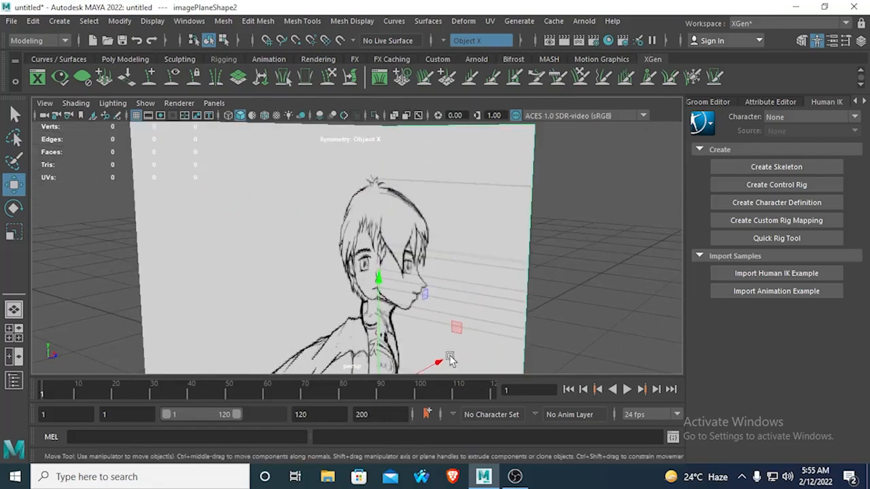
left_click_drag(475, 255, 347, 252, "alt")
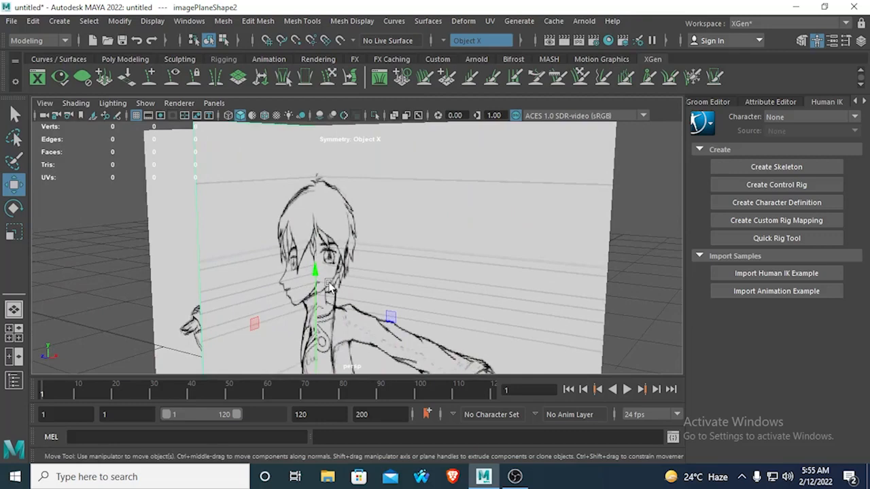
left_click_drag(329, 284, 309, 282, "alt")
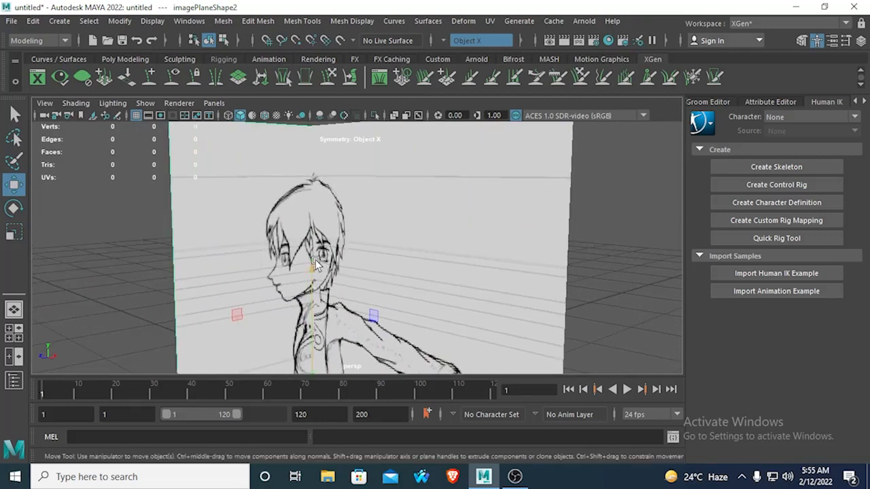
left_click(410, 226)
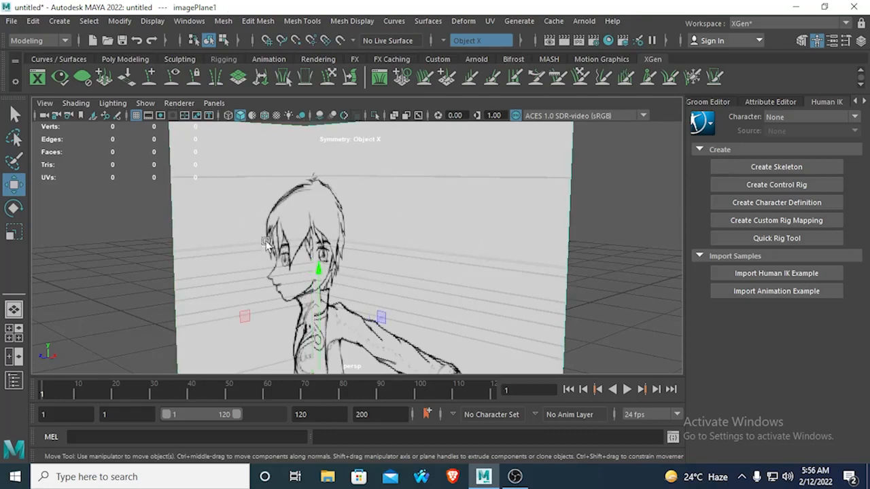
mouse_move(254, 261)
left_mouse_down("alt")
mouse_move(430, 299)
mouse_move(394, 310)
left_mouse_up("alt")
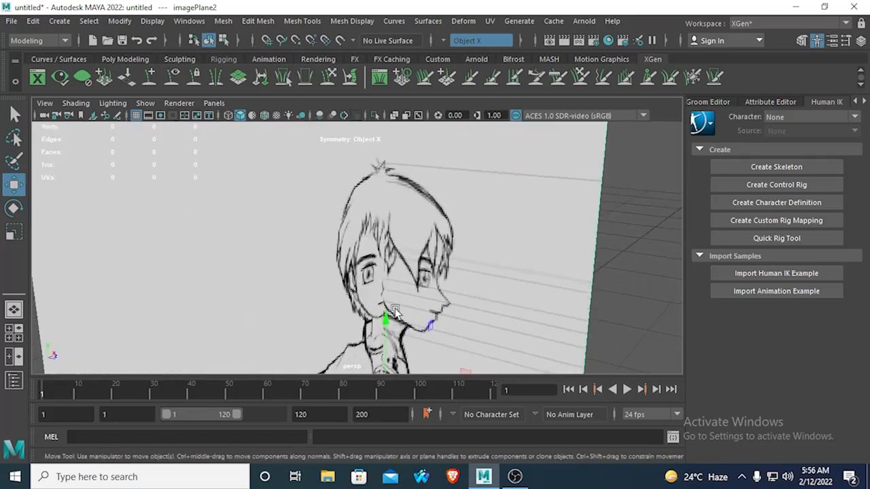
scroll(390, 307, "down", 3)
left_click(267, 244)
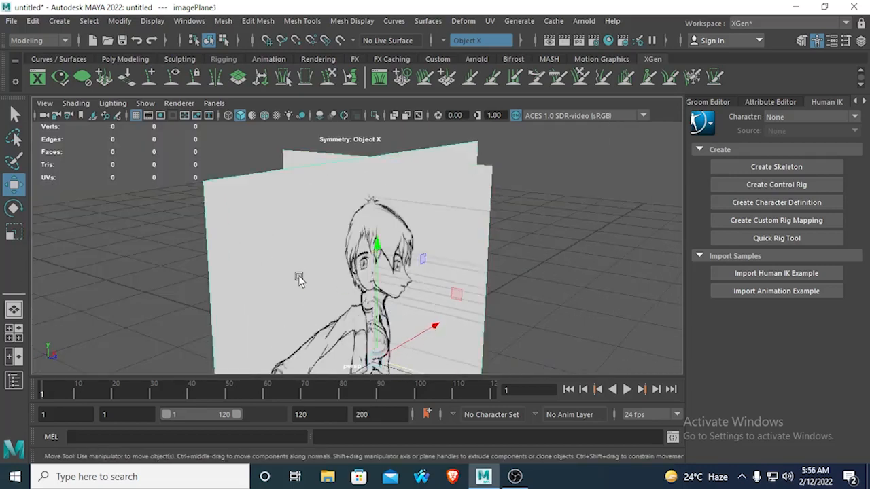
- Move the front-view image plane back about 6 cm along negative Z, behind the grid centre
scroll(299, 277, "down", 3)
left_click_drag(299, 277, 298, 323, "alt")
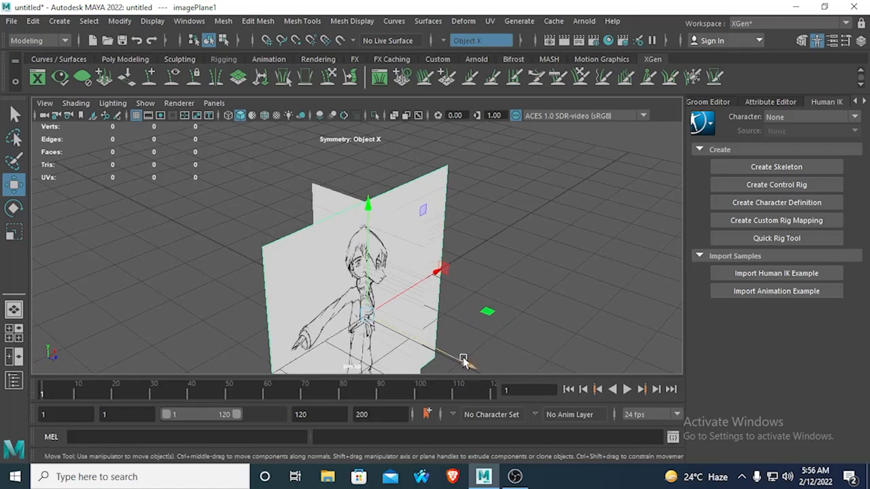
left_click_drag(467, 363, 283, 300, "alt")
- Move the side-view image plane along negative X, well away from the grid centre
left_click(355, 296)
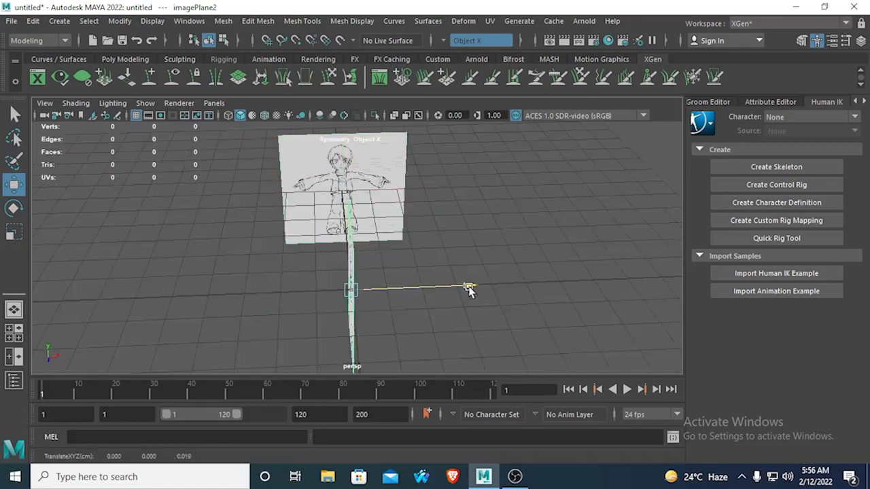
left_click_drag(466, 288, 219, 301)
left_click_drag(380, 315, 326, 297, "alt")
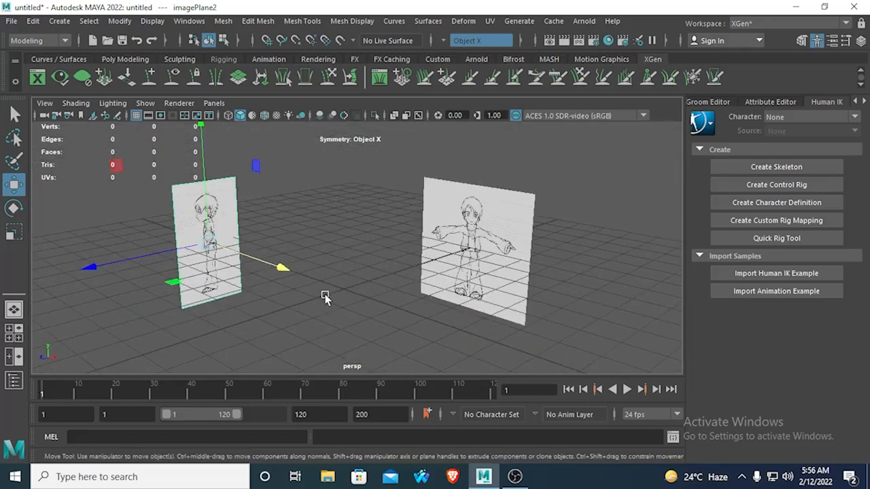
- Examine the spacing of the image planes in perspective and the face against the centre line in the front view
key("space")
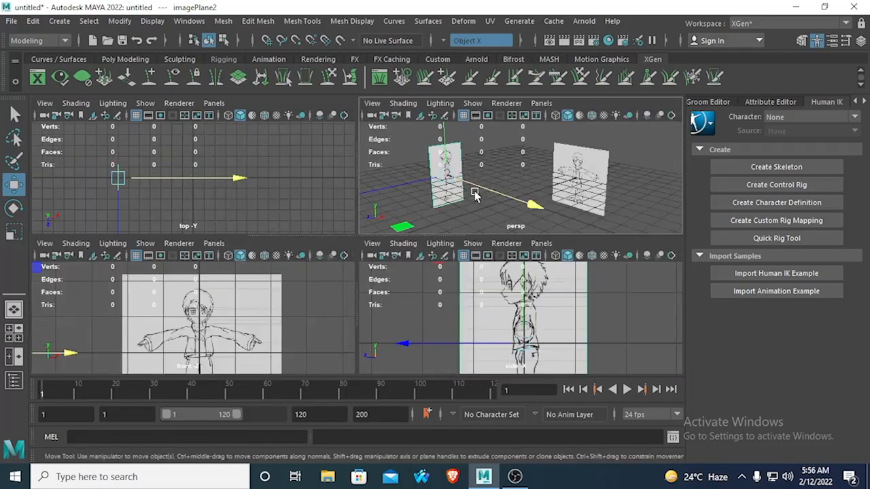
key("space")
scroll(449, 193, "up", 4)
left_click_drag(303, 280, 338, 315, "alt")
key("space")
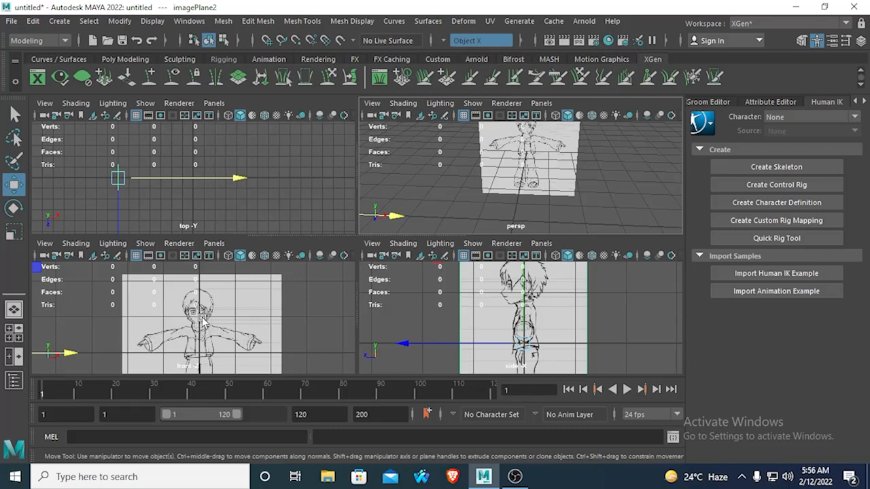
key("space")
scroll(392, 252, "up", 6)
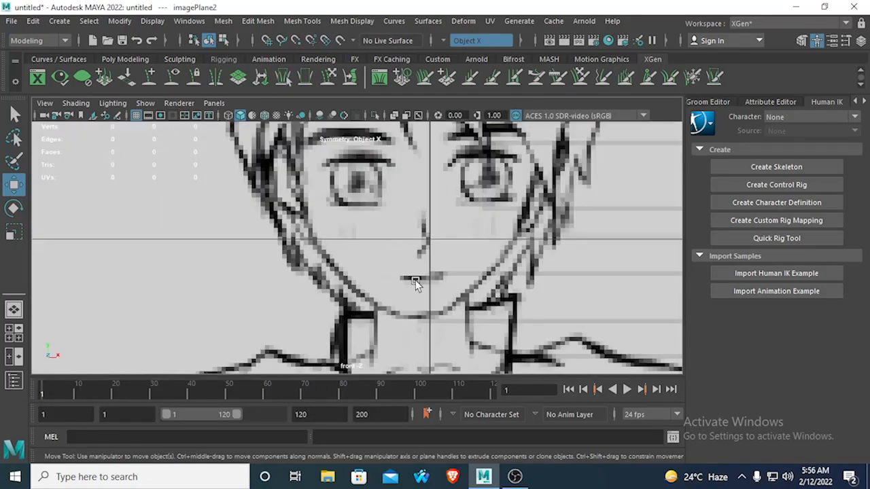
scroll(415, 280, "down", 10)
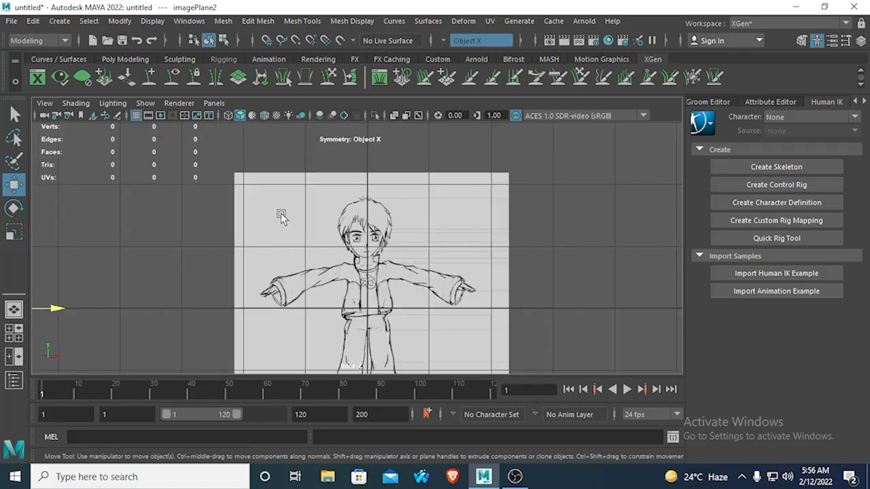
- Nudge the front-view image plane slightly along X to centre the character on the vertical grid axis
left_click(281, 214)
scroll(288, 212, "down", 3)
scroll(298, 234, "up", 4)
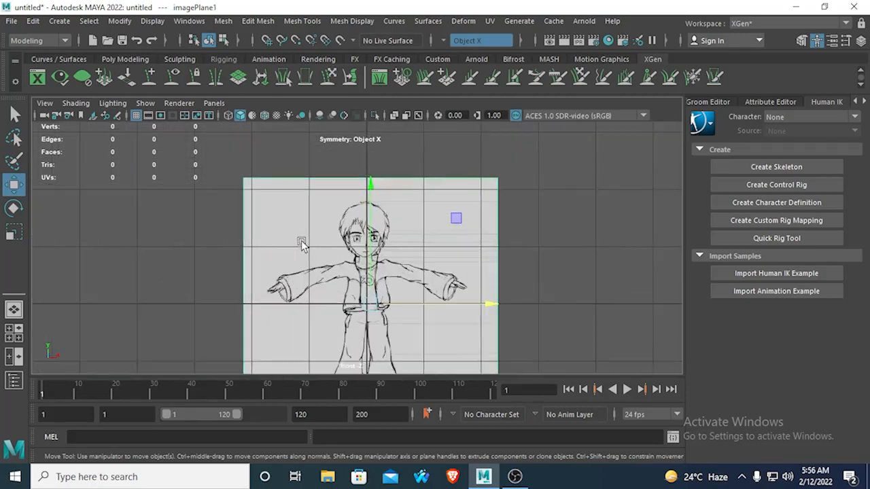
scroll(480, 328, "up", 2)
left_click(492, 329)
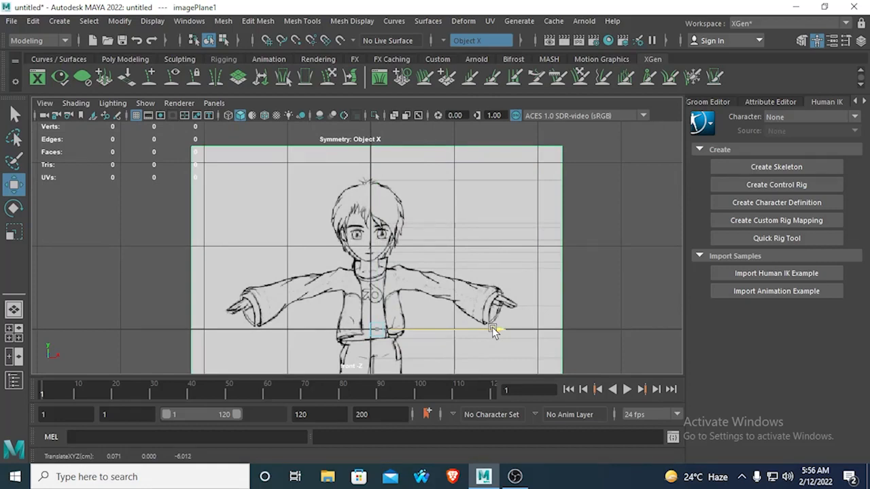
left_click_drag(492, 326, 492, 327)
- Examine the front drawing against the centre line from head to feet, and clear the selection
scroll(492, 327, "up", 4)
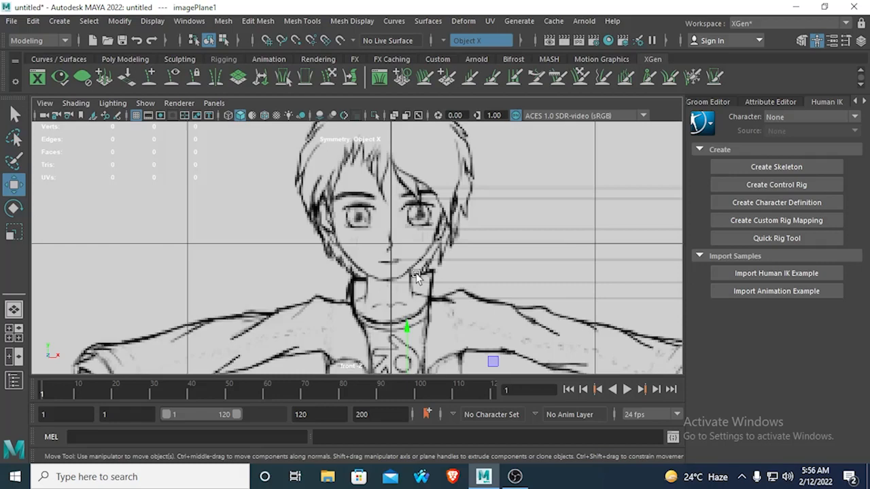
middle_click_drag(357, 314, 322, 64, "alt")
scroll(330, 231, "down", 5)
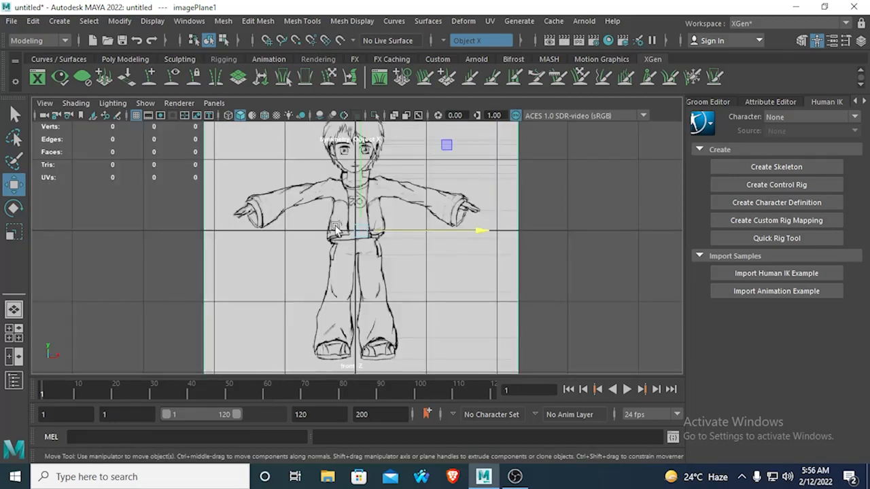
scroll(335, 217, "up", 4)
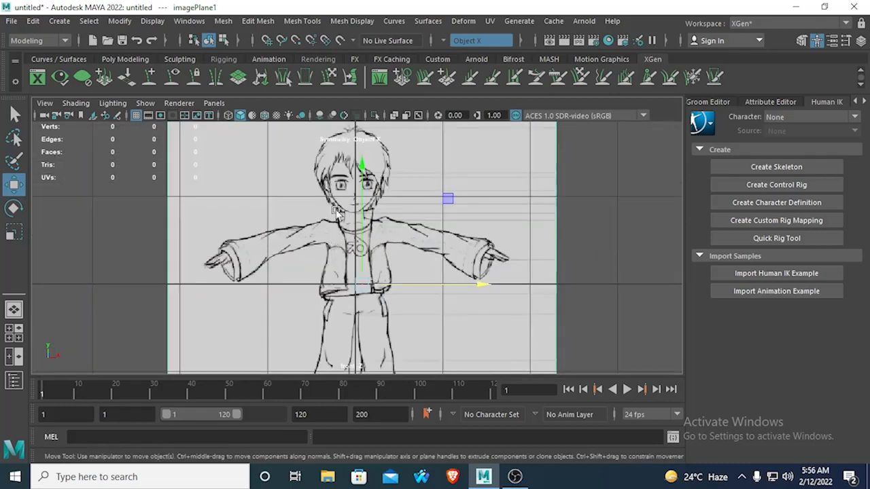
middle_click_drag(316, 160, 318, 223, "alt")
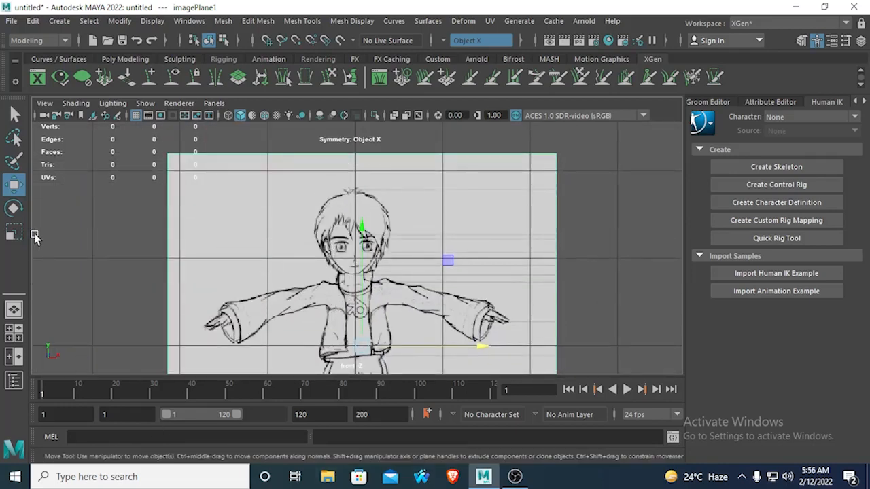
left_click(129, 262)
scroll(203, 269, "down", 6)
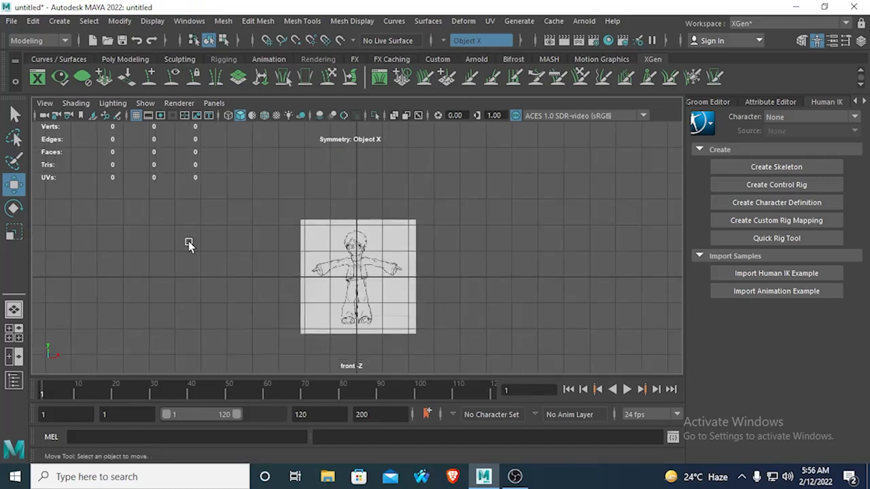
scroll(201, 255, "up", 4)
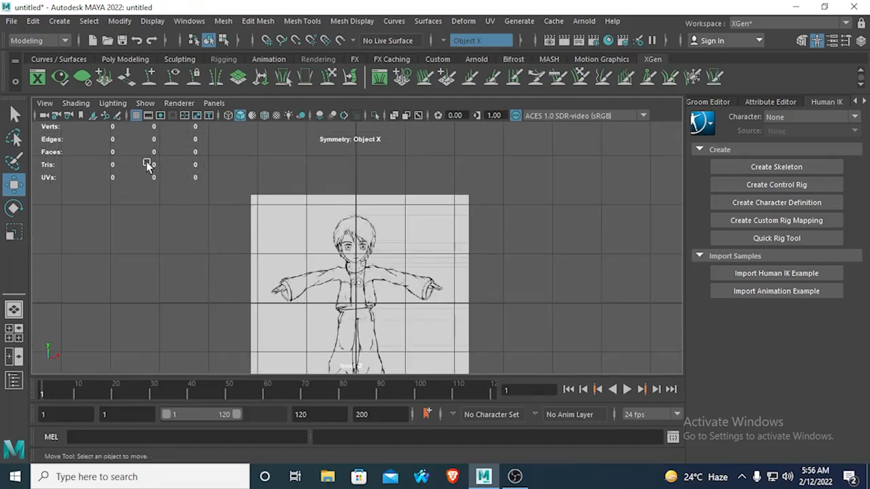
- Create a folder named "Cartoon character" on the Desktop and set it as the project with a default workspace
left_click(12, 22)
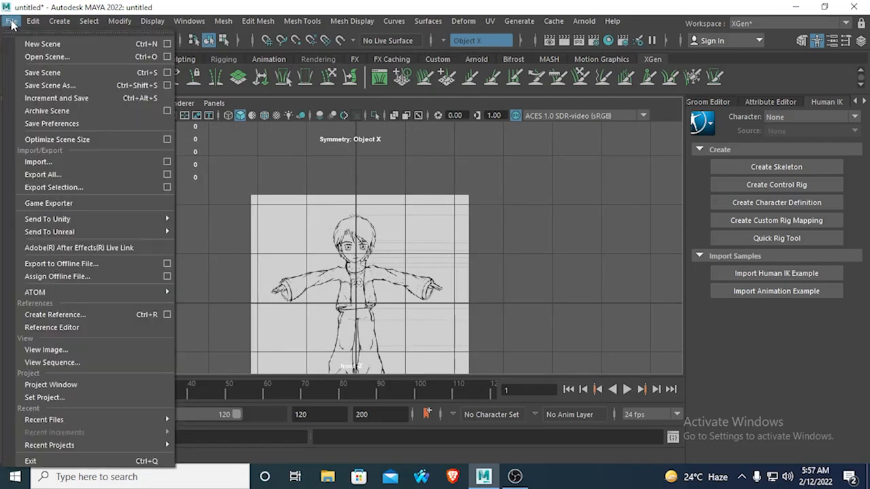
left_click(45, 397)
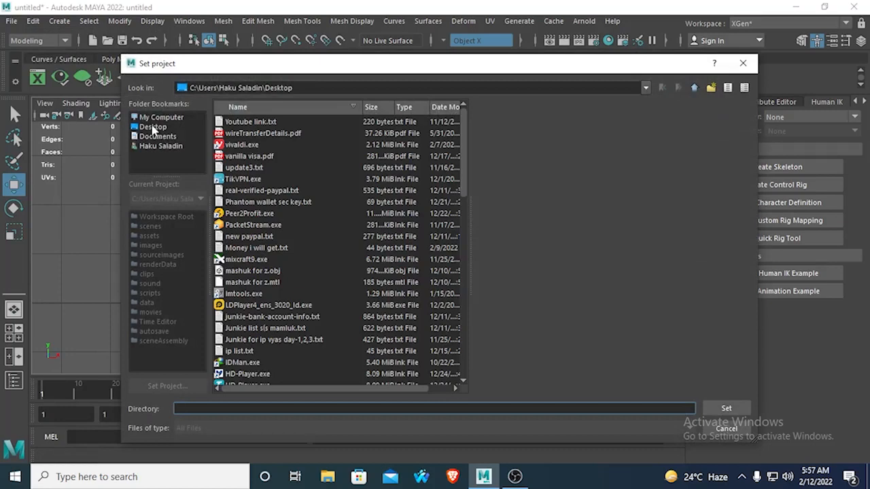
left_click(156, 127)
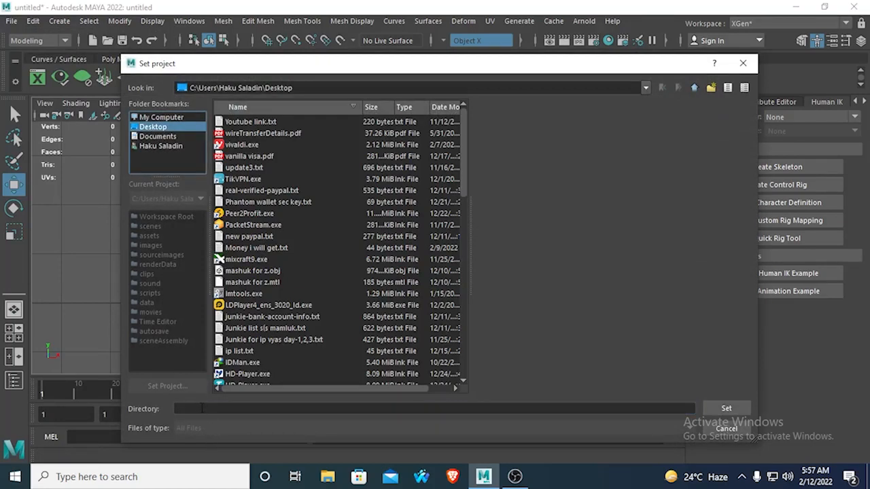
scroll(284, 319, "down", 4)
right_click(334, 285)
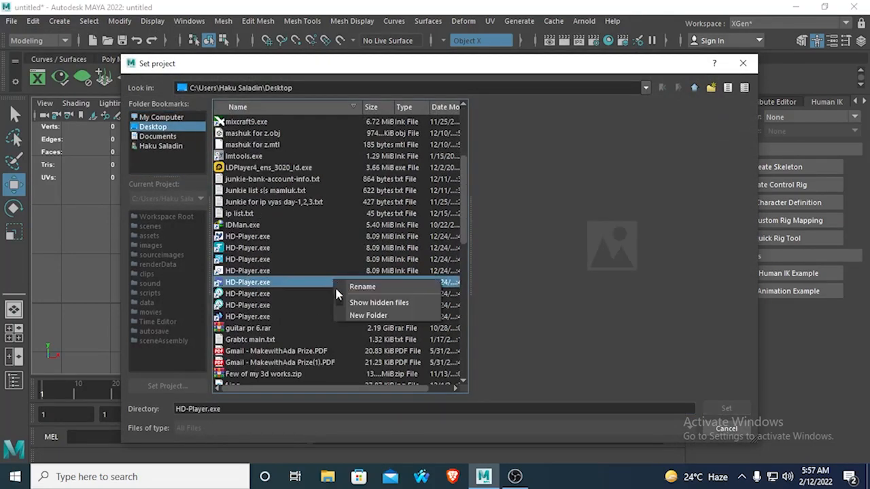
left_click(345, 317)
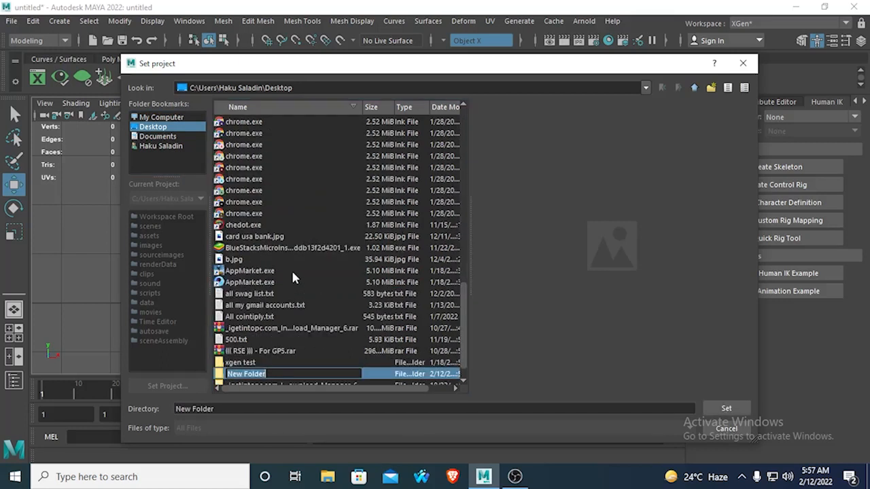
type("Cartoon character")
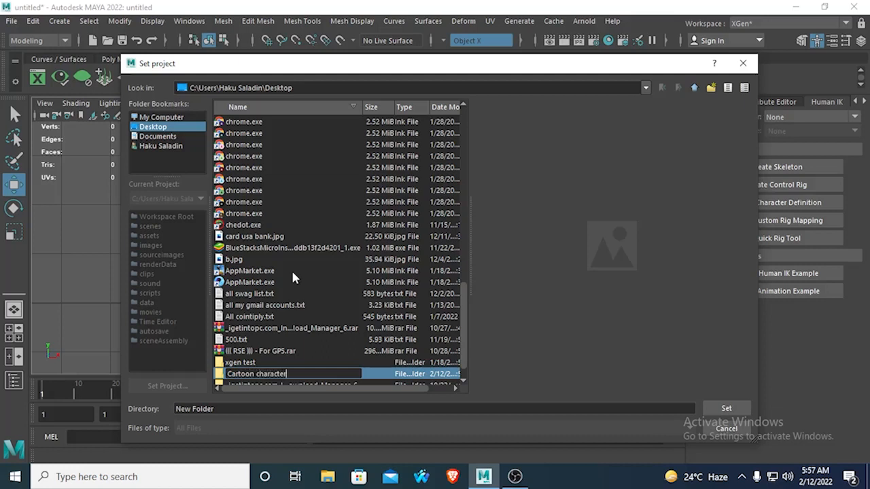
key("Return")
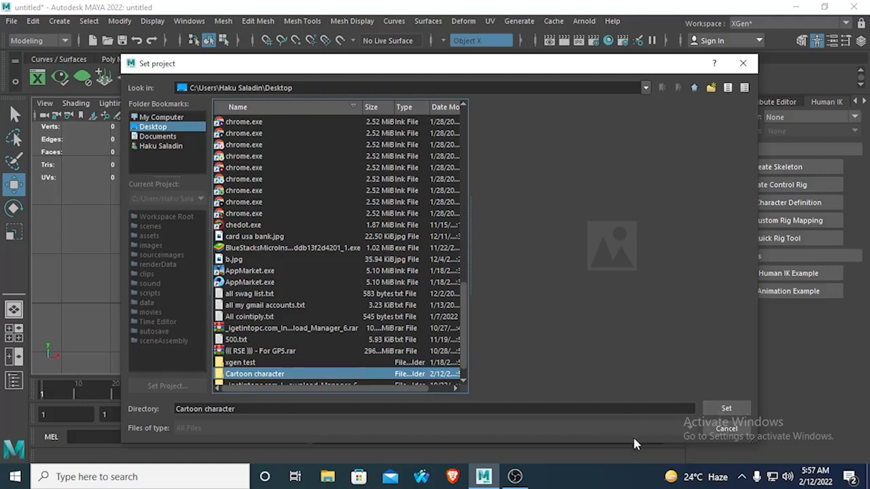
left_click(724, 410)
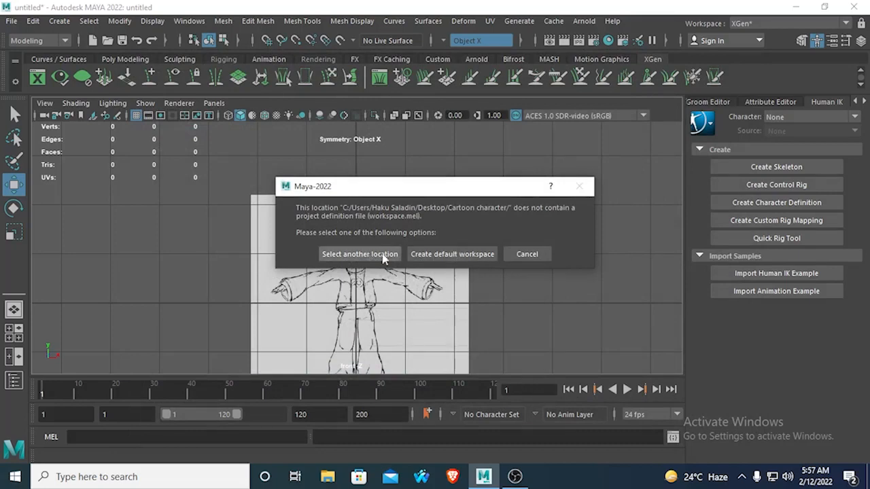
left_click(430, 254)
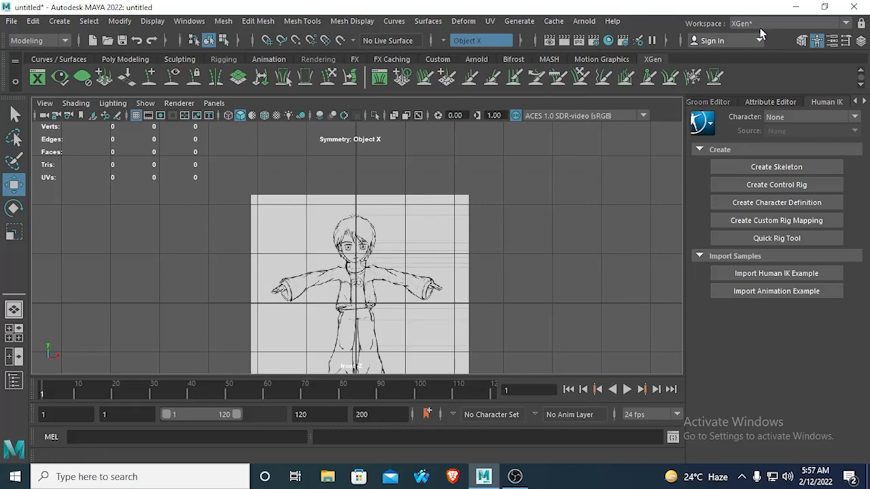
- Inspect the contents of the "Cartoon character" folder on the desktop, close it and return to Maya
left_click(790, 6)
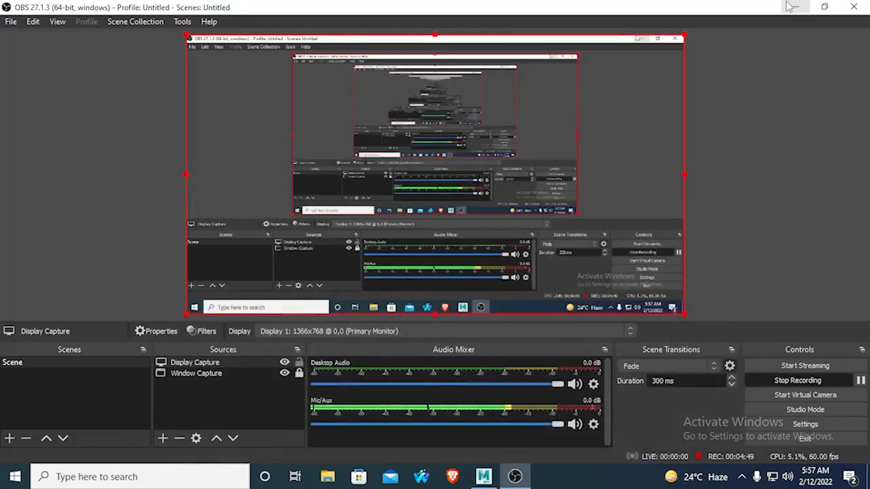
left_click(790, 7)
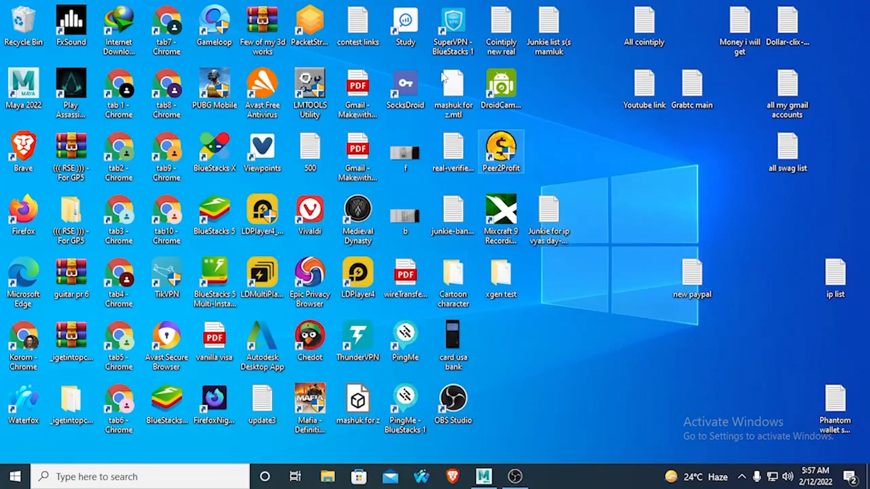
double_click(450, 288)
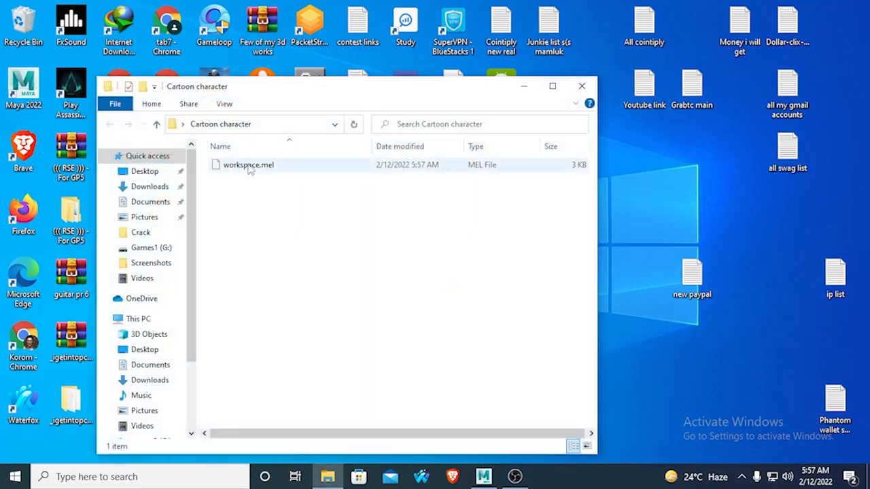
left_click(581, 85)
left_click(481, 477)
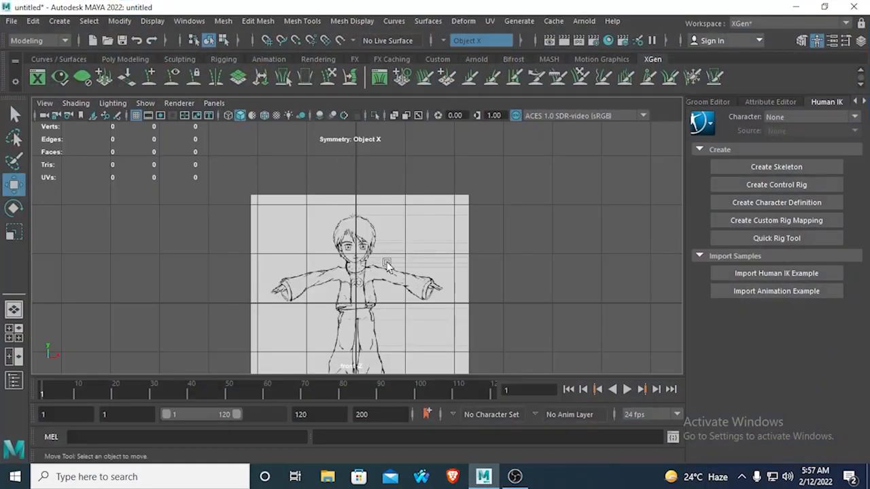
- Bring up the Poly Modeling tools and frame the character's head in the front view
scroll(400, 268, "down", 4)
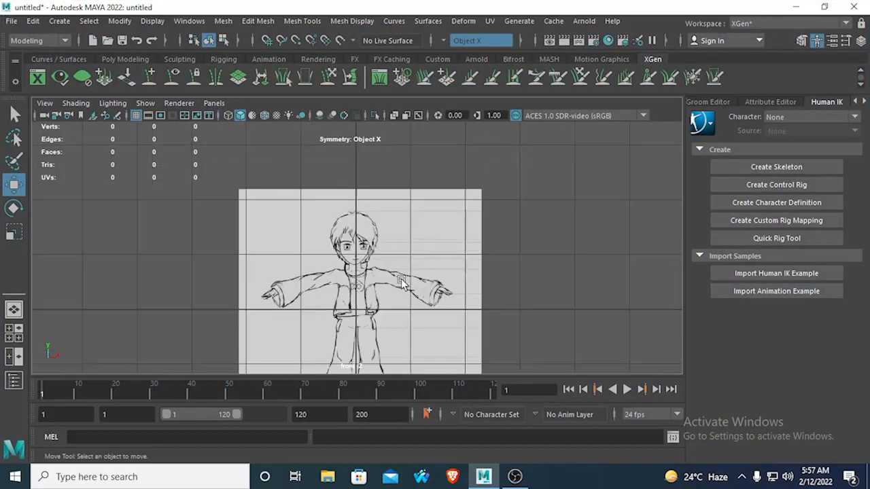
scroll(316, 271, "up", 2)
scroll(306, 278, "down", 2)
scroll(313, 277, "up", 4)
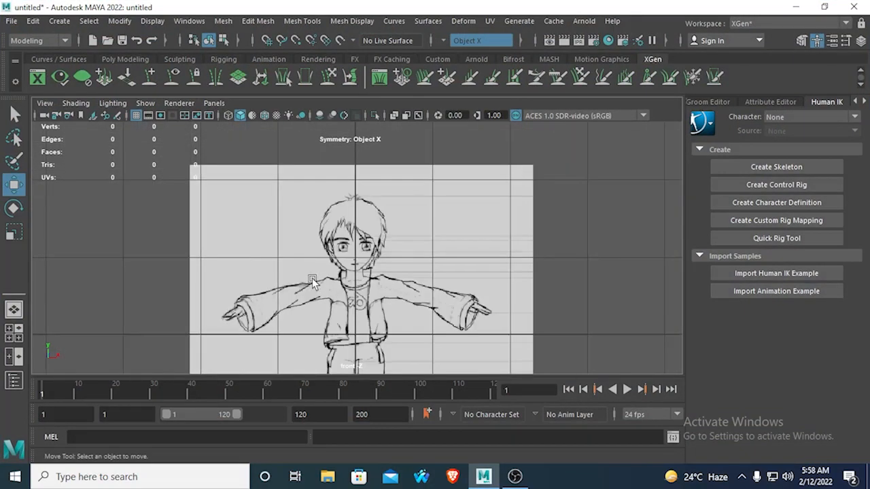
scroll(319, 278, "up", 5)
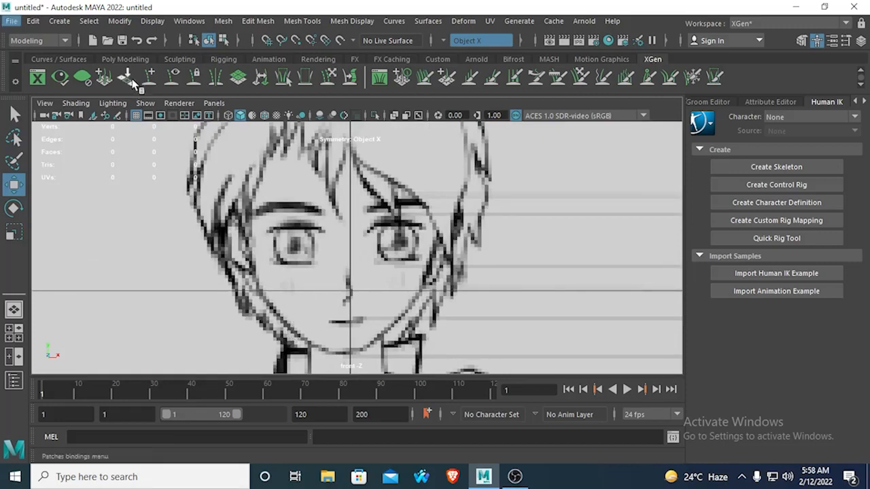
left_click(113, 59)
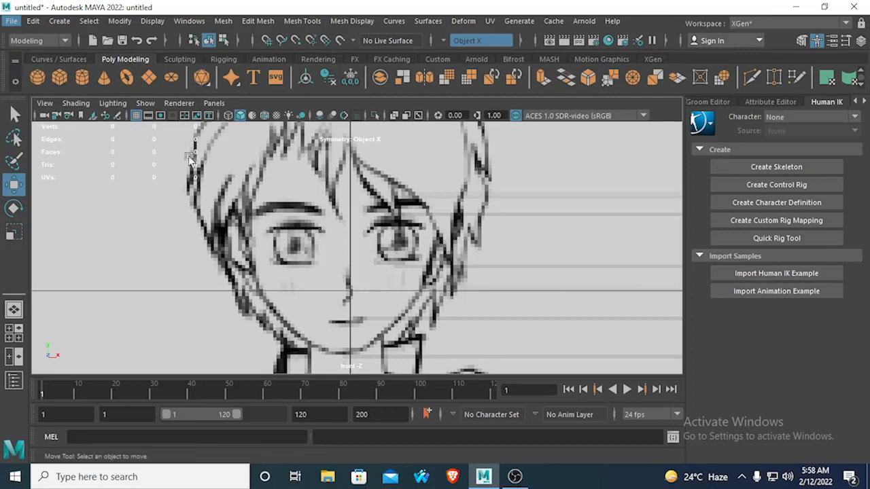
scroll(448, 296, "up", 2)
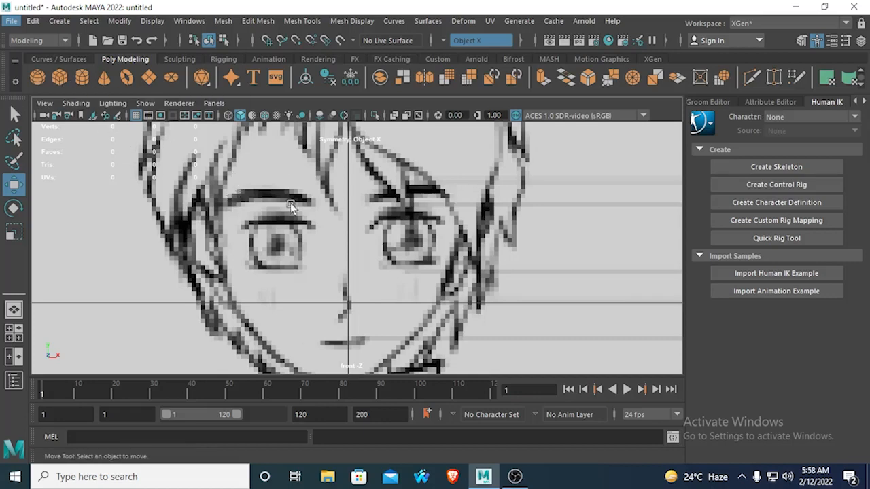
scroll(355, 226, "up", 2)
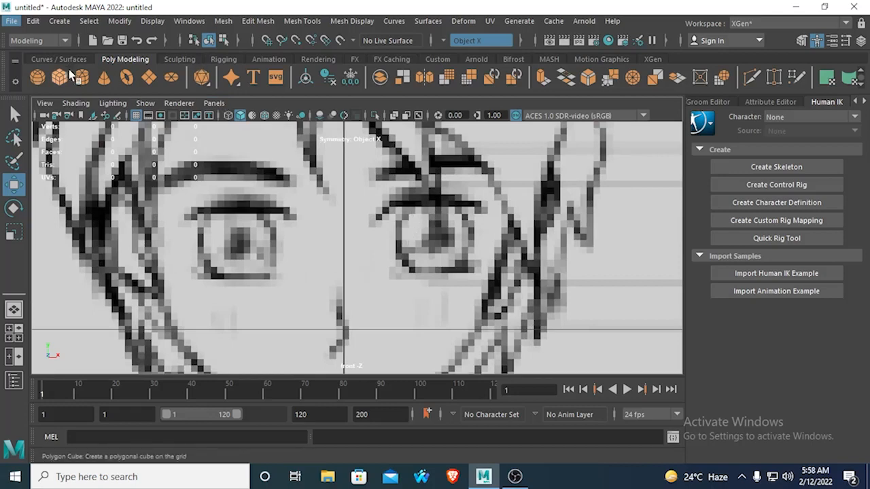
scroll(251, 226, "down", 3)
scroll(291, 246, "up", 4)
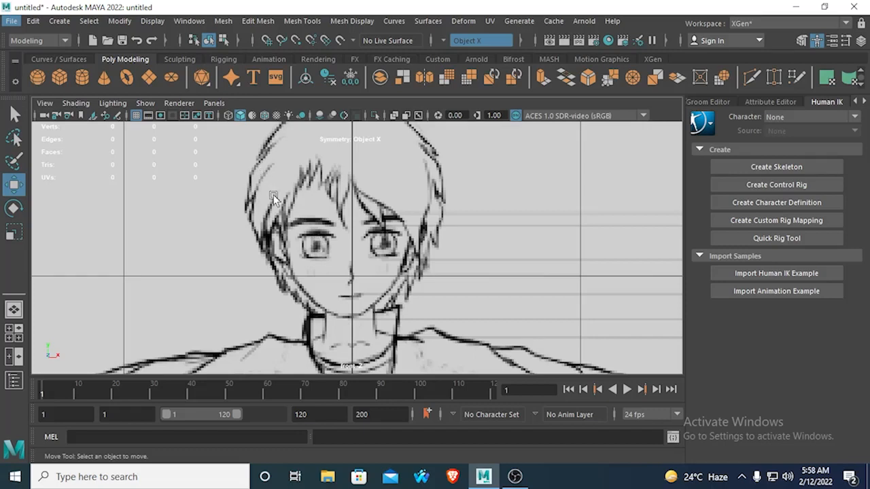
scroll(279, 202, "up", 2)
scroll(286, 212, "up", 3)
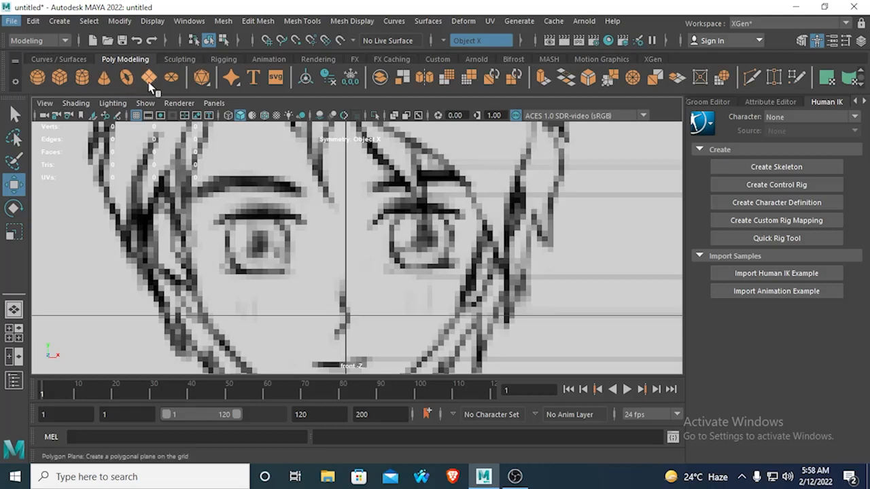
scroll(411, 307, "up", 1)
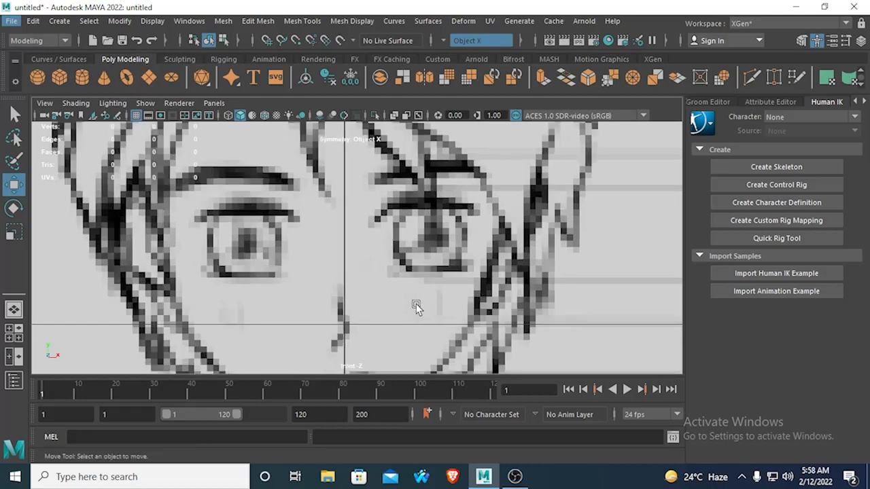
scroll(415, 307, "up", 2)
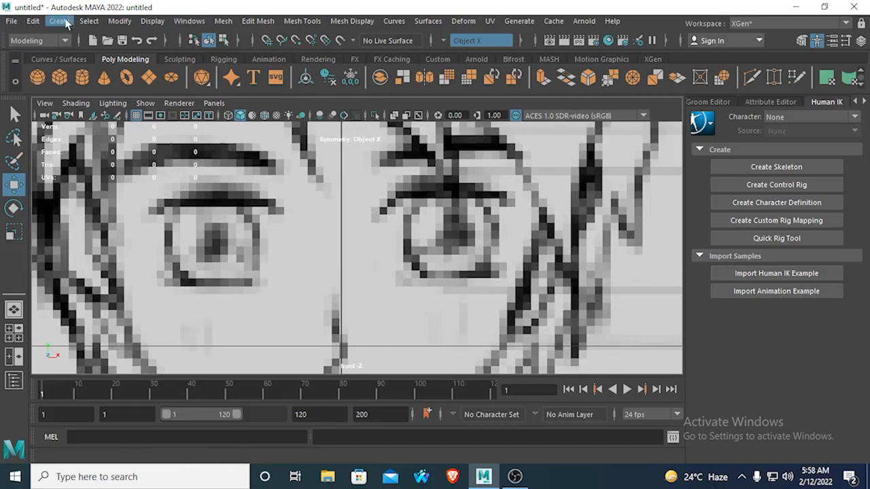
left_click(60, 21)
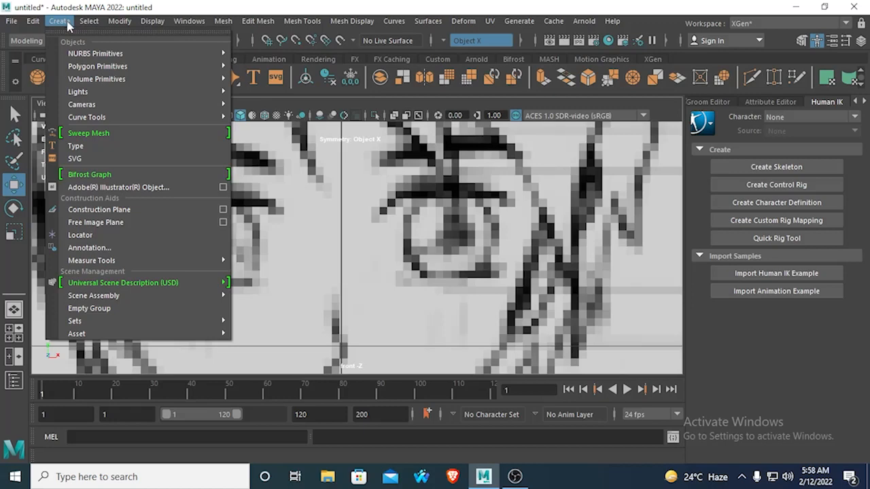
mouse_move(101, 66)
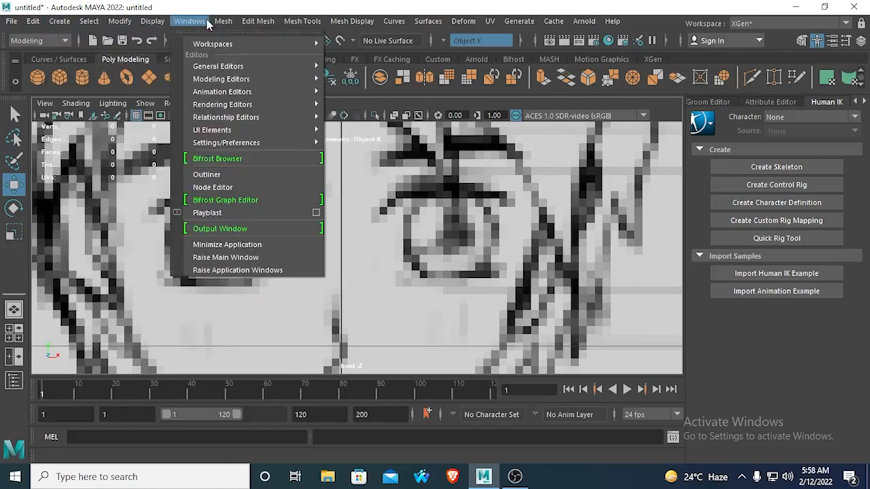
mouse_move(216, 23)
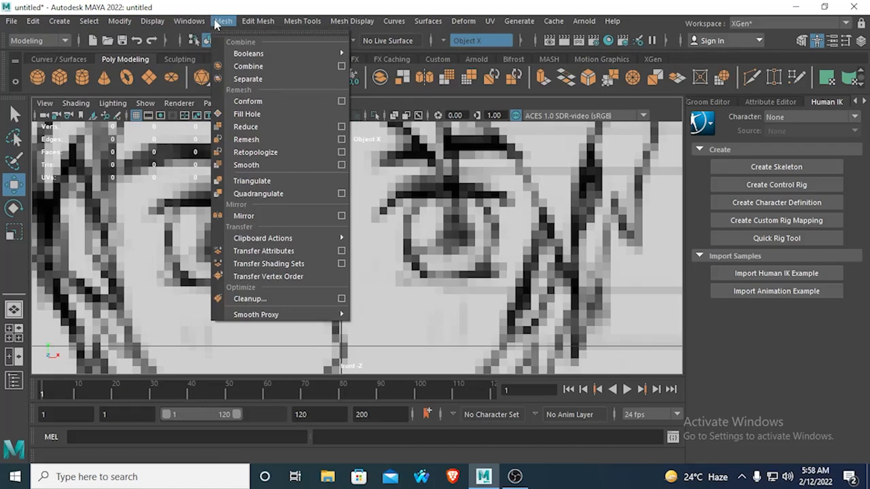
left_click(216, 23)
left_click(256, 22)
left_click(291, 23)
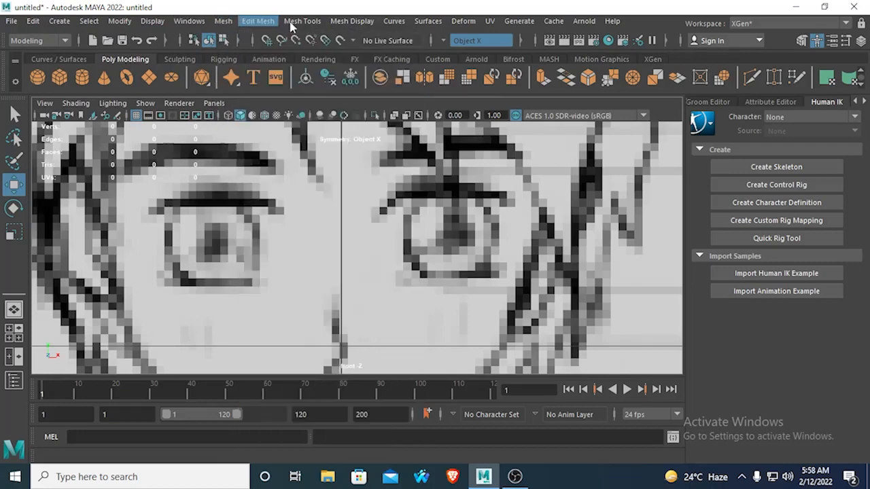
left_click(291, 22)
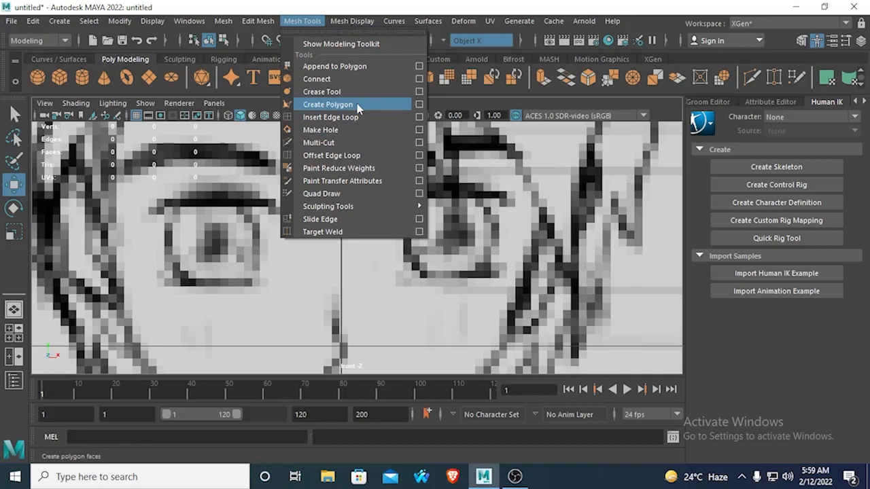
left_click(121, 93)
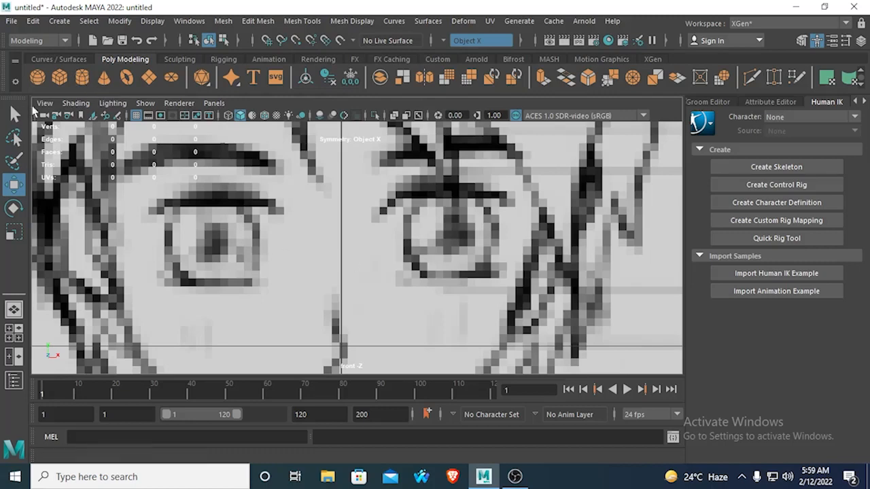
- Create a polygon cylinder and raise it to about 0.52 on Y in the front view
left_click(80, 78)
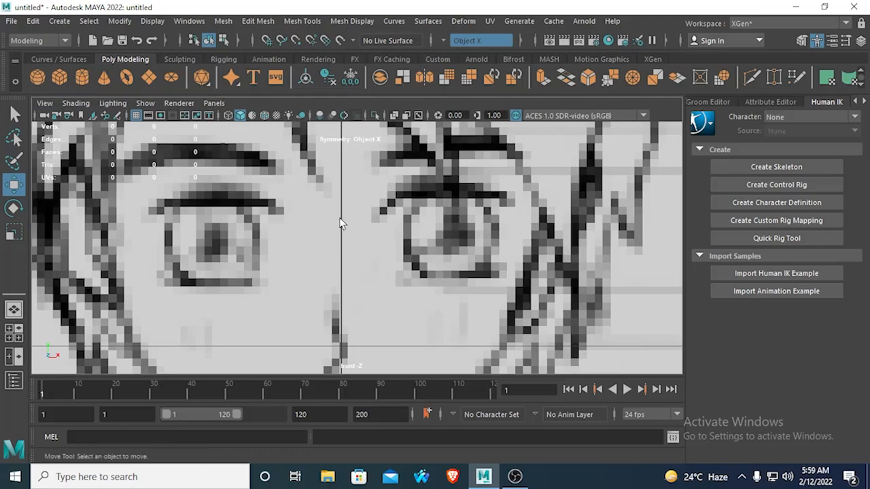
scroll(360, 234, "down", 5)
scroll(378, 246, "up", 2)
left_click_drag(354, 267, 351, 202)
- Rotate the cylinder to exactly 90 degrees on X so its flat cap faces the front view
key("e")
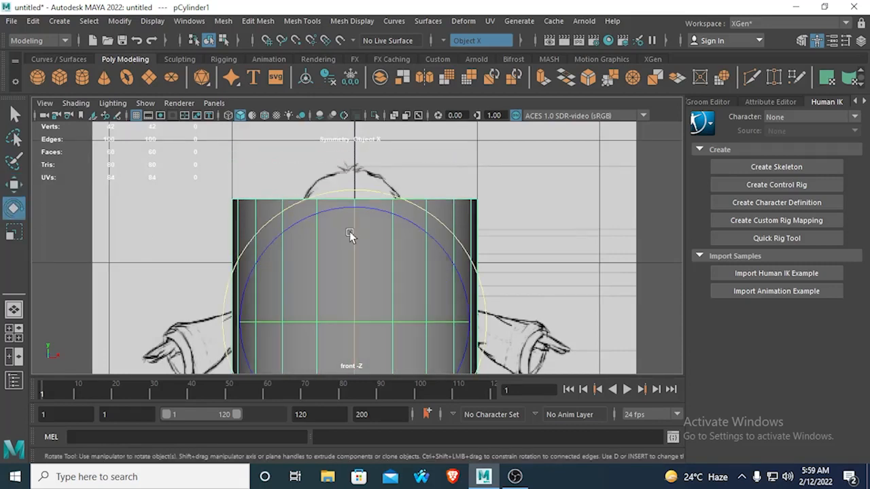
left_click_drag(353, 229, 357, 370)
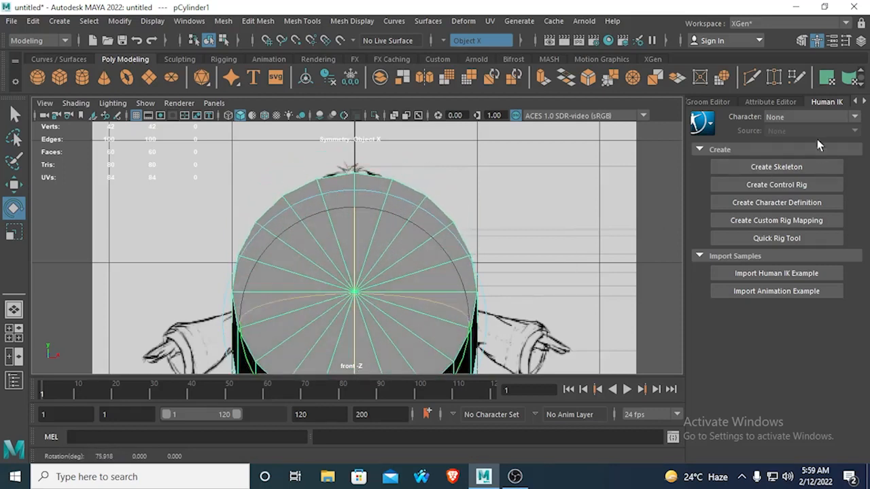
left_click(860, 42)
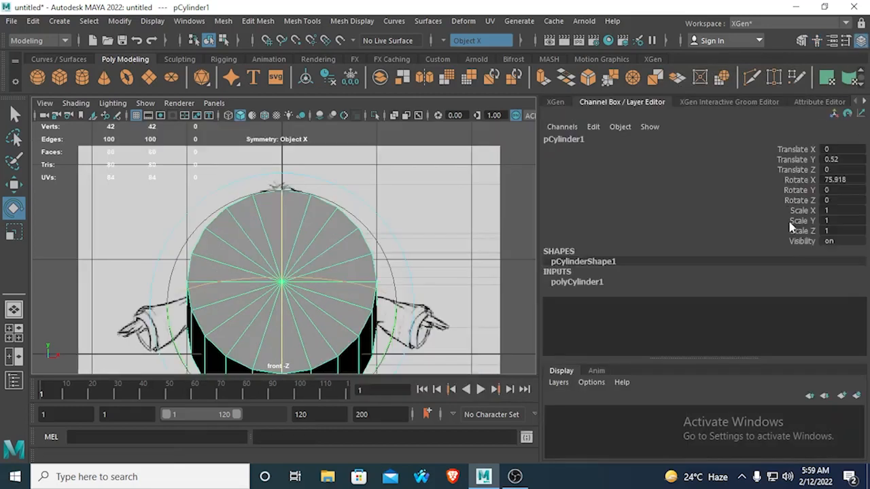
double_click(832, 180)
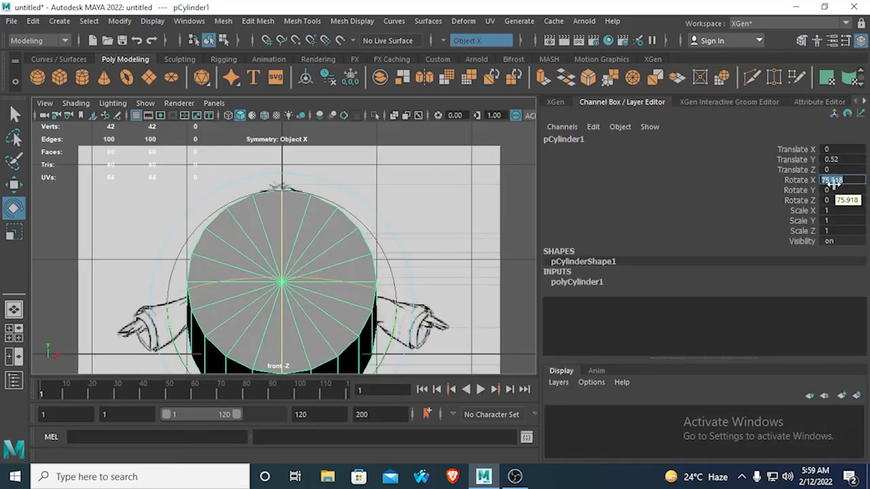
type("90")
key("Return")
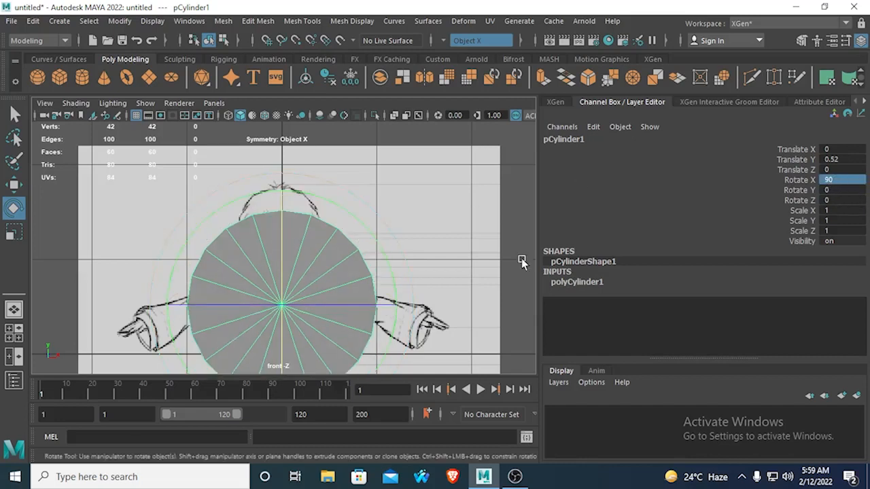
- Set the cylinder's axis subdivisions to 8
left_click(571, 282)
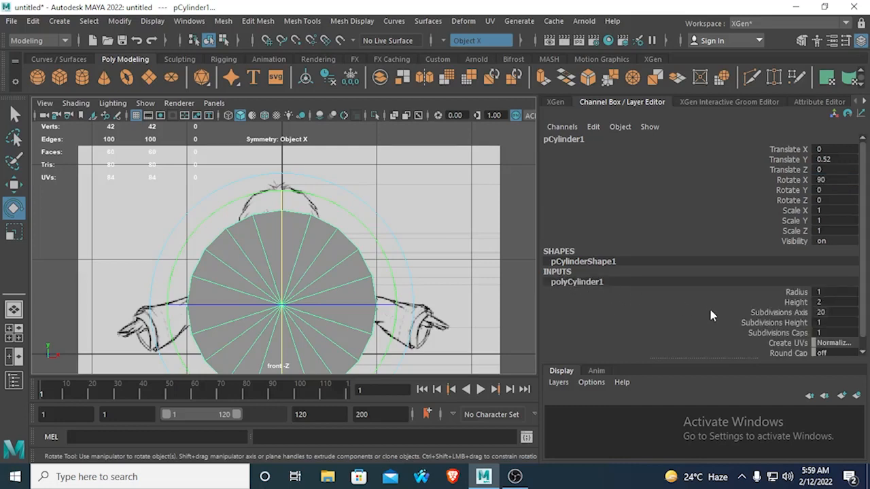
double_click(822, 312)
key("Return")
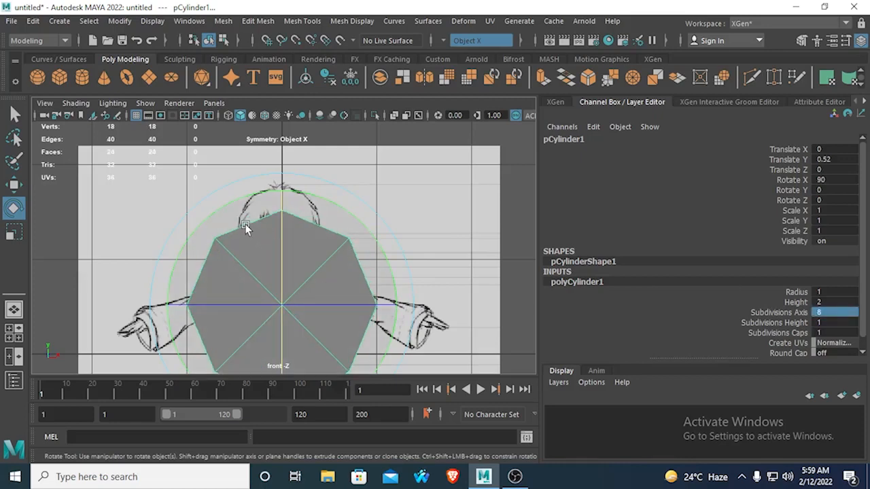
- Turn off the Object X symmetry for the transform tools
scroll(291, 297, "up", 2)
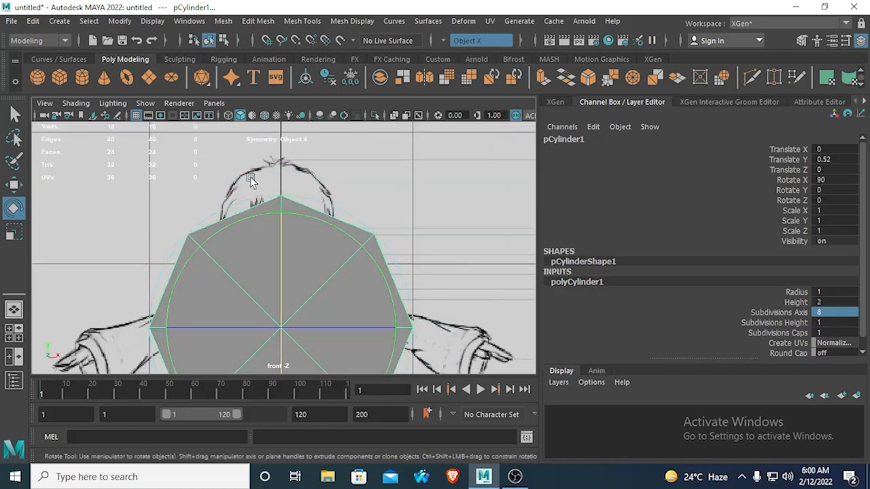
left_click(441, 45)
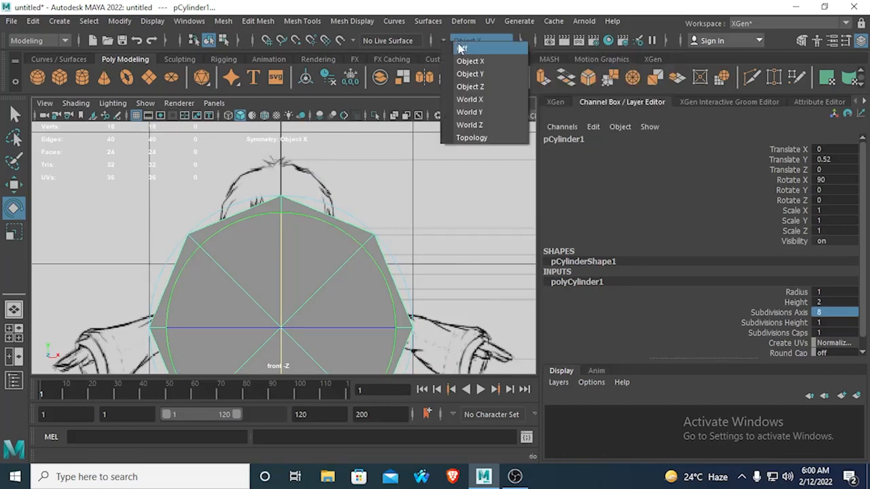
left_click(462, 43)
- Scale the cylinder uniformly to about 0.219 and raise it to about 1.157 on Y, over the character's face
key("r")
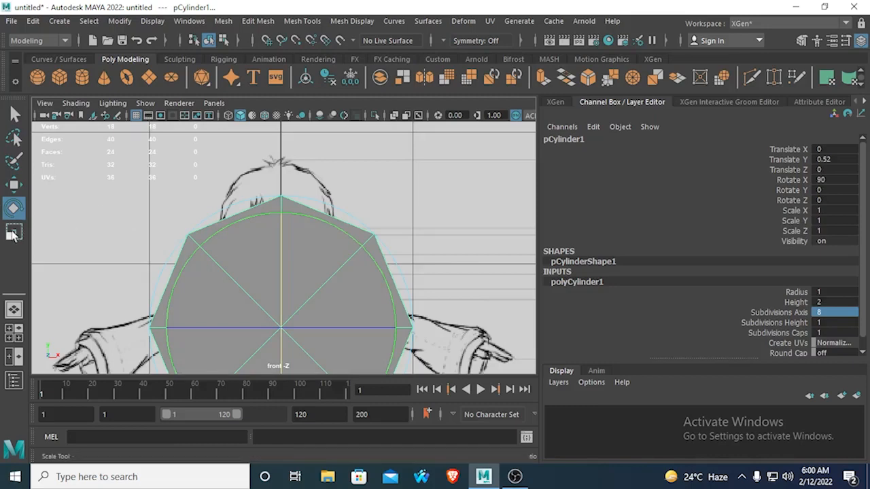
left_click_drag(278, 329, 95, 344)
left_click(13, 182)
left_click_drag(281, 212, 277, 123)
- Shift the cylinder to about 0.201 on X towards the eye on the positive X side and scale it uniformly to about 0.099
scroll(284, 203, "up", 8)
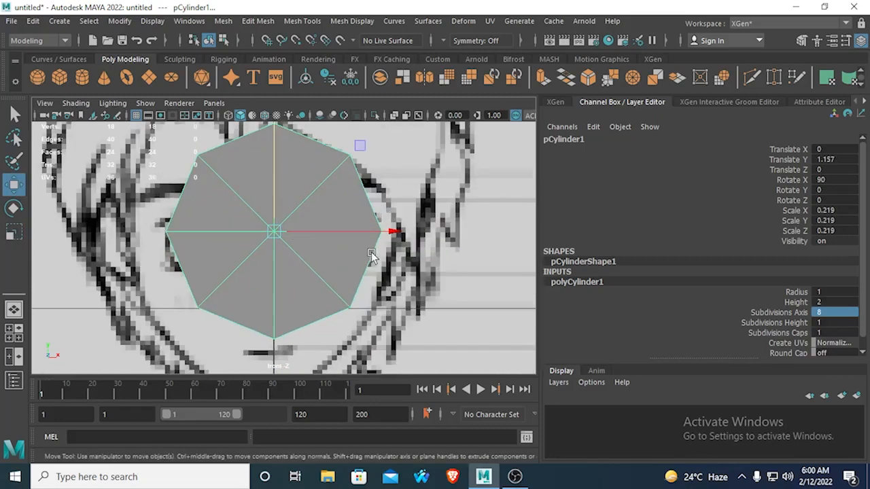
left_click_drag(400, 233, 490, 233)
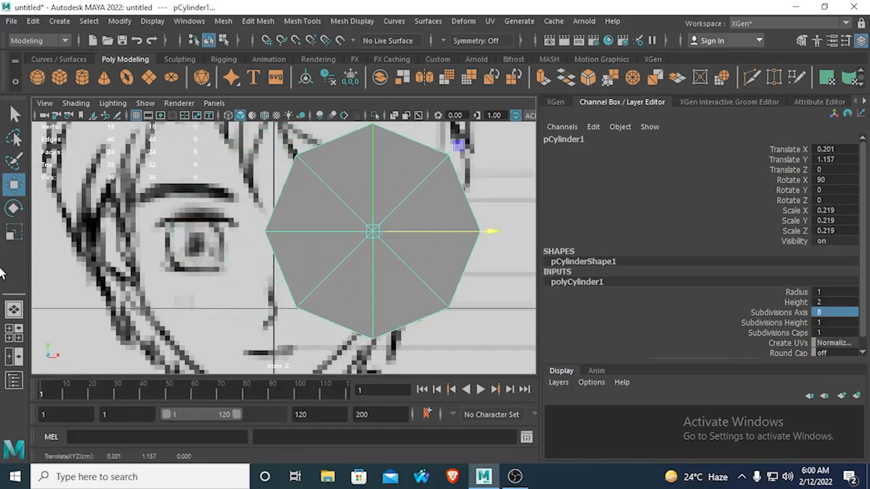
left_click(13, 231)
left_click_drag(373, 232, 224, 204)
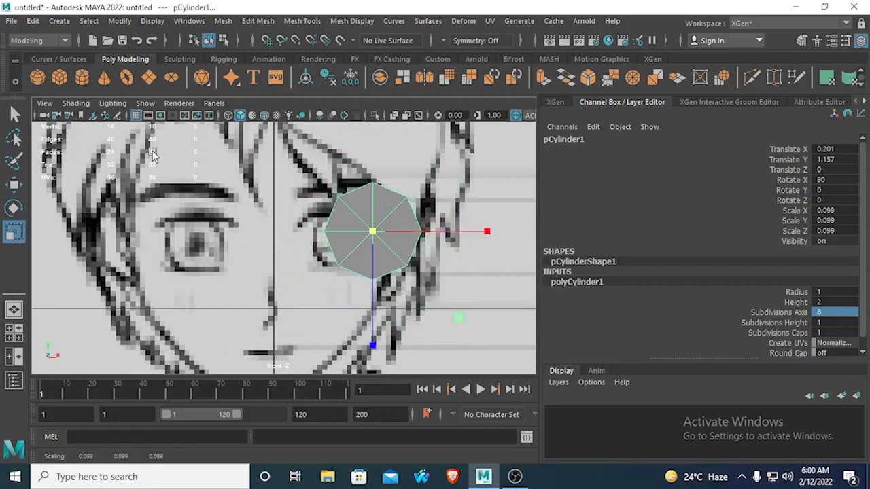
- Switch the front view to wireframe display and check the cylinder's size against the drawn eye
left_click(228, 115)
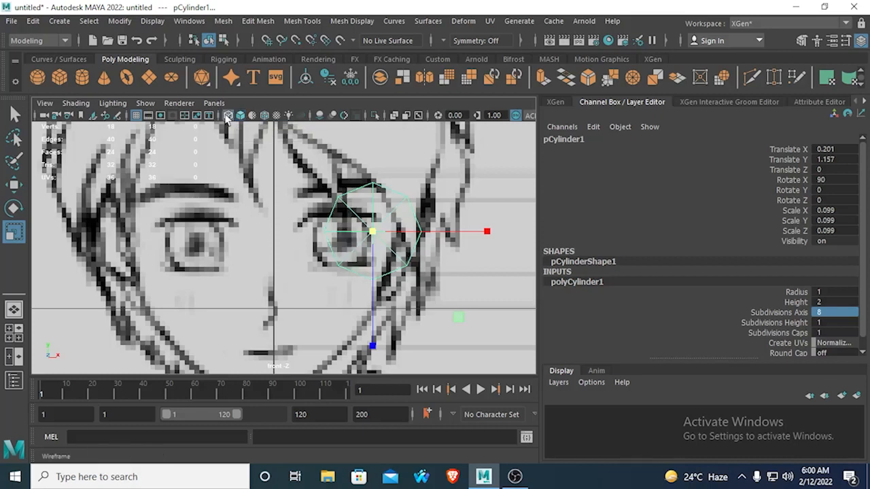
scroll(383, 238, "down", 5)
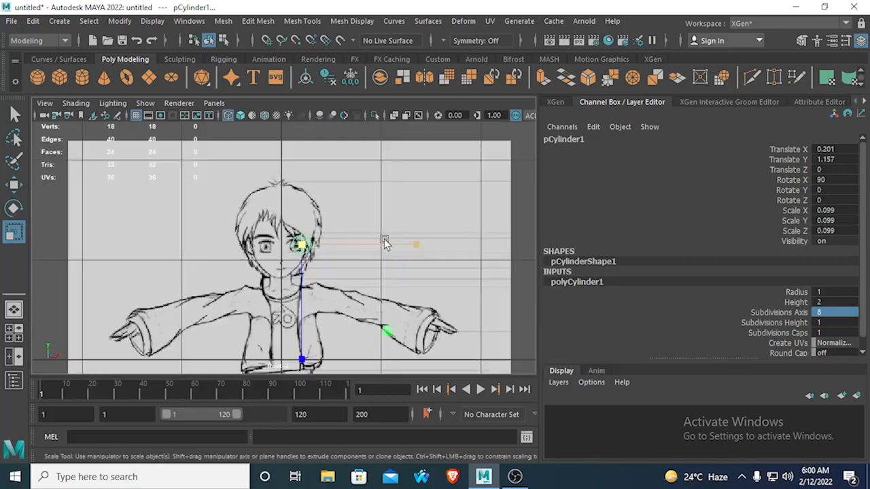
scroll(246, 233, "up", 5)
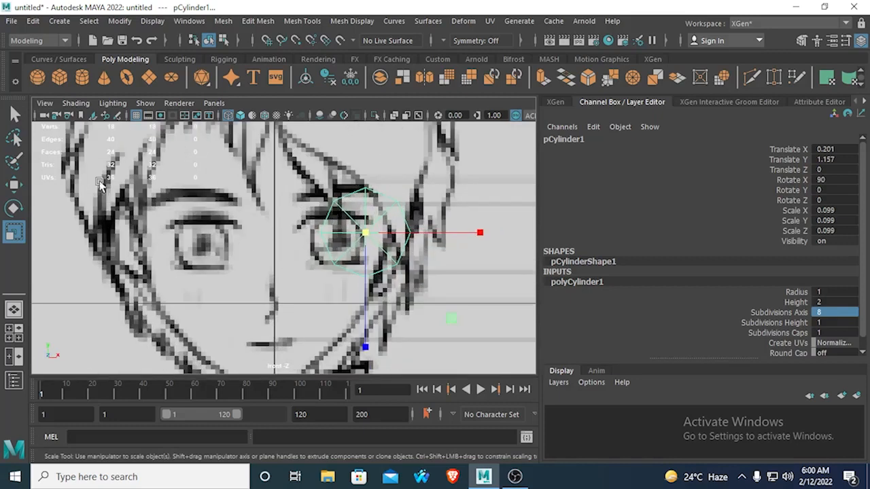
- Centre the cylinder on the drawn eye by moving it to about 0.145 on X and 1.144 on Y
left_click(14, 184)
scroll(455, 229, "up", 2)
middle_click_drag(399, 233, 384, 258, "alt")
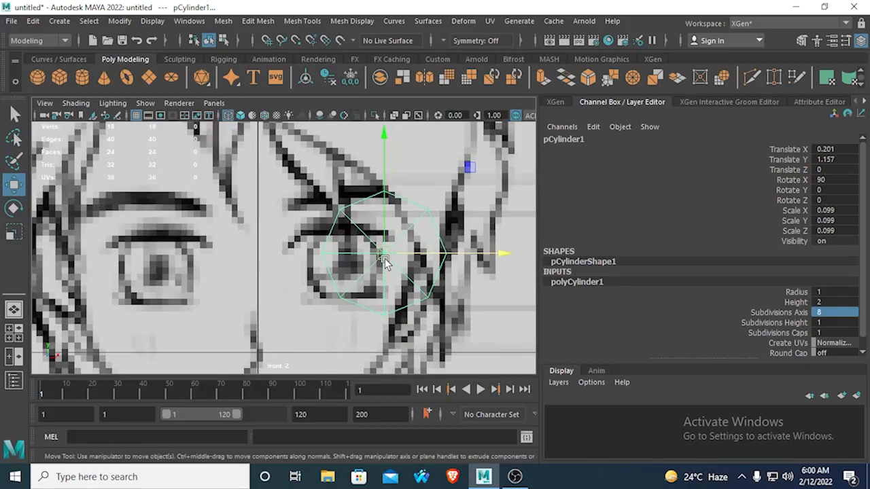
left_click_drag(501, 250, 467, 253)
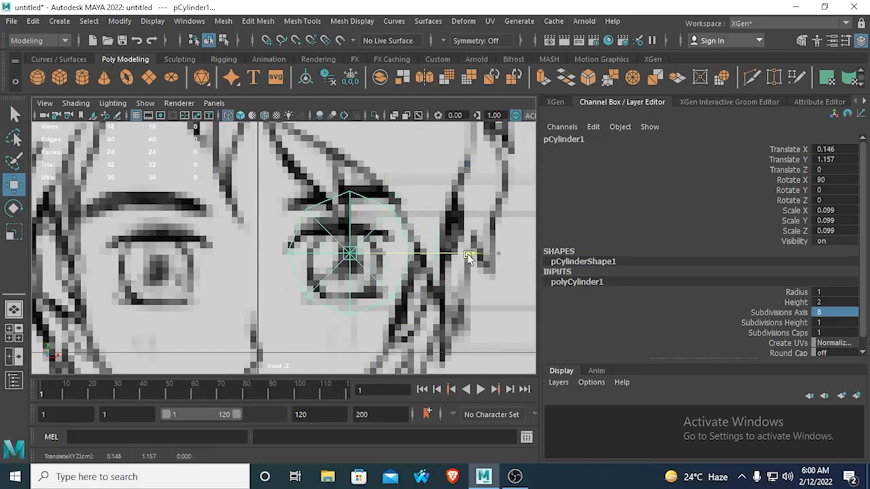
mouse_move(353, 145)
left_mouse_down()
mouse_move(349, 158)
mouse_move(349, 148)
left_mouse_up()
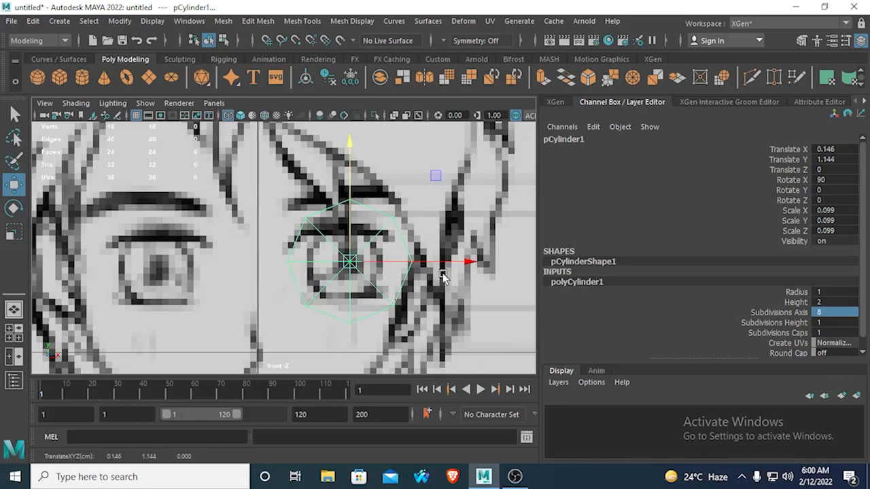
left_click_drag(467, 261, 466, 261)
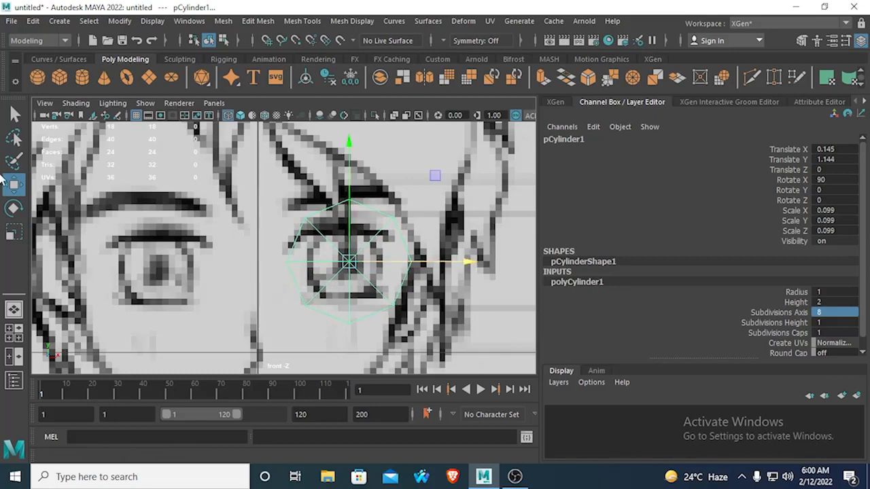
- Select the cylinder's top vertices in vertex mode and lower them to about 1.192 on Y, onto the upper eyelid line
scroll(335, 254, "down", 5)
scroll(333, 262, "up", 3)
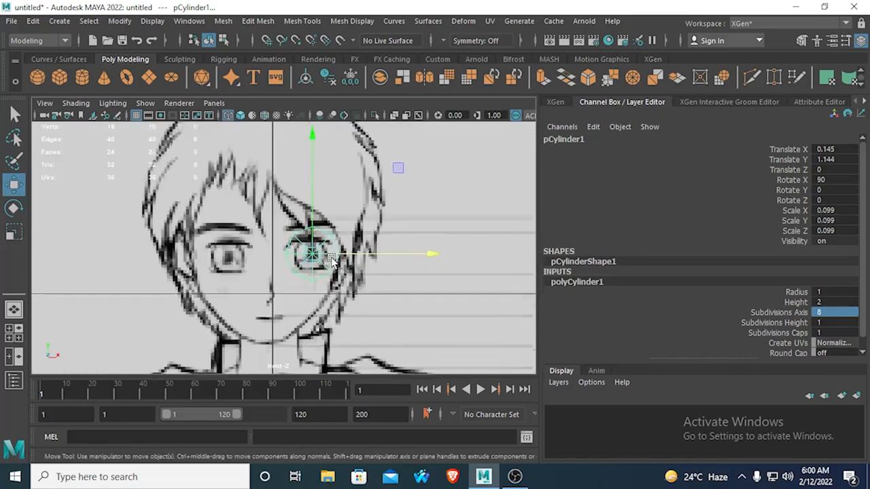
scroll(330, 257, "up", 4)
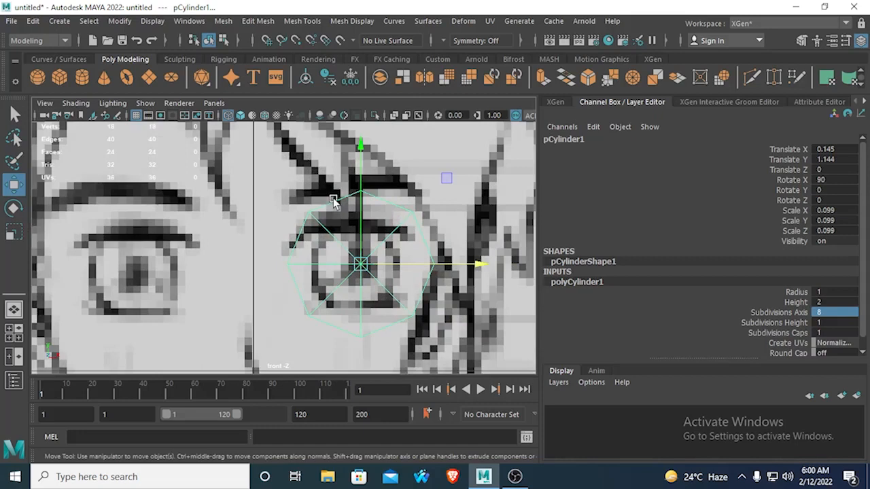
right_click_drag(333, 199, 271, 126)
left_click_drag(333, 154, 379, 198)
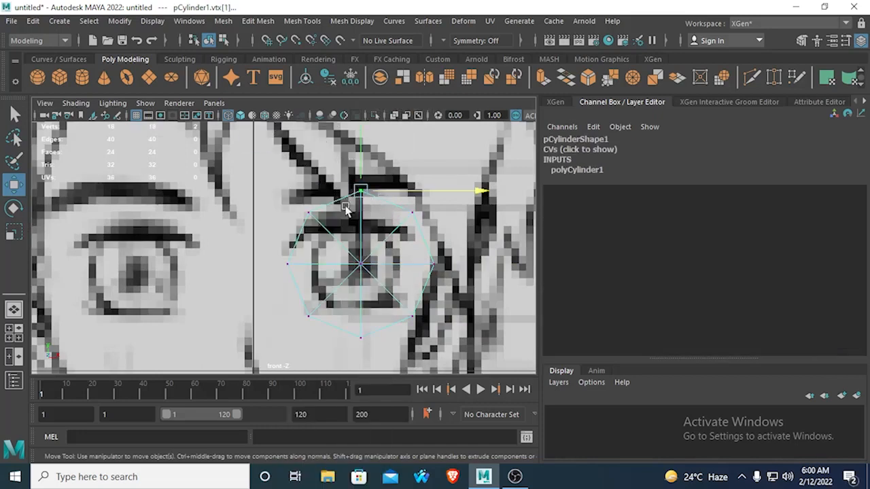
middle_click_drag(372, 200, 362, 262, "alt")
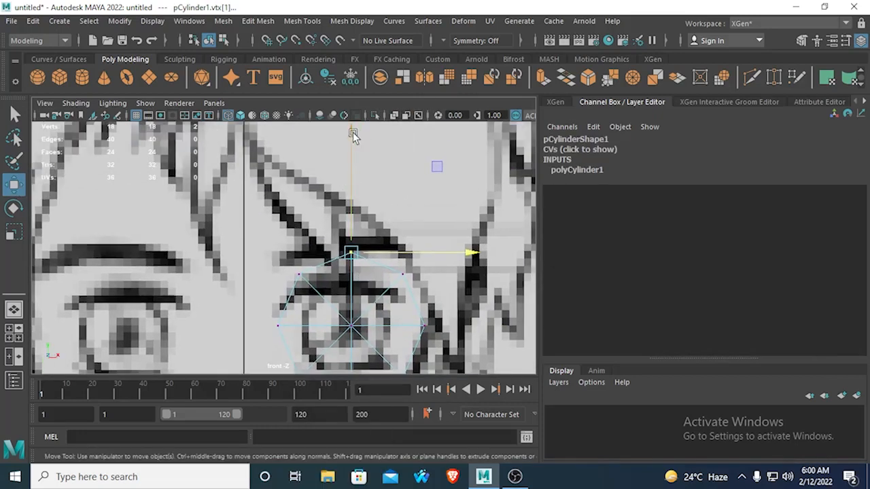
left_click_drag(353, 135, 357, 169)
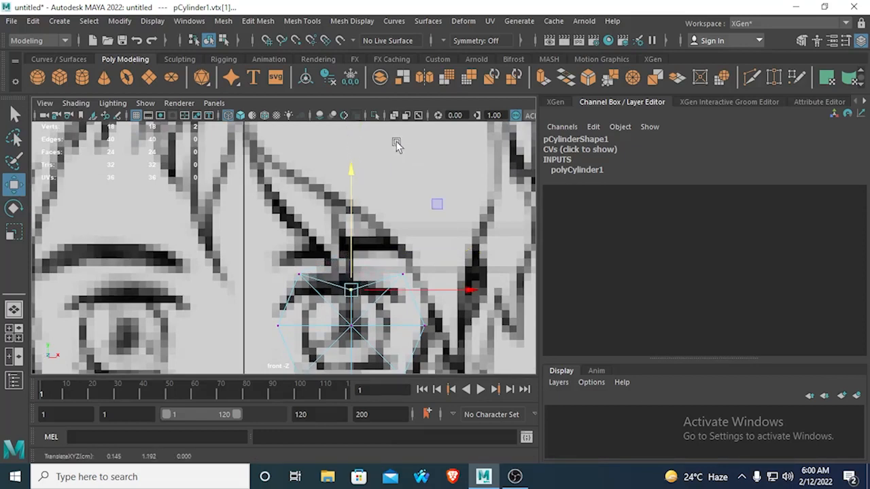
- Move the cylinder's upper inner vertices to about 0.086 on X and 1.177 on Y, and lower the upper outer ones to about 1.184 on Y
left_click(291, 270)
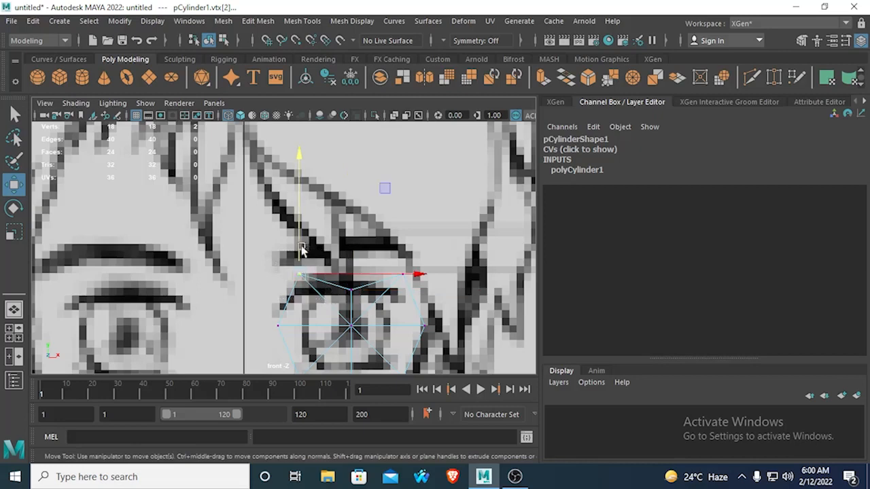
left_click_drag(301, 158, 309, 186)
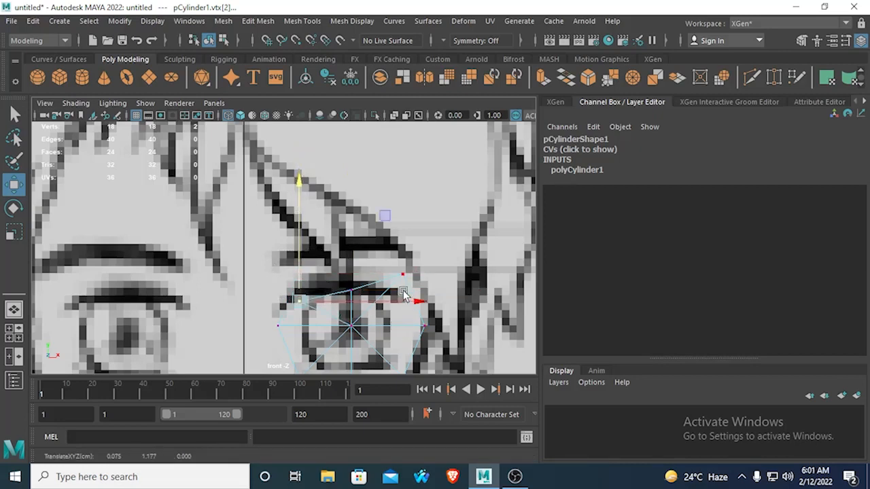
left_click_drag(417, 301, 426, 301)
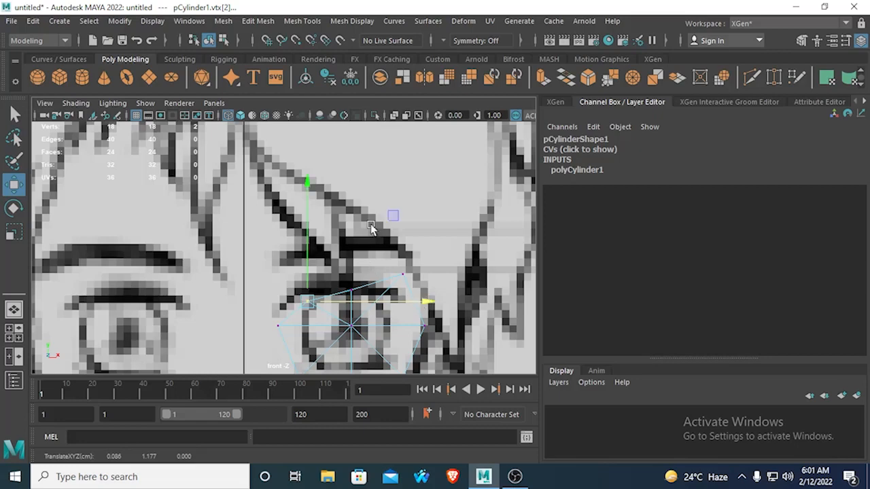
left_click_drag(385, 263, 421, 295)
left_click_drag(399, 155, 390, 180)
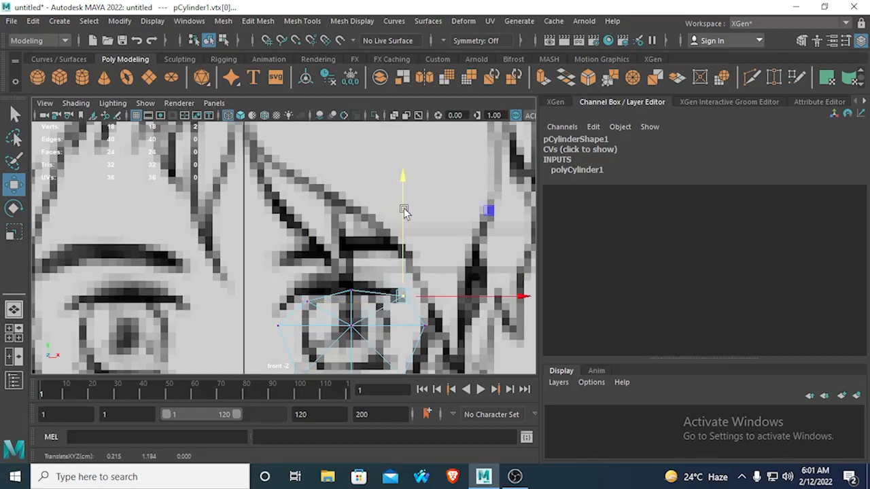
- Pull both side vertex pairs inward to the drawn eye, the outer pair to about 0.202 and the upper outer corner to about 0.179 on X
middle_click_drag(401, 318, 362, 260, "alt")
left_click_drag(220, 258, 258, 286)
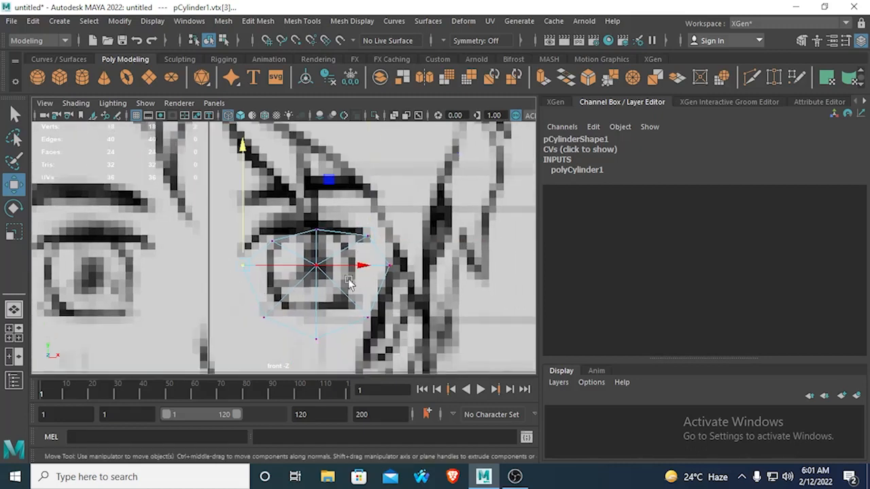
left_click_drag(375, 270, 410, 277)
left_click_drag(507, 266, 475, 269)
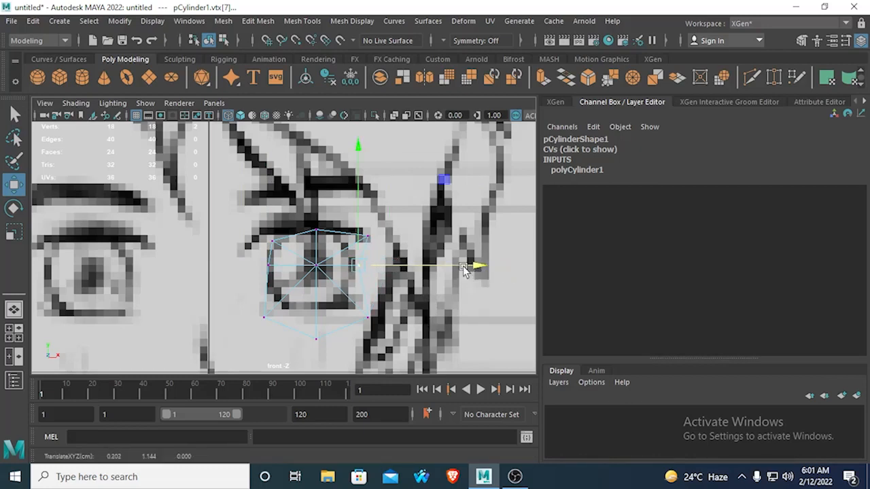
left_click(360, 233)
left_click_drag(472, 237, 450, 238)
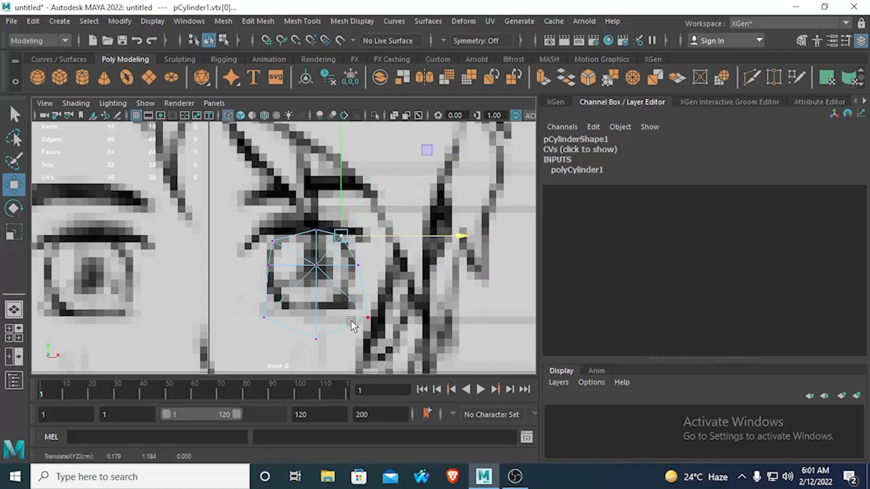
- Raise the bottom vertices to about 1.077 on Y, the lower inner corner to about 1.103, and fit the lower outer corner to the eye outline
left_click(316, 337)
left_click_drag(315, 220, 314, 202)
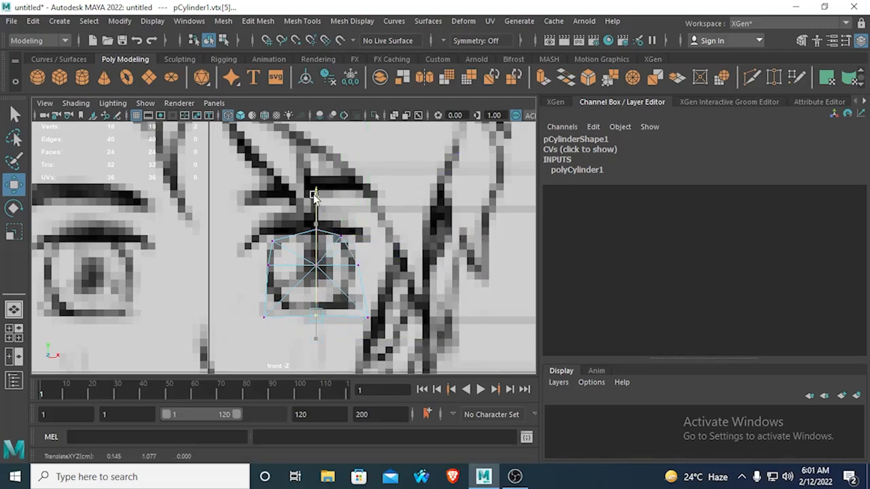
left_click(264, 316)
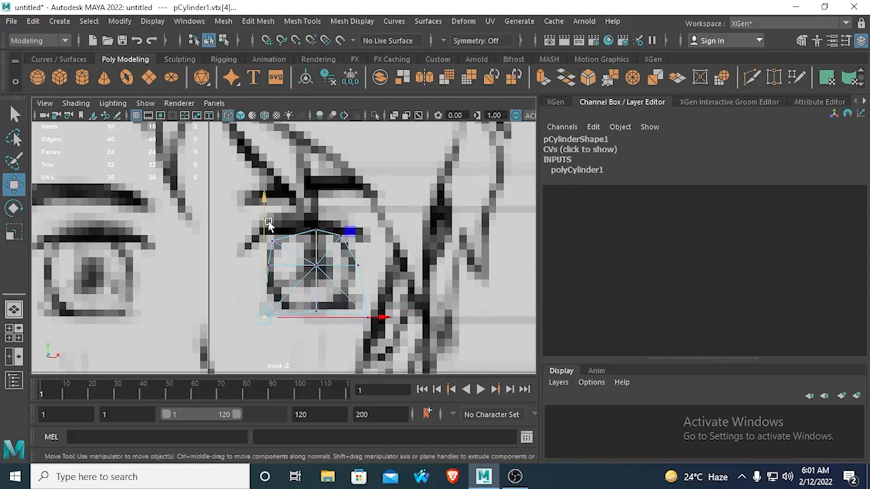
left_click_drag(269, 224, 268, 204)
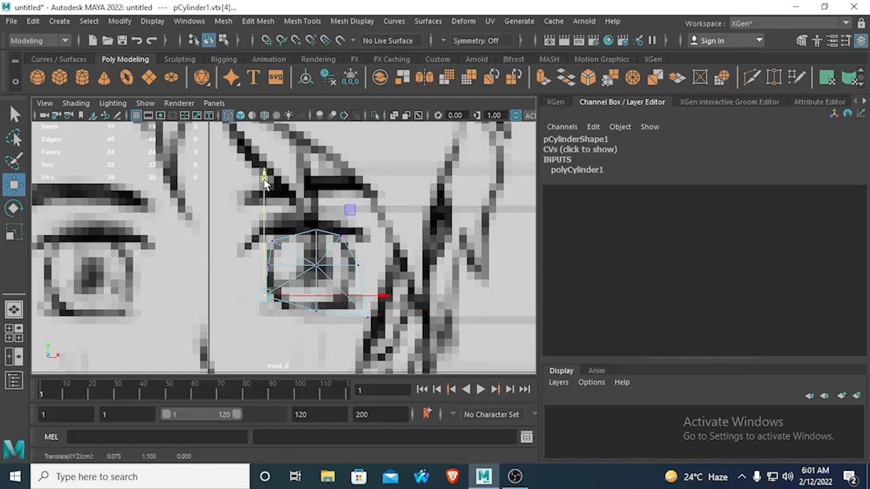
left_click(367, 316)
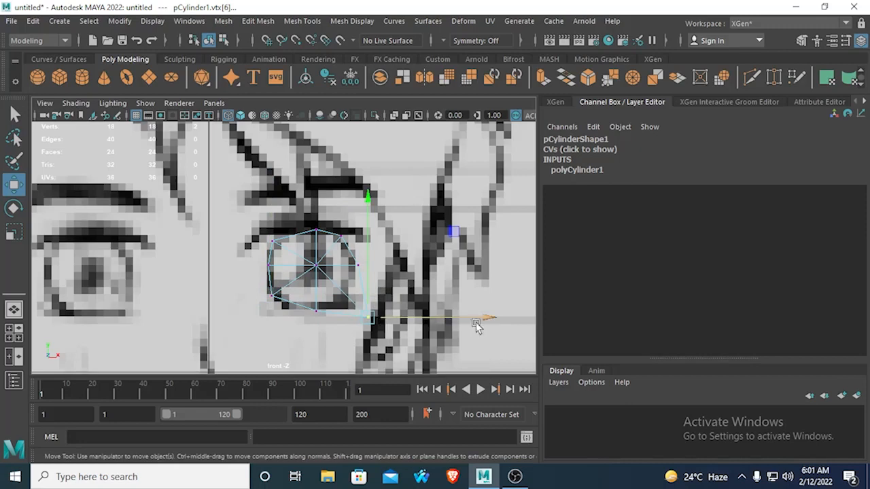
left_click_drag(476, 323, 460, 321)
left_click_drag(334, 209, 334, 192)
- Round the upper inner corner by shifting its vertices to about 0.098 on X and raising them slightly
left_click_drag(246, 221, 294, 254)
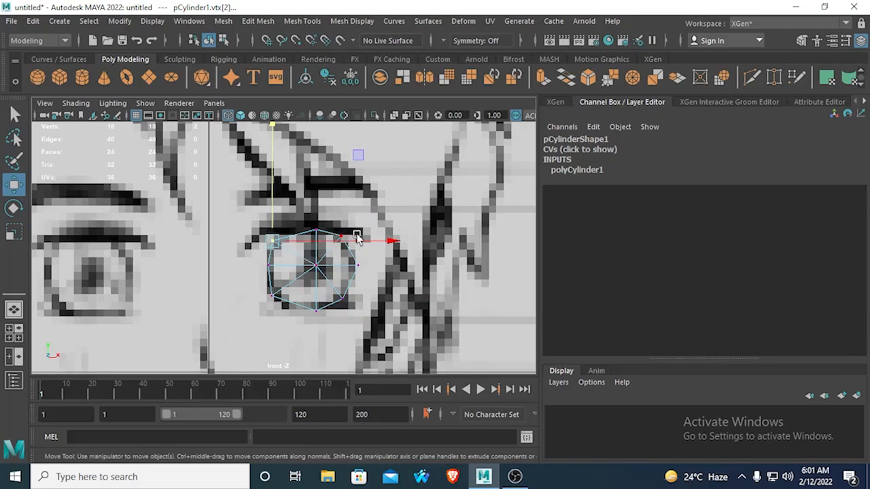
left_click_drag(379, 236, 392, 238)
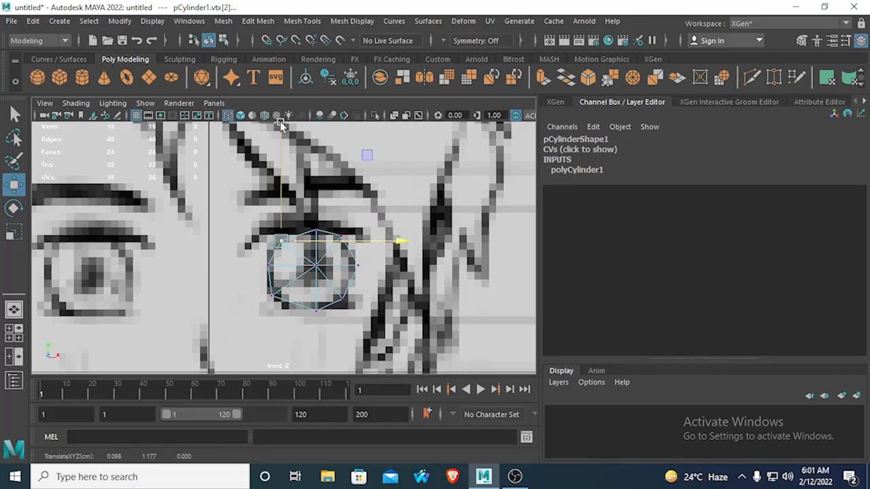
left_click_drag(280, 127, 282, 121)
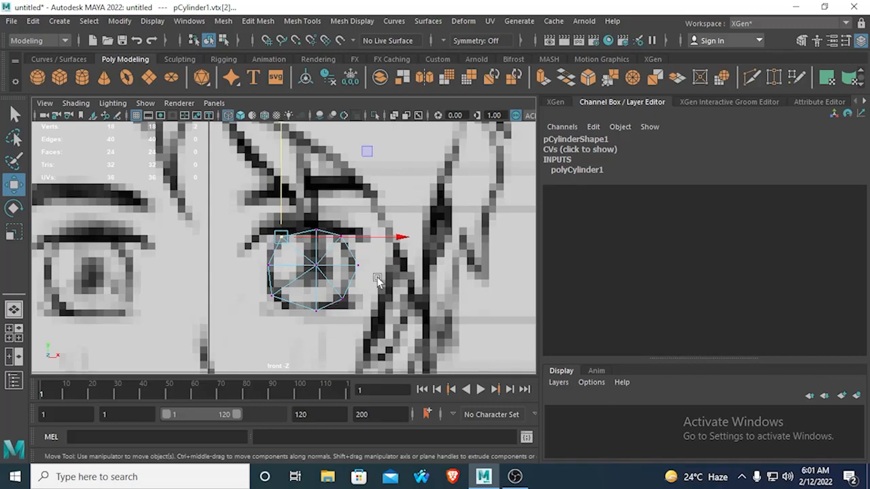
- In the perspective view, select the cylinder's side and back faces in face mode and delete them, keeping only the front cap
scroll(379, 280, "up", 2)
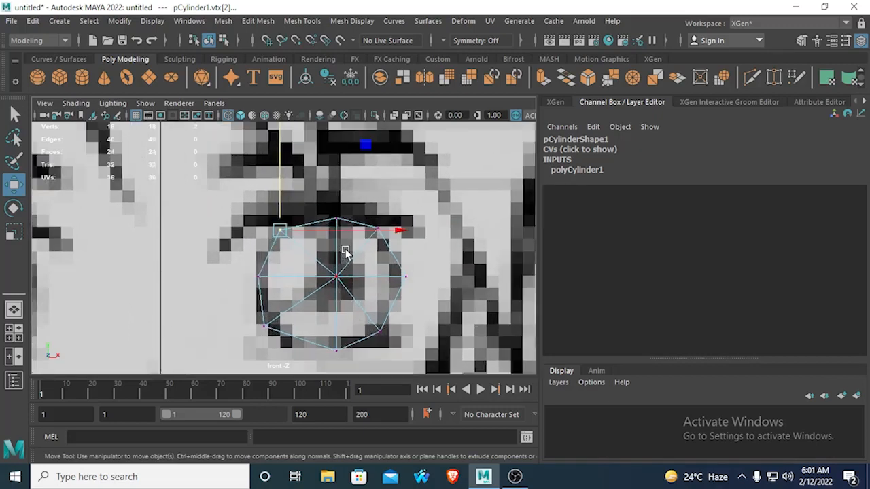
key("space")
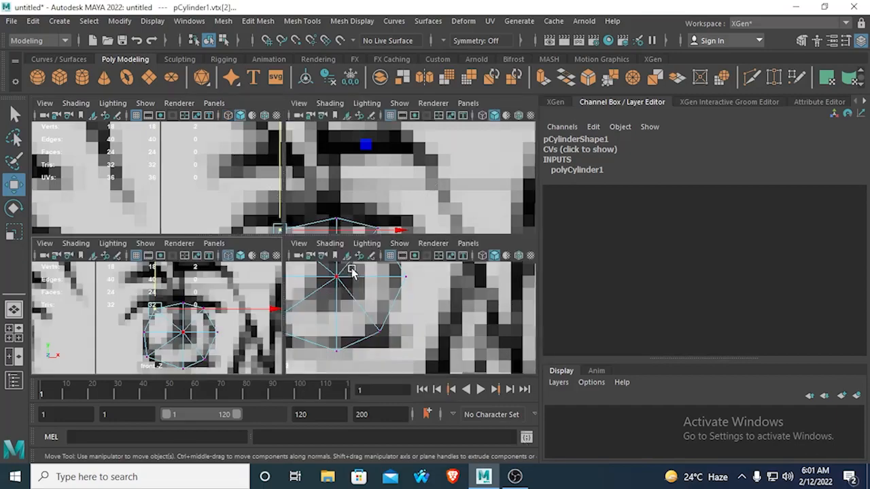
key("space")
left_click_drag(423, 211, 337, 332, "alt")
scroll(375, 328, "down", 5)
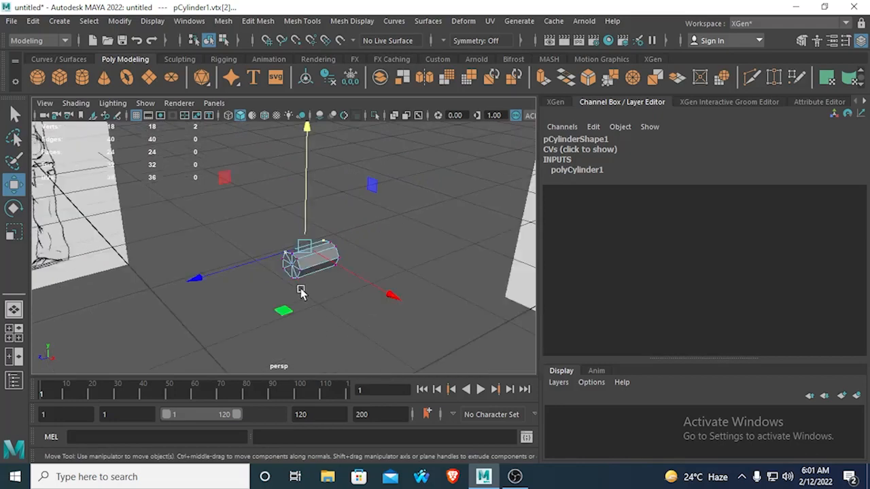
scroll(315, 284, "up", 4)
right_click_drag(311, 285, 311, 160)
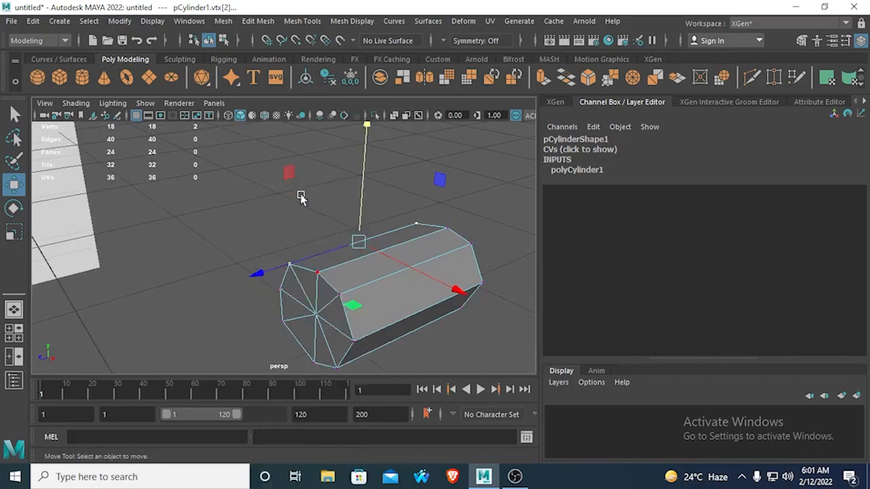
left_click_drag(332, 314, 268, 309, "alt")
scroll(258, 301, "down", 5)
left_click_drag(260, 214, 288, 305)
key("Delete")
- Examine the remaining flat eye disc against the front reference image in the perspective view
scroll(245, 318, "down", 3)
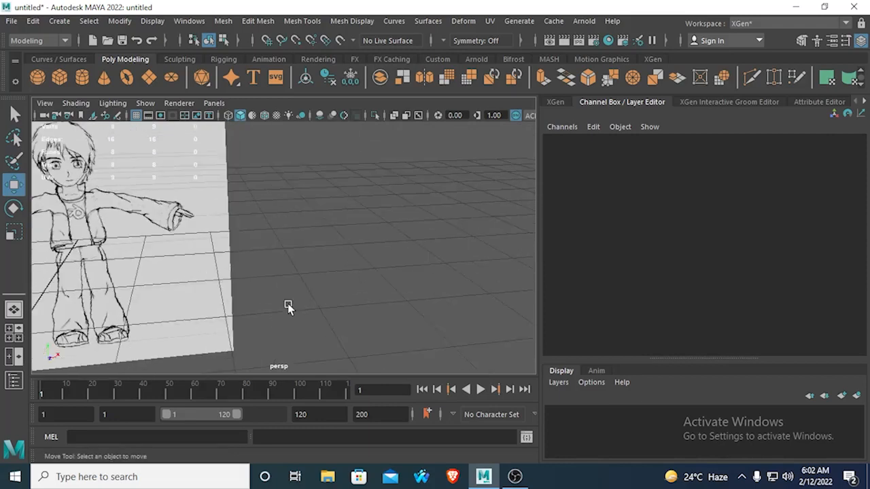
middle_click_drag(275, 299, 288, 296, "alt")
scroll(258, 299, "down", 5)
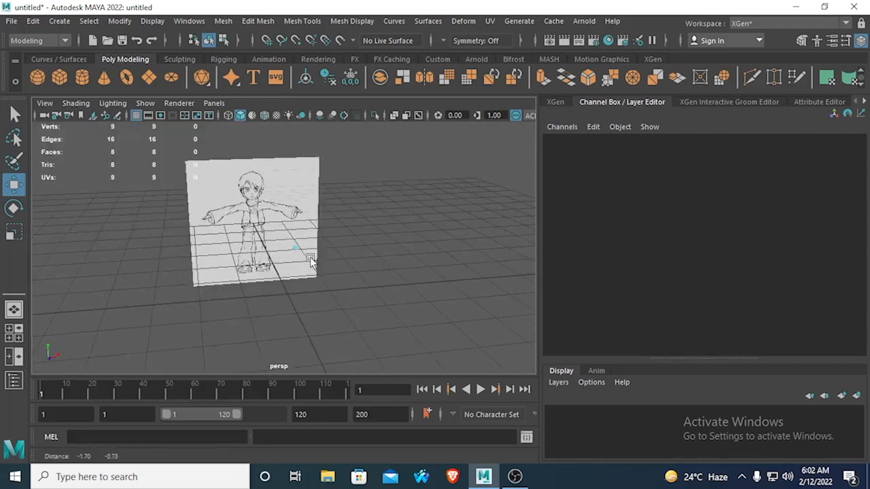
scroll(299, 274, "up", 4)
scroll(299, 275, "up", 4)
scroll(191, 258, "down", 2)
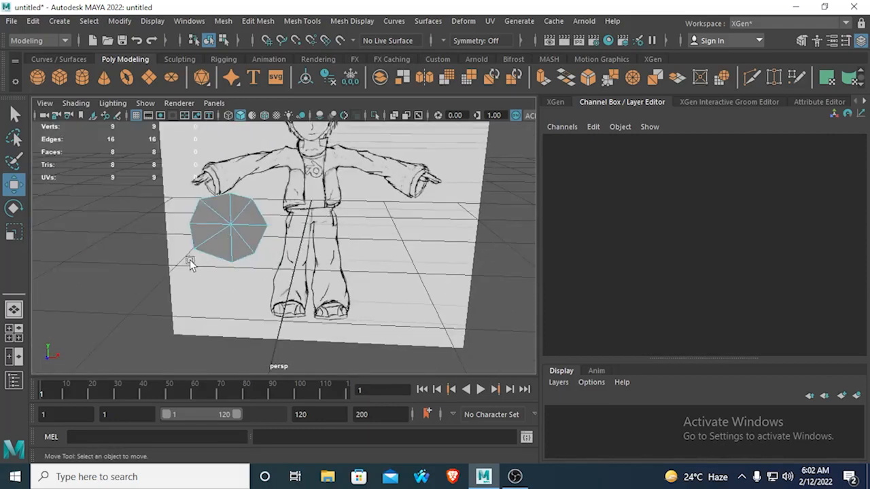
scroll(202, 251, "up", 2)
left_click(202, 251)
- Return the eye disc to object mode in the front view and delete its construction history
key("space")
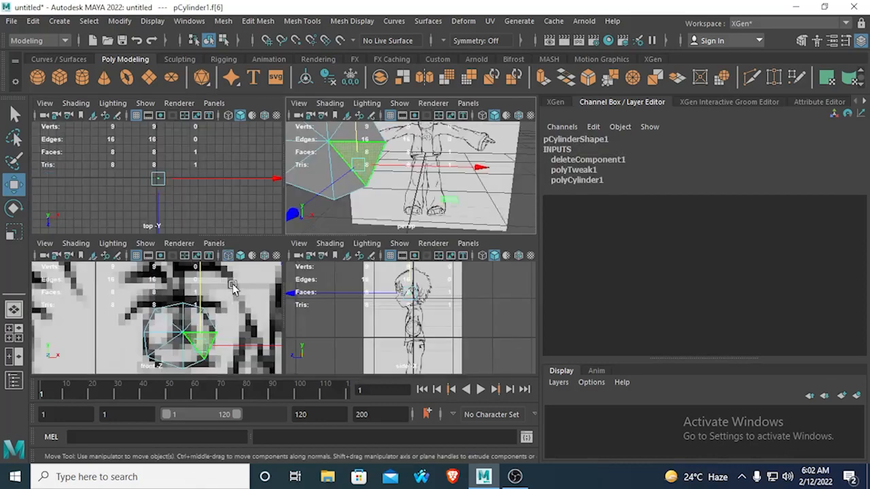
key("space")
right_click(279, 248)
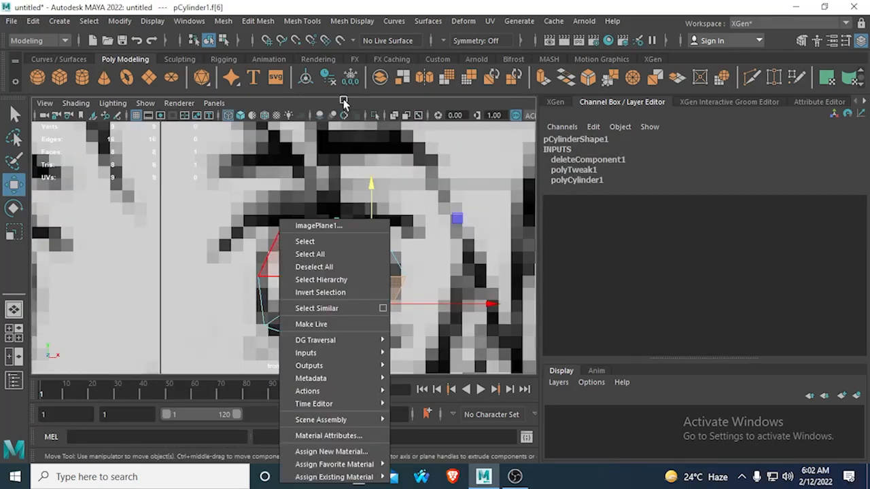
right_click_drag(328, 219, 338, 180)
right_click_drag(310, 221, 326, 190)
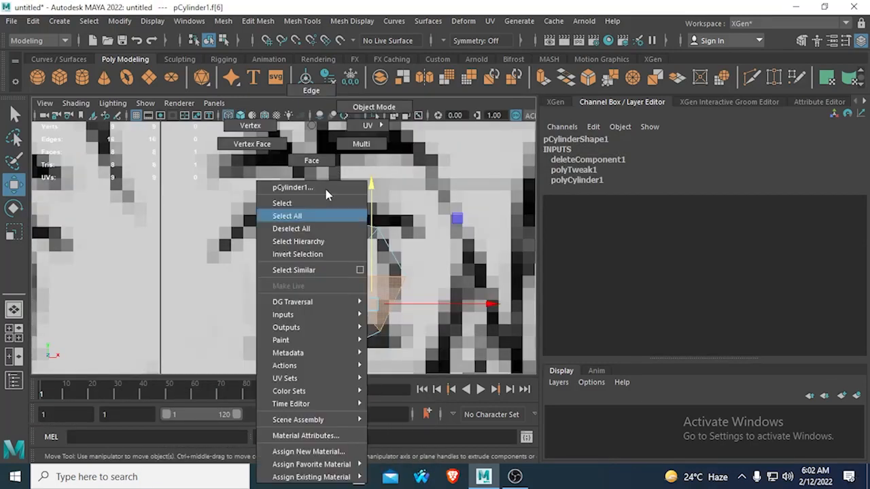
left_click(299, 314)
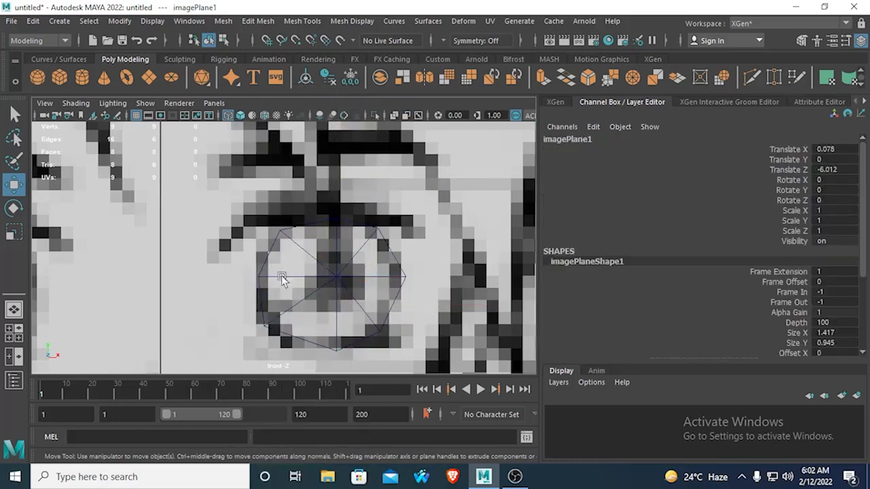
left_click(283, 272)
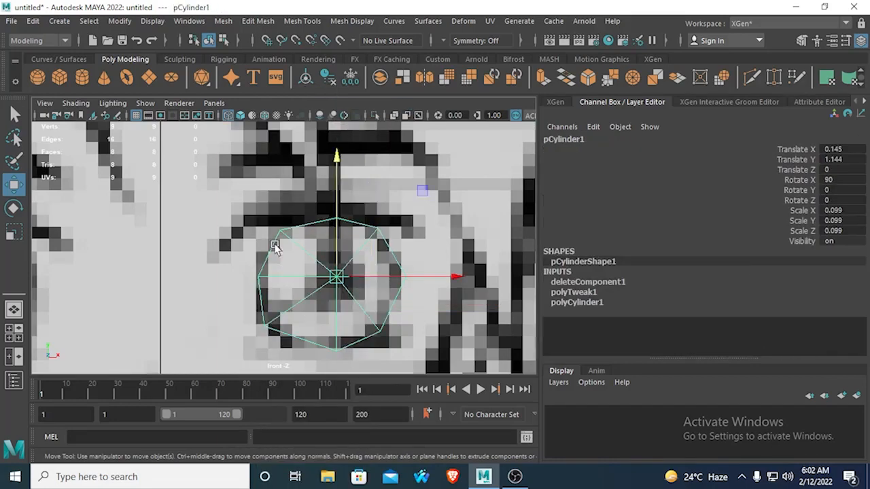
left_click(33, 21)
left_click(34, 22)
left_click(33, 22)
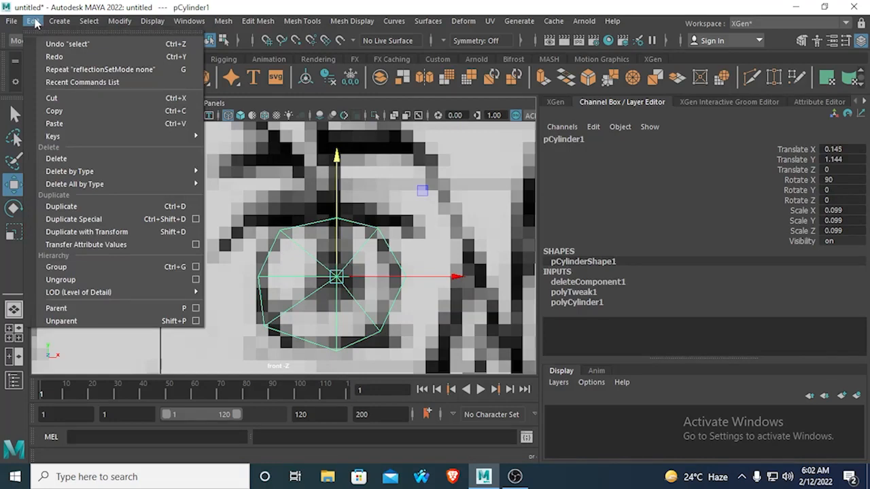
mouse_move(78, 173)
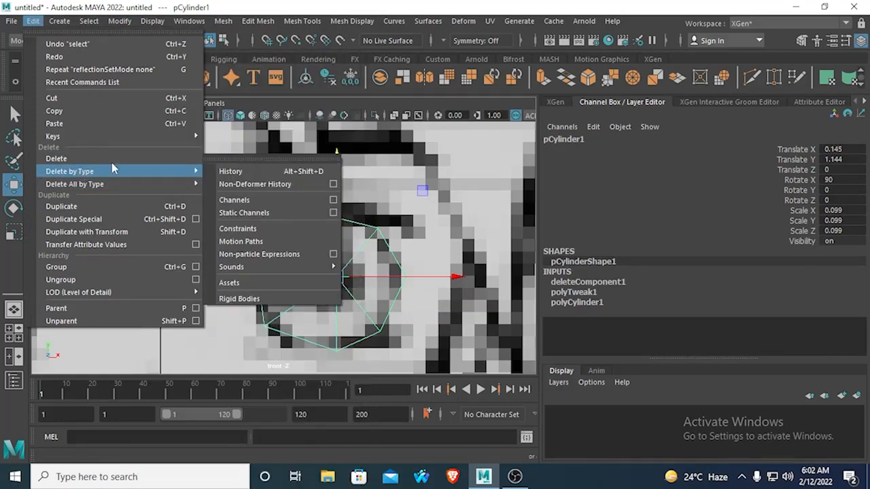
left_click(231, 171)
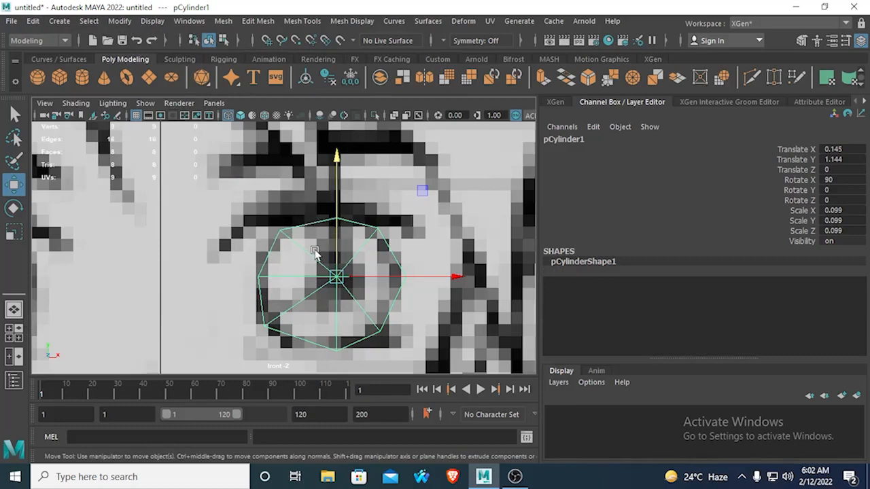
- Switch the eye disc to edge mode and select its entire outer border edge loop
scroll(318, 260, "down", 10)
scroll(320, 265, "up", 8)
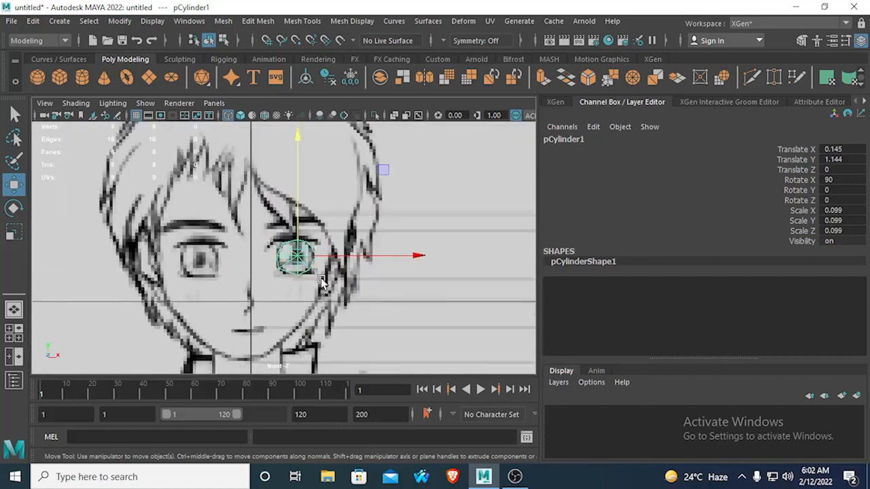
scroll(321, 282, "up", 6)
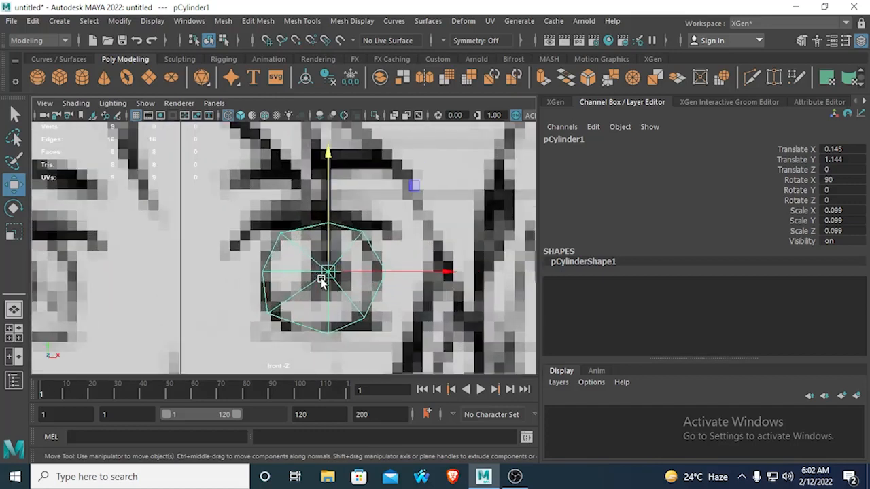
scroll(322, 282, "up", 2)
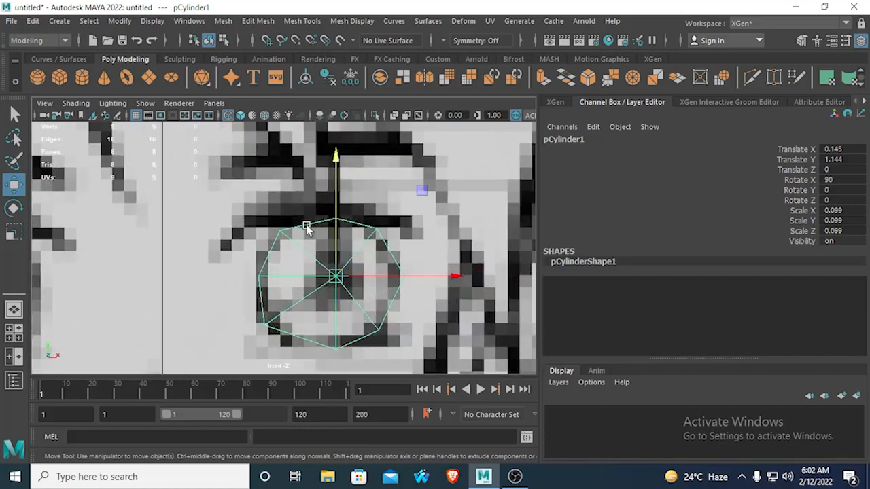
right_click_drag(303, 226, 307, 90)
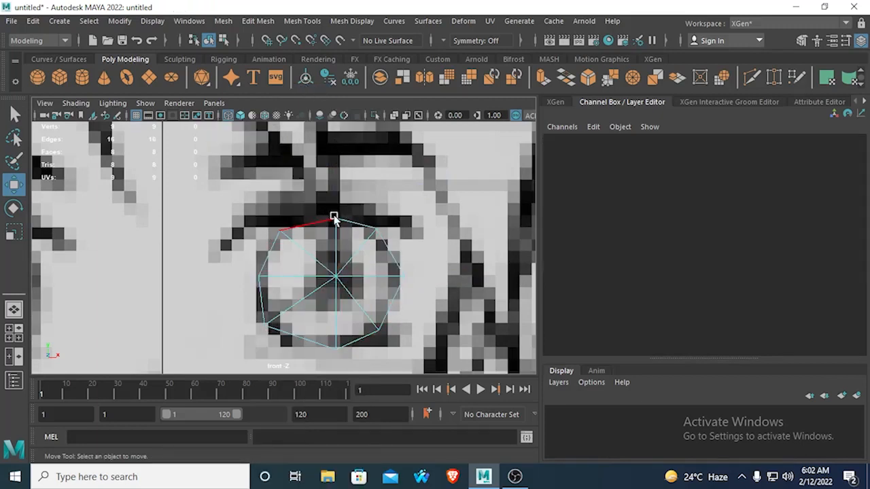
left_click(355, 224)
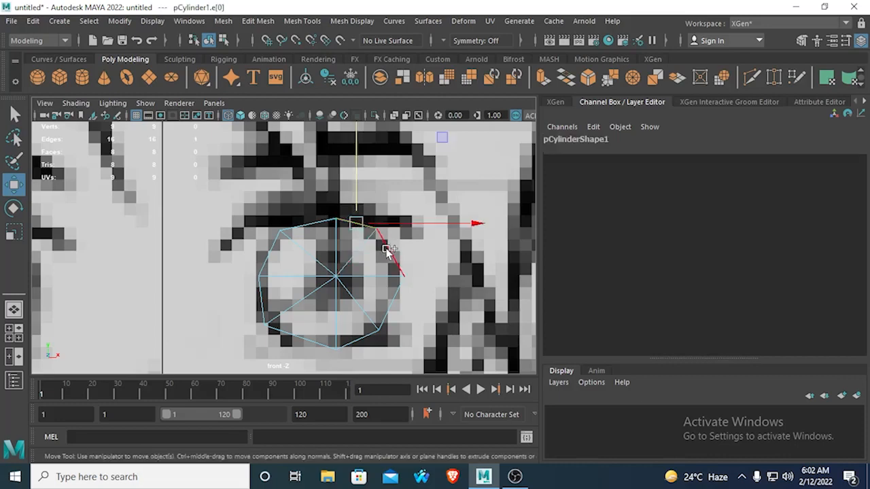
double_click(382, 243)
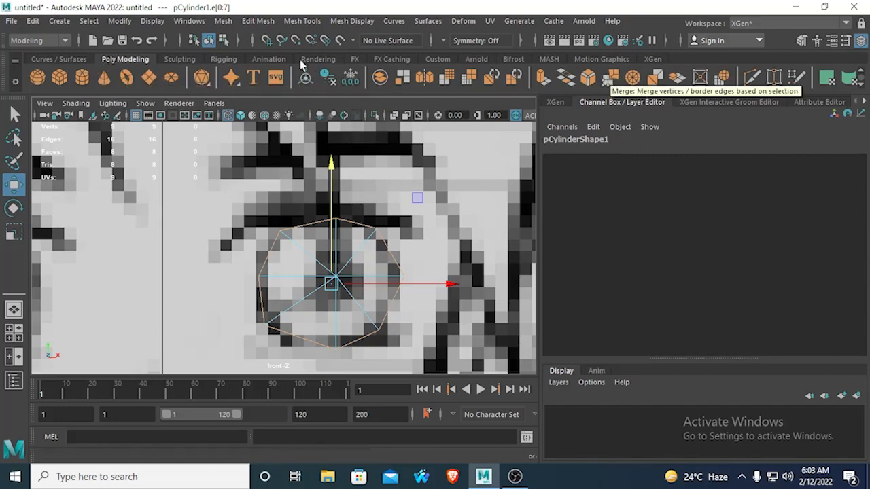
- Extrude the eye disc's border edges and scale them outward uniformly to form a ring of faces around the drawn eye
left_click(224, 21)
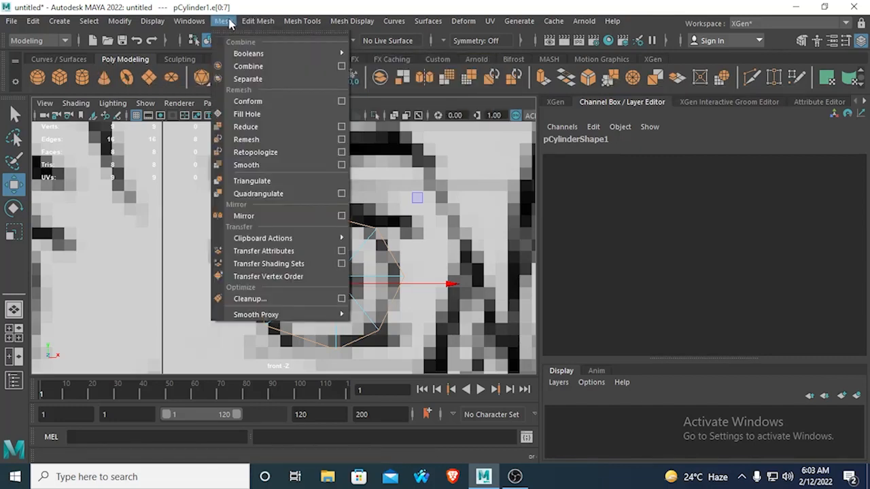
mouse_move(246, 23)
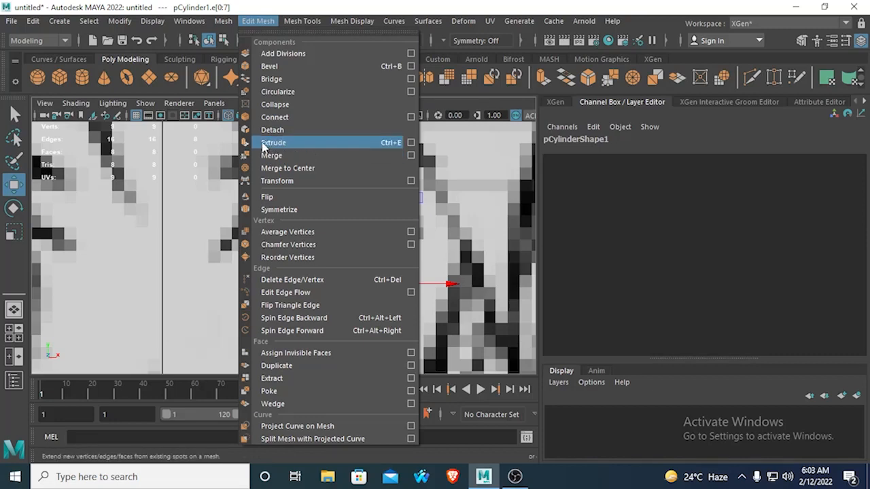
left_click(152, 240)
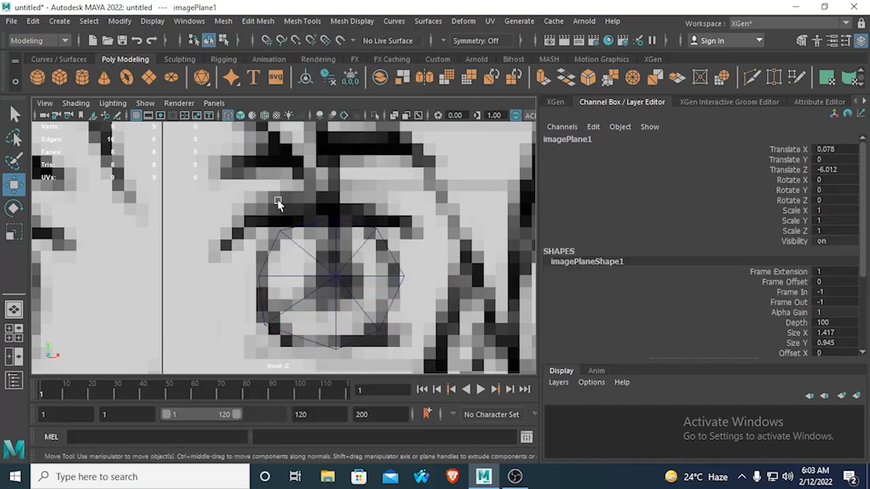
key("ctrl+z")
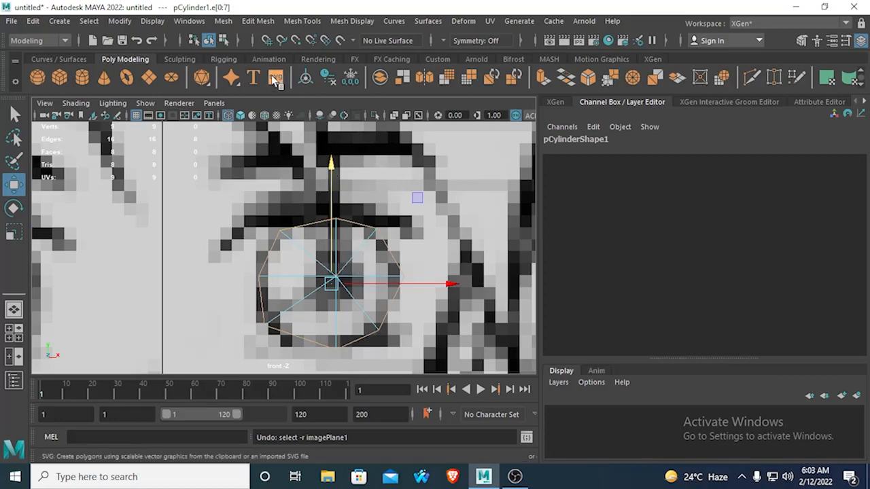
left_click(547, 80)
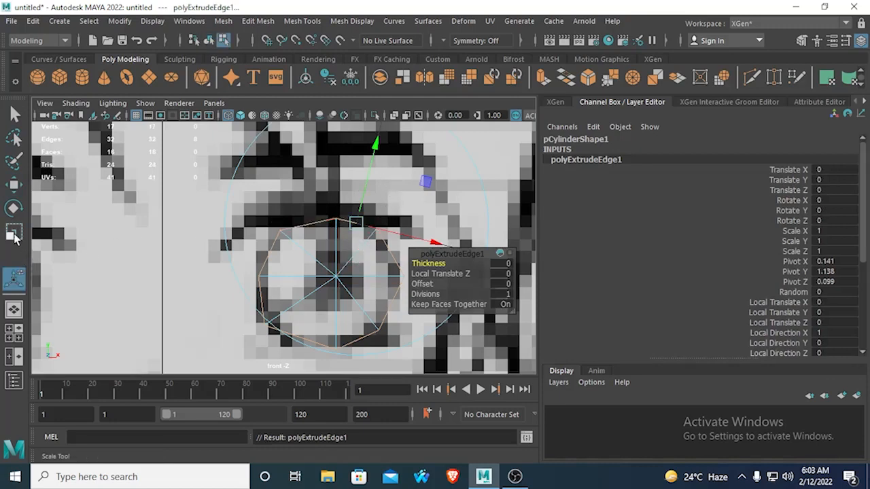
left_click(15, 236)
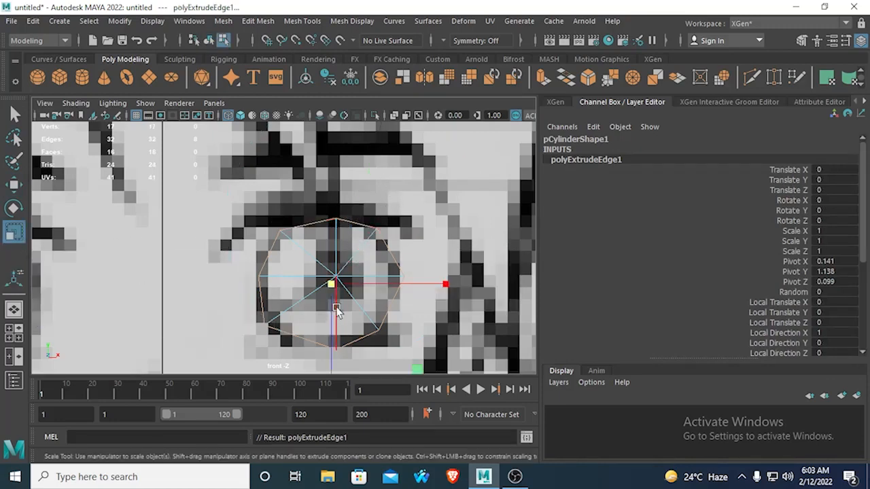
left_click_drag(329, 285, 365, 307)
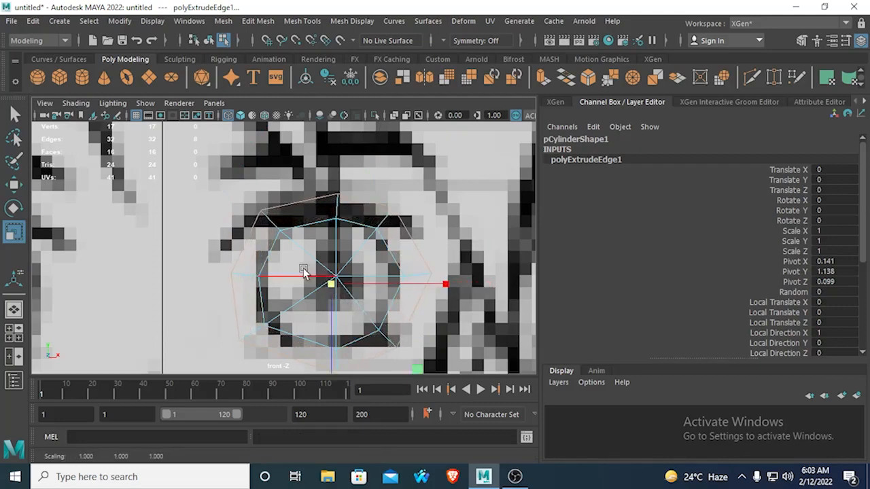
left_click(187, 212)
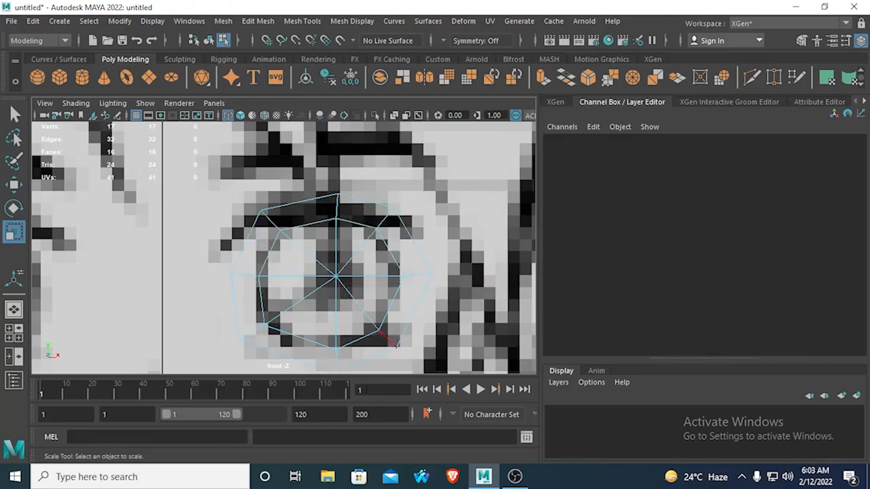
- In face mode, select the eye disc's eight inner triangular faces and delete them, leaving only the outer ring
right_click_drag(326, 268, 326, 162)
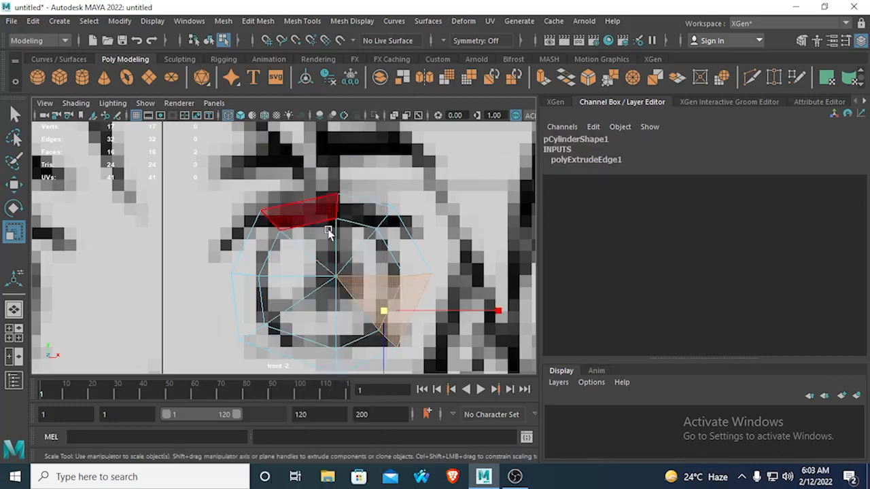
left_click(313, 261)
left_click(318, 237, "shift")
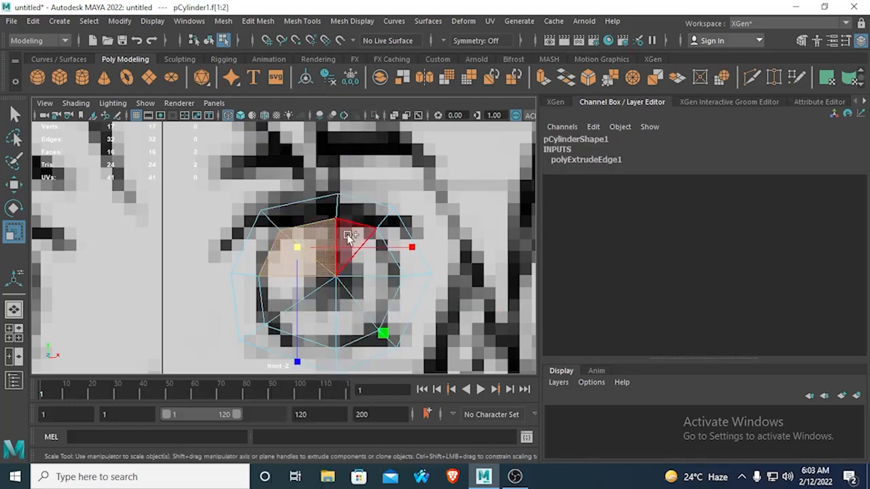
left_click(349, 235, "shift")
key("q")
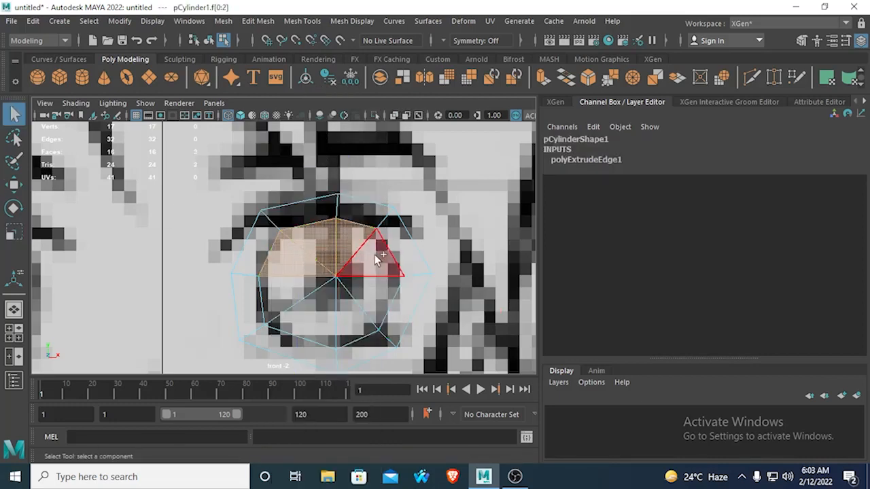
left_click(375, 255, "shift")
left_click(361, 296, "shift")
left_click(345, 315, "shift")
left_click(312, 308, "shift")
left_click(287, 290, "shift")
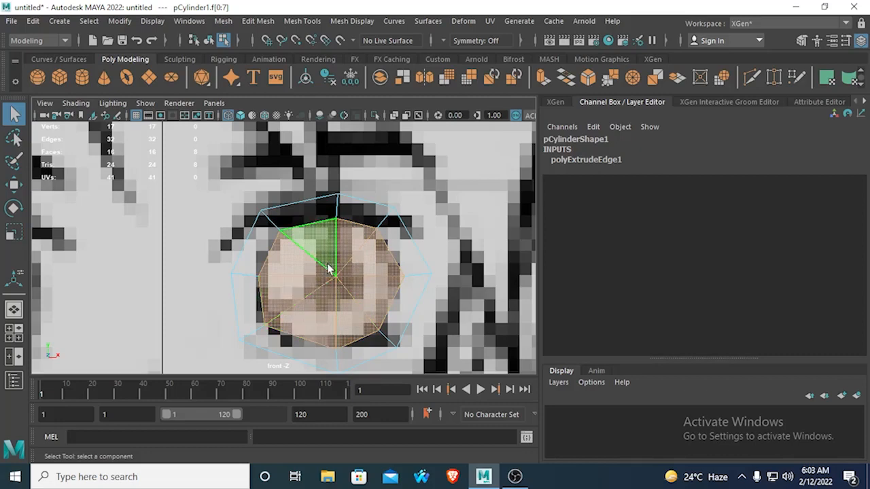
key("Delete")
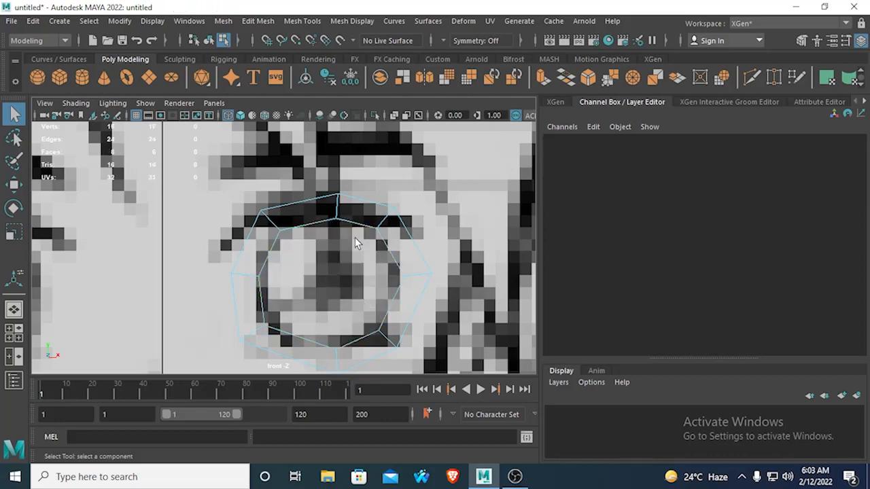
- Examine the open eye ring against the drawn eye in the front view and in the perspective view
scroll(355, 237, "down", 10)
scroll(345, 267, "up", 8)
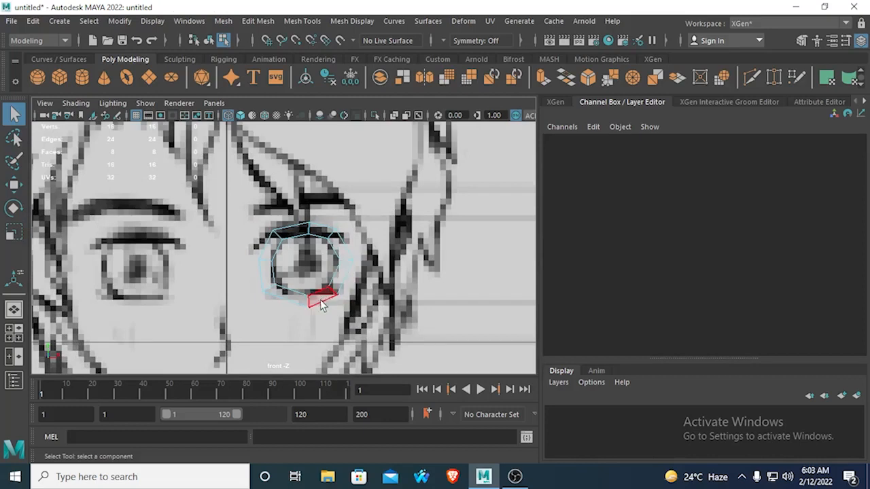
scroll(316, 325, "up", 2)
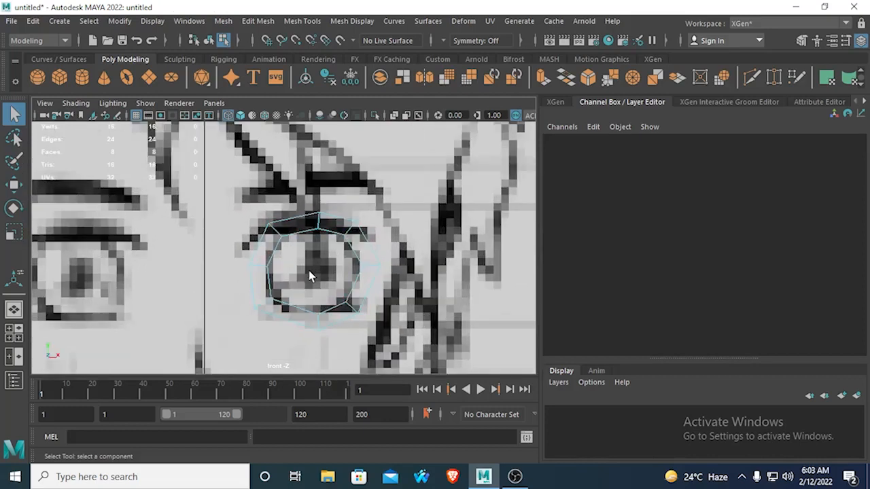
key("space")
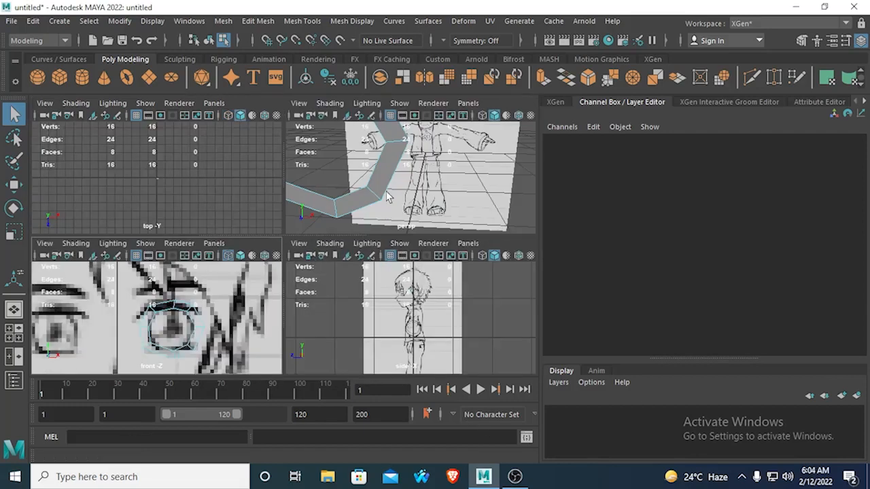
scroll(387, 195, "down", 5)
scroll(384, 185, "up", 1)
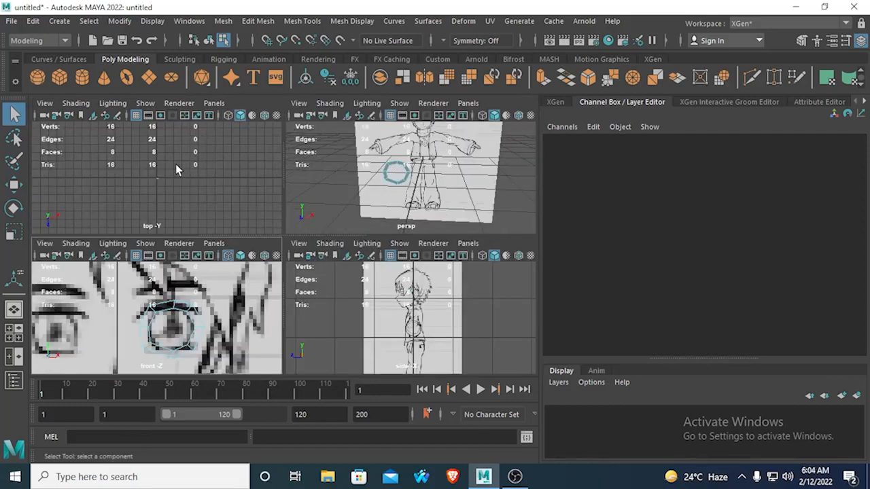
- In the top view, try pulling the eye ring's four middle vertices slightly forward along Z, and undo the move
key("space")
scroll(290, 304, "up", 3)
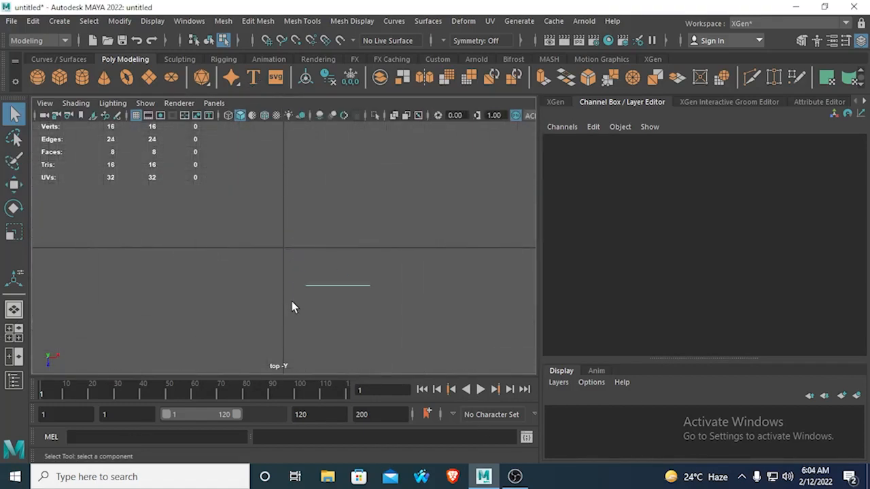
left_click_drag(258, 222, 399, 315)
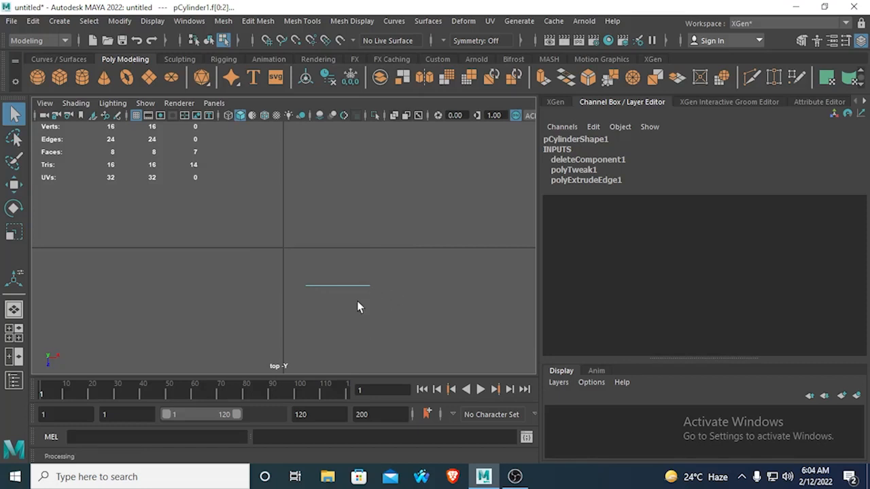
scroll(353, 303, "up", 2)
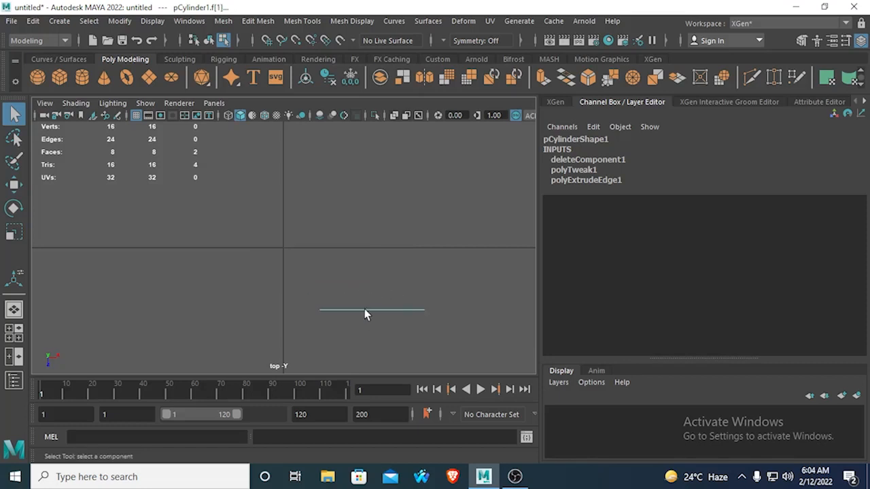
right_click_drag(365, 314, 302, 126)
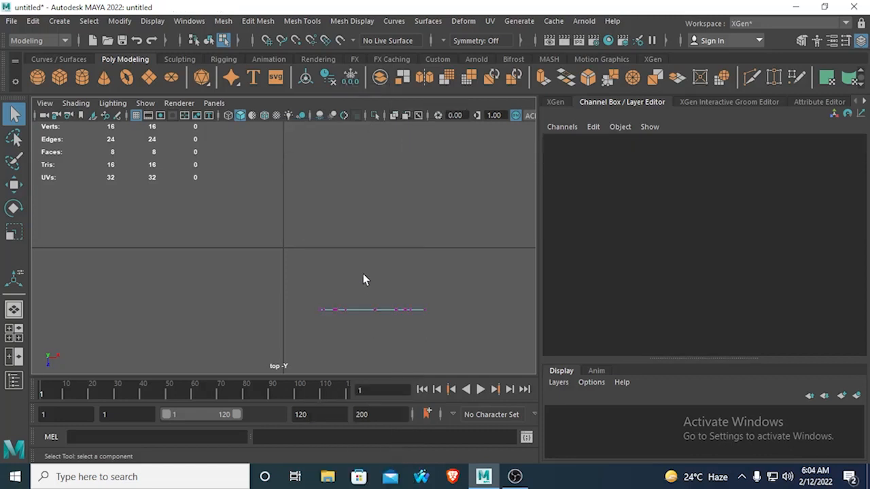
left_click_drag(363, 273, 382, 327)
key("w")
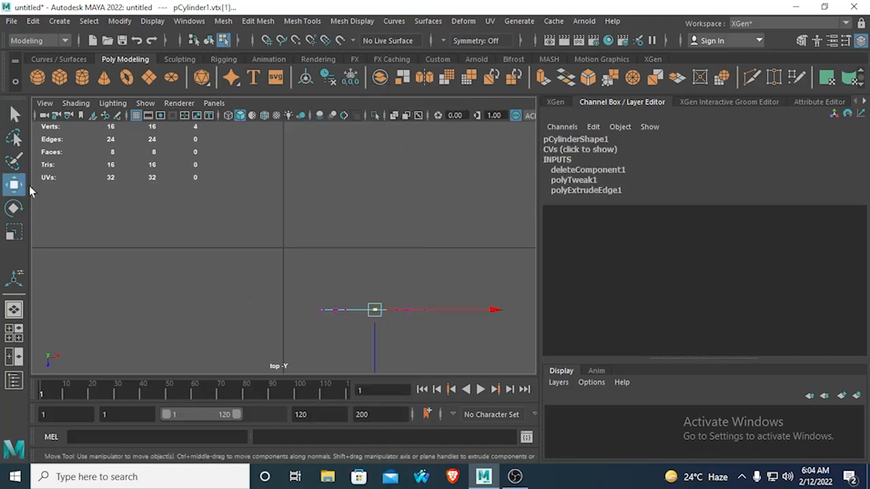
middle_click_drag(352, 325, 324, 219, "alt")
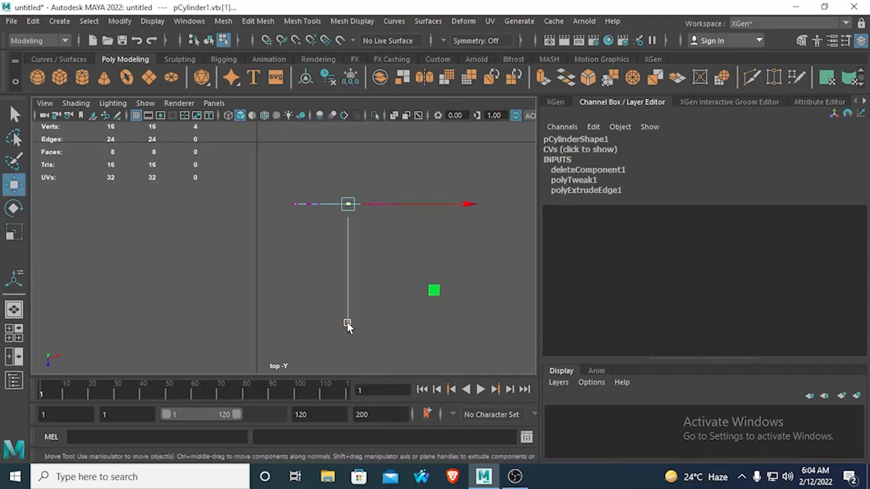
left_click_drag(346, 326, 348, 333)
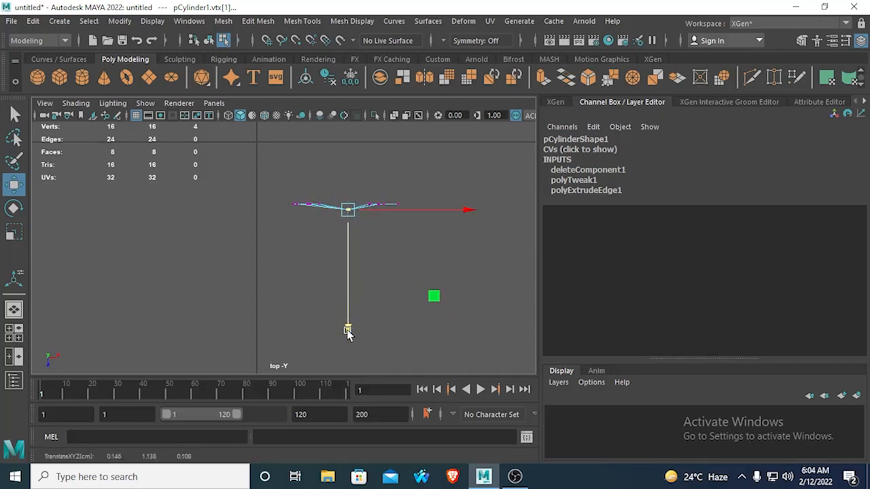
key("ctrl+z")
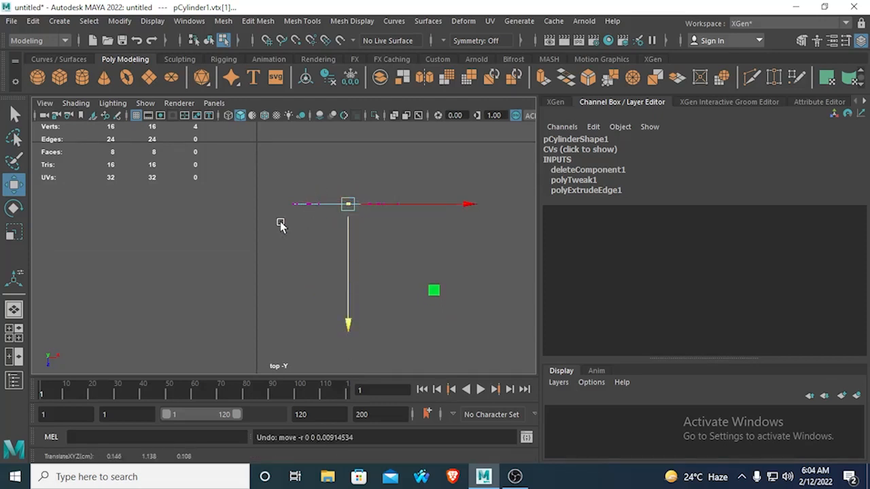
- Create a polygon sphere in the perspective view and set its Rotate X to 90
key("space")
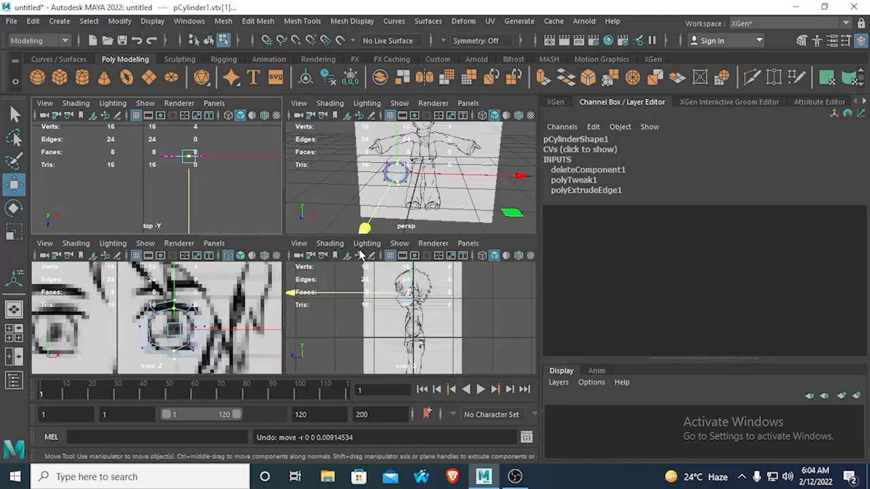
key("space")
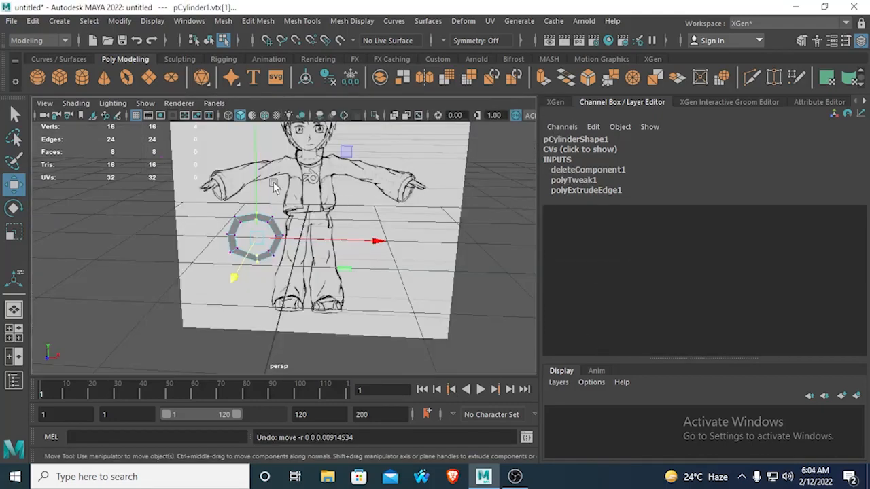
left_click(38, 76)
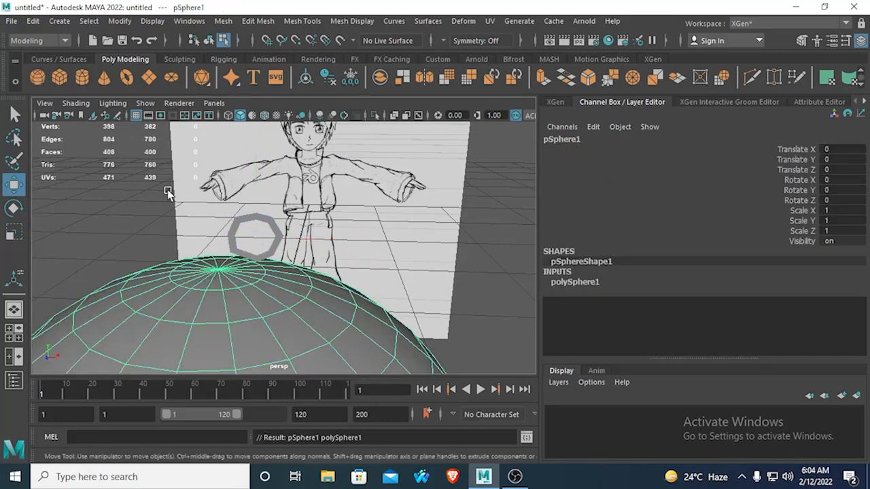
left_click(13, 208)
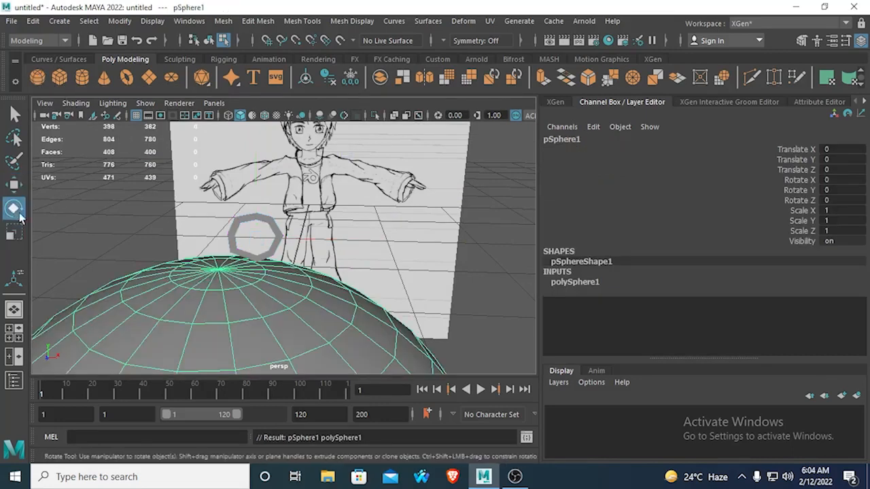
scroll(252, 260, "down", 3)
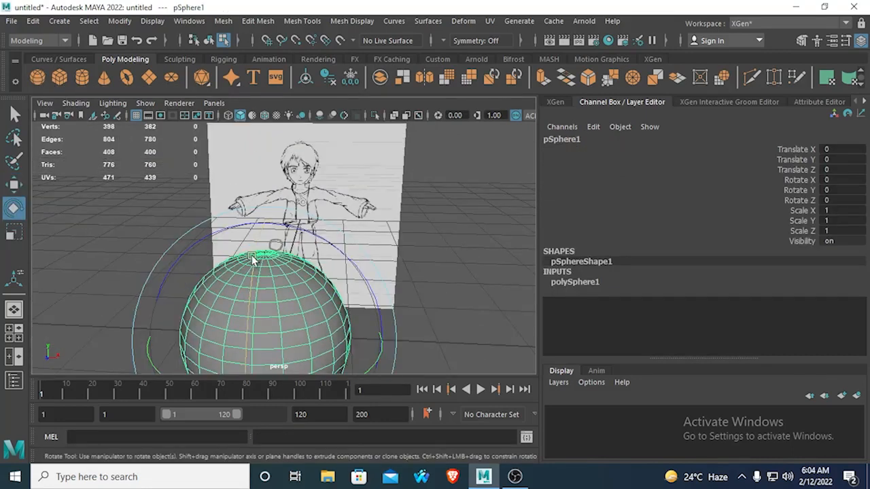
left_click_drag(252, 260, 262, 317)
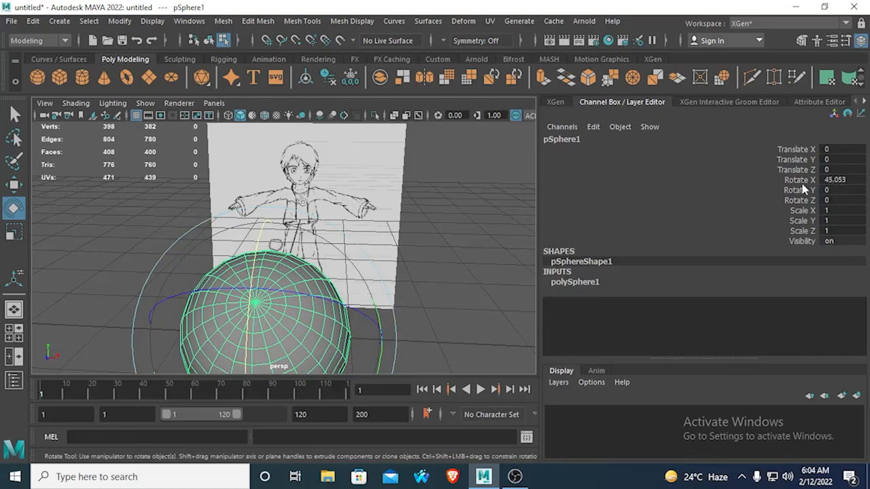
double_click(834, 179)
type("90")
key("Return")
- Scale the sphere down uniformly to about 0.138 on all axes
left_click(14, 184)
scroll(220, 252, "down", 4)
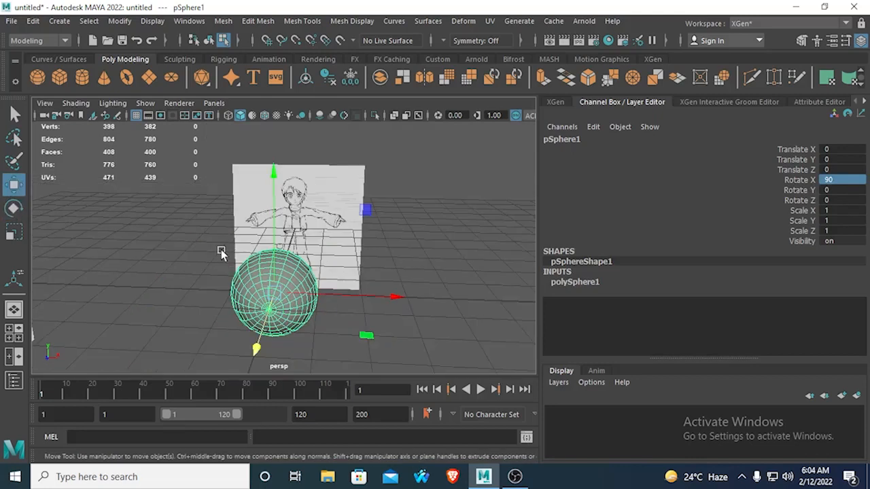
left_click_drag(228, 267, 162, 302, "alt")
left_click(15, 233)
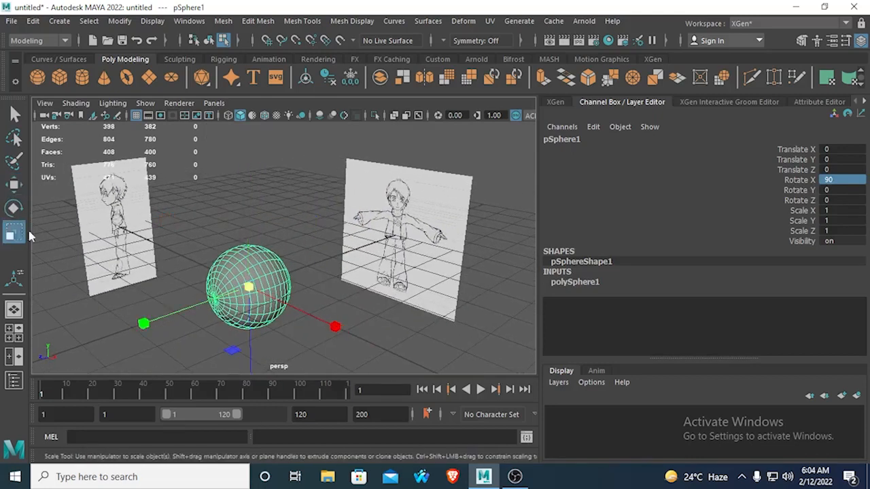
left_click_drag(246, 286, 183, 289)
- In the front view, move the sphere onto the drawn eye inside the eye ring, at about Translate X 0.139 and Y 1.146
key("space")
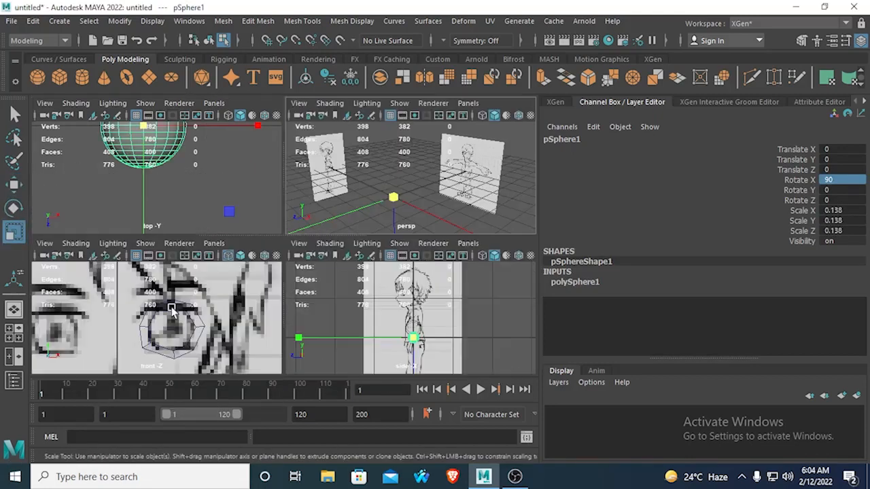
key("space")
scroll(240, 308, "up", 5)
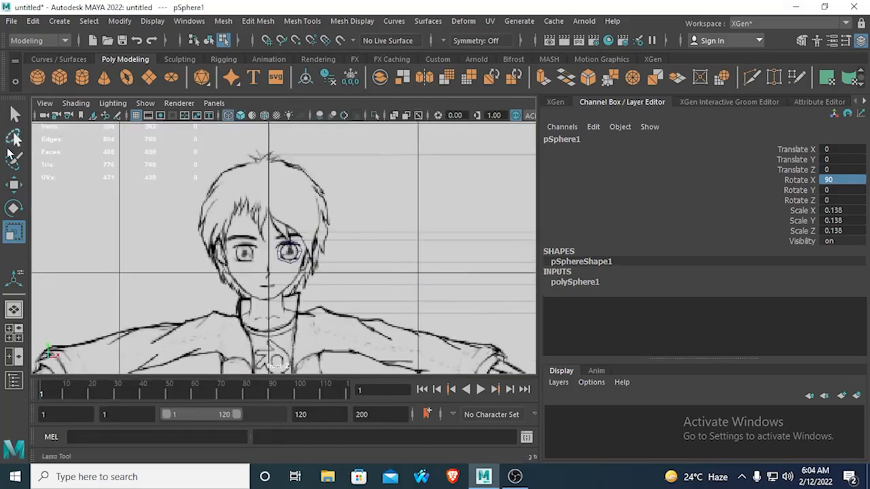
left_click(14, 183)
left_click_drag(272, 302, 270, 133)
scroll(306, 262, "down", 3)
scroll(305, 265, "up", 6)
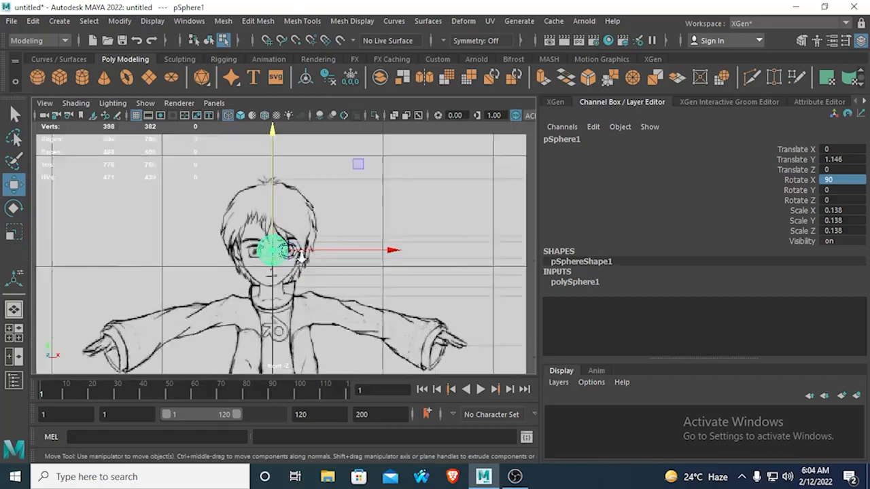
scroll(306, 265, "up", 2)
left_click_drag(354, 257, 421, 256)
- Scale the sphere down uniformly to about 0.089 to fit the eye ring, and nudge it down to Translate Y 1.144
left_click(14, 231)
scroll(285, 251, "up", 3)
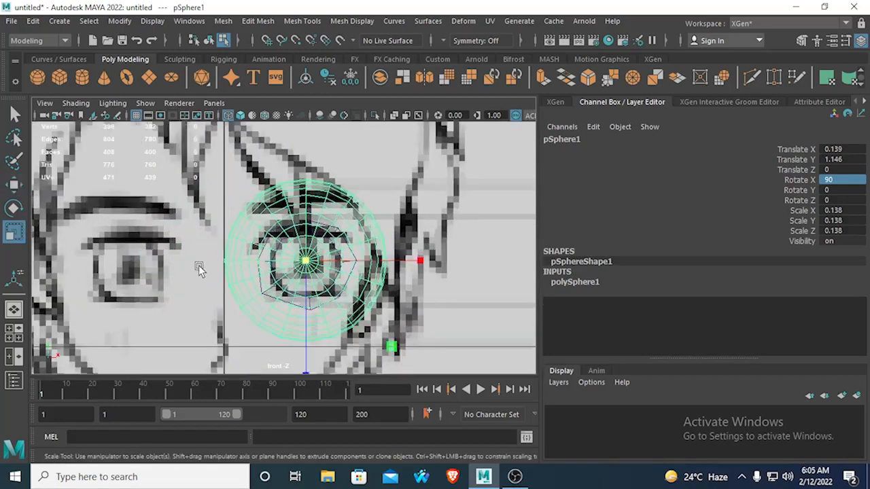
left_click_drag(316, 267, 253, 294)
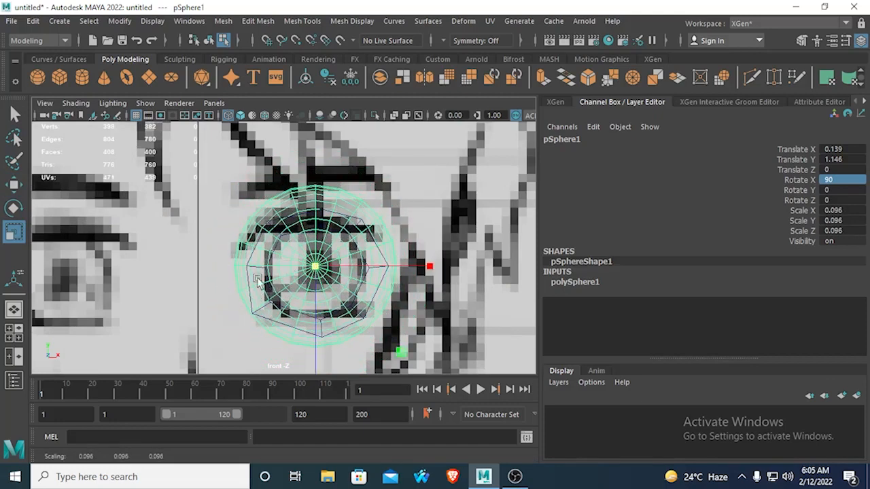
scroll(333, 278, "up", 2)
key("space")
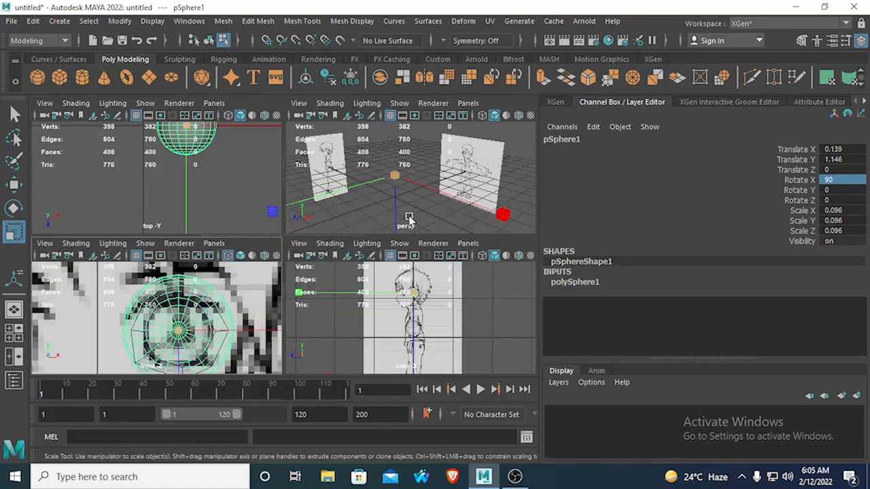
key("space")
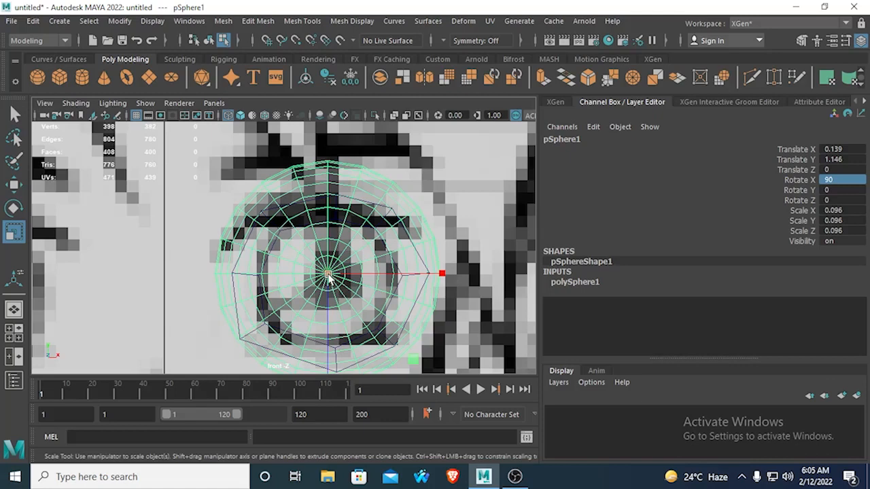
mouse_move(327, 275)
left_mouse_down()
mouse_move(301, 280)
mouse_move(316, 287)
left_mouse_up()
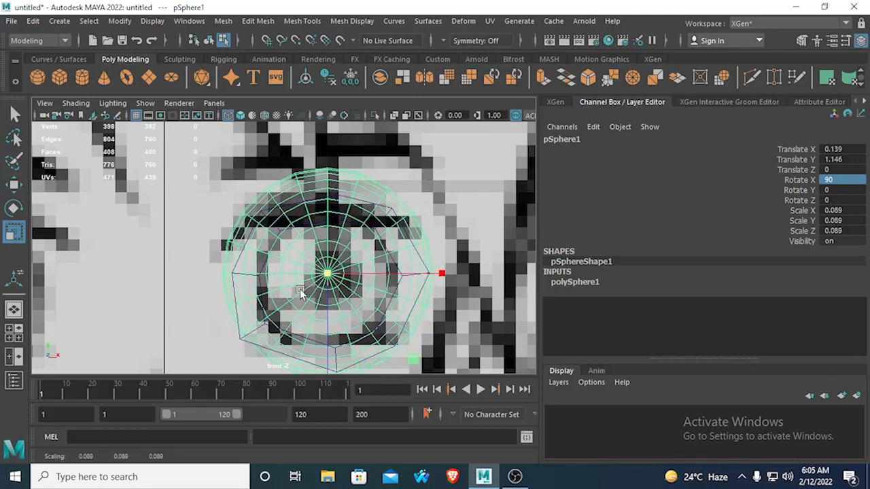
left_click(14, 184)
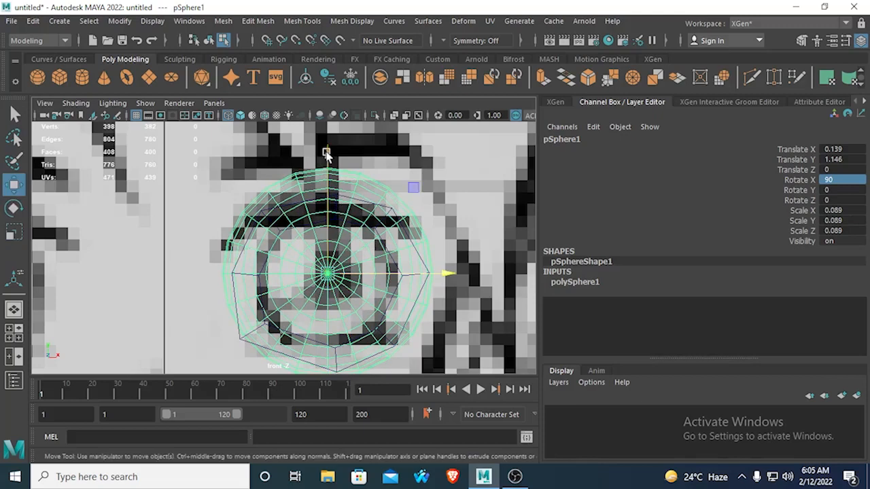
left_click_drag(326, 155, 328, 157)
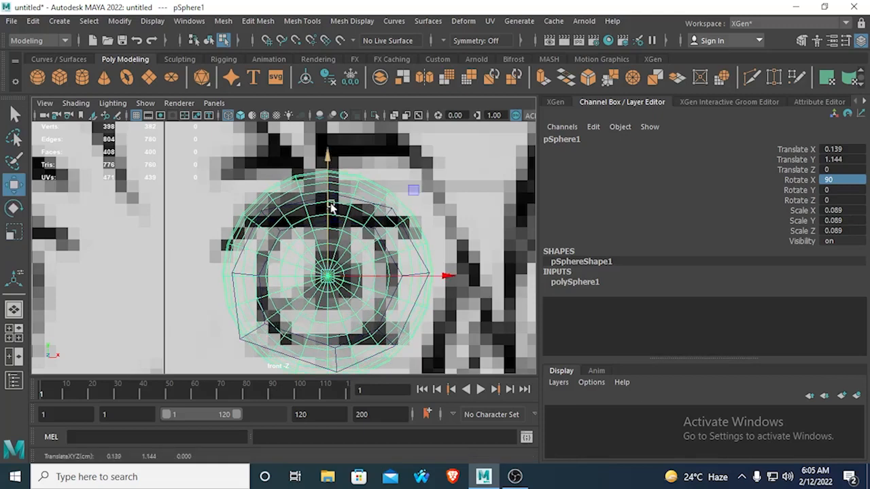
scroll(301, 320, "up", 3)
- Examine the sphere's depth relative to the eye ring in the perspective view and to the profile drawing in the side view
key("space")
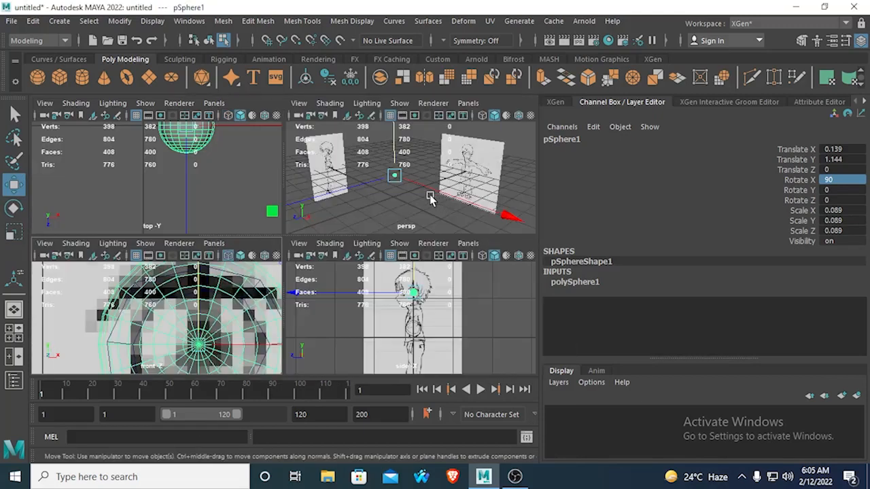
key("space")
left_click_drag(430, 194, 219, 295, "alt")
middle_click_drag(219, 295, 324, 309, "alt")
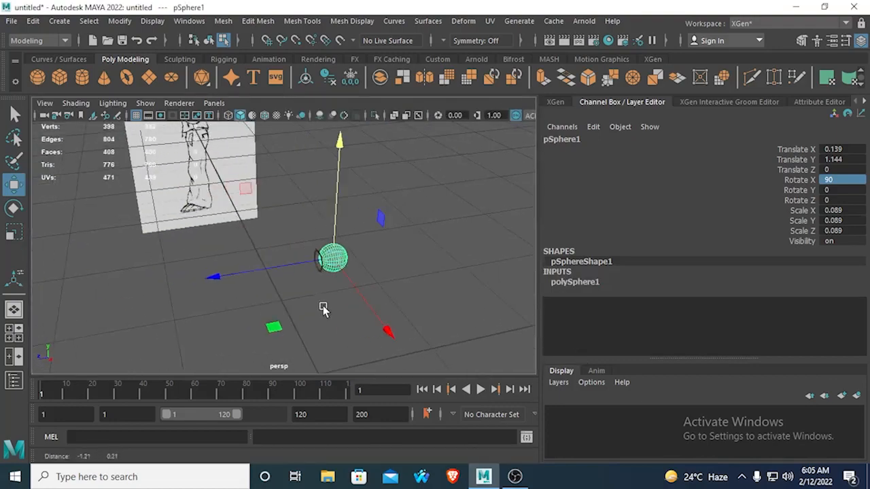
scroll(325, 310, "up", 4)
left_click_drag(326, 317, 279, 325, "alt")
scroll(279, 325, "up", 3)
middle_click_drag(287, 319, 273, 209, "alt")
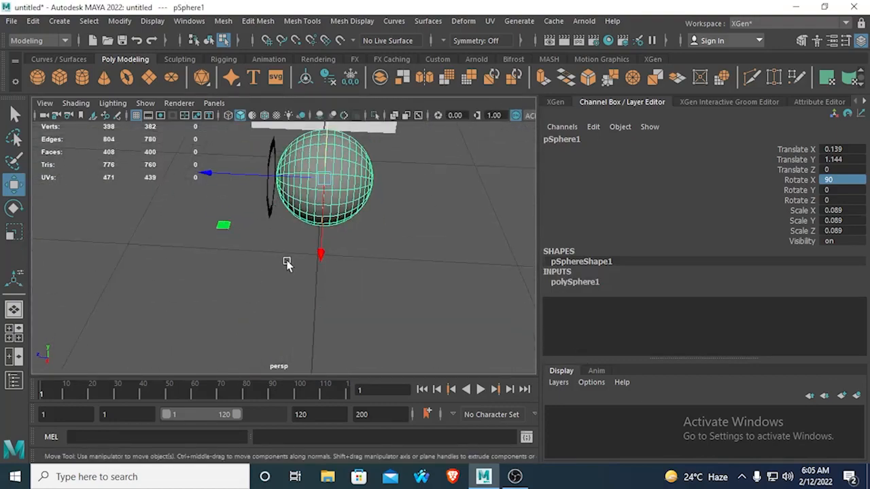
left_click_drag(287, 263, 295, 302, "alt")
key("space")
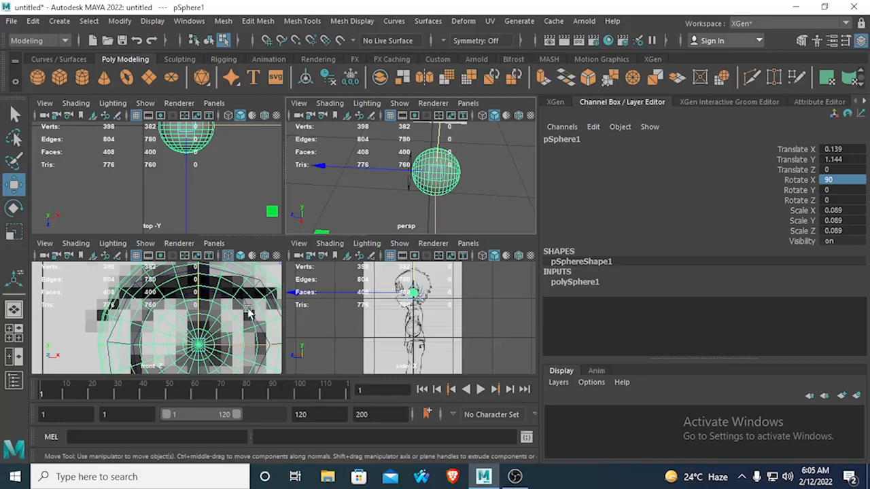
key("space")
scroll(369, 277, "up", 6)
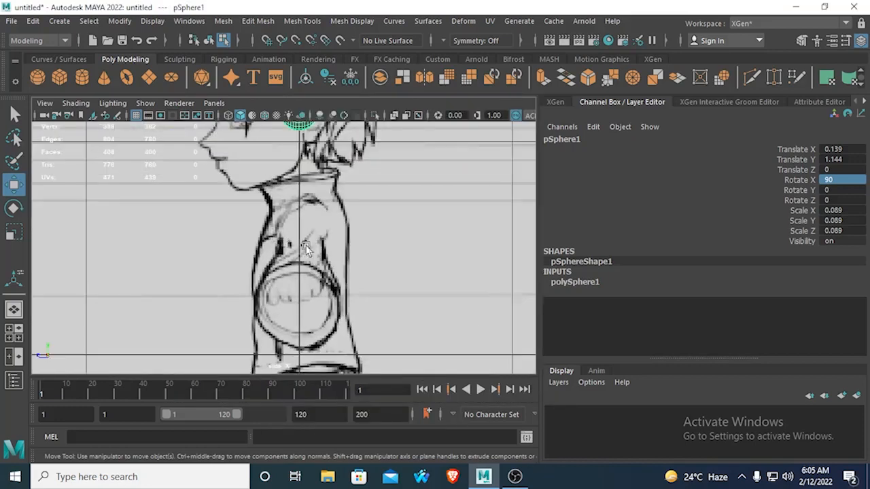
middle_click_drag(277, 212, 299, 380, "alt")
scroll(248, 333, "up", 3)
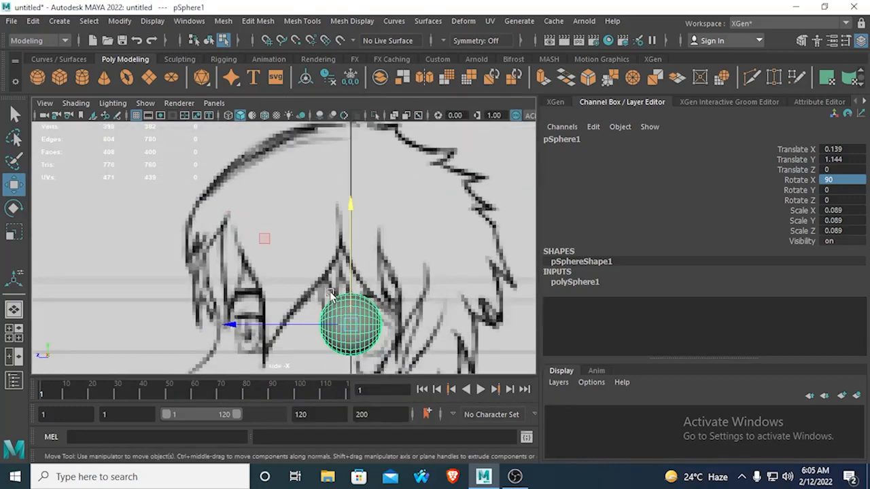
left_click(364, 293)
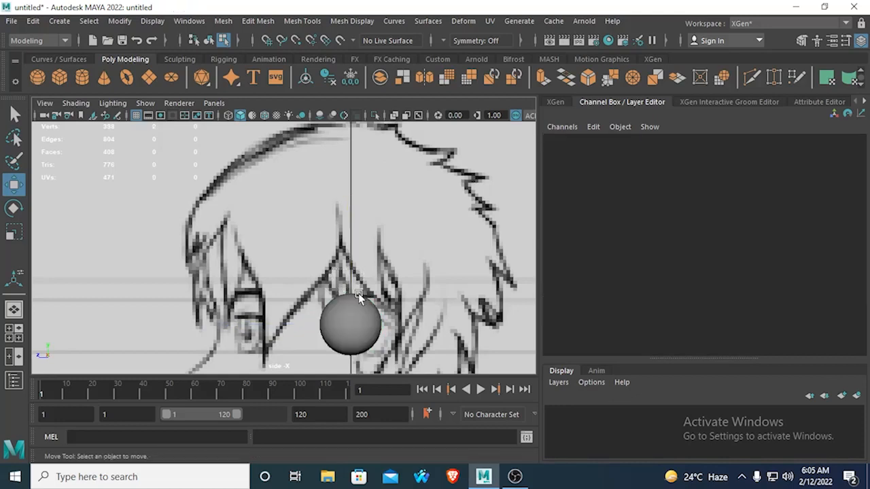
key("space")
key("space")
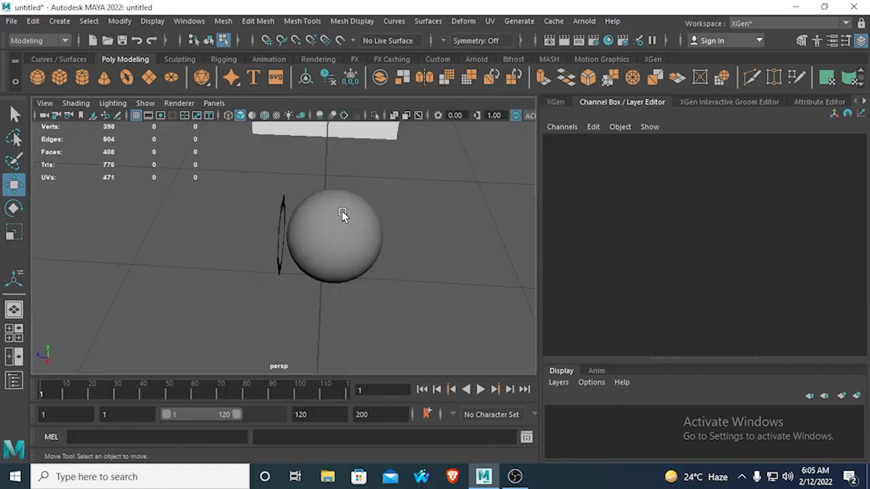
- Select the eye ring as a whole object and center its pivot
left_click(285, 212)
key("space")
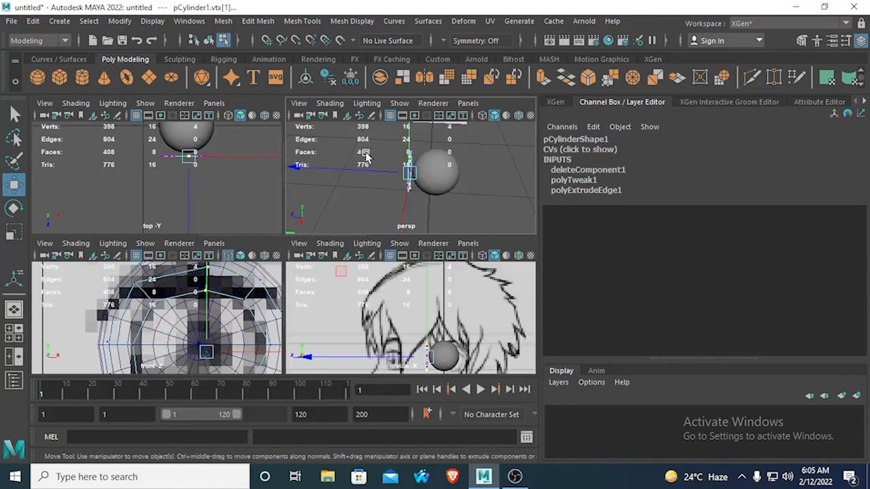
key("space")
right_click_drag(279, 142, 282, 178)
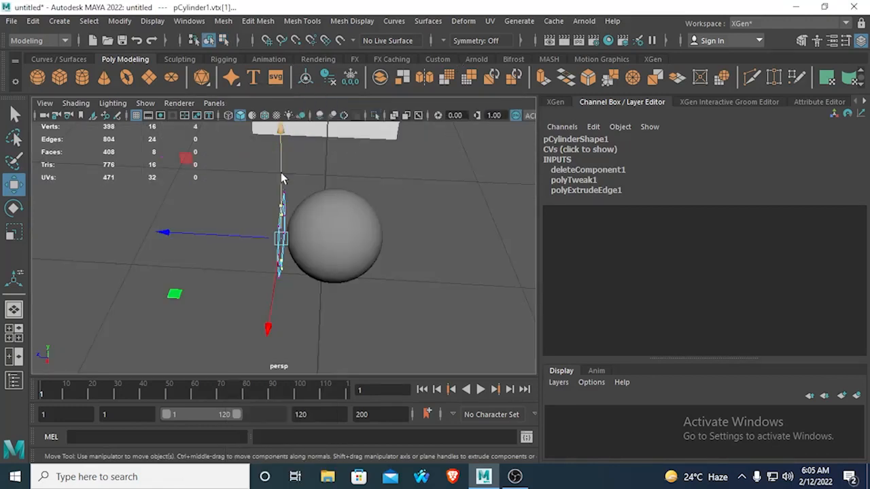
key("space")
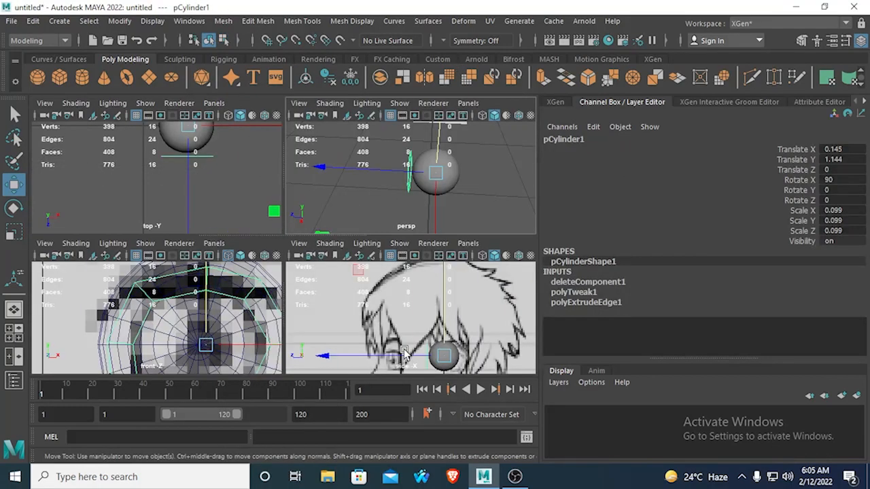
key("space")
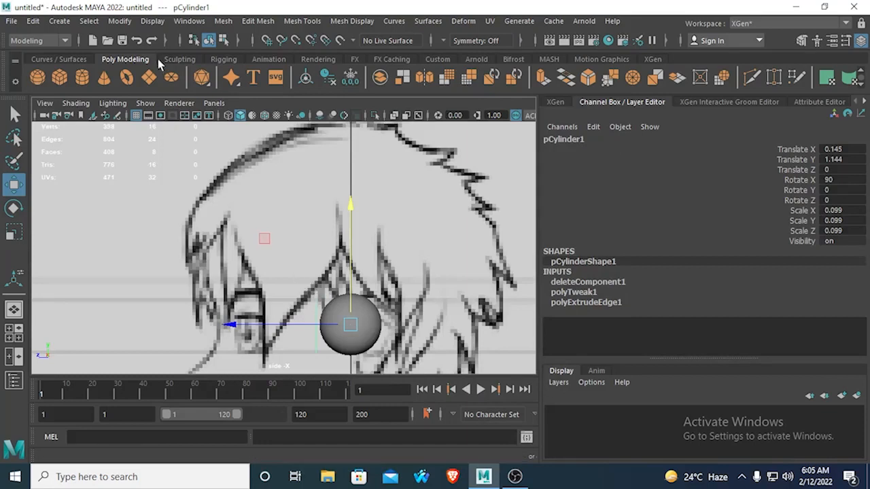
left_click(119, 21)
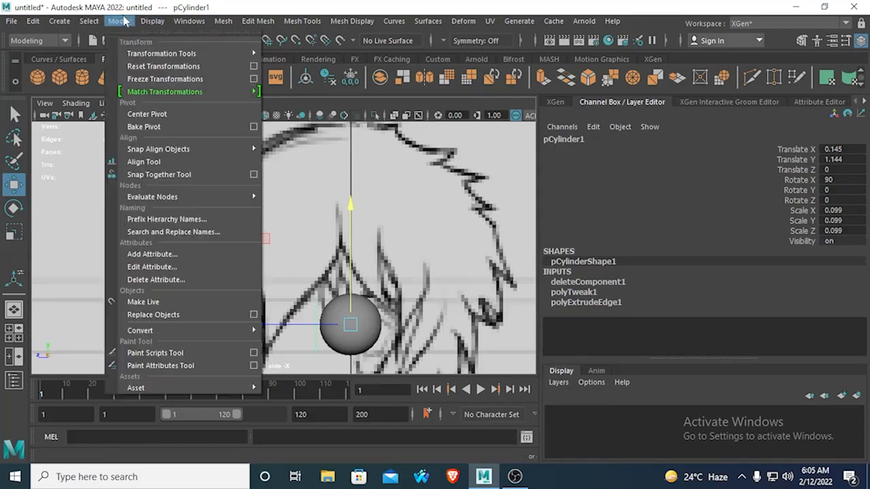
left_click(146, 111)
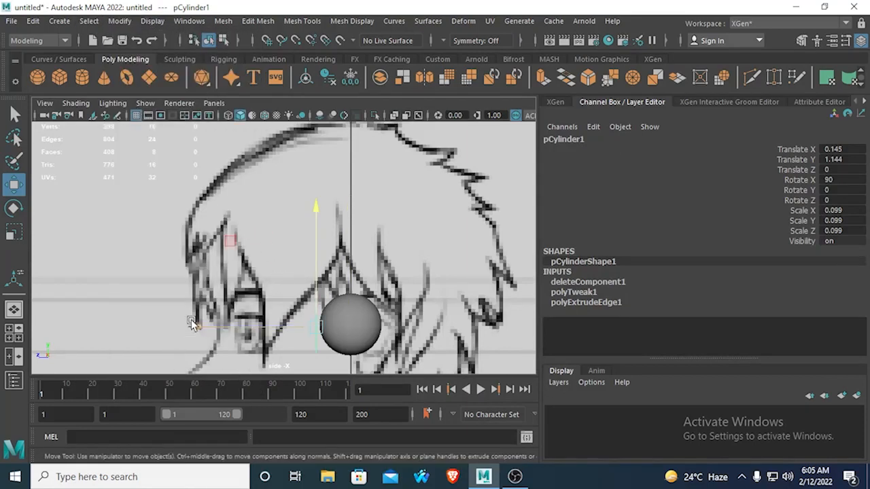
- In the side view, move the eye ring forward along Z onto the drawn profile eye, to about Translate Z 0.201
middle_click_drag(198, 339, 304, 238, "alt")
scroll(312, 246, "up", 2)
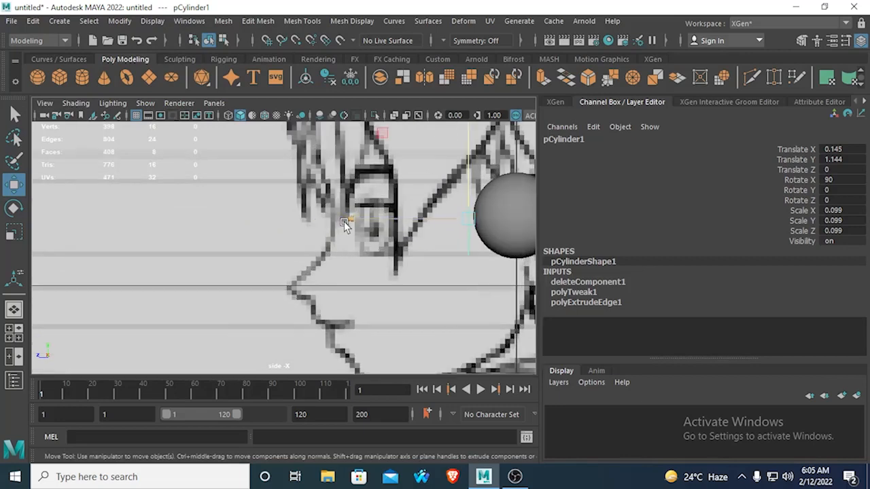
left_click_drag(345, 228, 248, 232)
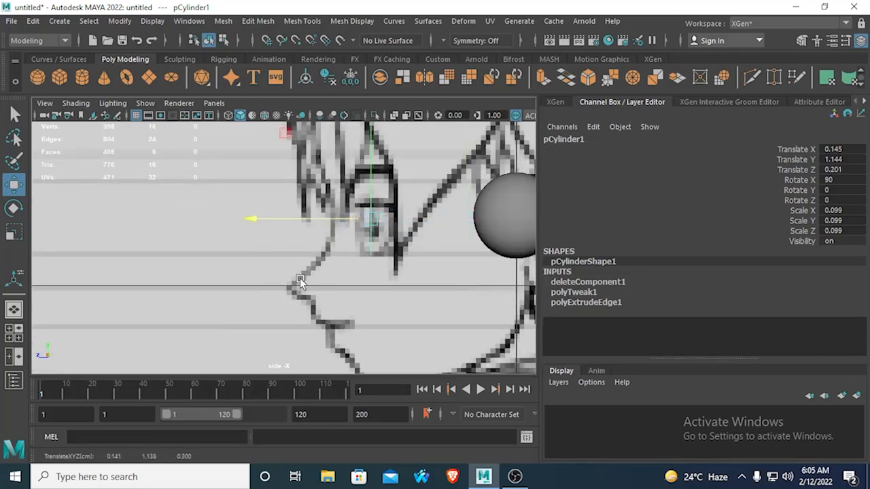
- Move the eyeball sphere forward along Z behind the eye ring, to about Translate Z 0.243
left_click(501, 217)
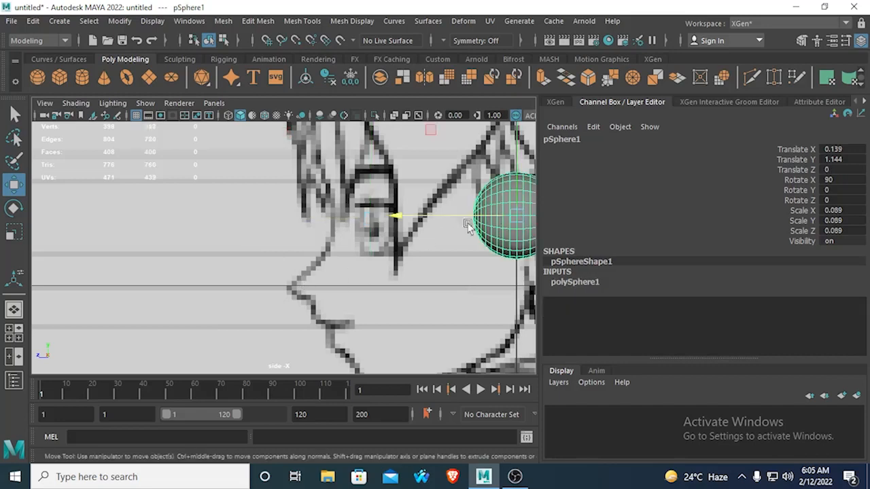
left_click_drag(402, 222, 276, 219)
key("space")
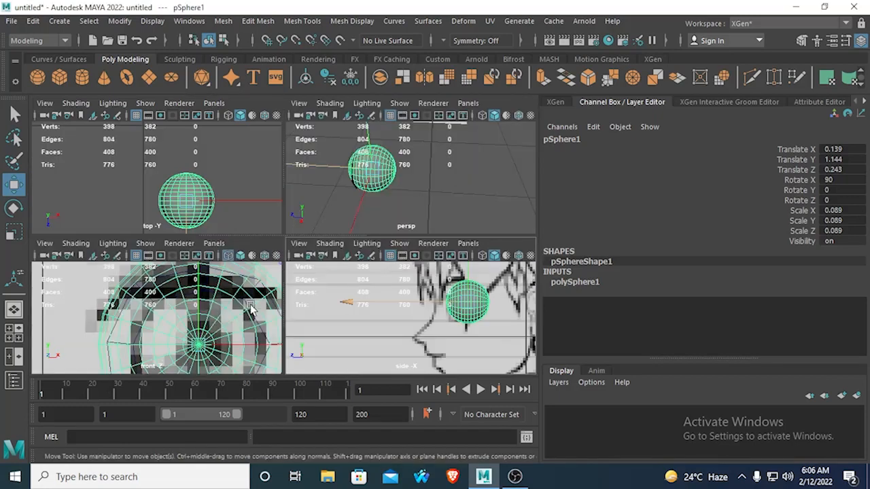
- In the front view, nudge the eyeball sphere down to Translate Y 1.142 to align it with the eye ring, keeping it selected
key("space")
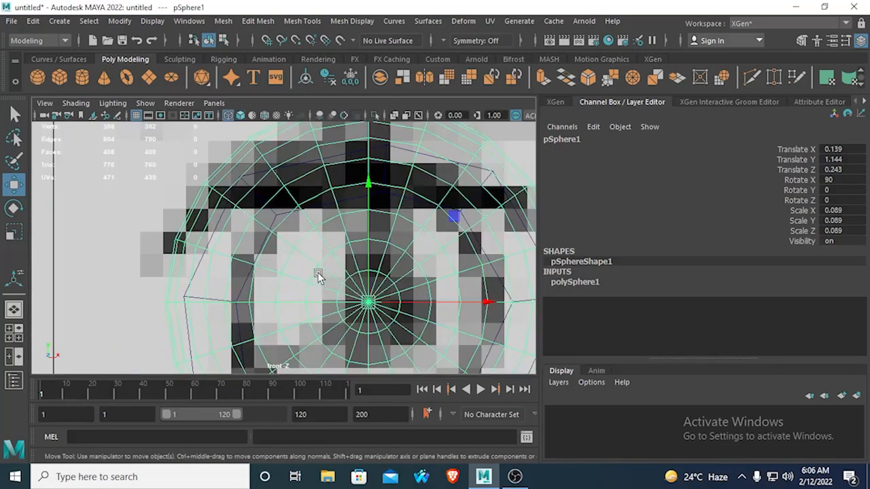
key("a")
scroll(317, 274, "up", 10)
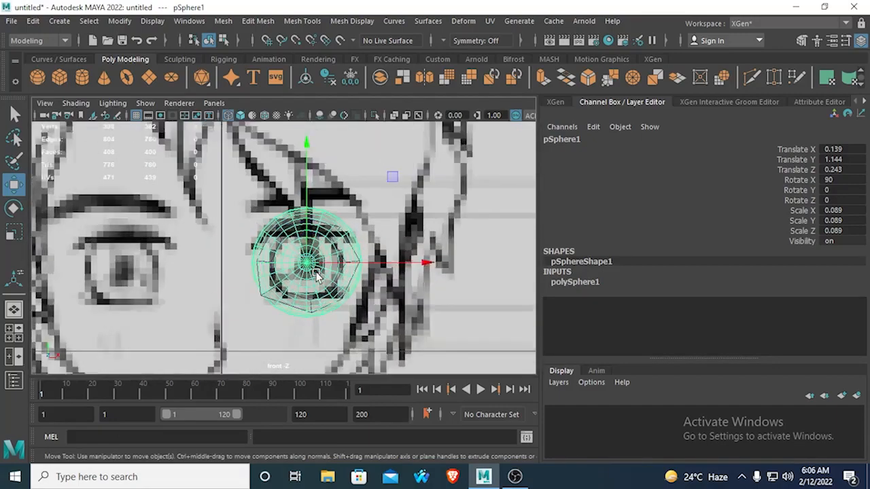
scroll(318, 275, "up", 2)
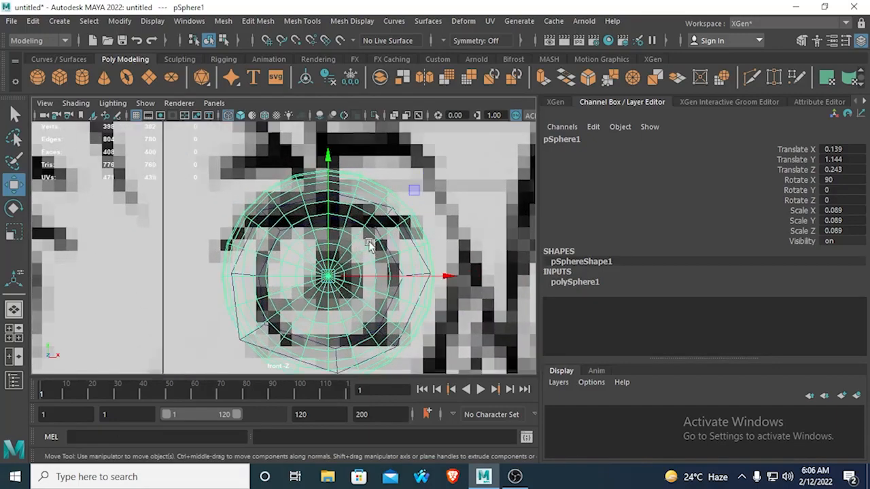
scroll(373, 246, "up", 2)
scroll(371, 227, "down", 8)
scroll(292, 268, "up", 8)
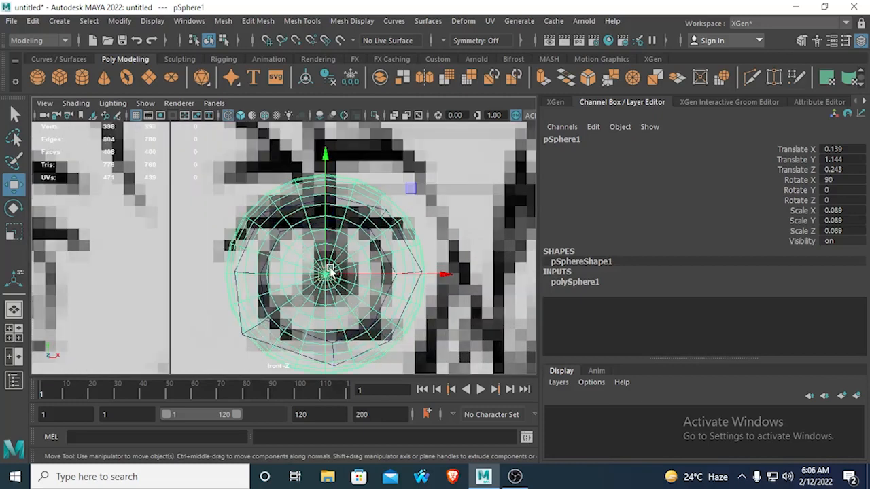
left_click_drag(326, 153, 326, 158)
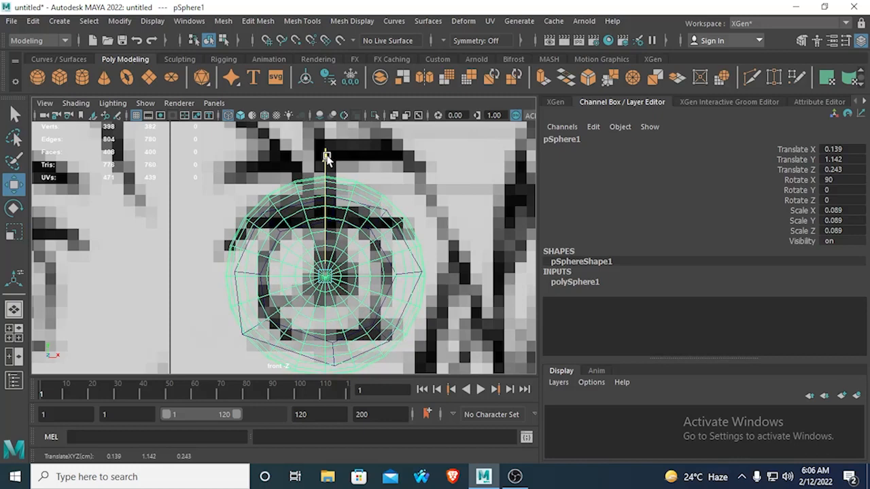
left_click(220, 159)
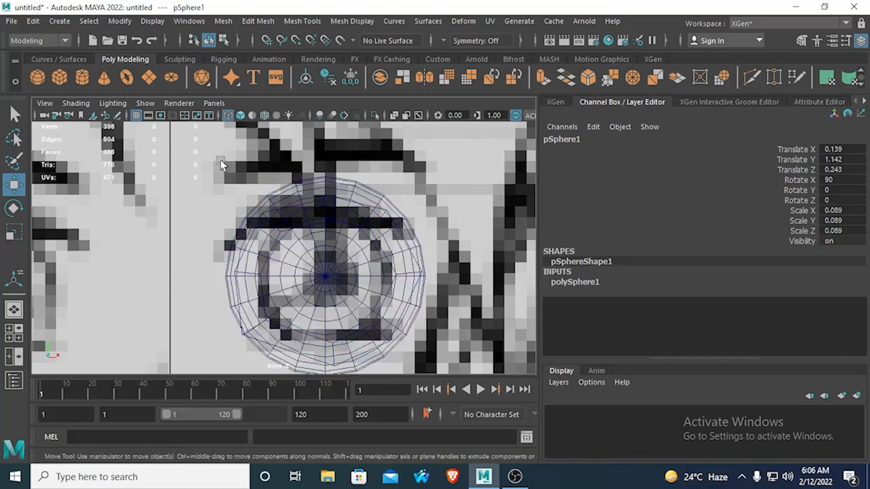
left_click(293, 194)
key("space")
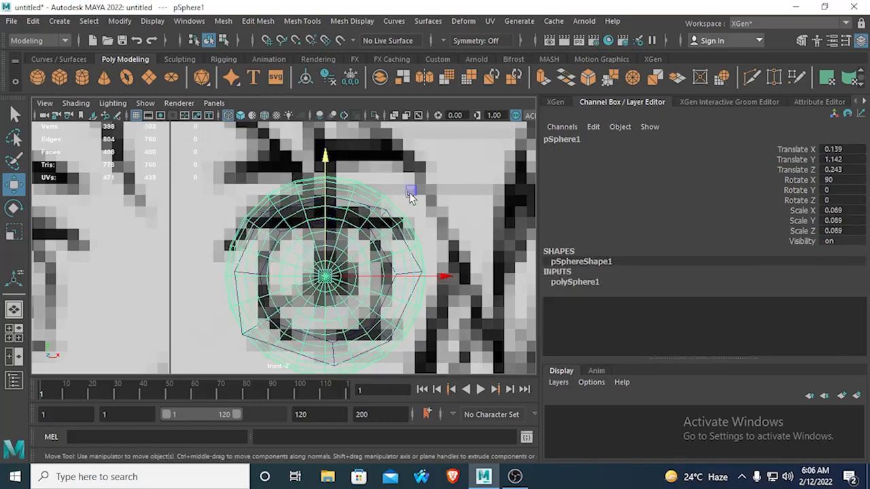
- Examine how the eyeball sphere sits against the eye ring in the perspective and front views
key("space")
key("space")
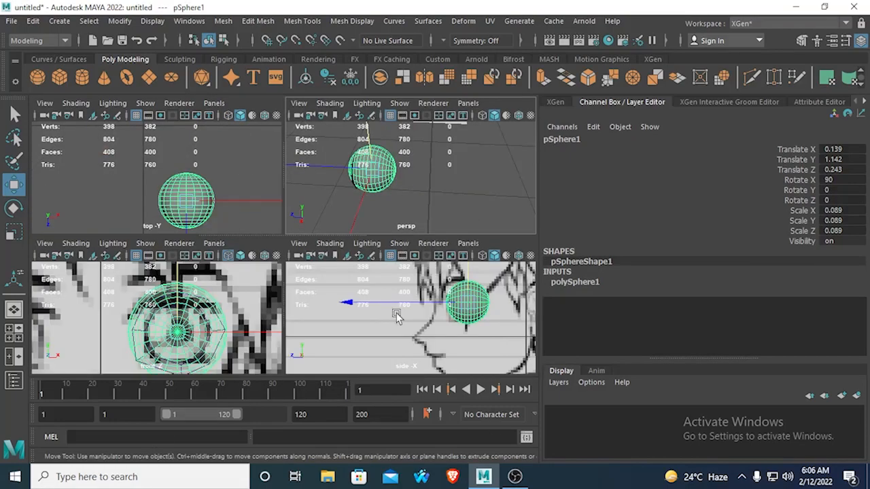
key("space")
key("space")
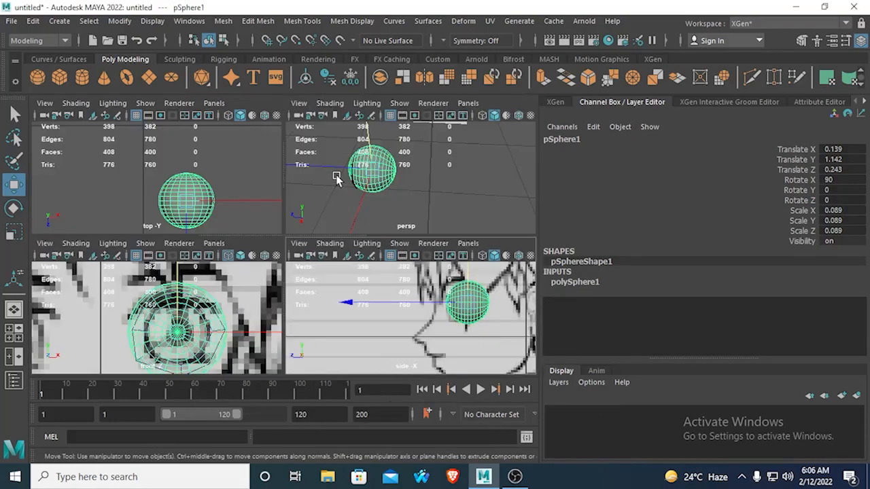
key("space")
left_click_drag(285, 235, 349, 247, "alt")
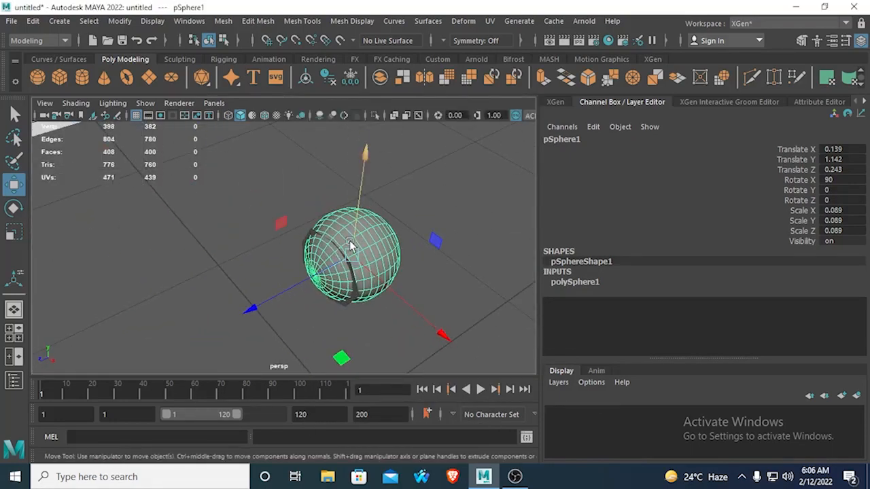
left_click(251, 231)
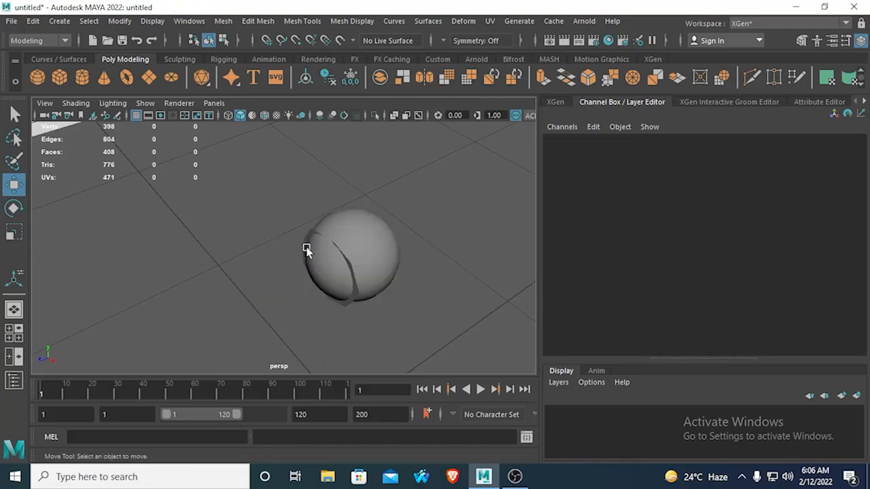
left_click(361, 220)
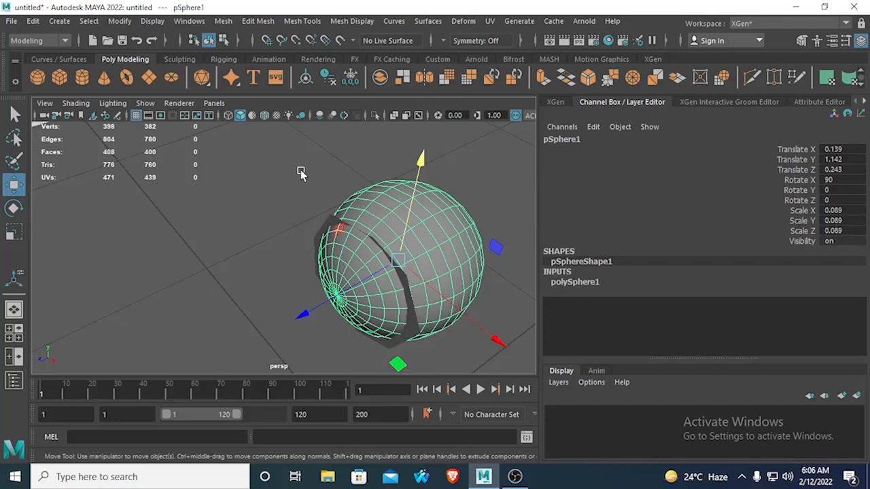
key("space")
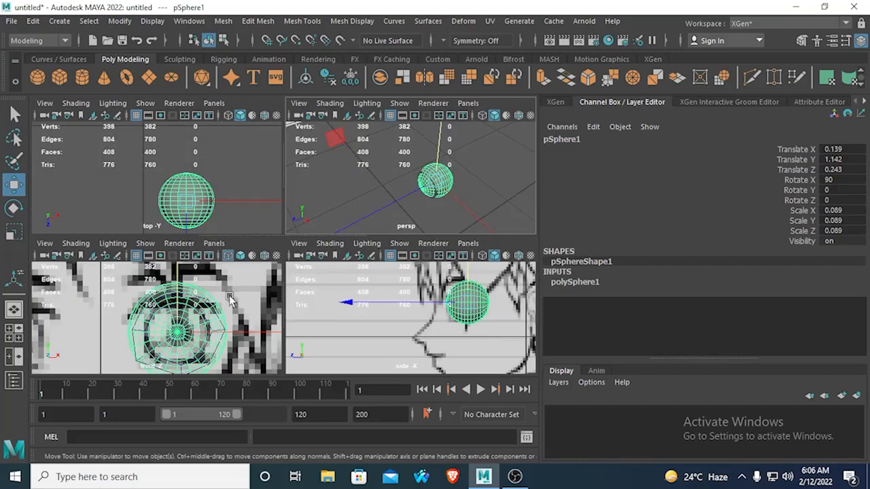
key("space")
left_click_drag(226, 245, 265, 243, "alt")
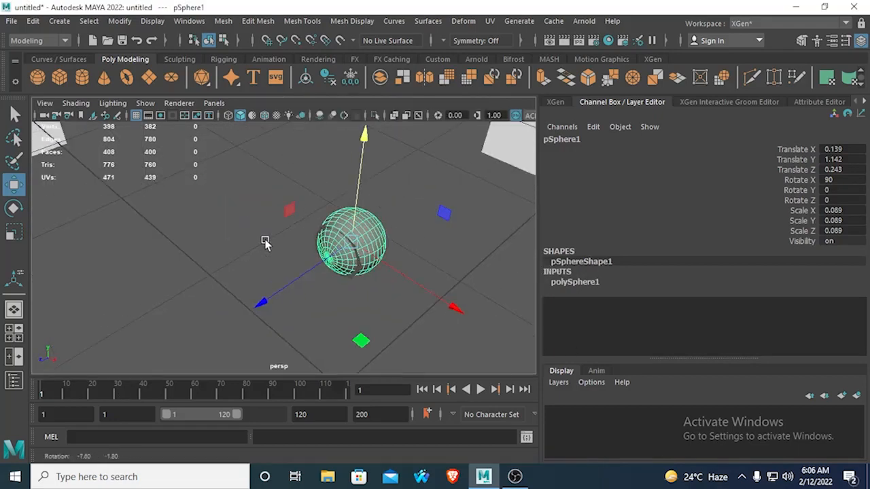
left_click_drag(345, 229, 270, 249, "alt")
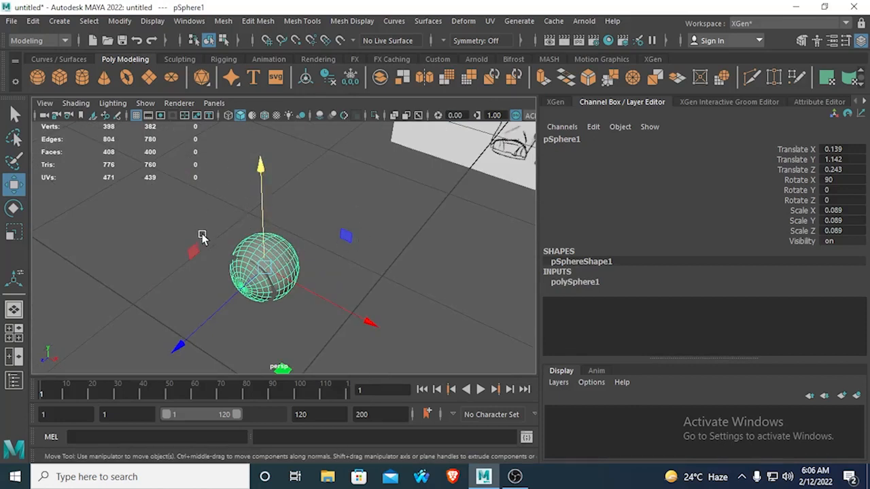
key("space")
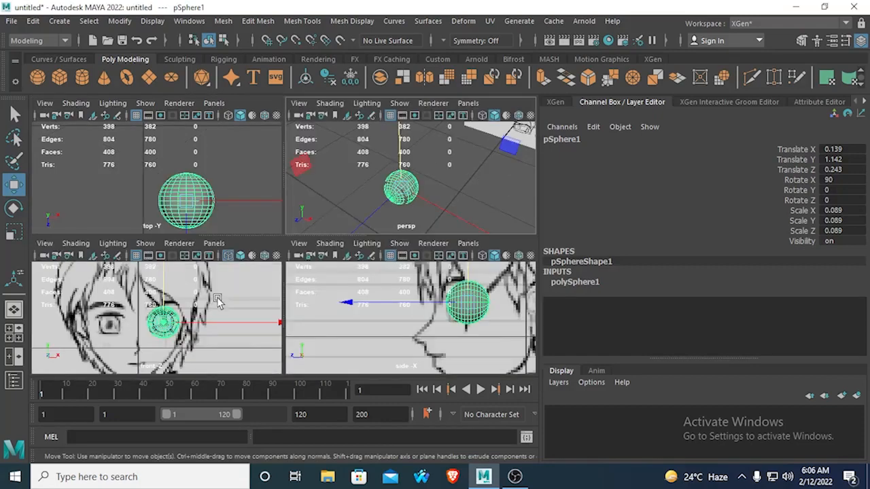
key("space")
scroll(304, 259, "up", 3)
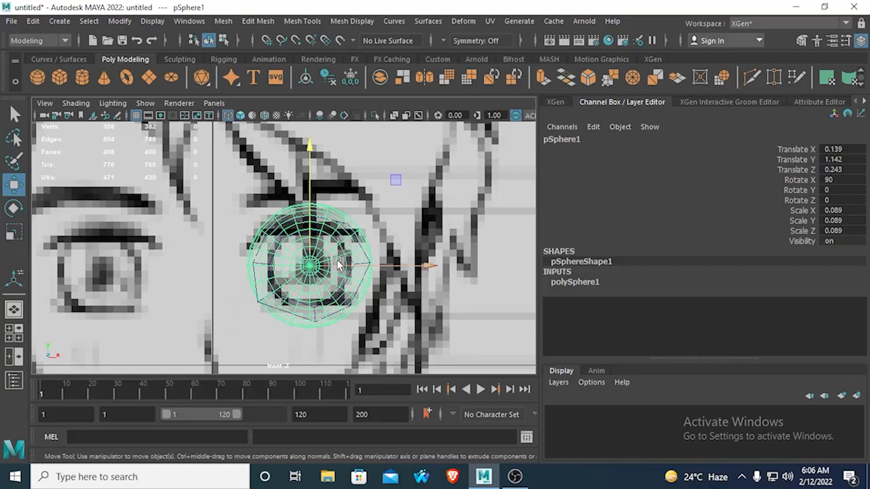
- Rename the eyeball sphere to Left_eye
left_click(328, 216)
left_click(324, 211)
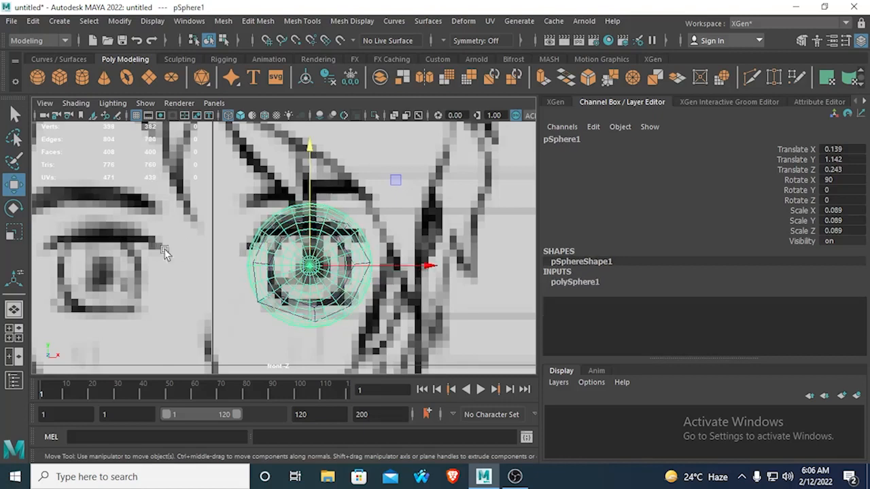
double_click(562, 139)
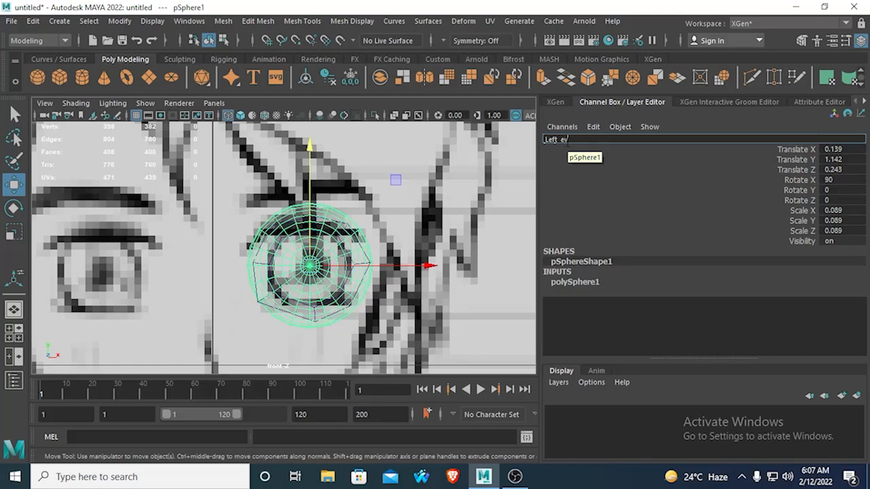
type("Left_eye")
key("Return")
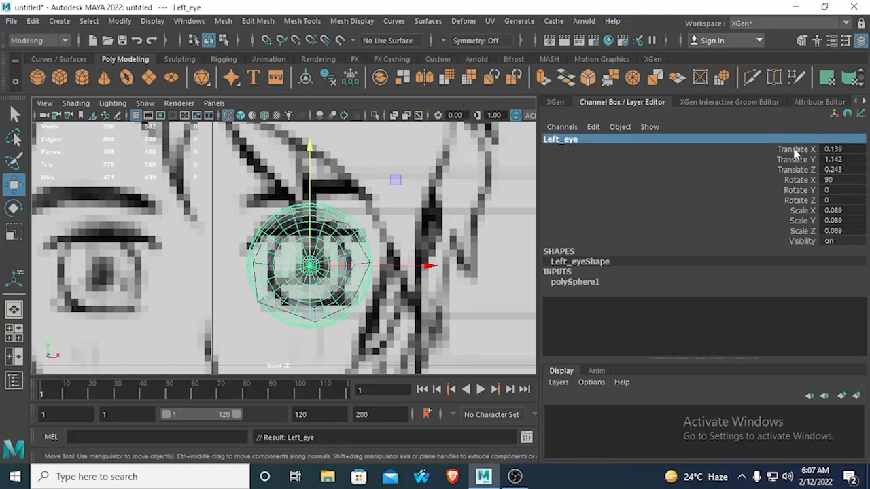
- Freeze the transformations of the Left_eye sphere
left_click_drag(795, 151, 784, 233)
left_click(311, 212)
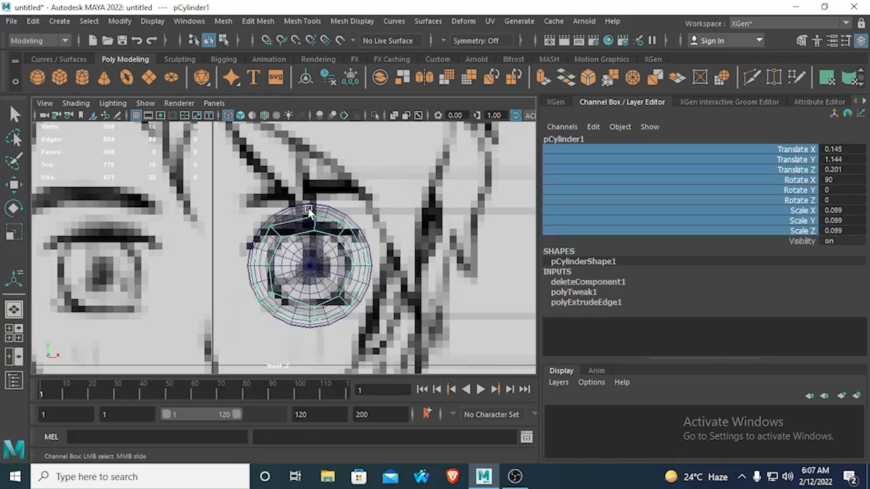
left_click(310, 206)
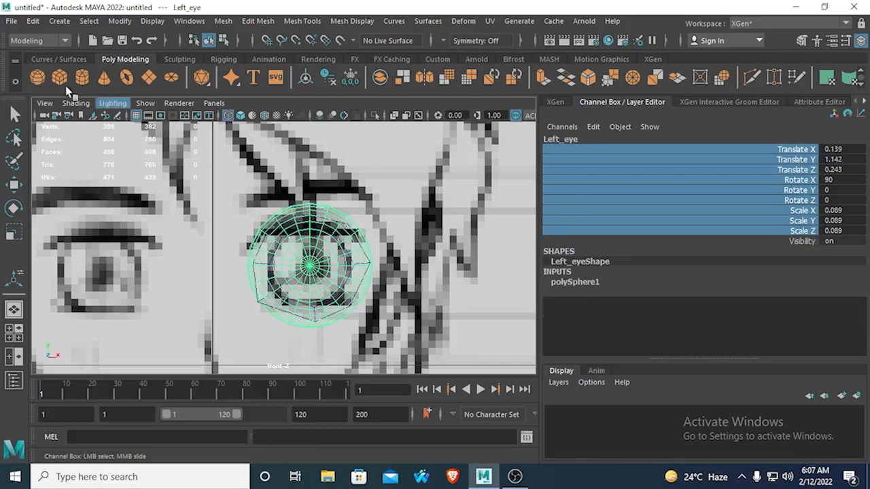
left_click(117, 21)
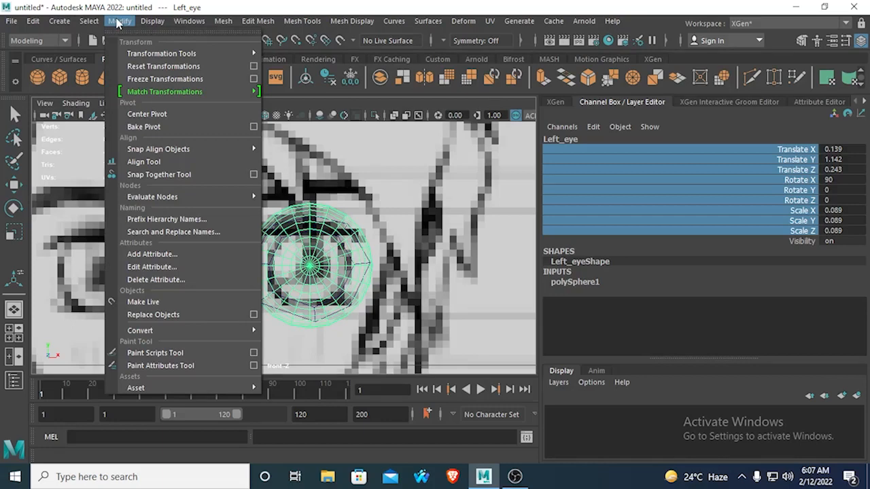
left_click(158, 80)
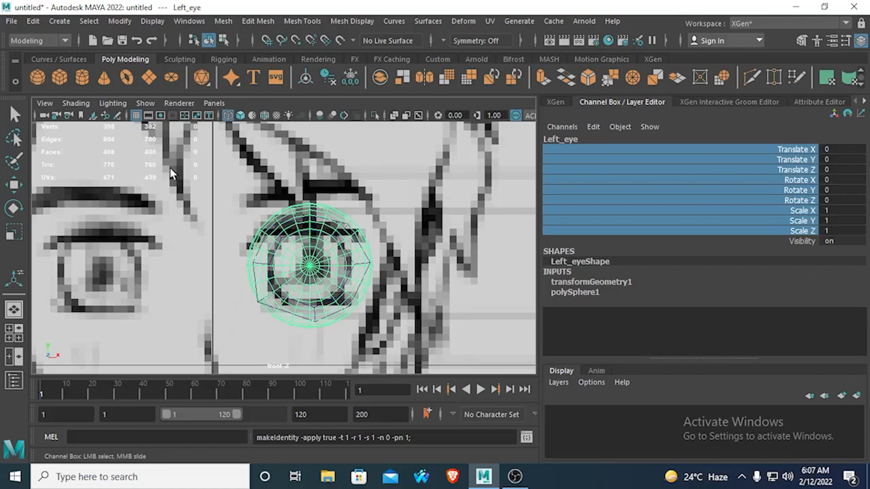
- Check the fit between the eyeball and the eye ring in the perspective, side and front views
left_click(313, 253)
key("space")
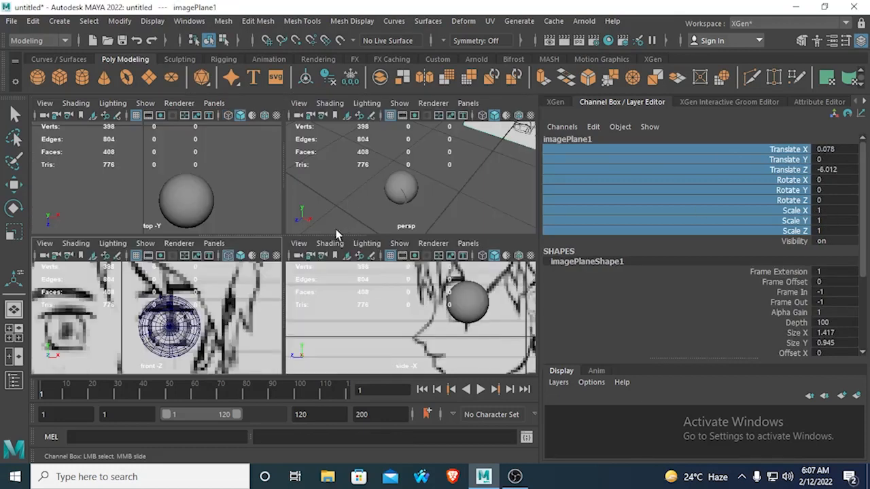
key("space")
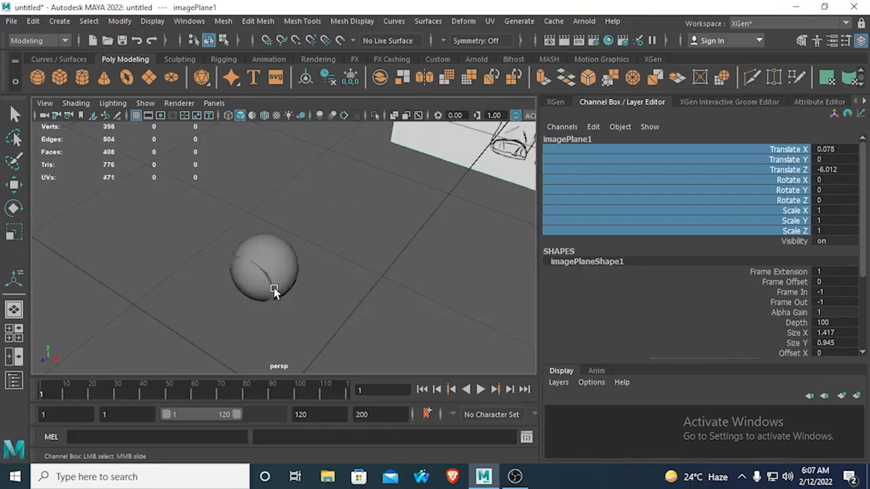
left_click_drag(272, 291, 227, 278, "alt")
left_click(207, 224)
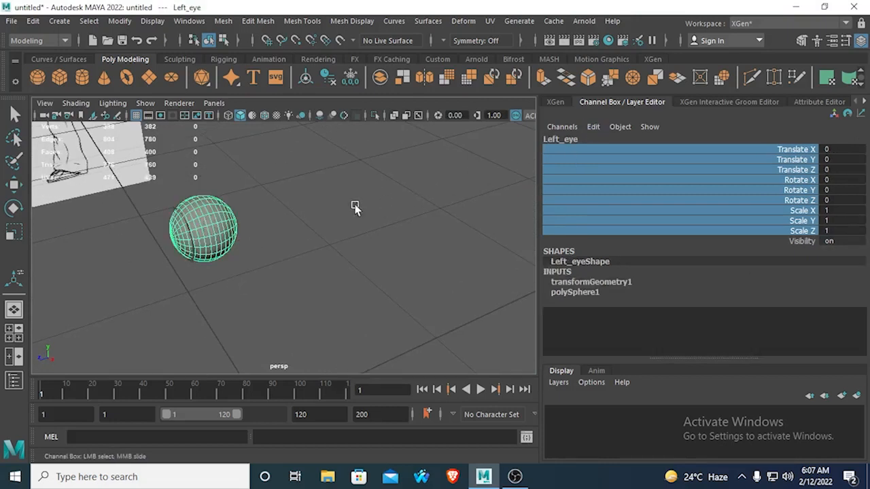
key("w")
left_click(260, 212)
left_click(211, 210)
scroll(408, 271, "up", 4)
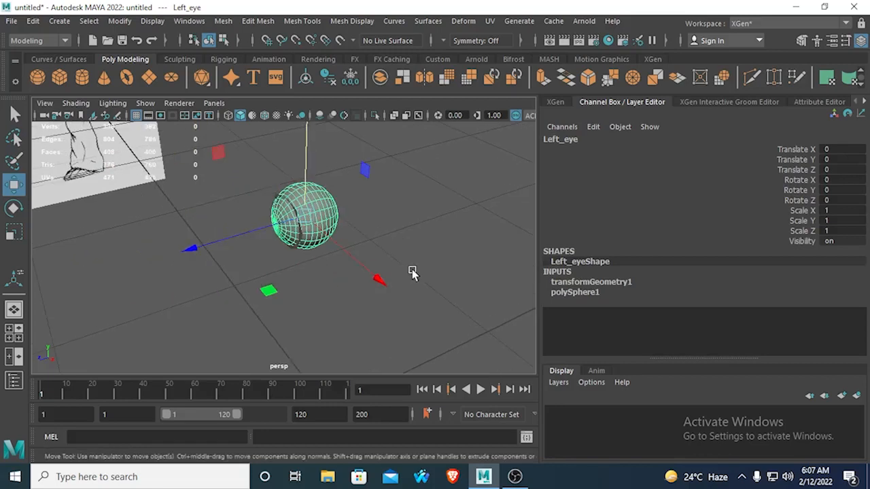
key("space")
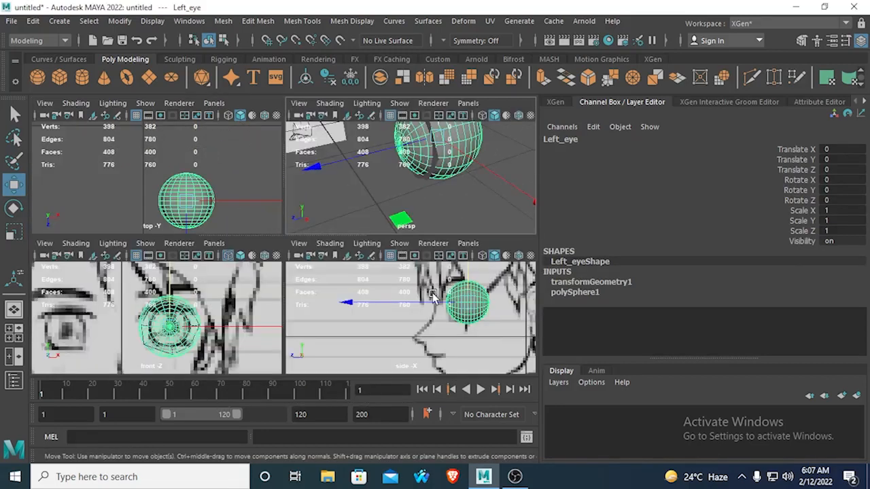
key("space")
left_click_drag(372, 164, 402, 170)
left_click_drag(373, 269, 425, 278)
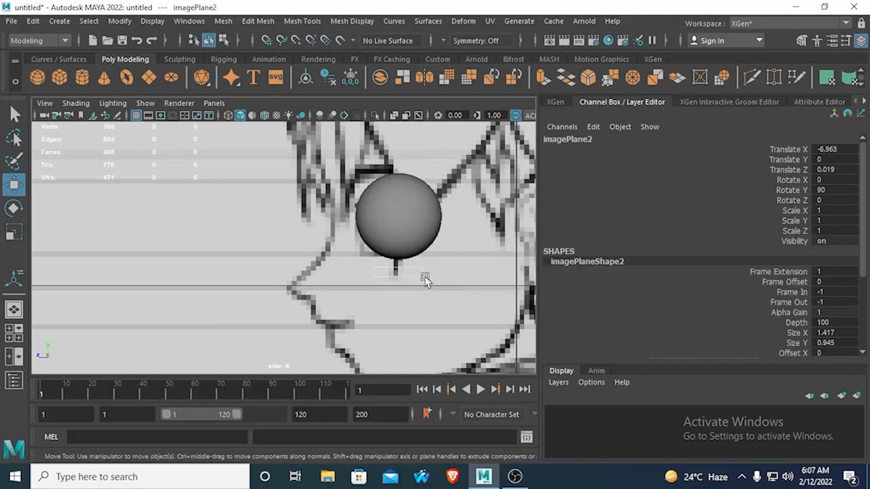
key("space")
key("space")
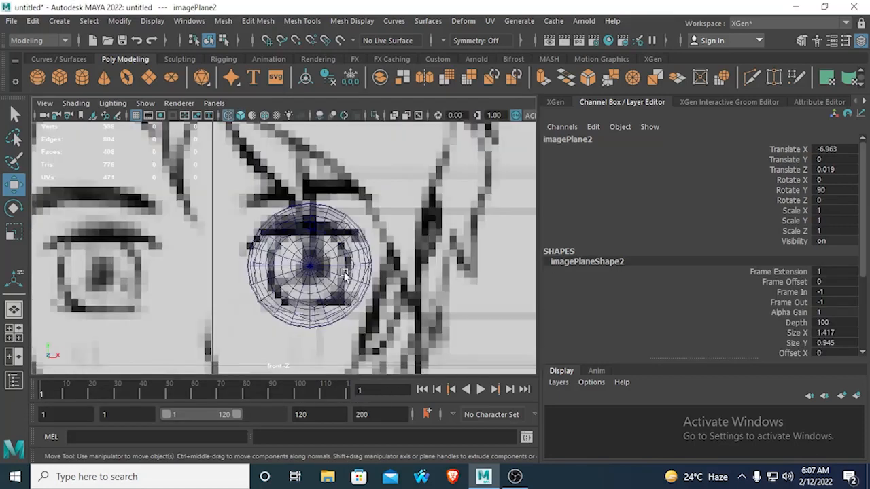
key("space")
key("space")
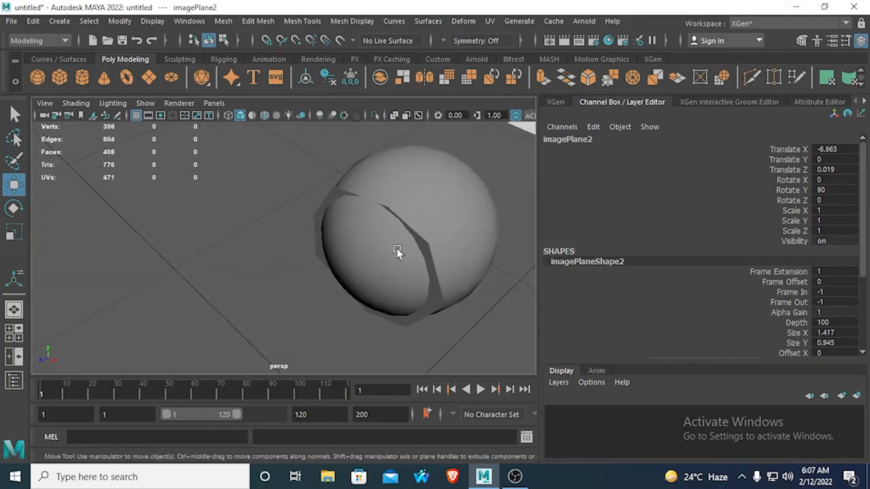
- Make the Left_eye sphere a live surface
left_click(346, 196)
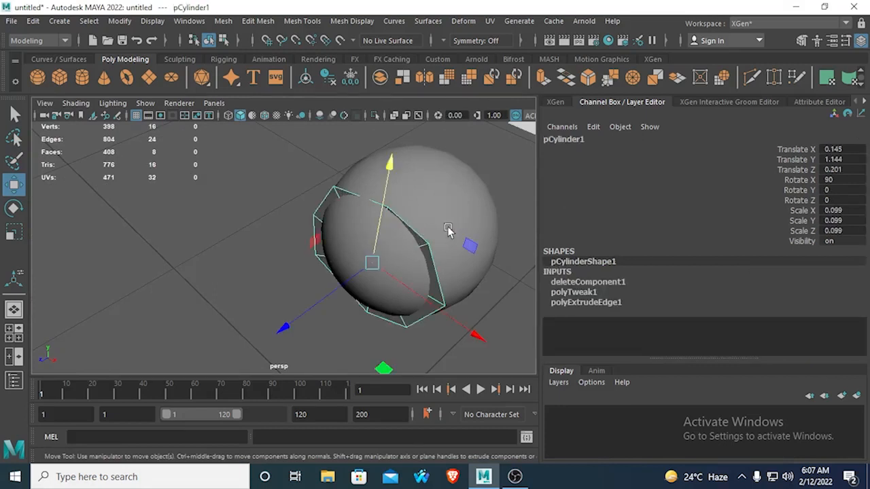
left_click(435, 176)
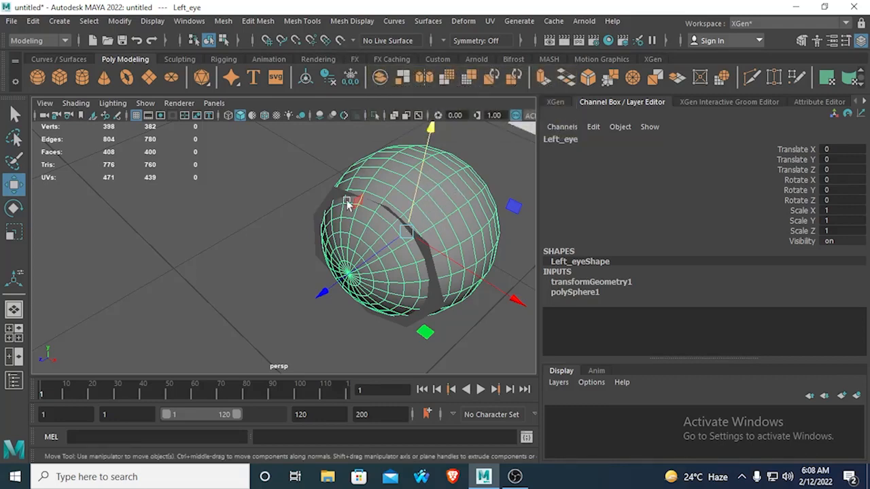
left_click(340, 41)
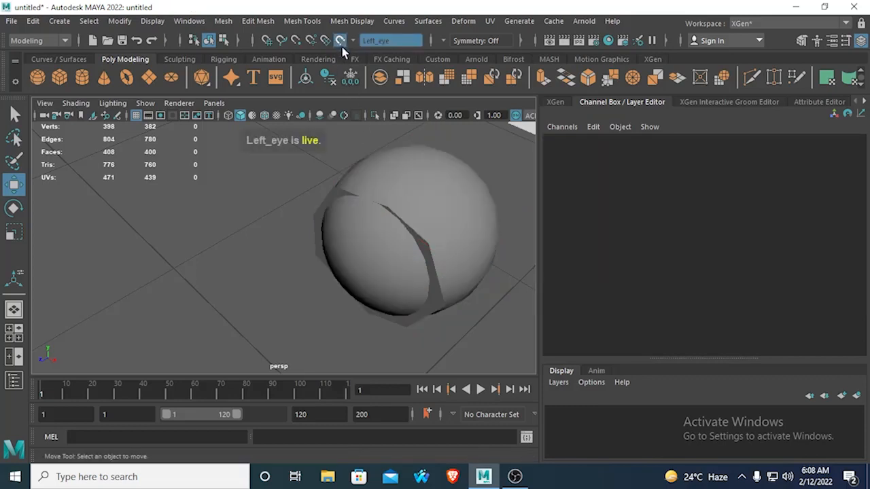
- Switch the eye ring to vertex editing and slide its topmost outer vertex back along Z onto the live eyeball surface
left_click(336, 195)
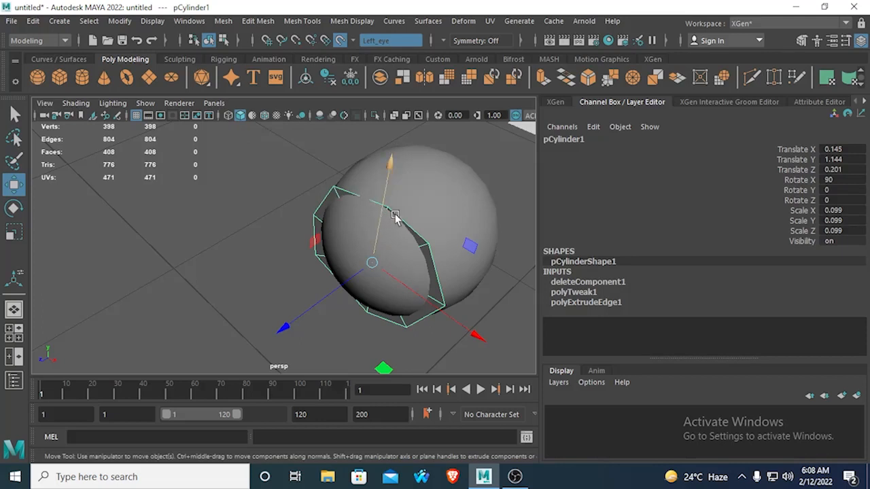
right_click_drag(386, 207, 330, 175)
left_click_drag(372, 170, 399, 226)
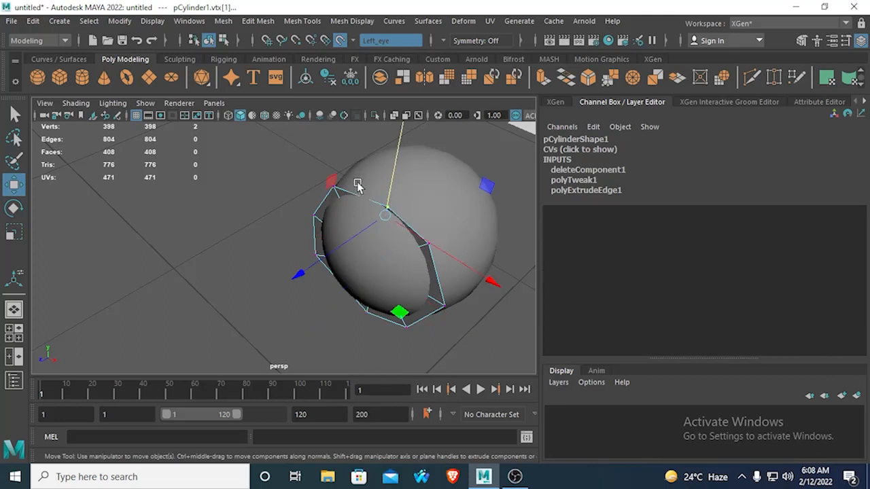
left_click(397, 208)
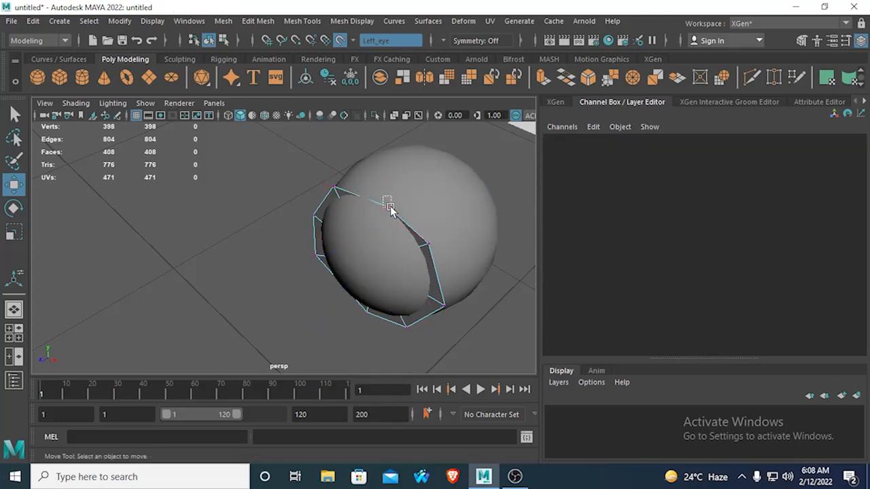
left_click(389, 206)
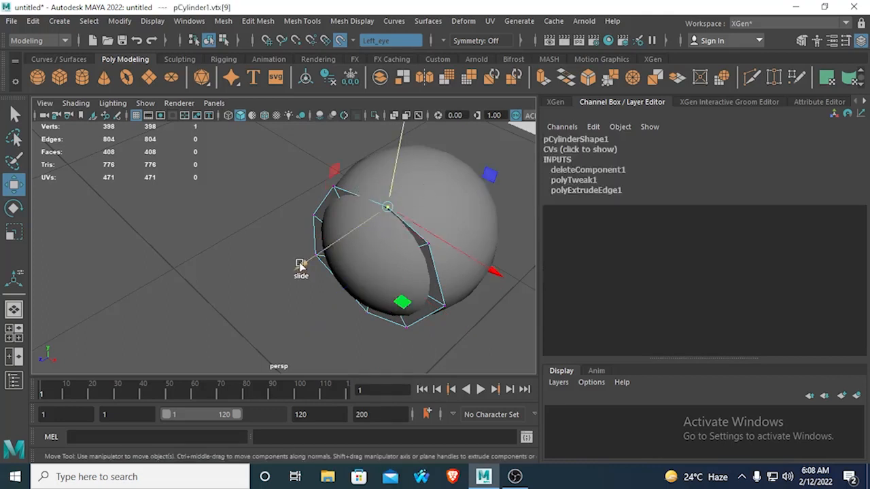
left_click_drag(304, 266, 310, 264)
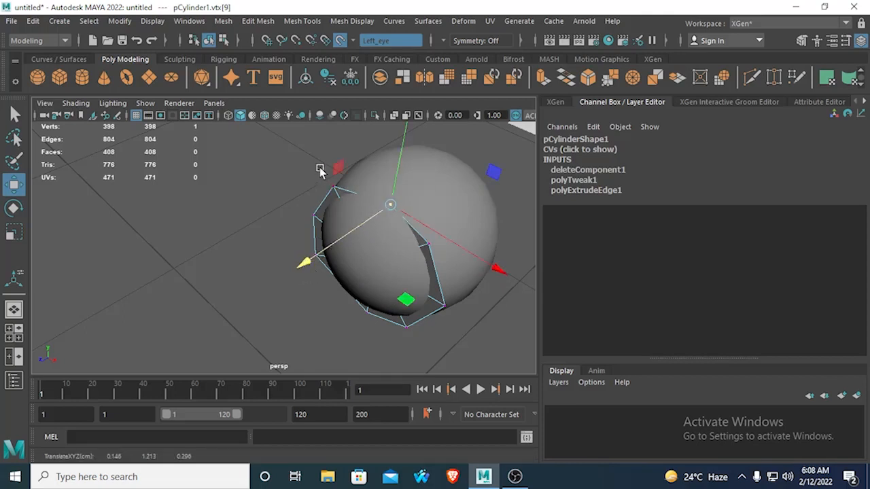
- Slide the ring's upper and middle outer vertices on the nose side along Z onto the live eyeball surface
left_click(333, 186)
left_click_drag(242, 242, 248, 235)
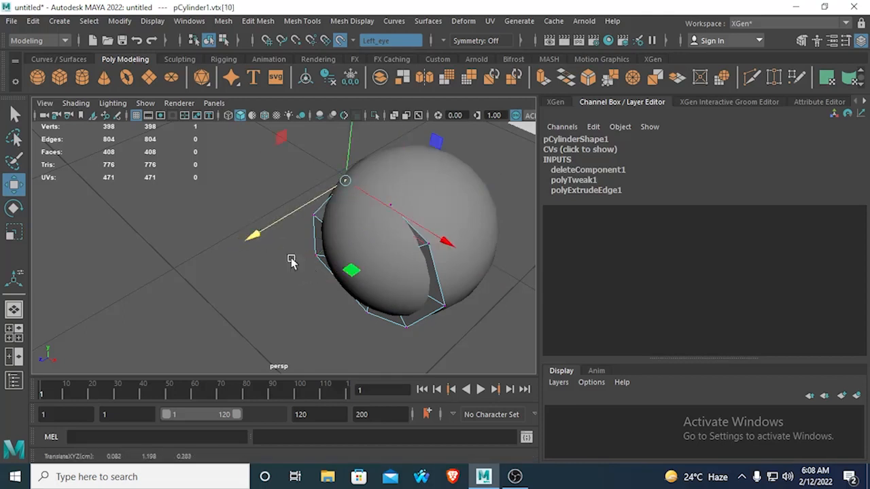
left_click_drag(273, 261, 327, 258, "alt")
left_click_drag(399, 159, 441, 186)
left_click_drag(411, 228, 402, 302, "alt")
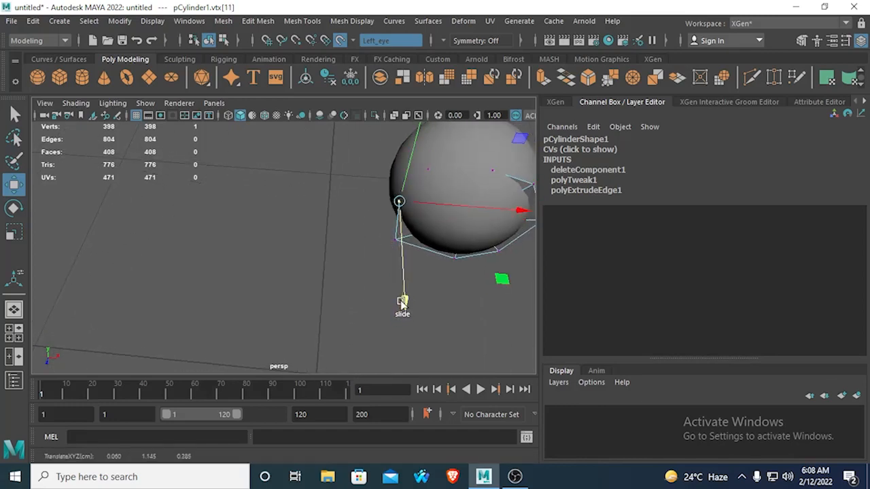
- Slide the ring's lower outer vertex on the nose side along Z onto the live eyeball and check the ring in the front view
mouse_move(369, 218)
left_mouse_down()
mouse_move(404, 249)
mouse_move(429, 246)
mouse_move(423, 290)
left_mouse_up()
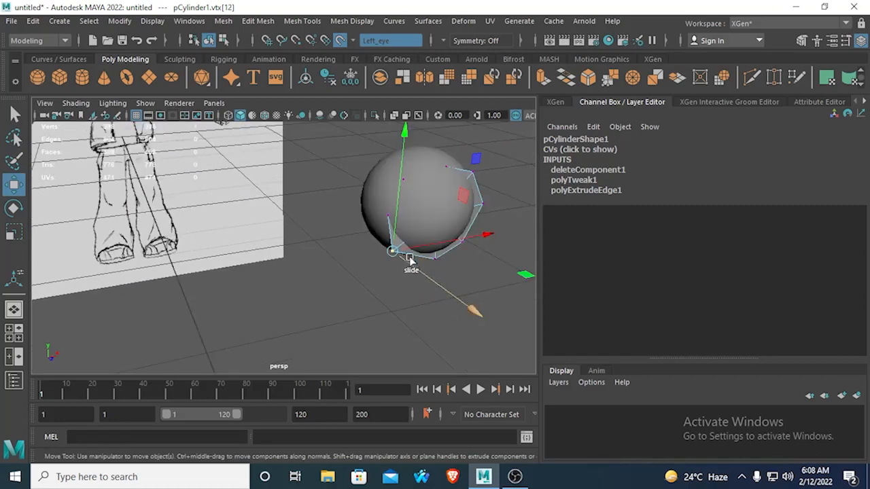
left_click_drag(469, 307, 466, 299)
key("space")
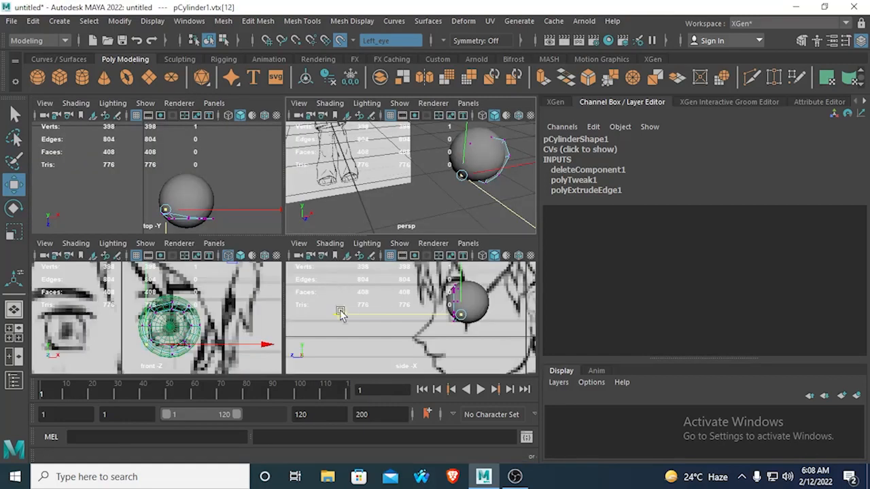
key("space")
scroll(272, 301, "up", 6)
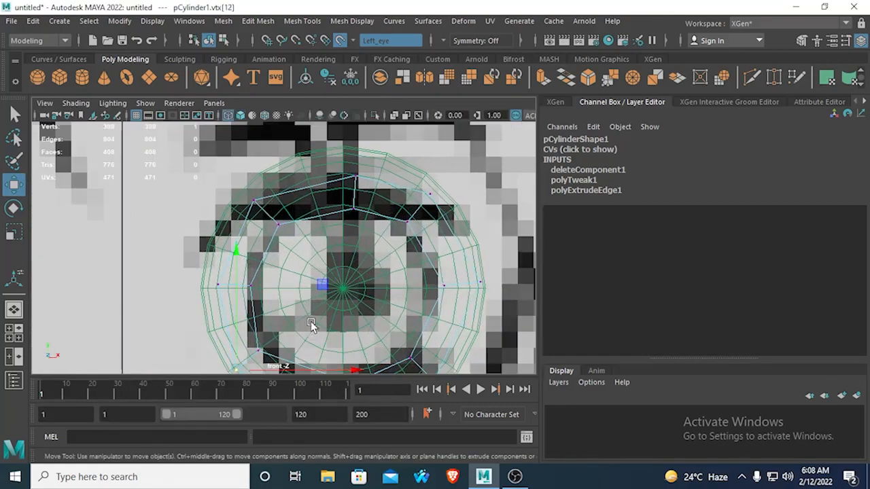
- Adjust the depth of the eye ring's bottom inner vertex to fit the eyeball's curvature
left_click(359, 274)
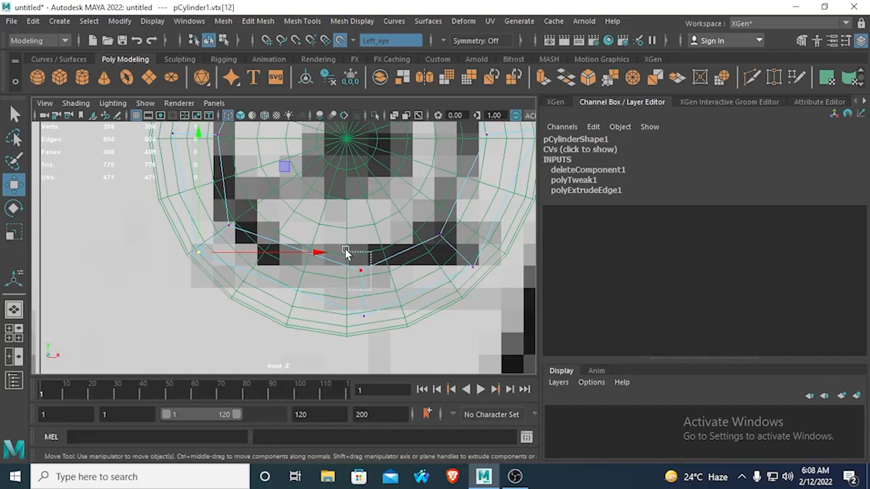
key("space")
key("space")
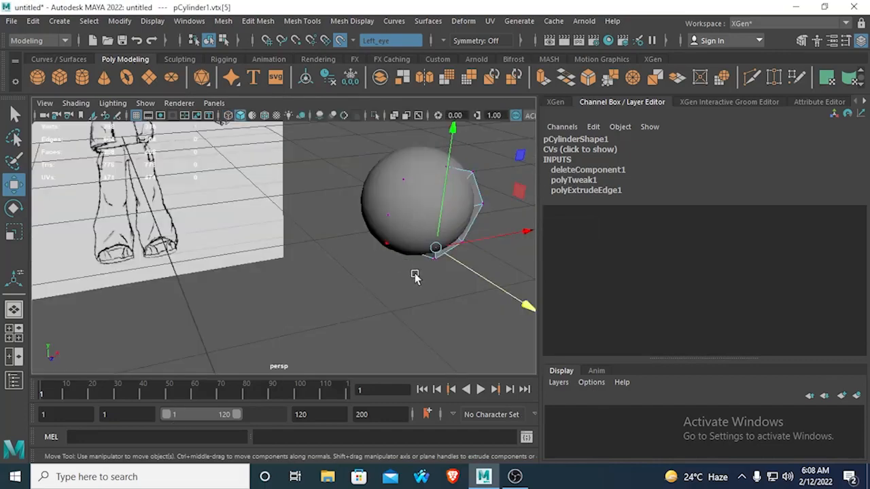
left_click_drag(522, 301, 518, 296)
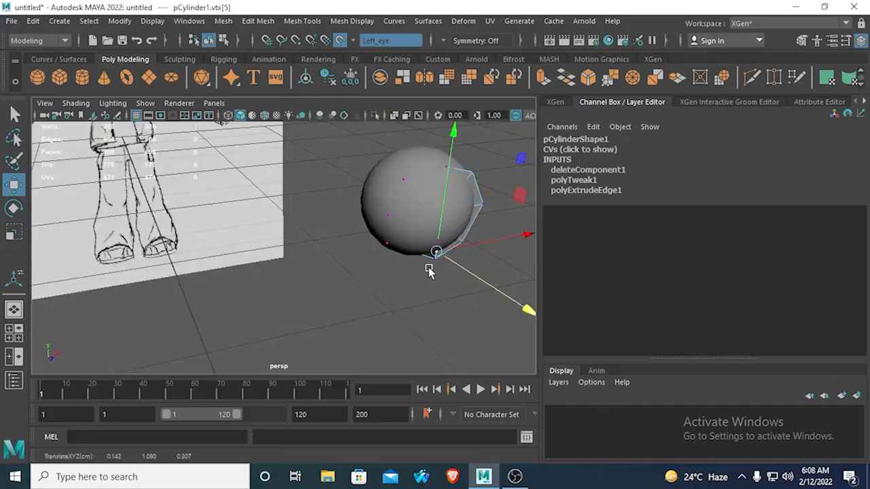
- Move the eye ring's lower outer-corner vertex on the inner loop in depth to follow the eyeball surface
left_click_drag(429, 271, 388, 243, "alt")
left_click(404, 233)
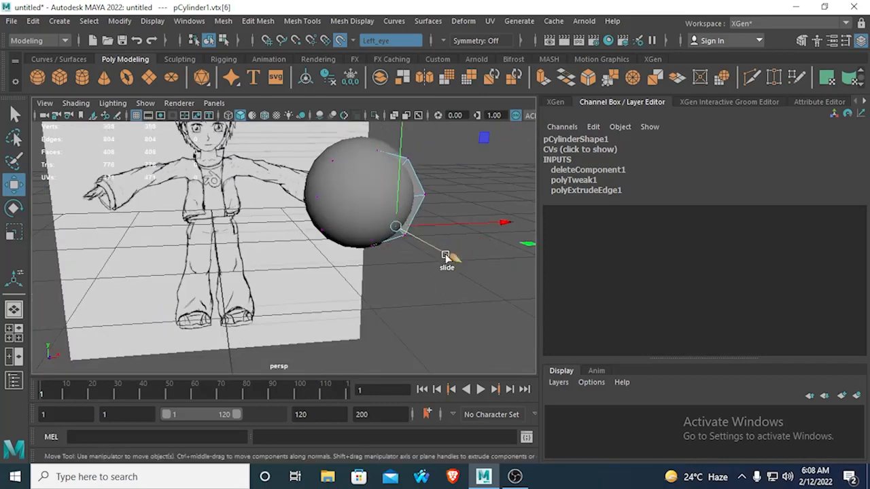
left_click_drag(442, 252, 449, 255)
scroll(407, 258, "up", 5)
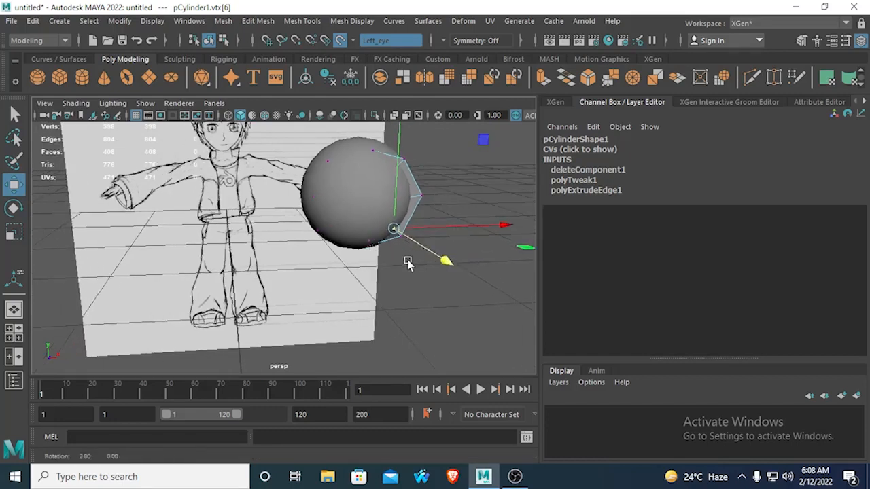
scroll(417, 286, "down", 5)
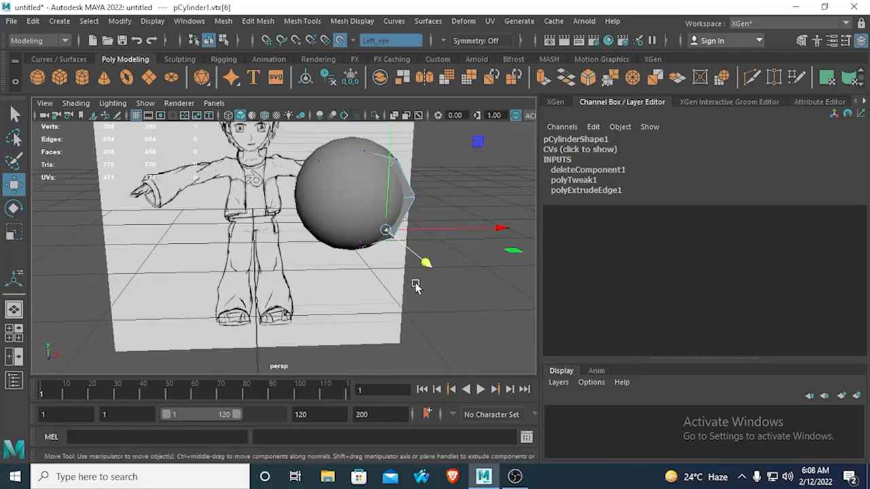
- Adjust the depth of the inner vertex at the ring's outer side against the eyeball, and select the neighbouring outer vertex
left_click(384, 237)
left_click_drag(437, 280, 368, 273)
left_click(368, 202)
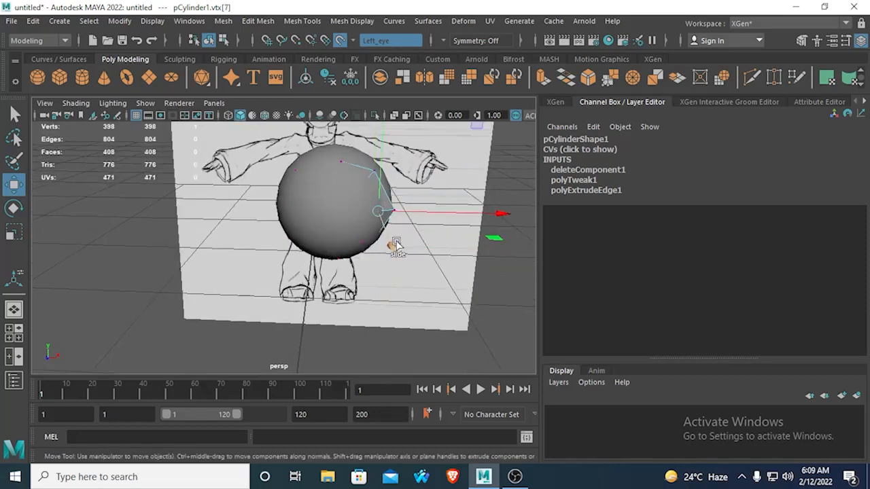
left_click_drag(396, 244, 394, 244)
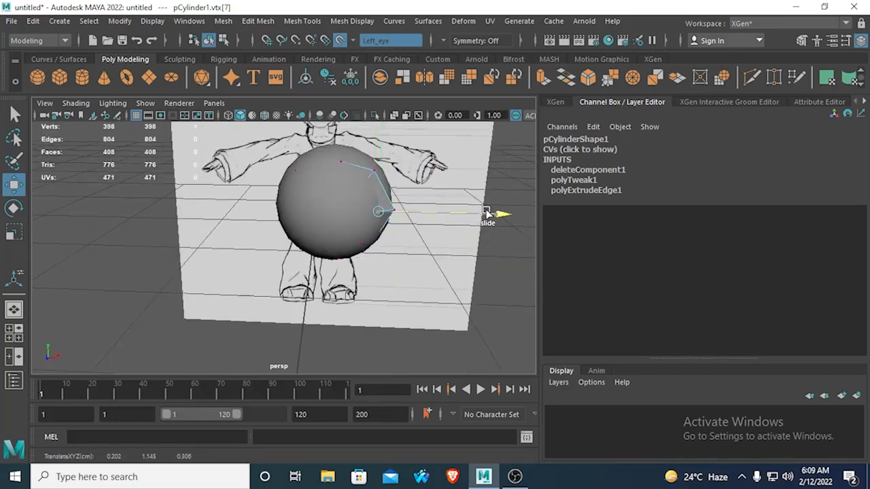
left_click(390, 207)
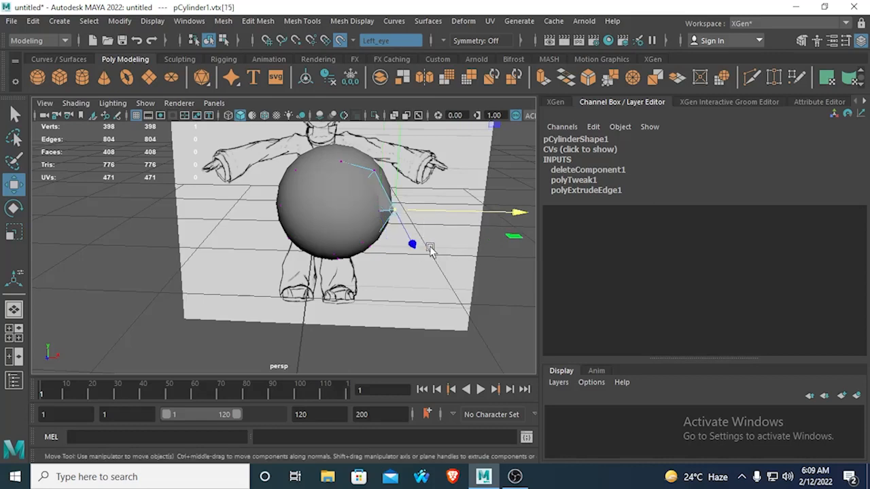
- Move the inner vertex at the ring's upper outer corner slightly in depth to fit the eyeball surface
left_click_drag(401, 239, 272, 285, "alt")
left_click(347, 199)
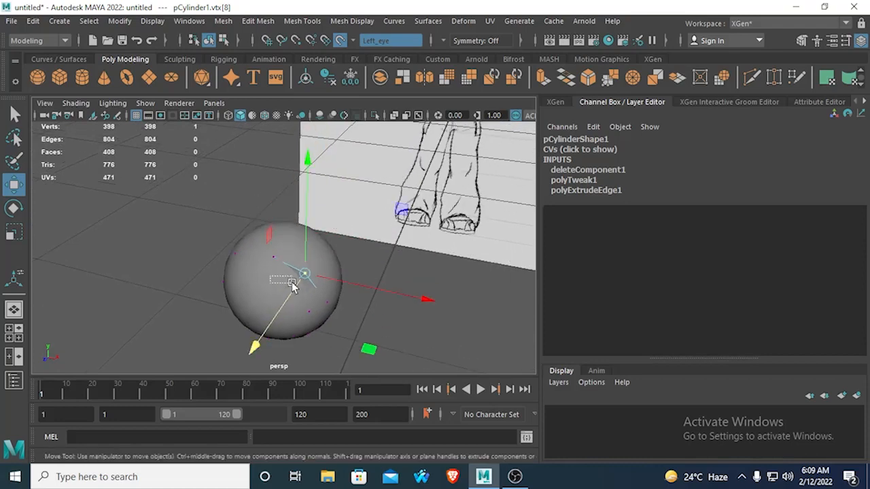
left_click_drag(249, 358, 285, 285, "ctrl+shift")
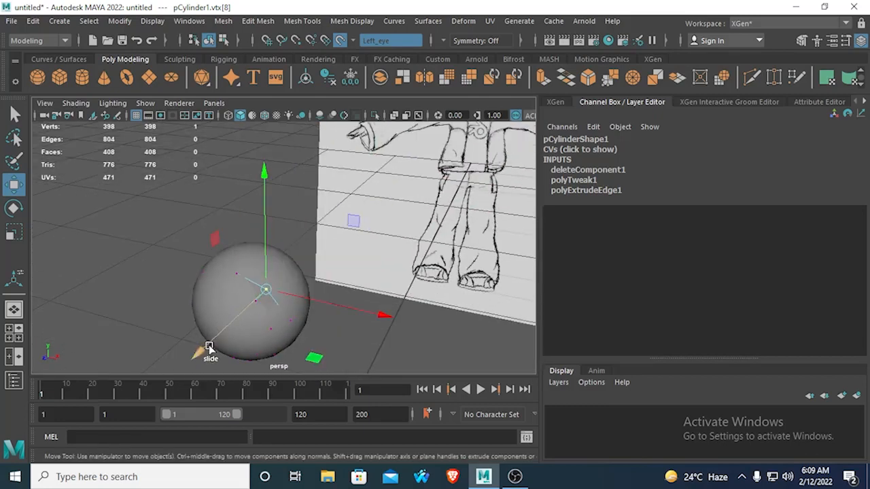
left_click_drag(194, 353, 199, 351)
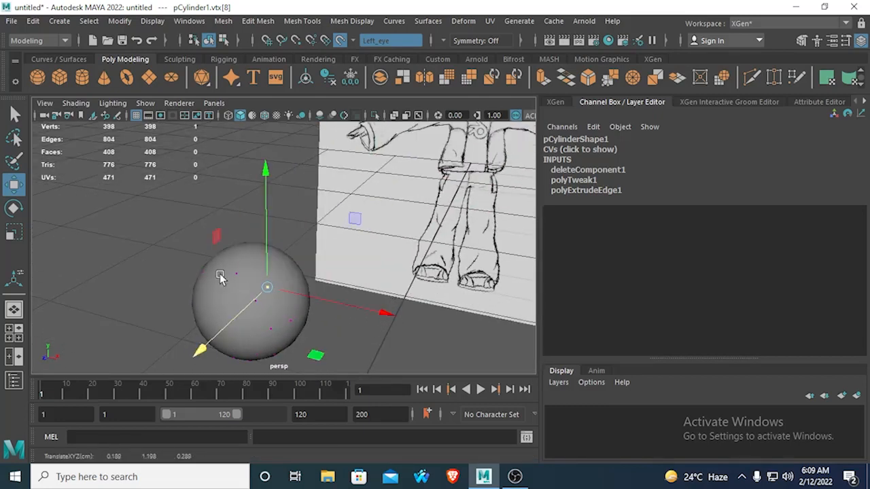
left_click_drag(220, 278, 257, 273, "alt")
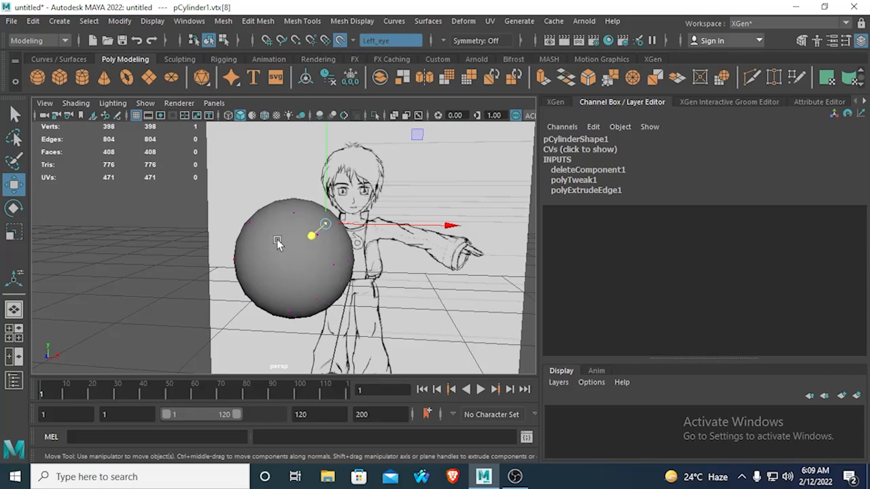
left_click_drag(194, 256, 276, 271, "alt")
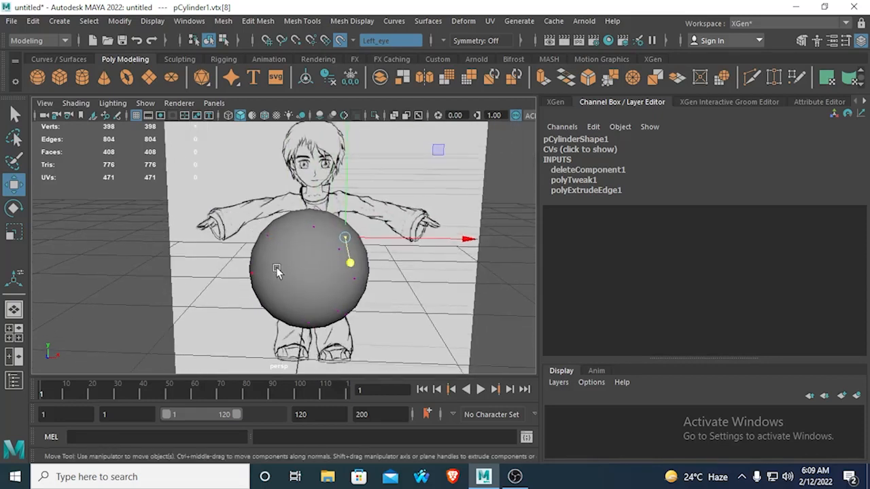
- Return the eye ring to object mode and turn off the Left_eye live surface
right_click(303, 204)
right_click(285, 218)
right_click_drag(303, 243, 361, 109)
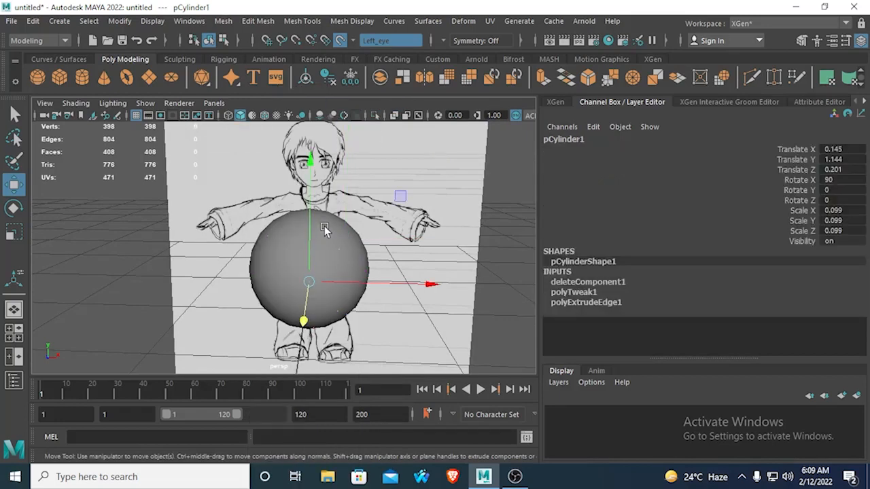
left_click(325, 221)
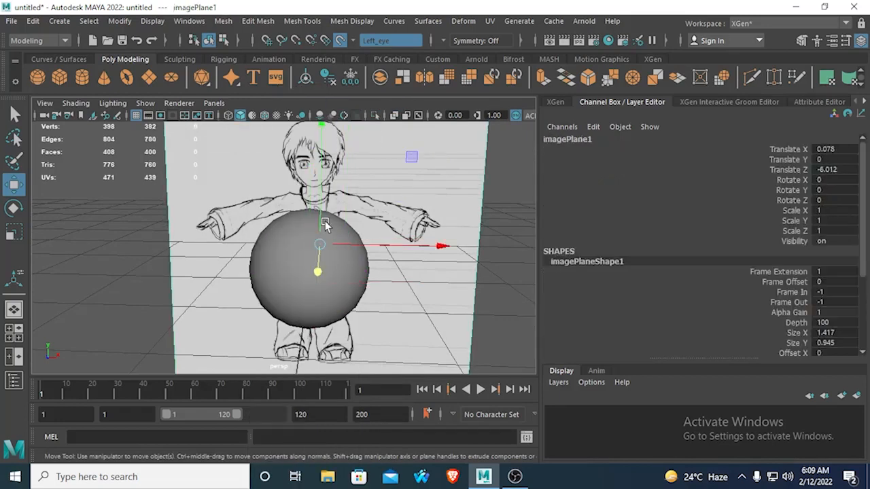
left_click(294, 252)
left_click(340, 41)
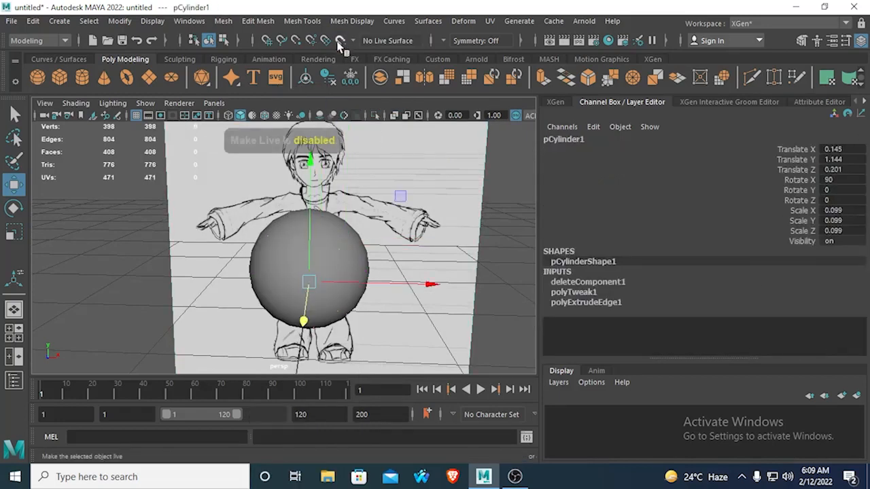
- Hide the Left_eye sphere and select the polygon ring around it
left_click(277, 269)
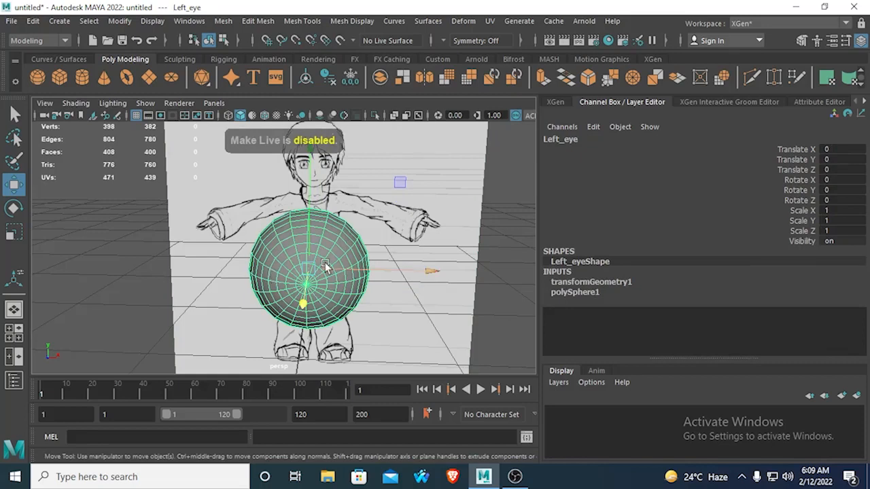
key("ctrl+h")
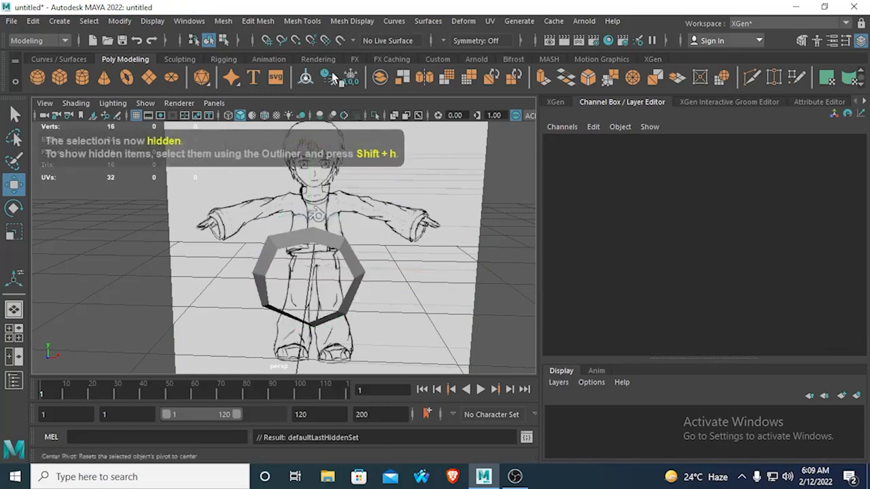
mouse_move(239, 273)
left_mouse_down("alt")
mouse_move(286, 289)
mouse_move(186, 287)
mouse_move(252, 287)
mouse_move(388, 310)
mouse_move(152, 237)
mouse_move(231, 268)
mouse_move(272, 319)
mouse_move(363, 301)
mouse_move(241, 286)
mouse_move(261, 266)
left_mouse_up("alt")
scroll(231, 253, "up", 3)
left_click(249, 200)
scroll(249, 204, "up", 4)
scroll(175, 239, "down", 5)
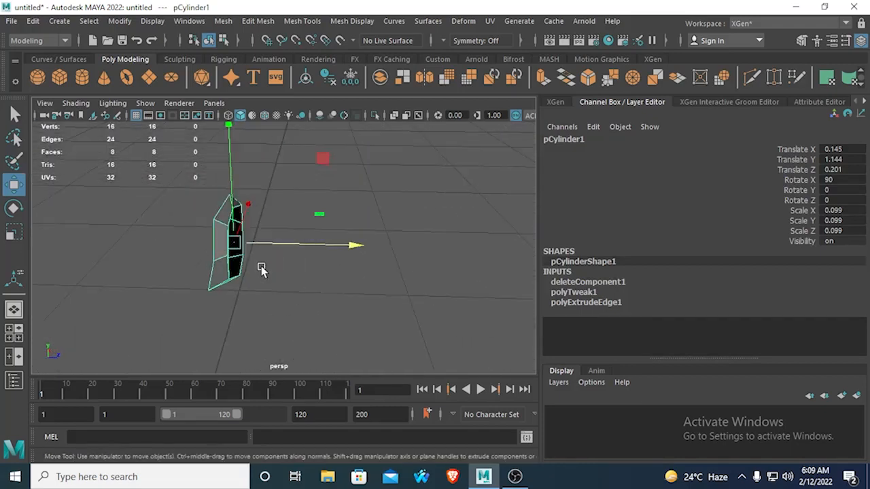
- Examine the eye ring's profile and curvature in the side and perspective views
scroll(254, 264, "up", 3)
key("space")
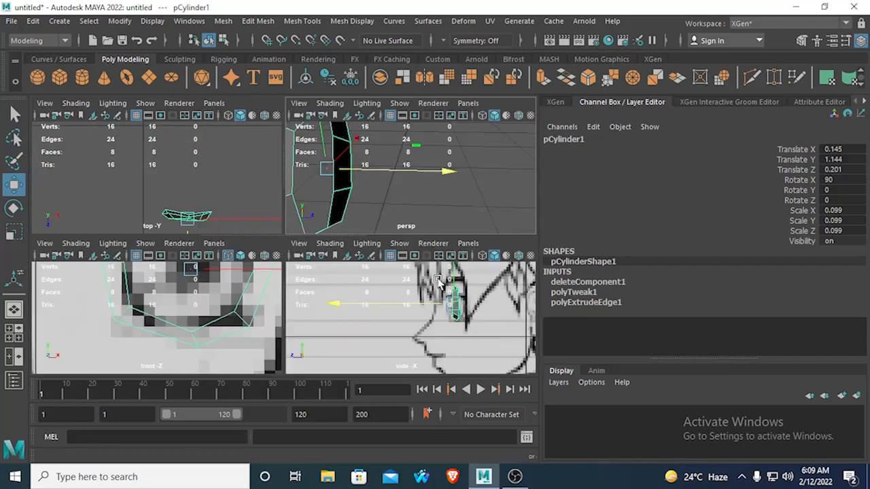
key("space")
scroll(339, 219, "up", 3)
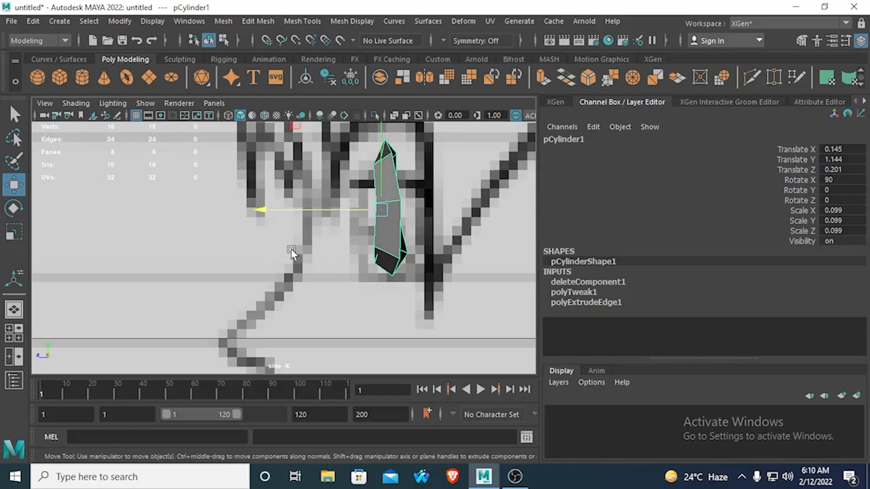
key("space")
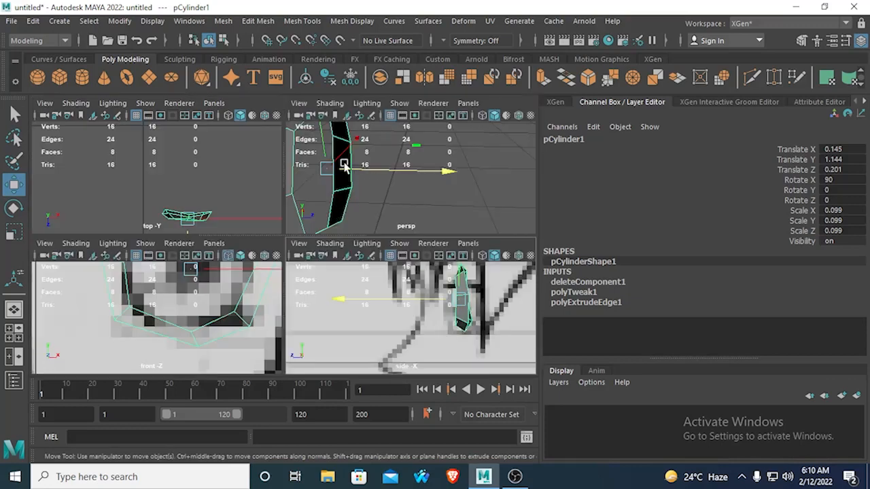
key("space")
mouse_move(346, 192)
left_mouse_down("alt")
mouse_move(421, 276)
mouse_move(410, 283)
mouse_move(520, 252)
mouse_move(505, 287)
mouse_move(349, 274)
mouse_move(109, 274)
mouse_move(247, 270)
mouse_move(159, 281)
mouse_move(248, 290)
mouse_move(258, 320)
mouse_move(261, 305)
mouse_move(419, 234)
mouse_move(469, 242)
left_mouse_up("alt")
scroll(300, 284, "down", 6)
left_click_drag(289, 283, 255, 272, "alt")
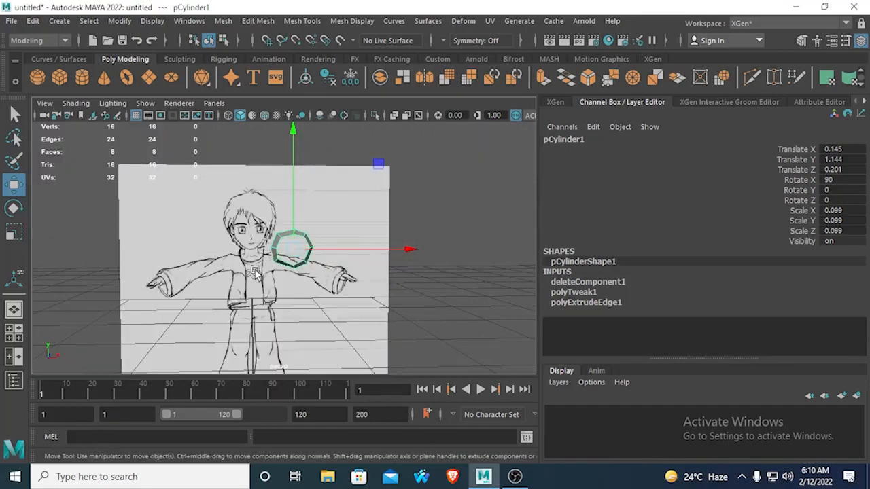
- Freeze the transformations of the eye ring in the front view
key("space")
key("space")
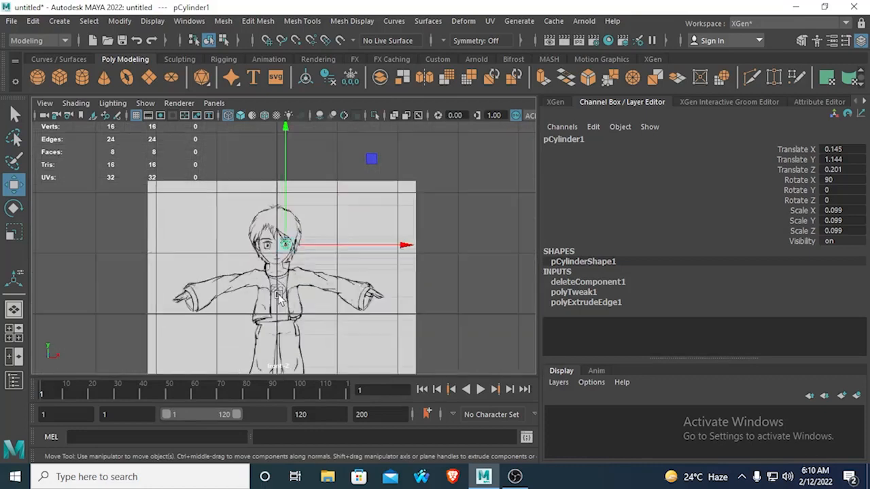
scroll(278, 296, "up", 5)
scroll(279, 231, "down", 4)
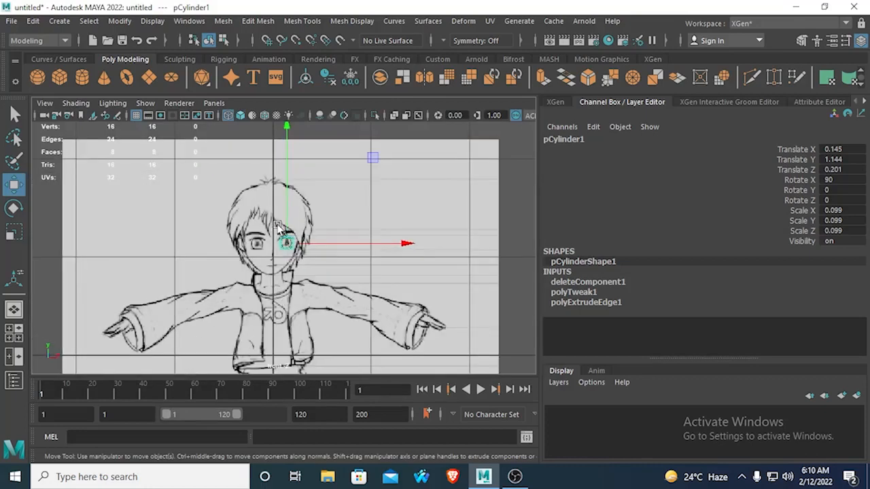
scroll(277, 227, "up", 5)
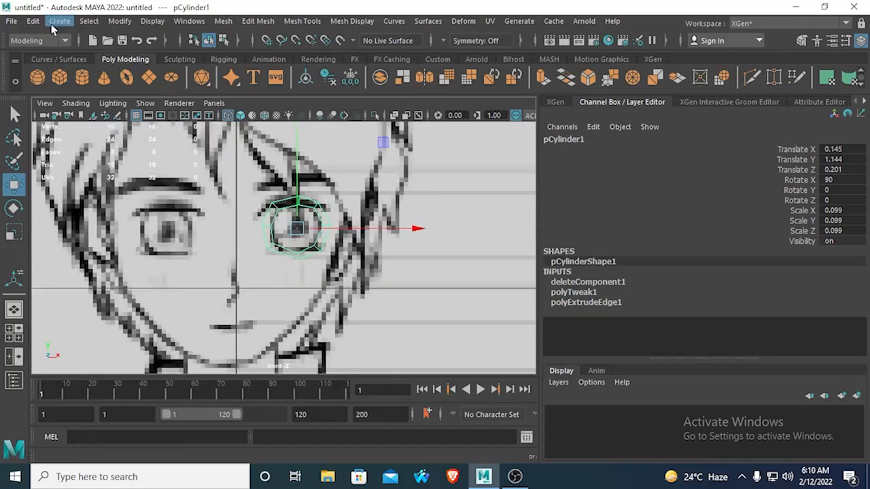
left_click(119, 22)
left_click(151, 77)
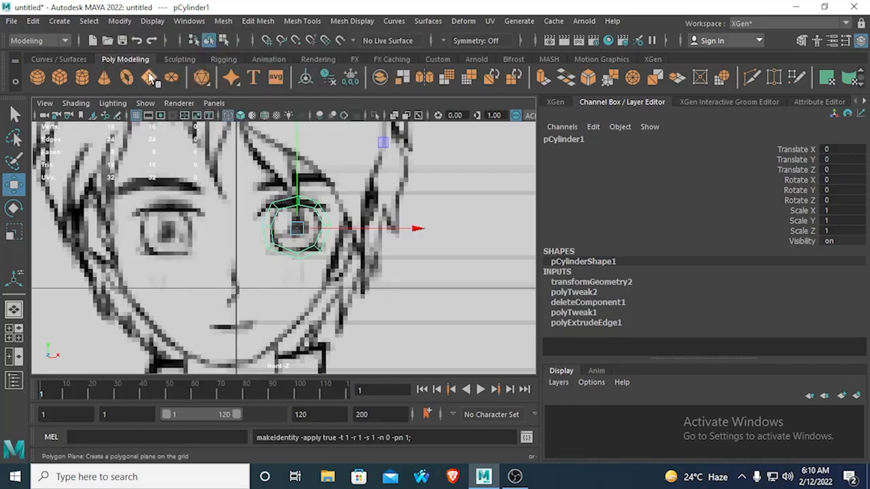
- Delete the eye ring's construction history
left_click(34, 22)
left_click(34, 21)
left_click(34, 21)
mouse_move(85, 174)
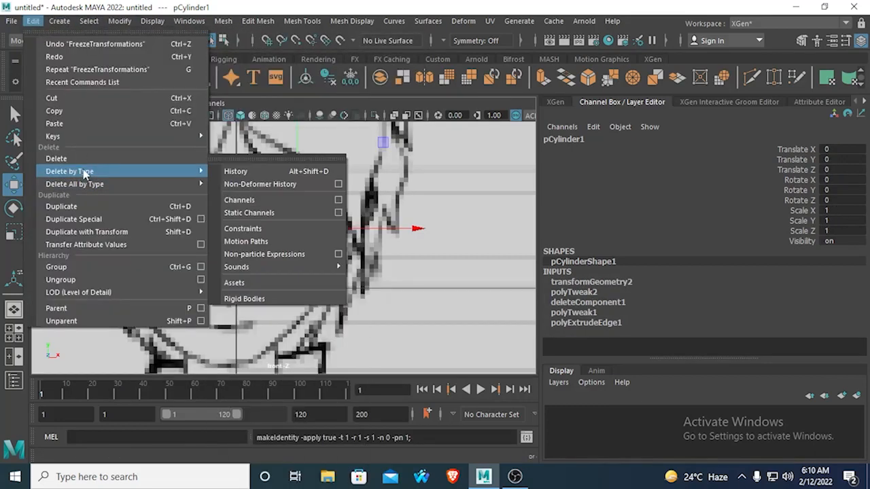
left_click(229, 173)
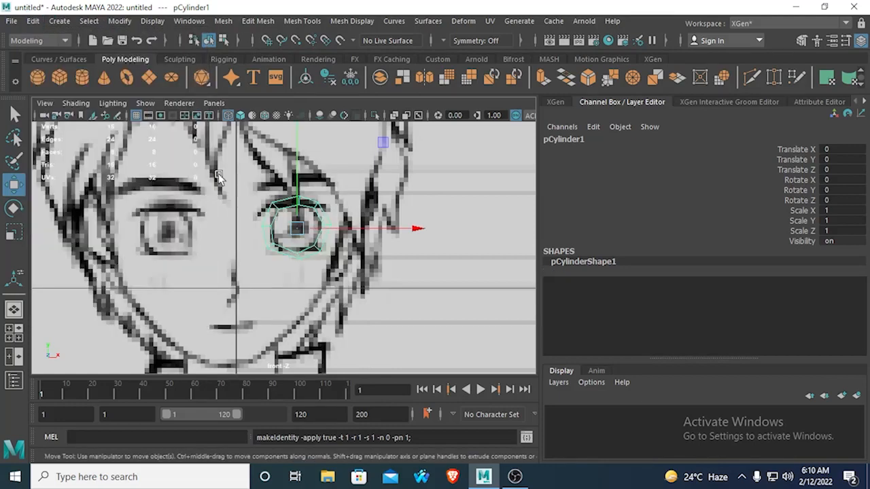
- Examine the eye ring's alignment with the eye of the reference drawing in the front view
scroll(347, 267, "up", 3)
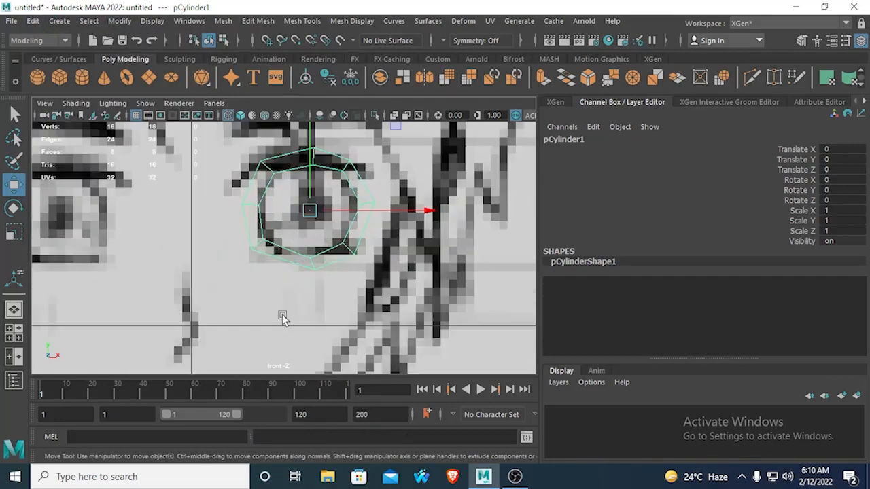
scroll(282, 318, "up", 3)
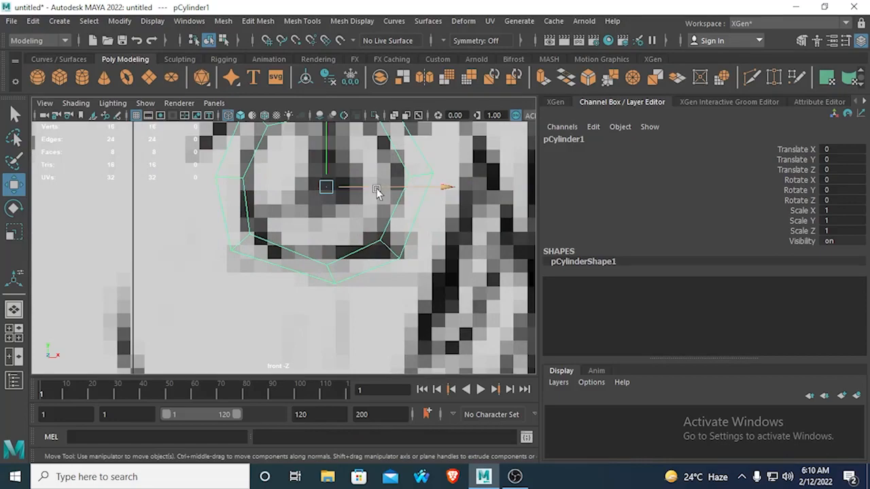
scroll(376, 190, "down", 10)
scroll(285, 265, "up", 5)
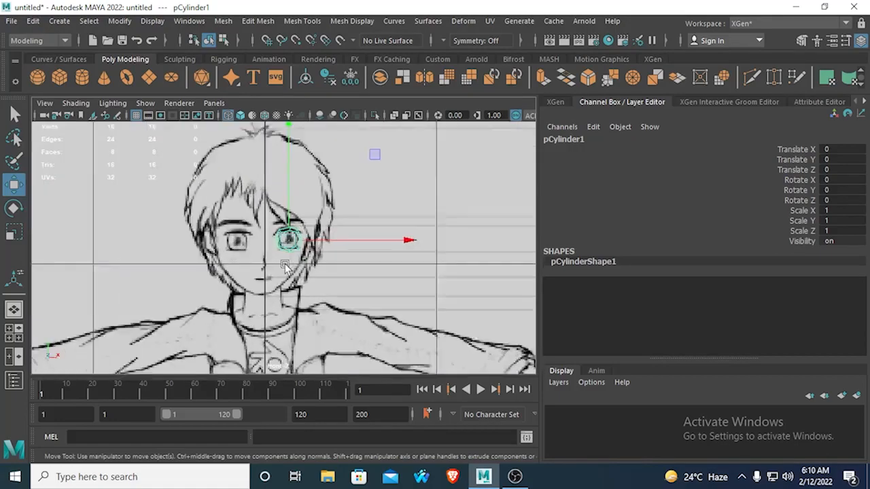
scroll(285, 265, "up", 6)
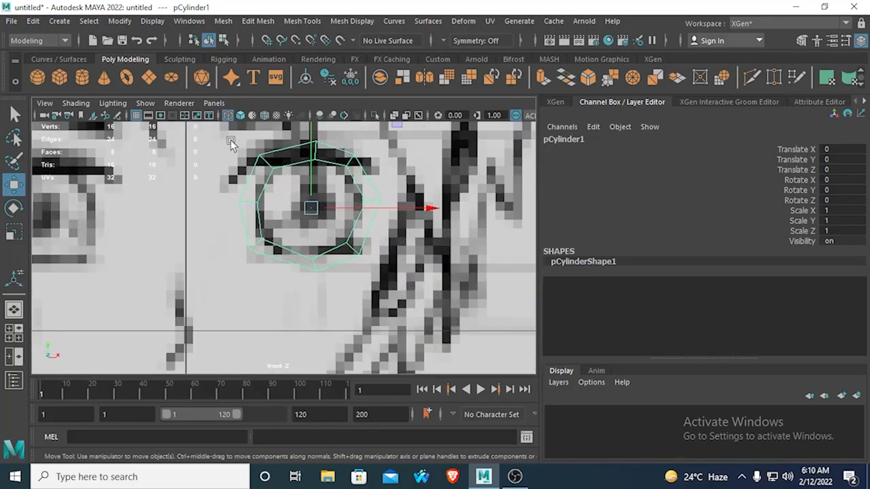
left_click(285, 165)
left_click(285, 165)
scroll(230, 209, "down", 8)
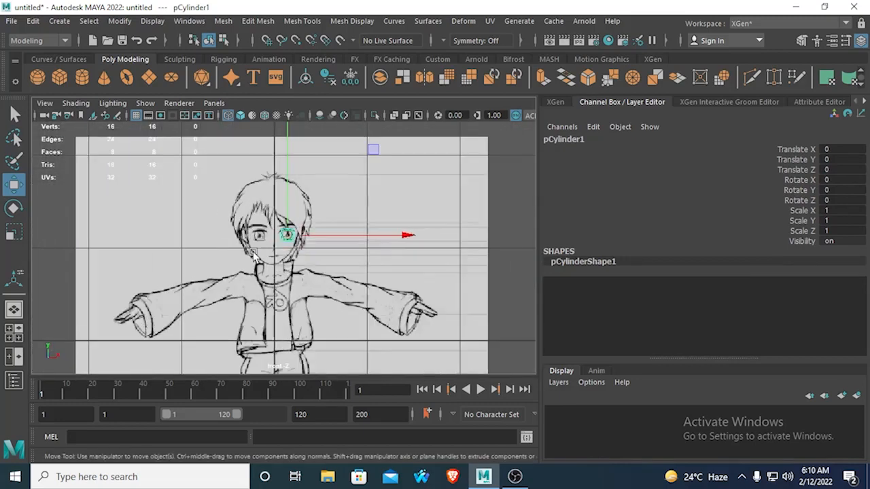
- Examine the eye ring's fit and shape against the reference drawing in the front and perspective views
scroll(252, 254, "up", 4)
scroll(277, 214, "up", 4)
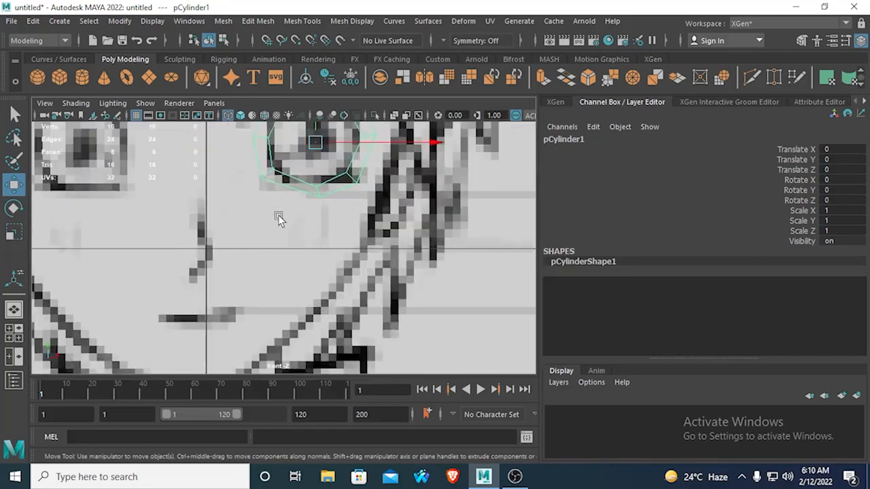
middle_click_drag(325, 210, 312, 260, "alt")
scroll(312, 261, "up", 1)
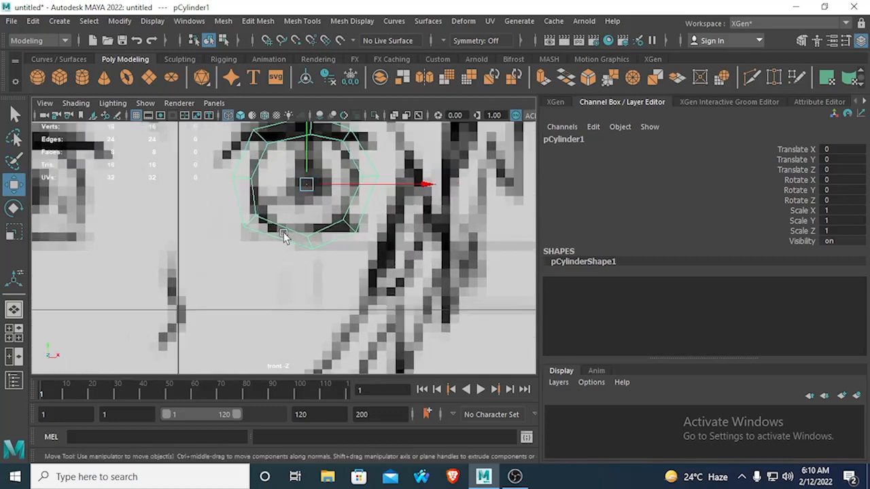
key("space")
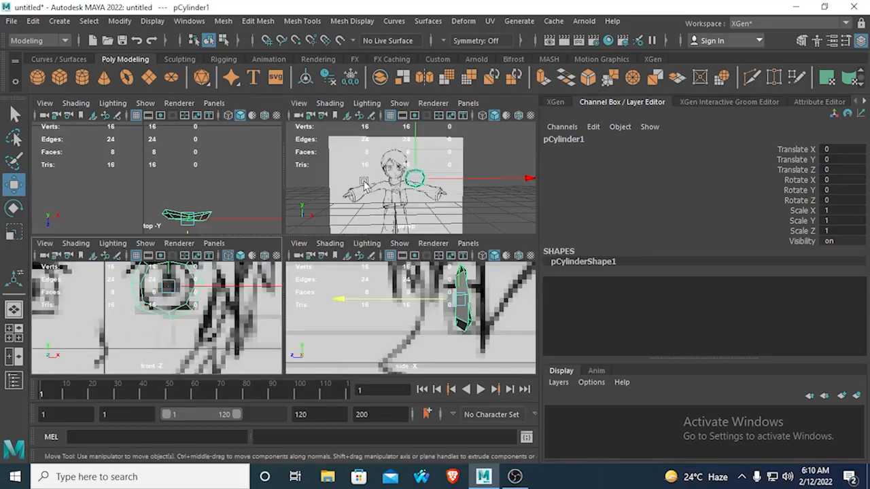
key("space")
left_click_drag(345, 224, 241, 255, "alt")
middle_click_drag(241, 255, 195, 296, "alt")
left_click_drag(195, 296, 322, 263, "alt")
scroll(292, 295, "down", 5)
middle_click_drag(290, 299, 284, 255, "alt")
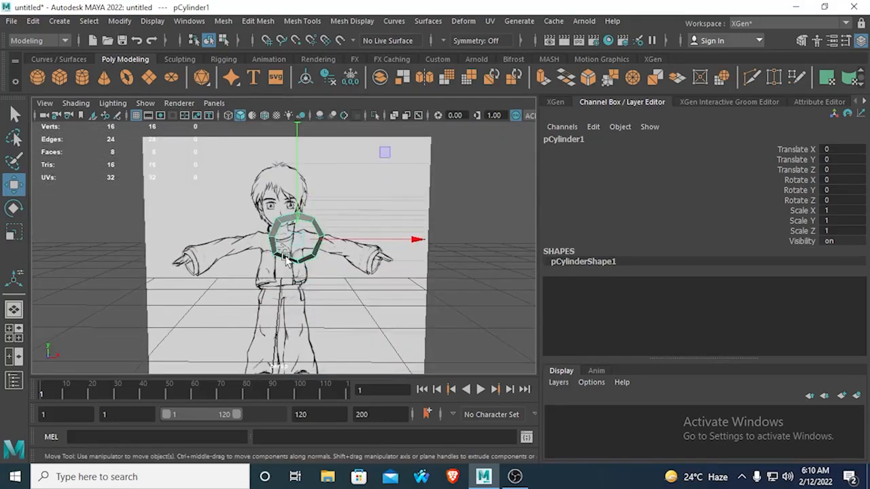
scroll(284, 254, "up", 3)
mouse_move(247, 279)
left_mouse_down("alt")
mouse_move(294, 275)
mouse_move(242, 281)
left_mouse_up("alt")
key("space")
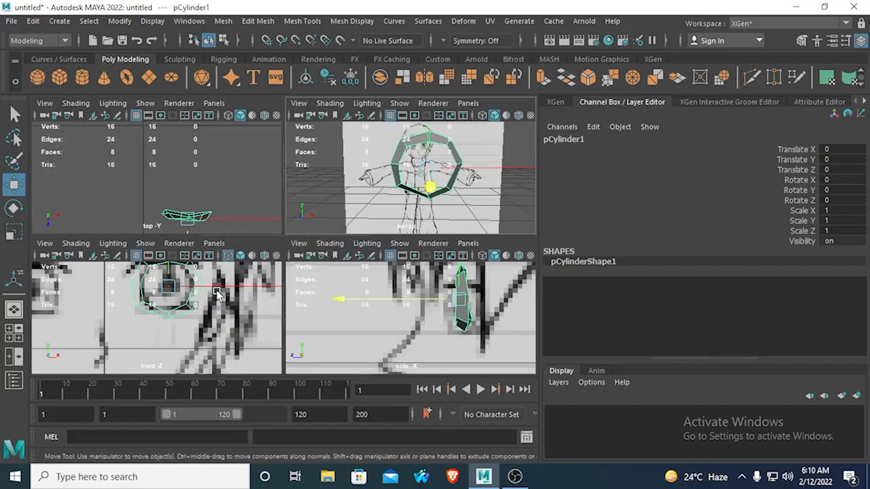
key("space")
scroll(312, 236, "down", 5)
scroll(309, 248, "up", 6)
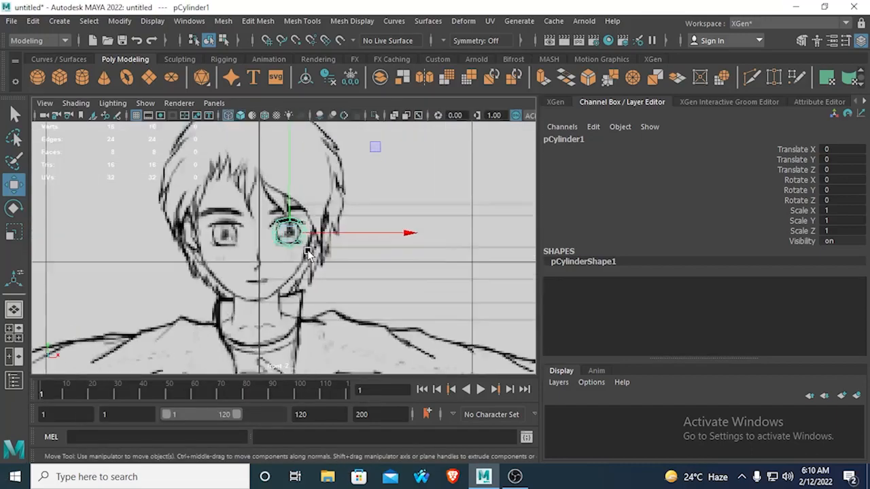
scroll(299, 249, "down", 5)
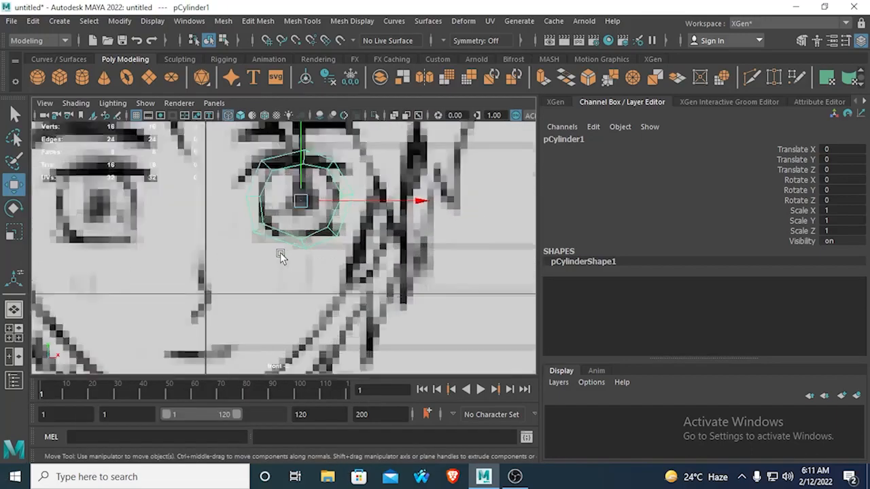
- Extrude the two outer border edges on the nose side of the eye ring in the front view
scroll(288, 239, "up", 6)
scroll(286, 237, "up", 3)
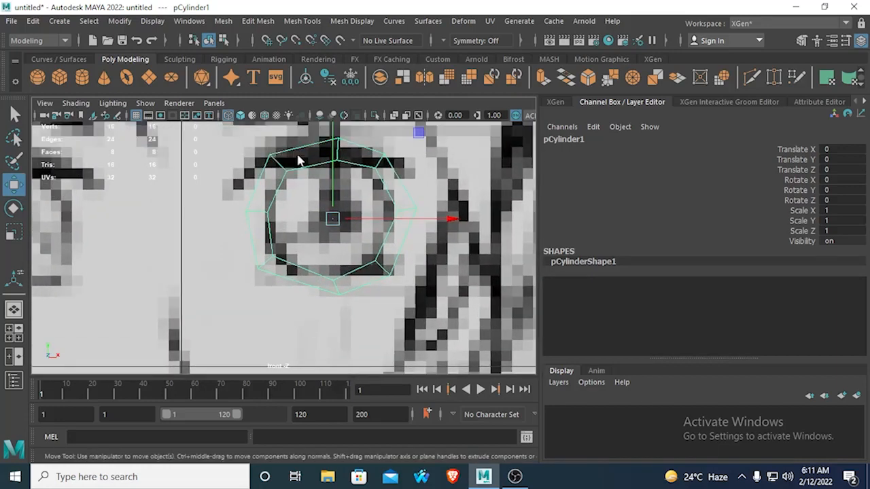
right_click_drag(295, 156, 262, 92)
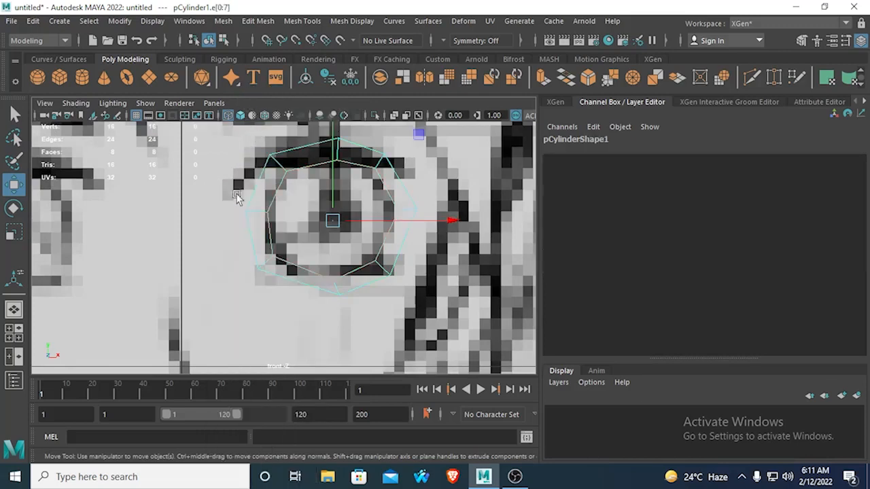
left_click(251, 239)
left_click(251, 244, "shift")
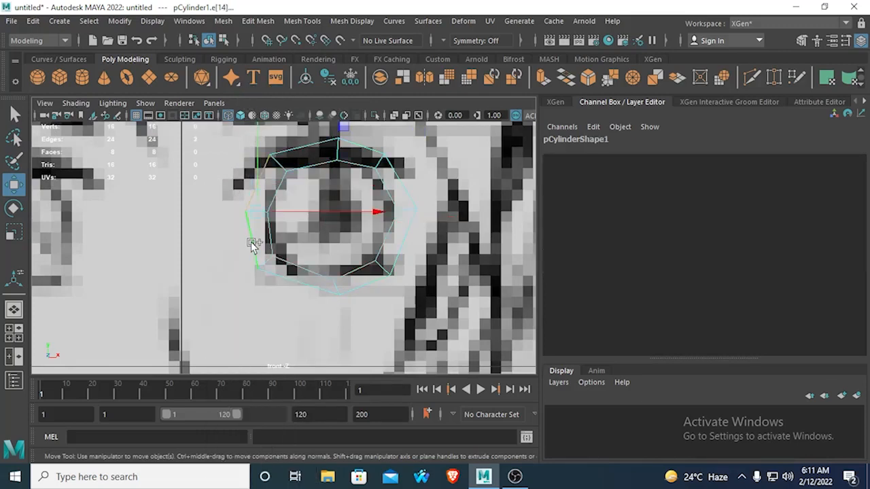
left_click(548, 71)
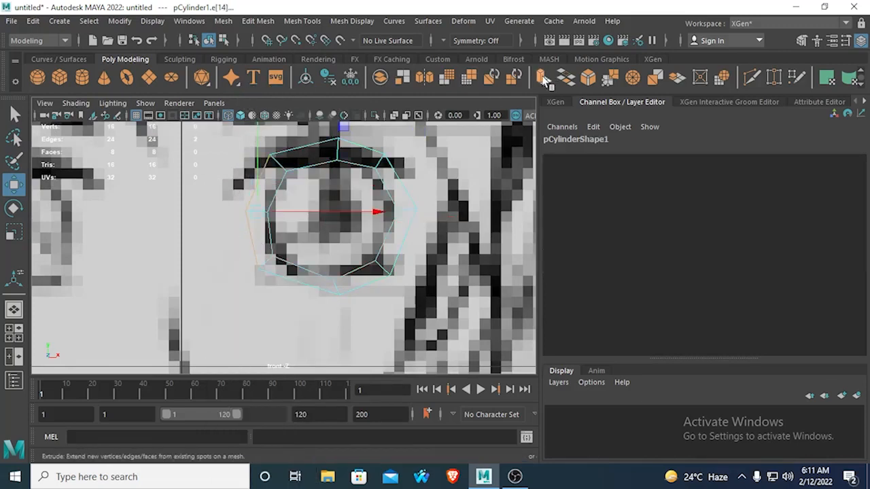
- Move the extruded edges along X onto the face's vertical centre line at X 0 with grid snapping
left_click(13, 183)
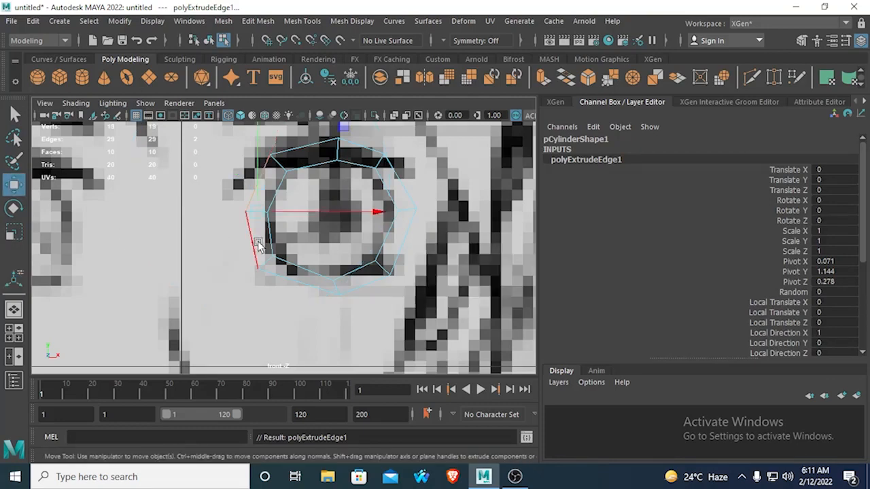
key("x")
left_click_drag(377, 212, 64, 188)
left_click(13, 232)
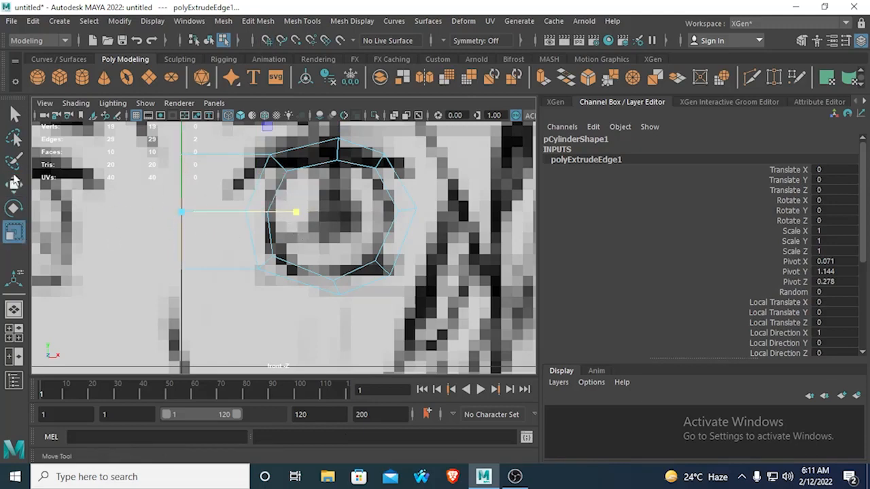
left_click(14, 184)
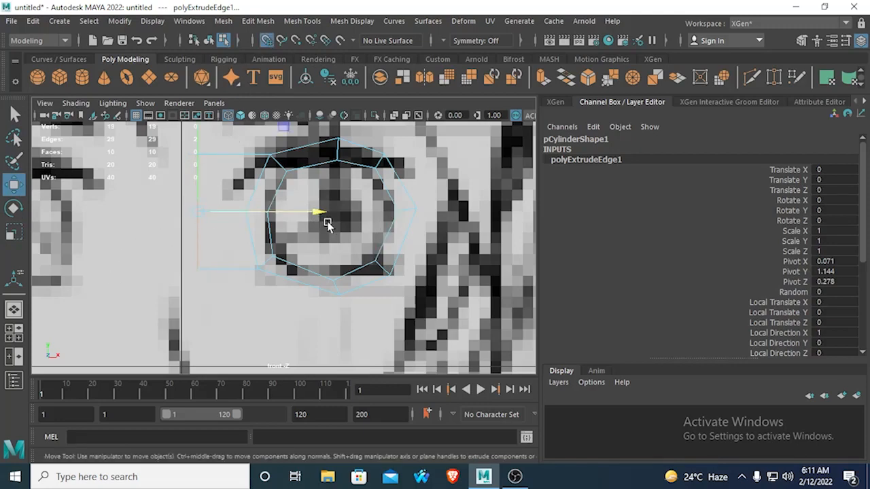
left_click_drag(317, 213, 164, 206)
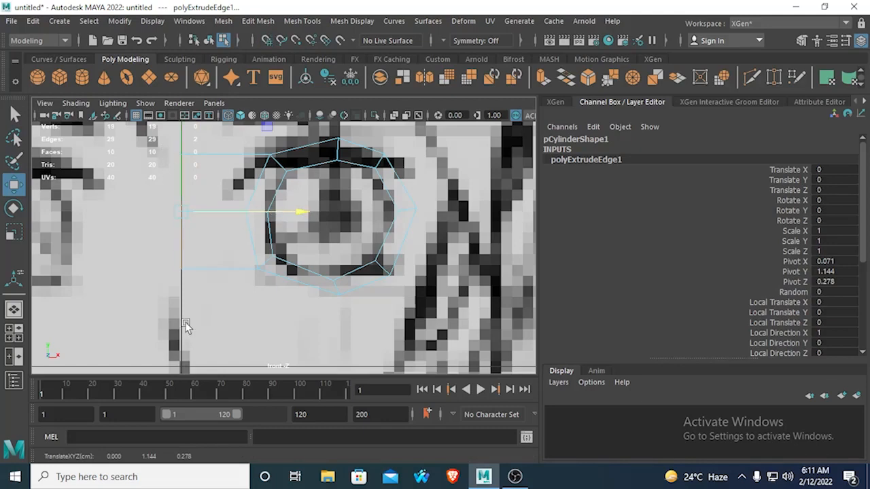
left_click(263, 313)
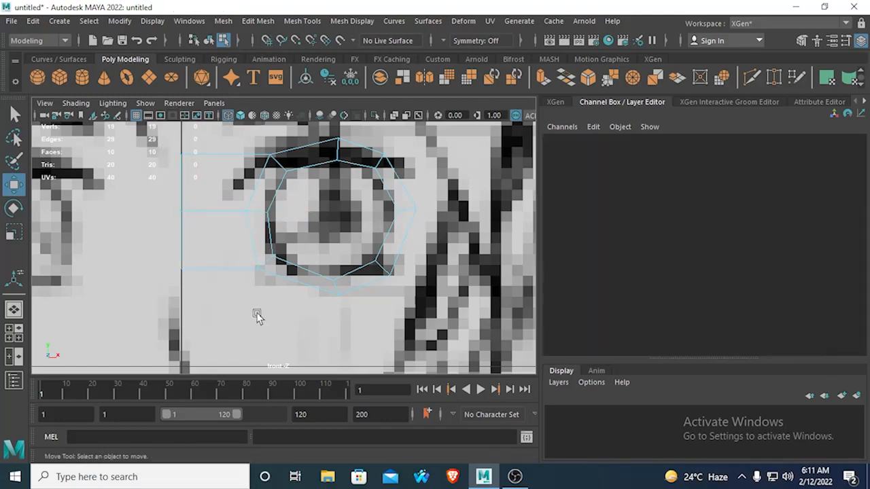
left_click(214, 154)
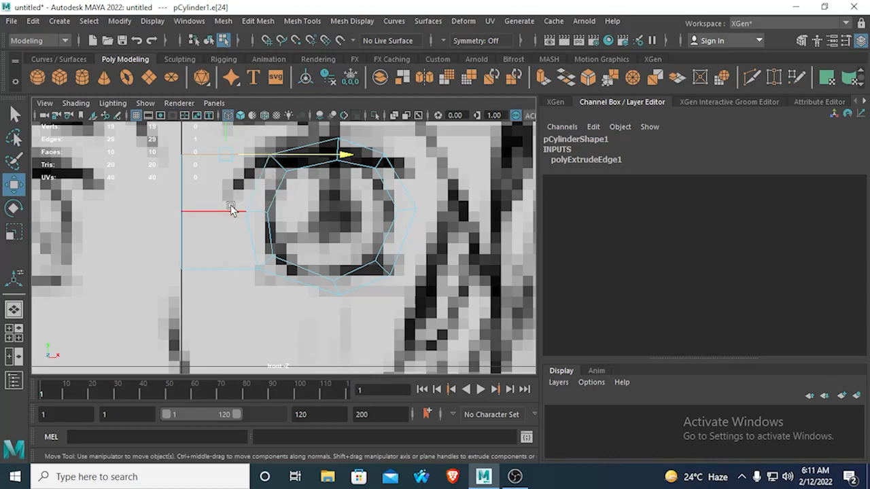
left_click(211, 215)
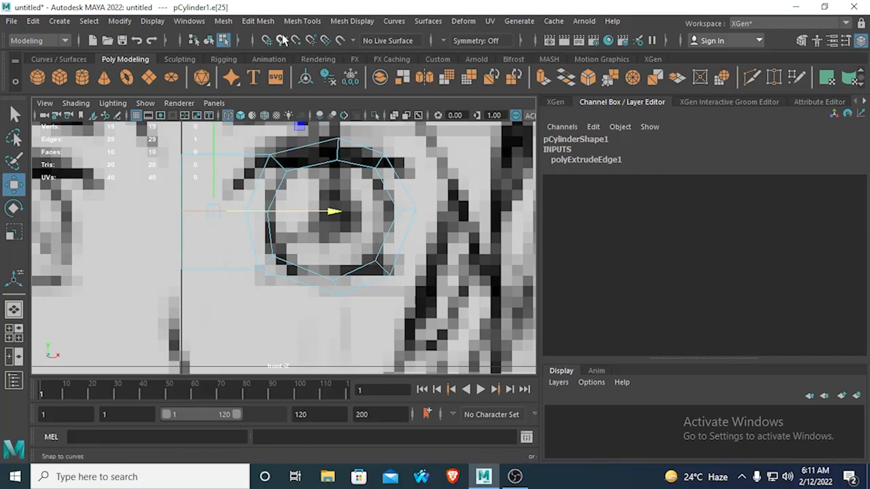
left_click(246, 24)
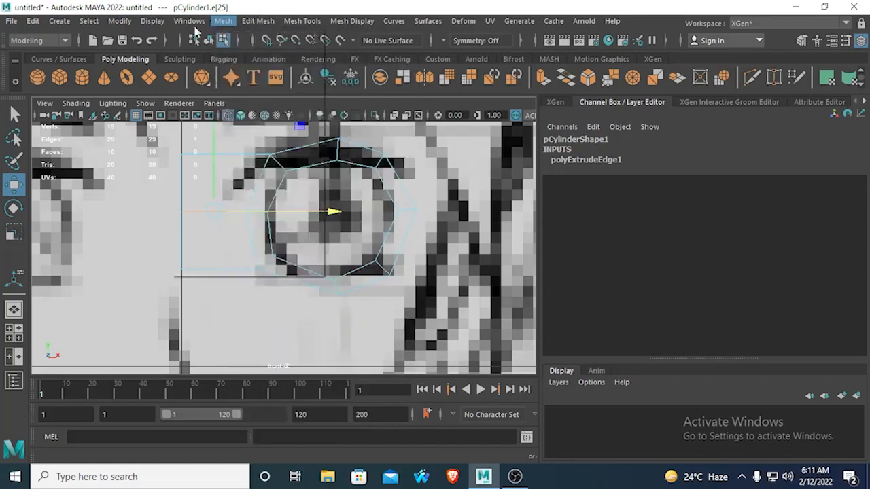
mouse_move(214, 26)
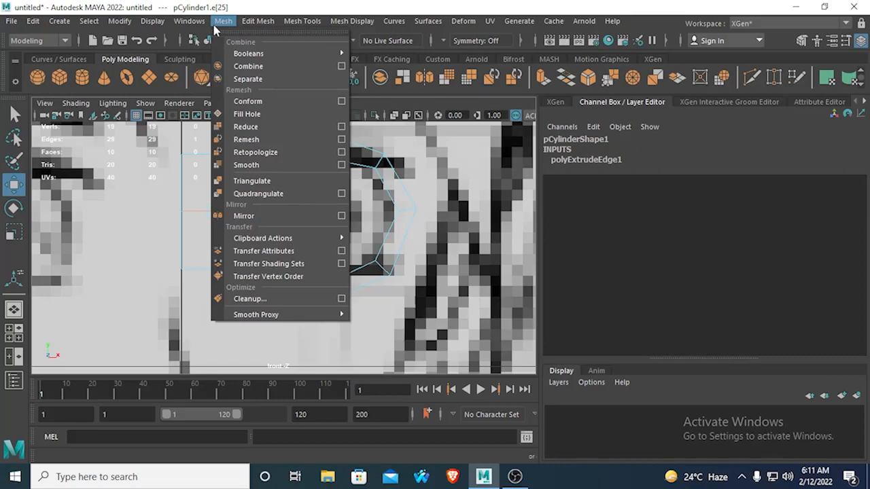
mouse_move(255, 29)
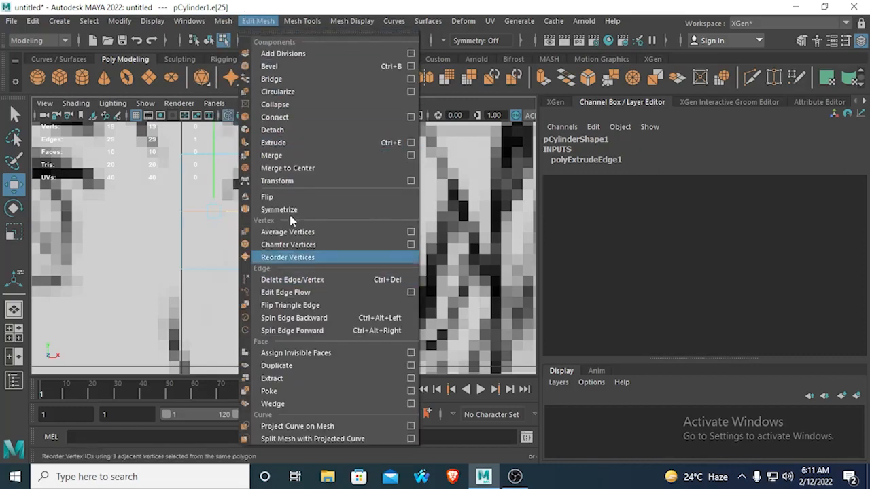
mouse_move(282, 24)
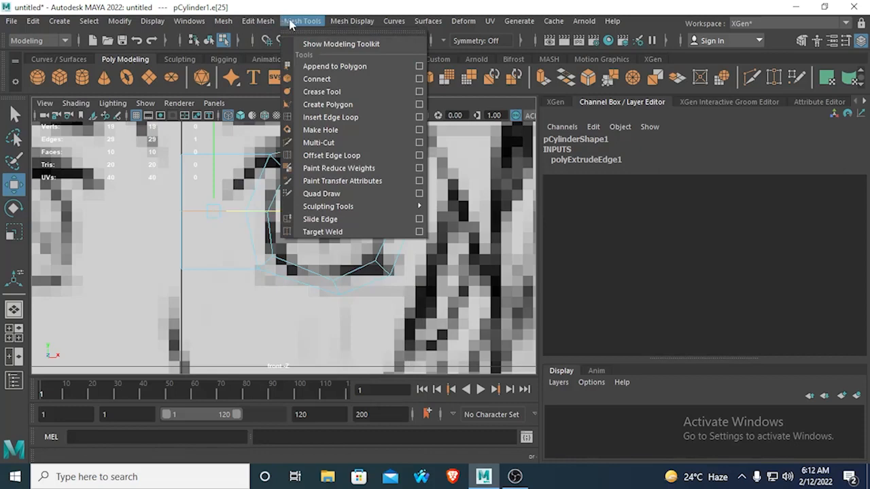
left_click(330, 117)
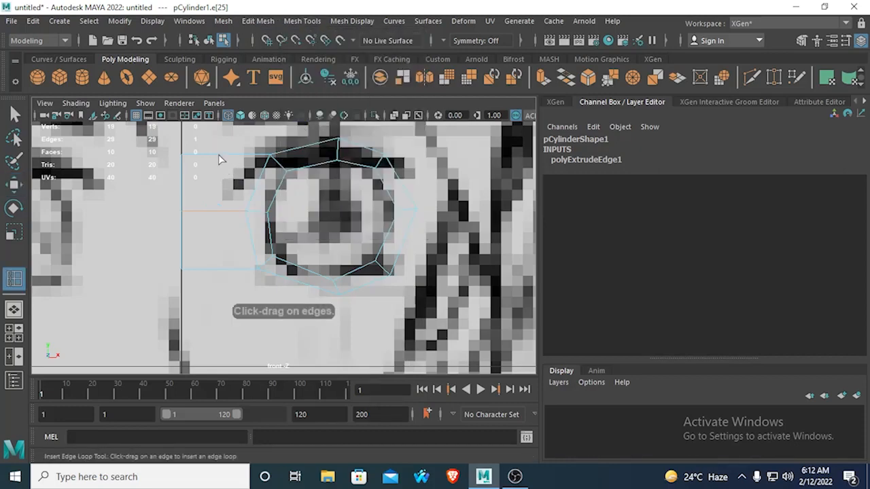
key("q")
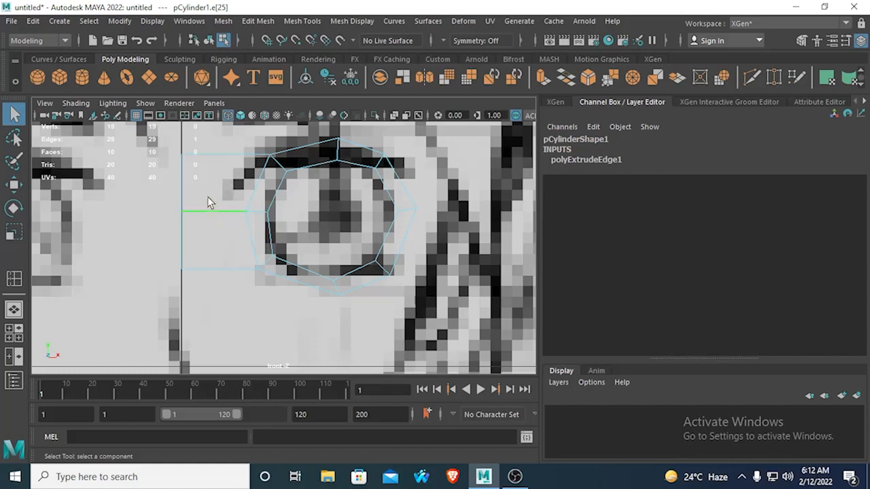
- Try to insert an edge loop through the extruded strip with the Insert Edge Loop Tool
left_click(209, 164)
scroll(221, 176, "up", 2)
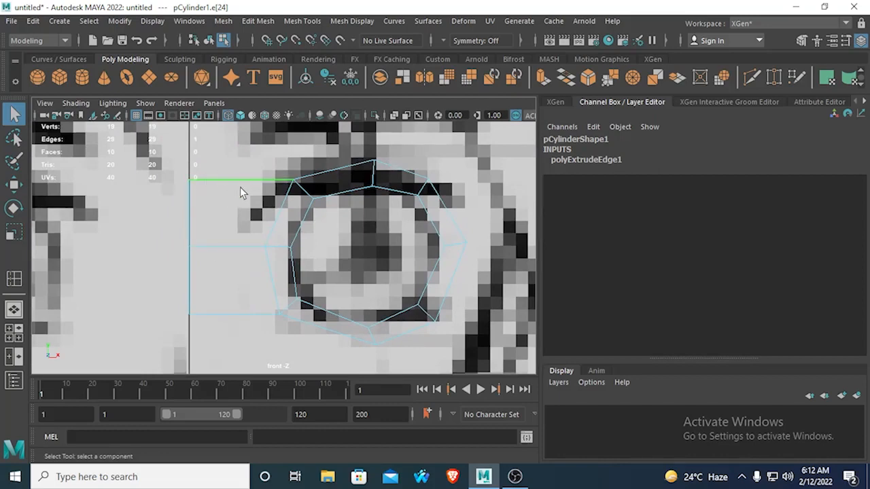
key("ctrl+e")
right_click(237, 186, "ctrl")
right_click(237, 186, "shift")
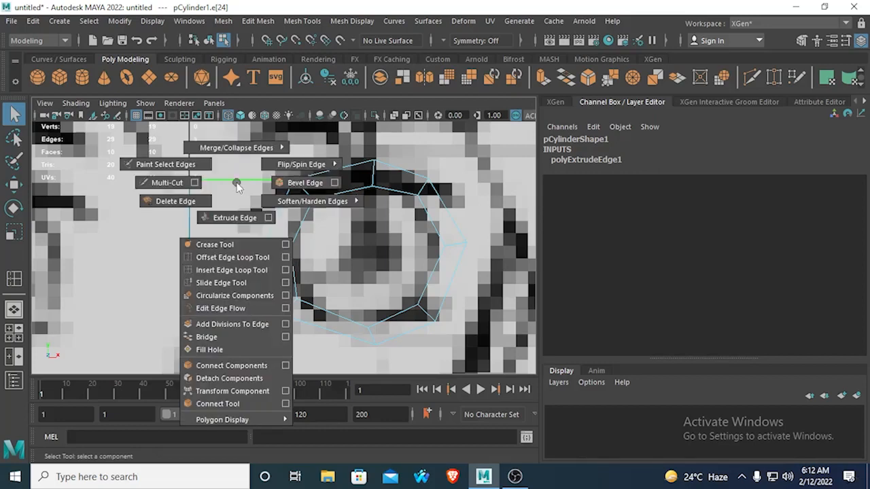
left_click(228, 271)
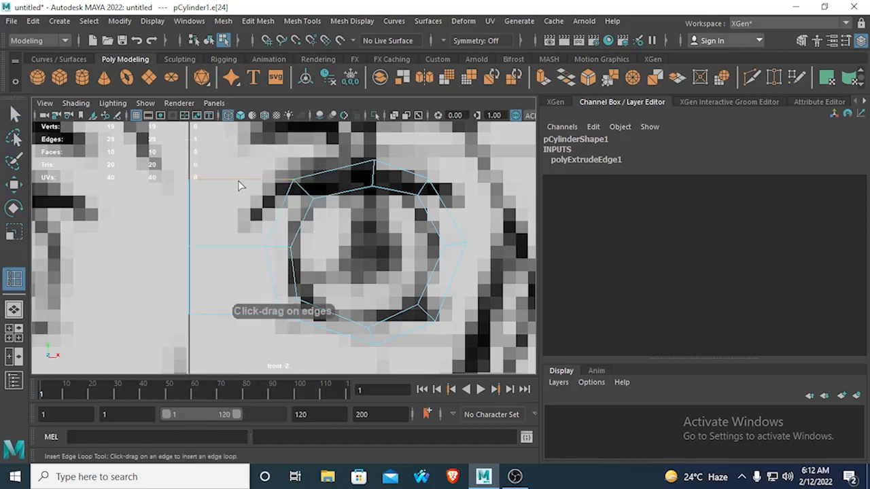
key("ctrl+z")
key("ctrl+z")
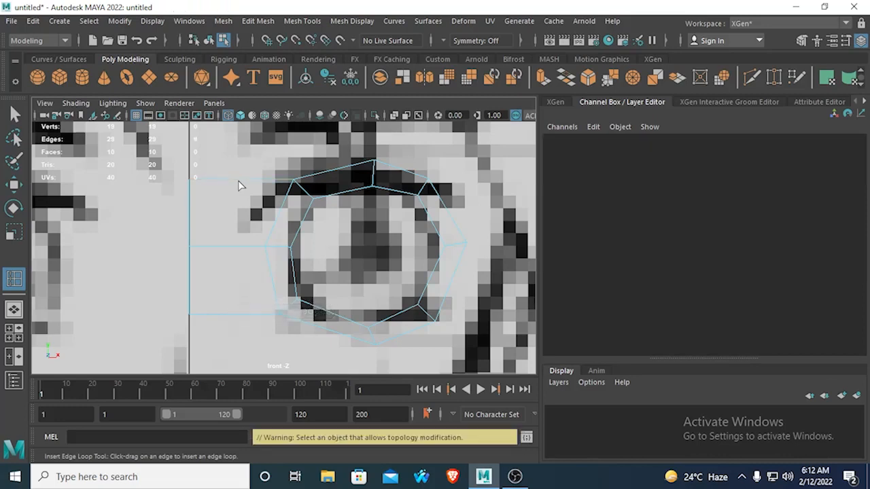
left_click(16, 115)
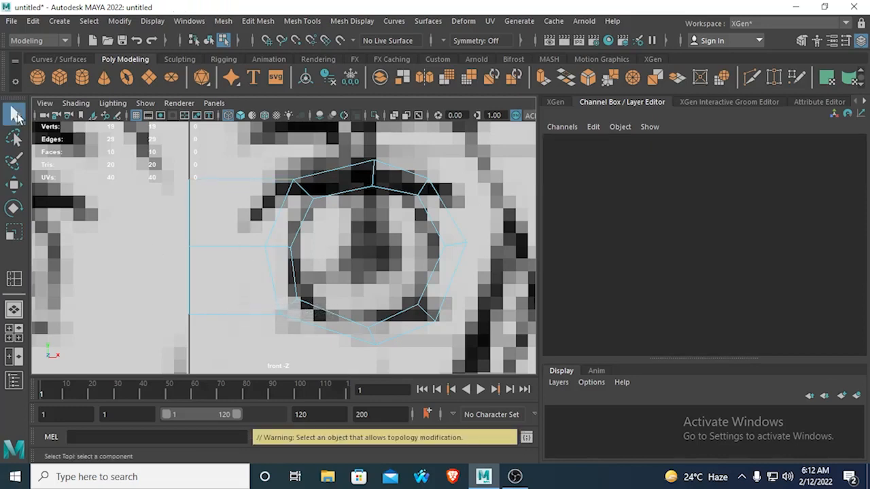
- Split the edge ring of the extruded strip with a new edge loop midway between the eye ring and the centre line
left_click(223, 249)
right_click(223, 251, "ctrl")
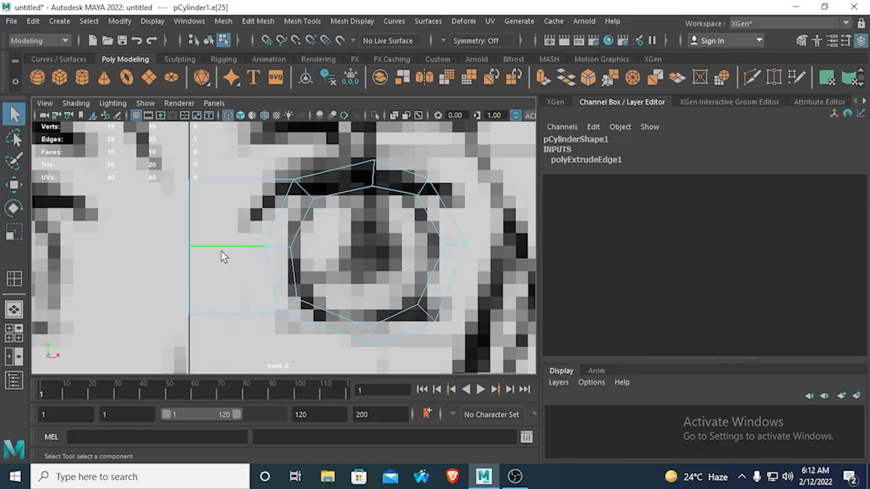
right_click(219, 251, "ctrl")
right_click(218, 248, "ctrl")
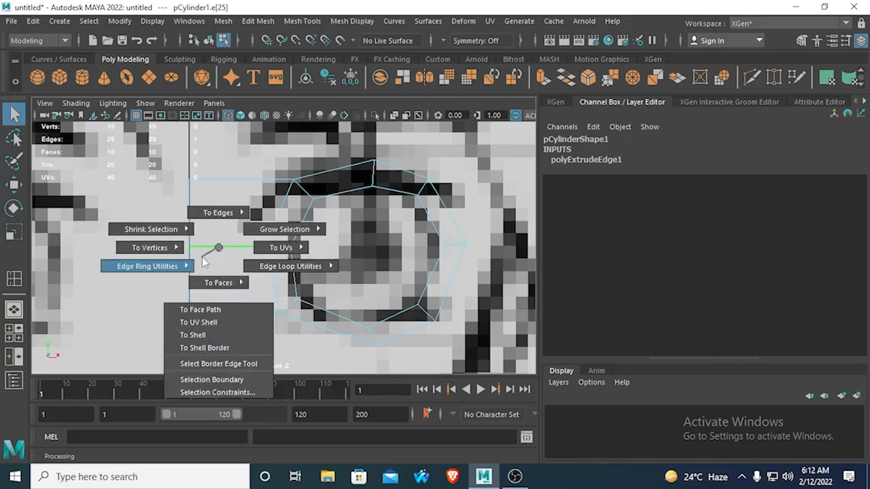
mouse_move(173, 271)
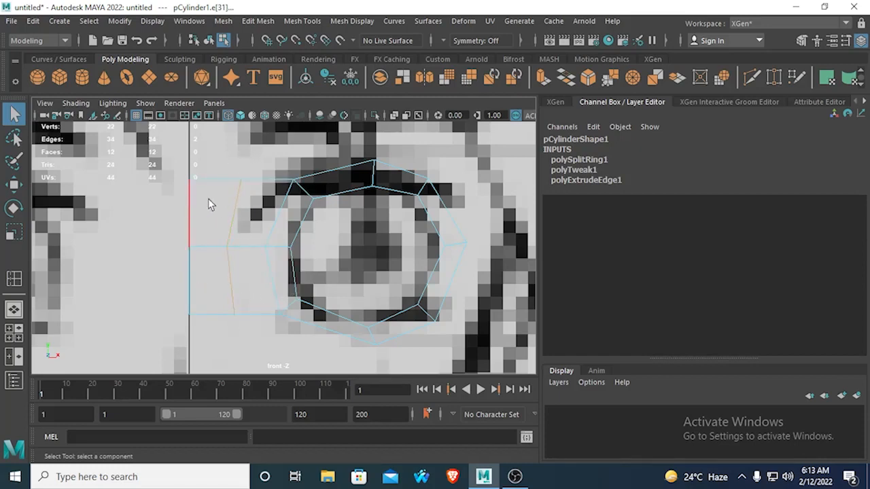
left_click(147, 221)
scroll(277, 329, "down", 12)
scroll(277, 336, "up", 8)
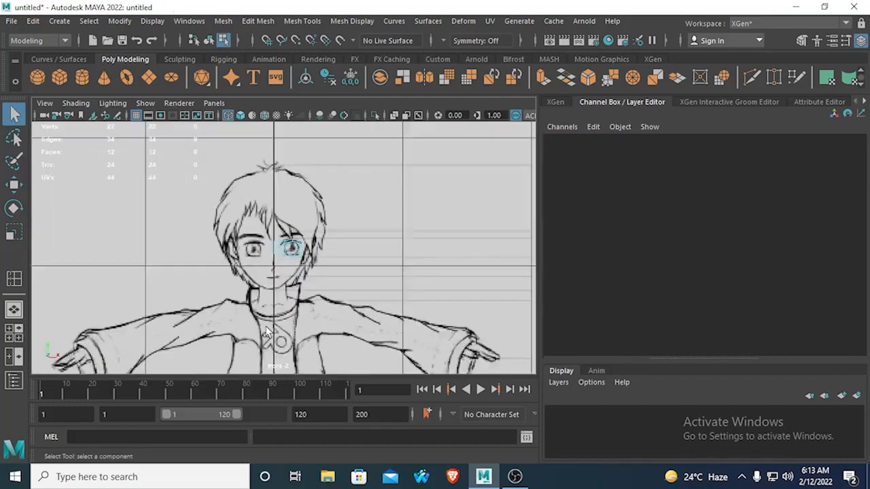
scroll(274, 288, "up", 3)
key("space")
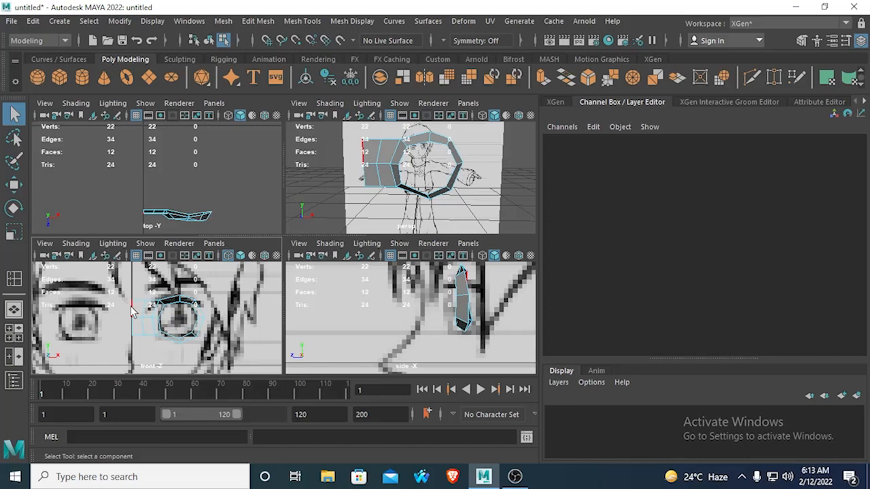
key("space")
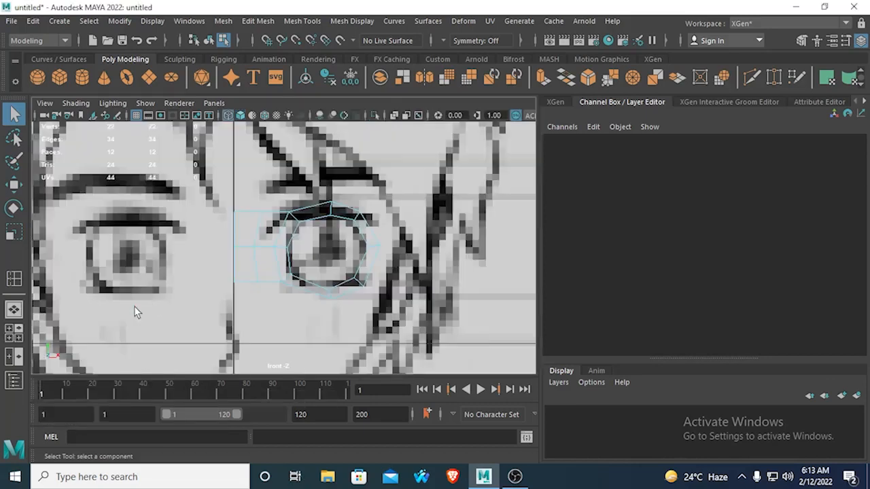
- Move the strip's three centre line vertices forward along Z to about 0.375, onto the nose bridge profile in the side view
right_click(237, 216)
right_click_drag(233, 214, 178, 131)
key("space")
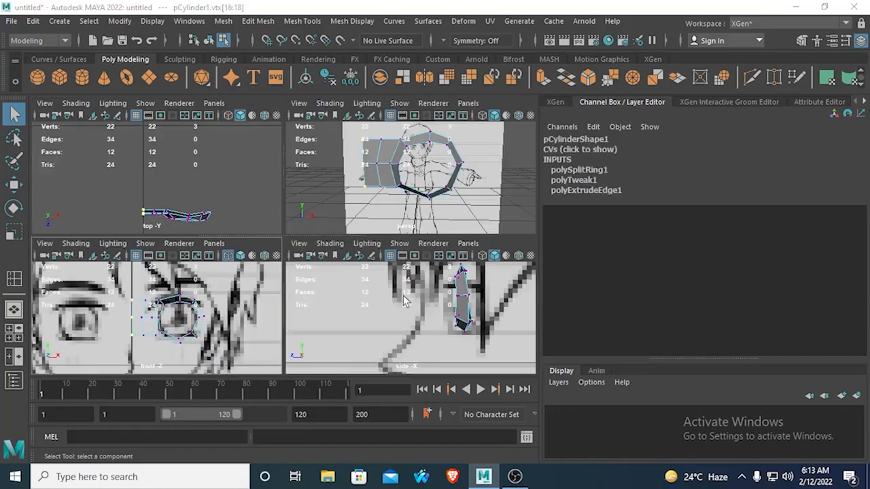
key("space")
left_click(13, 184)
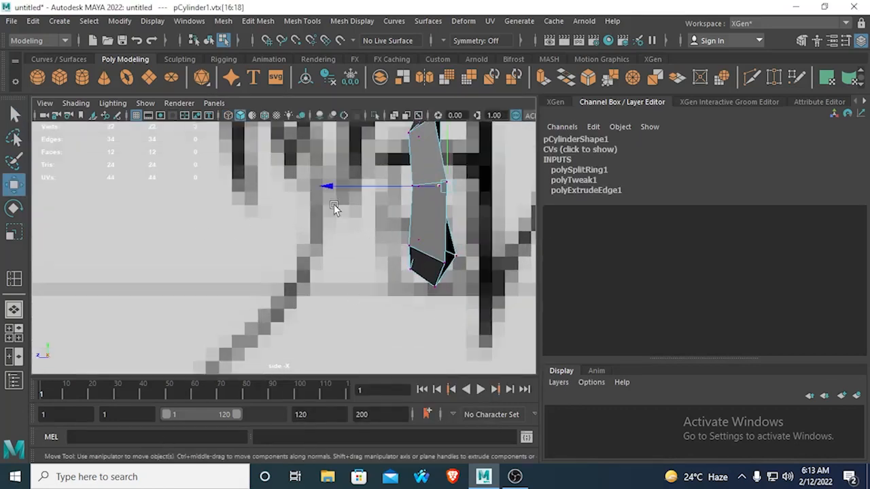
left_click_drag(329, 187, 205, 195)
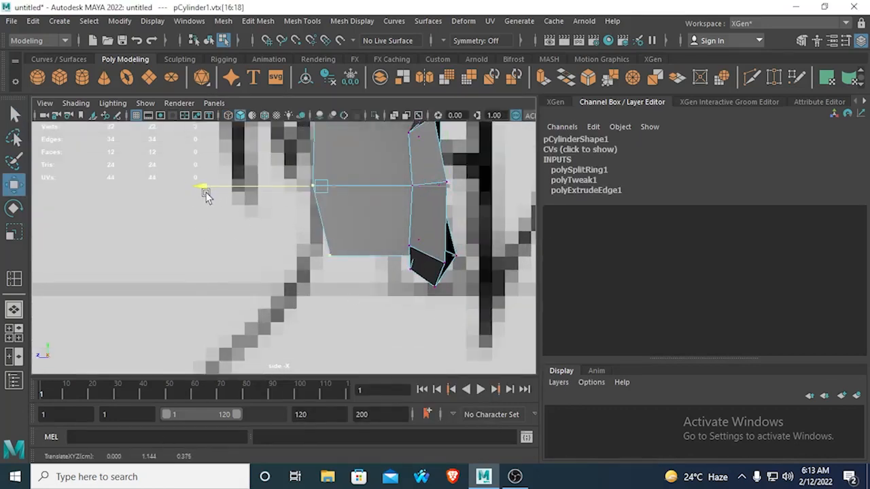
- Switch the side view to wireframe and align the lower and upper centre line vertices along Z with the nose bridge profile
middle_click_drag(265, 228, 294, 364, "alt")
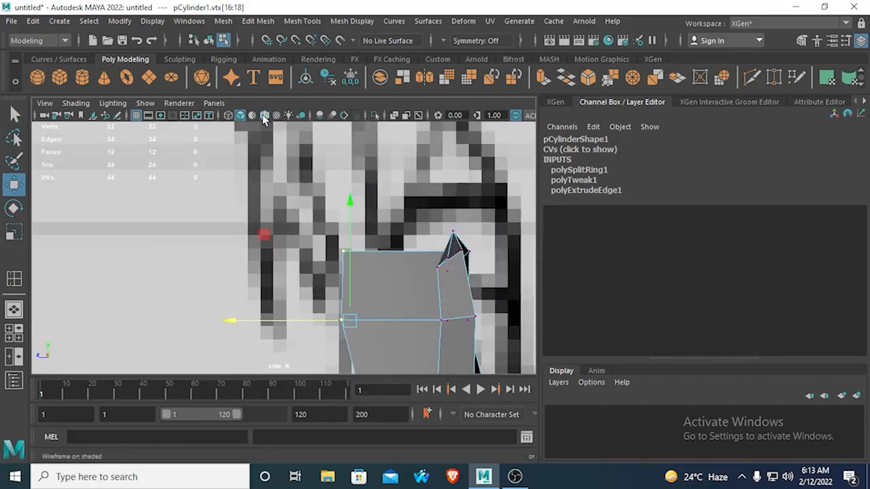
left_click(241, 116)
middle_click_drag(340, 277, 300, 163, "alt")
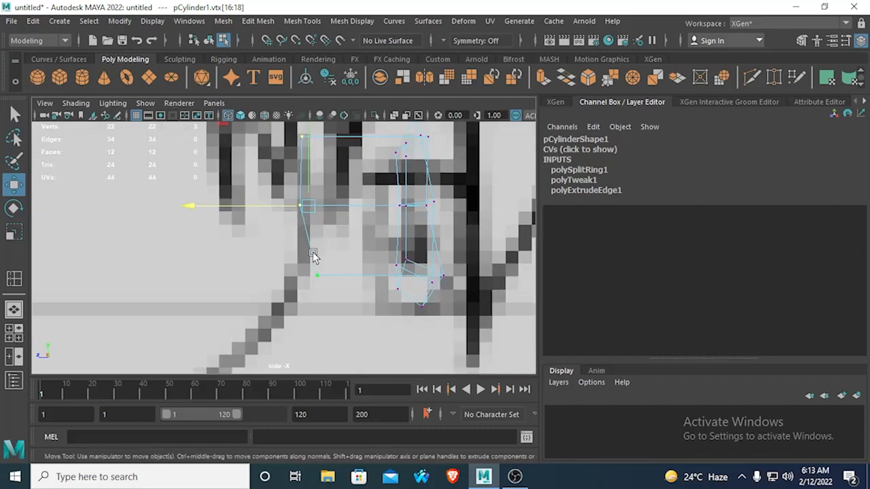
left_click(316, 275)
left_click_drag(208, 278, 186, 278)
middle_click_drag(304, 182, 307, 251, "alt")
left_click_drag(286, 184, 318, 231)
left_click_drag(193, 206, 190, 206)
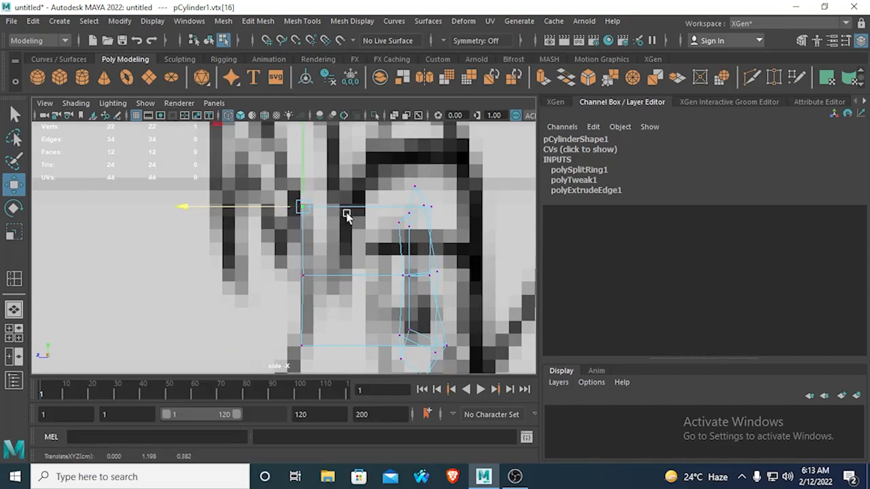
- Select the three vertices of the strip's middle column in the front view and move them forward along Z to about 0.342
key("space")
key("space")
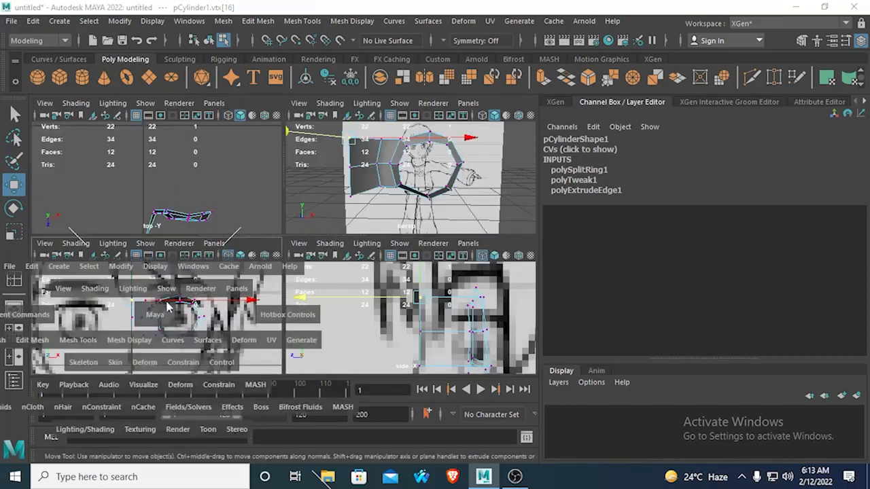
left_click(261, 212)
left_click(254, 246, "shift")
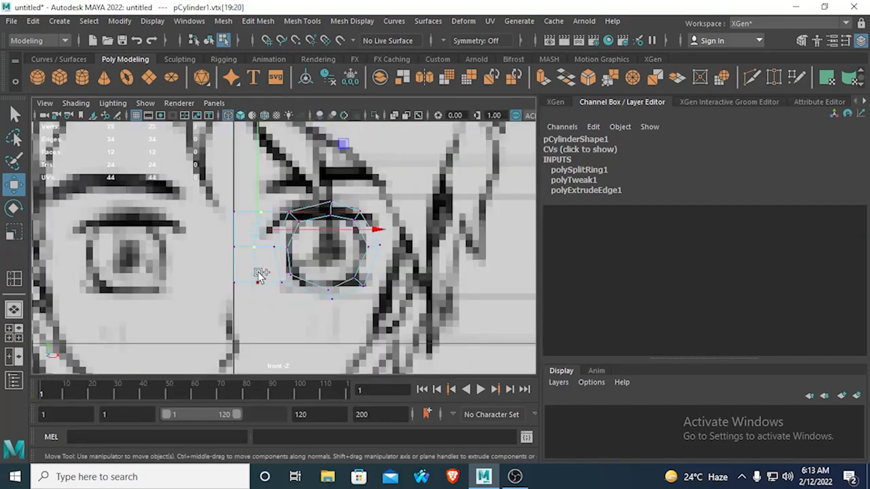
left_click(258, 283, "shift")
key("space")
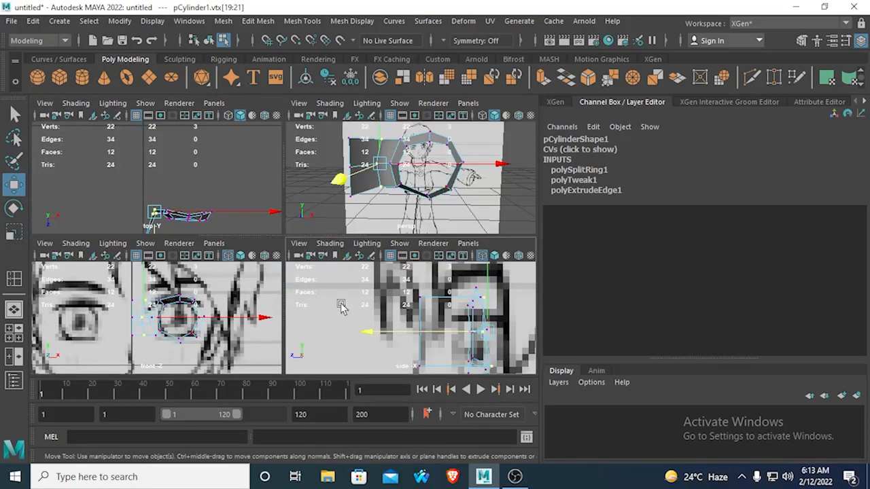
key("space")
left_click_drag(320, 277, 237, 277)
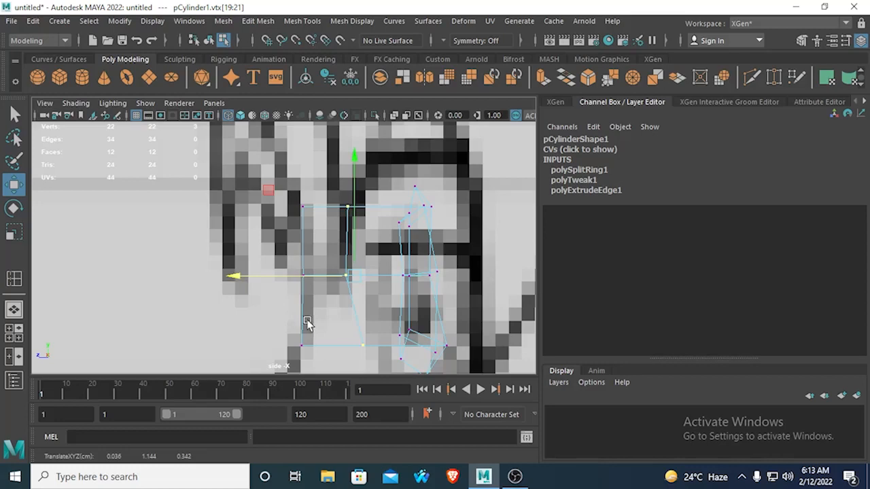
- Line up the middle column's lowest vertex with those above it and shift the whole column slightly back along Z
left_click(363, 346)
left_click_drag(252, 348, 233, 347)
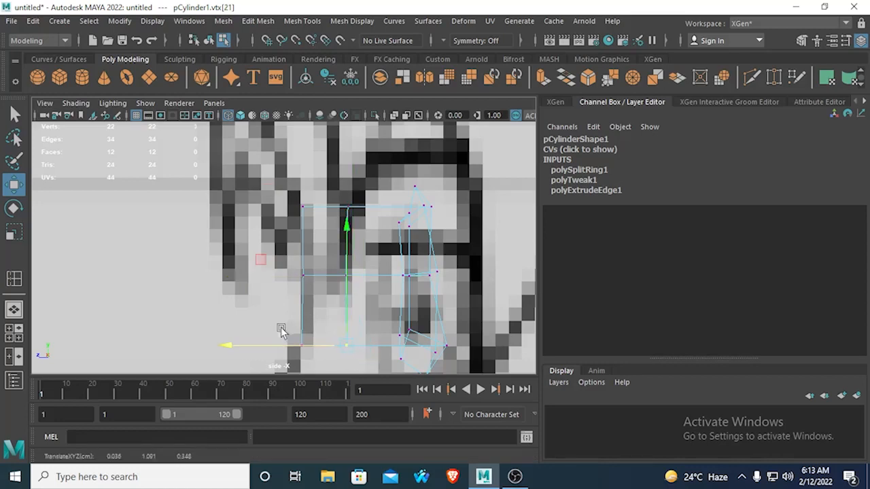
left_click_drag(330, 188, 369, 419)
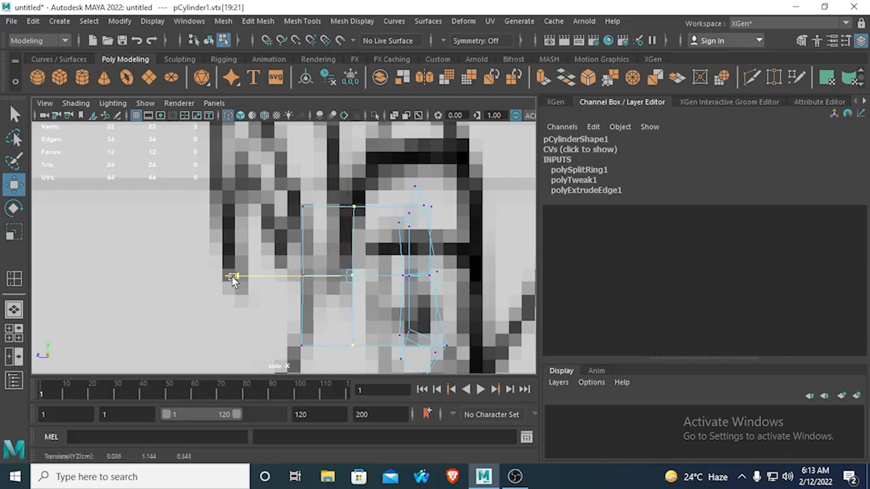
- Examine the shape of the eye ring and strip in perspective and compare it with the side reference drawing
key("space")
key("space")
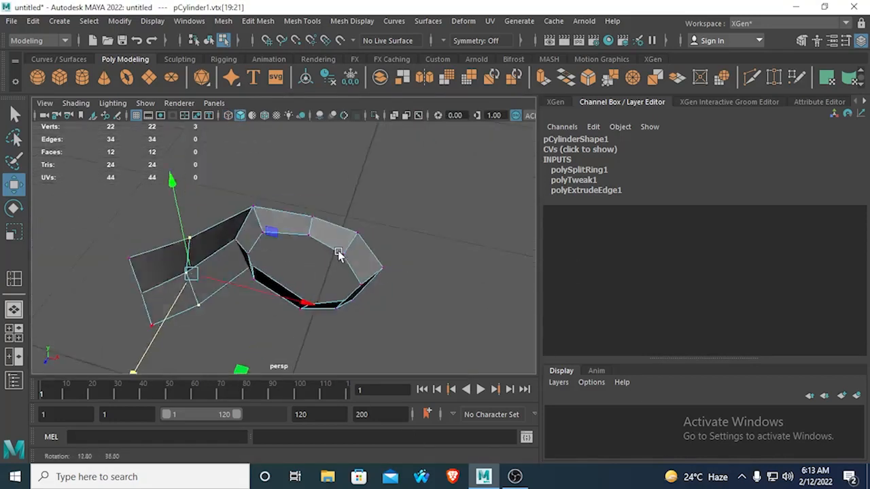
left_click_drag(383, 197, 232, 205, "alt")
scroll(248, 251, "up", 3)
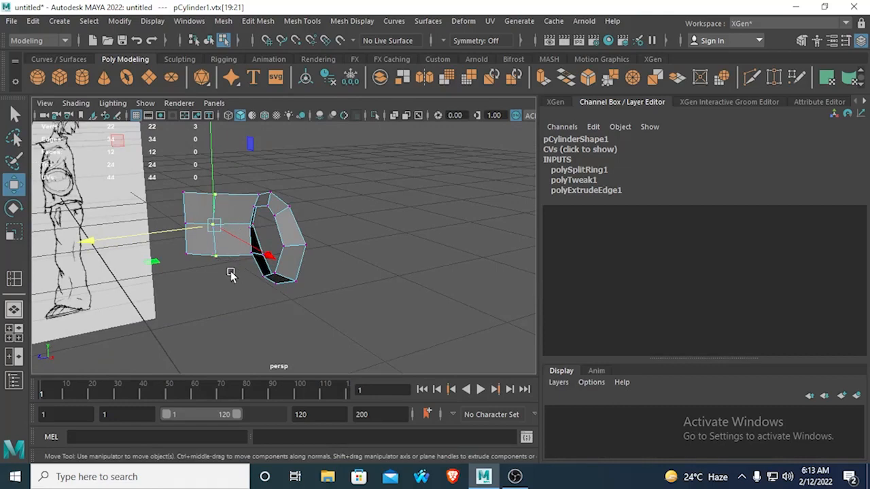
left_click_drag(226, 210, 288, 237, "alt")
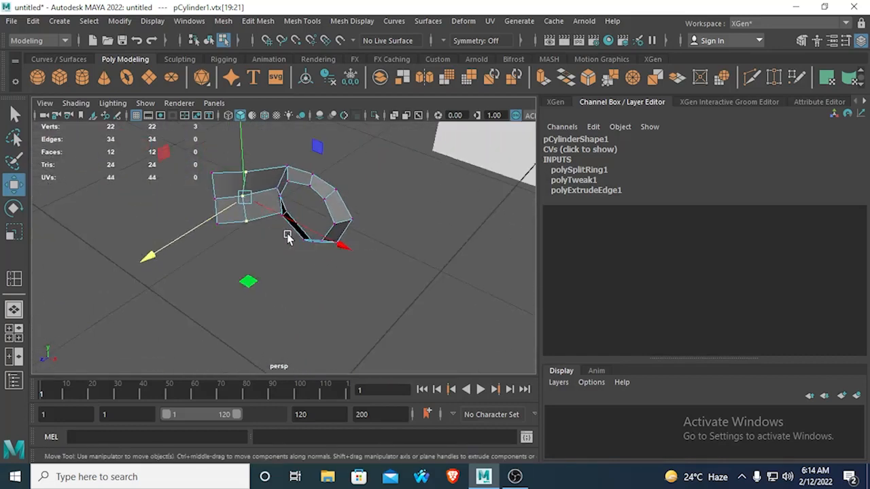
key("space")
key("space")
scroll(349, 302, "down", 3)
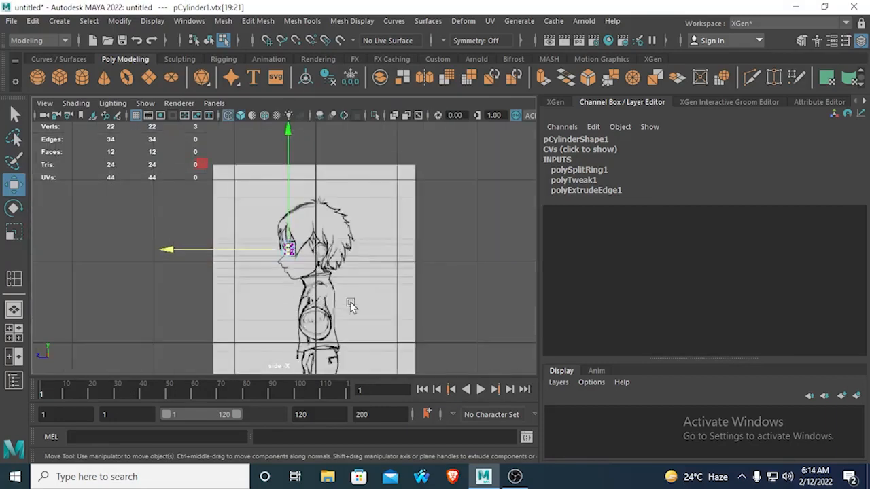
scroll(349, 302, "up", 1)
scroll(349, 302, "down", 1)
scroll(349, 299, "up", 10)
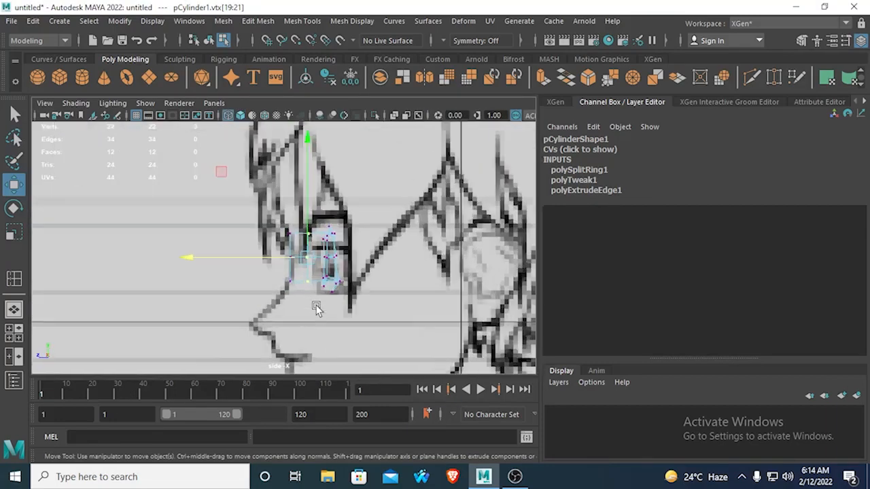
scroll(333, 280, "down", 5)
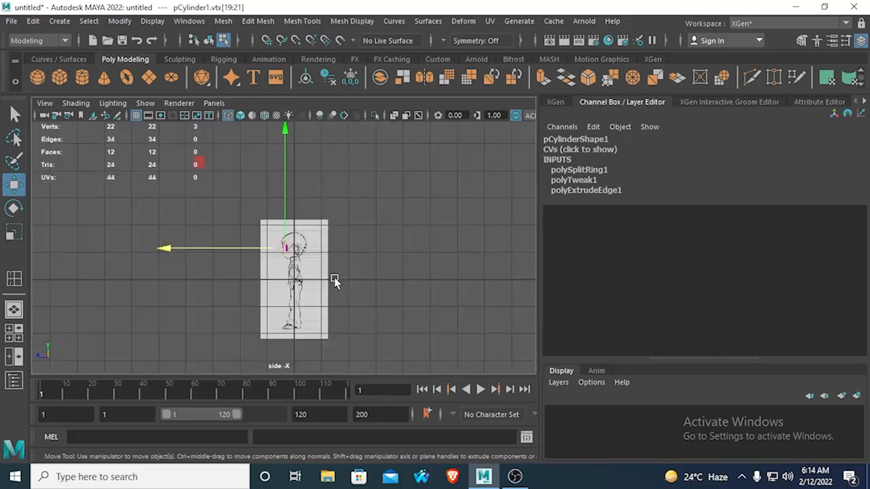
scroll(332, 284, "up", 6)
scroll(319, 286, "up", 2)
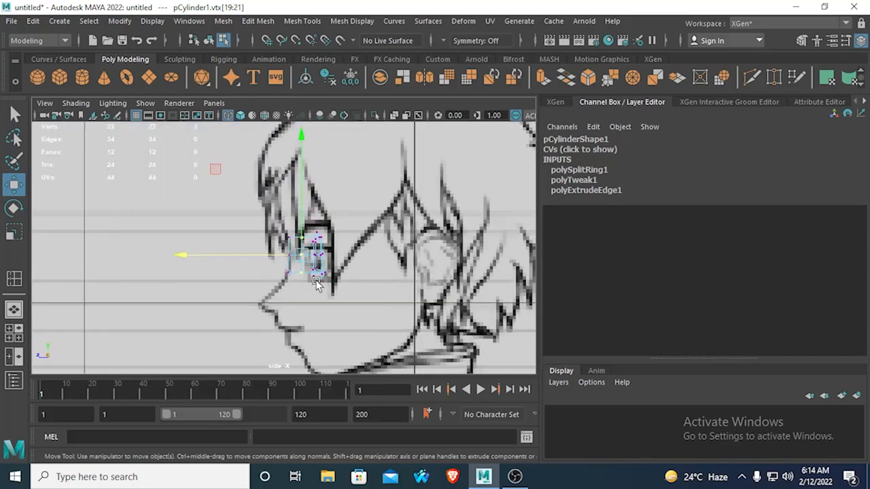
scroll(317, 284, "up", 2)
scroll(333, 311, "up", 5)
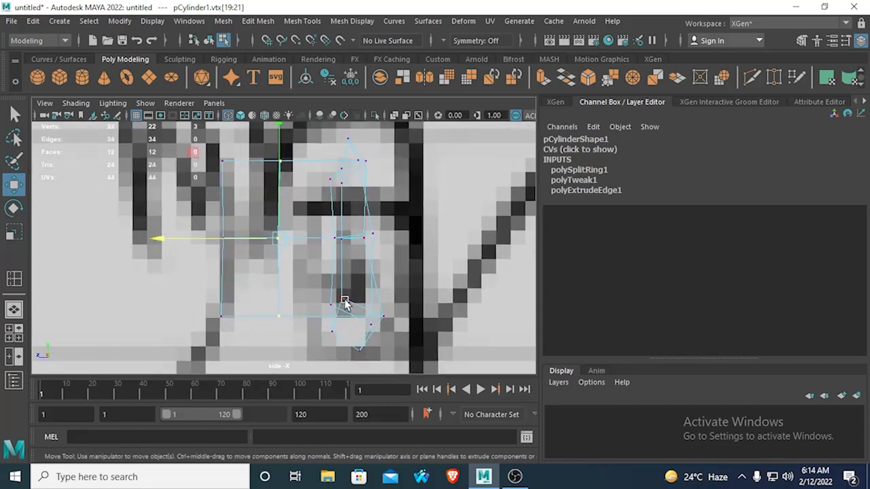
- Move the eye ring's lower, middle and upper inner vertices on the nose side slightly forward along Z in the side view
left_click(343, 299)
left_click_drag(229, 300, 218, 299)
left_click(342, 241)
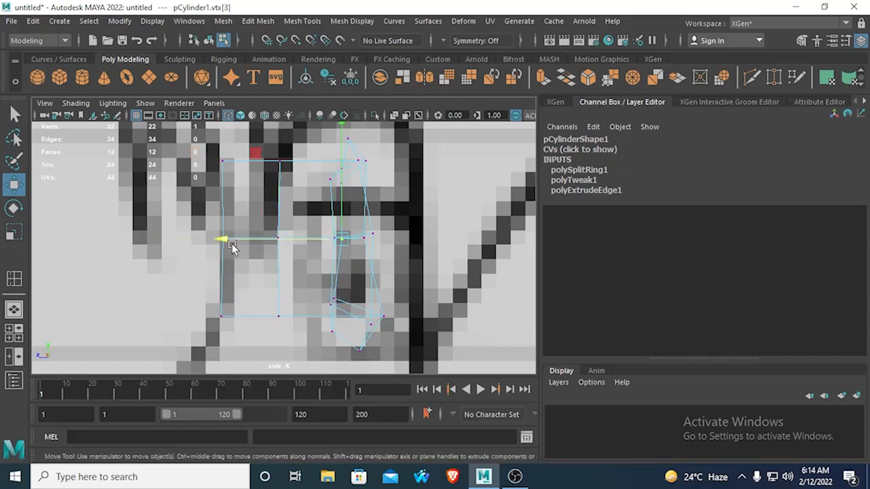
left_click_drag(232, 243, 229, 244)
left_click(338, 182)
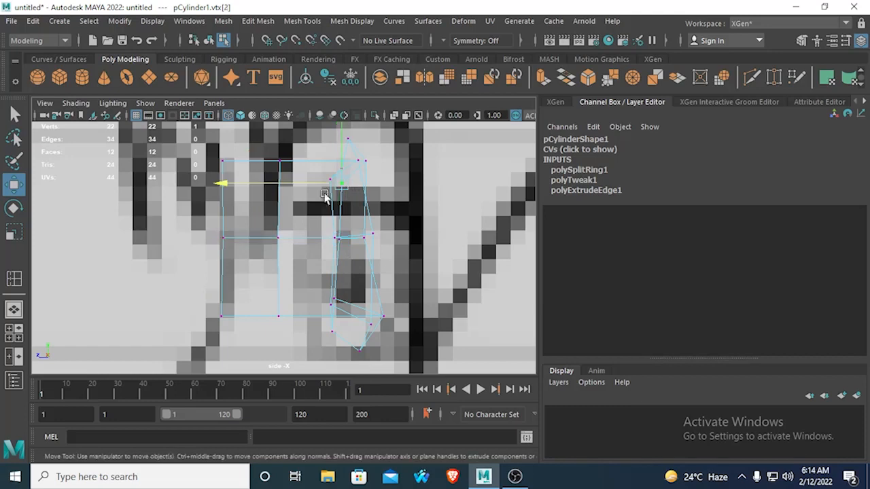
left_click_drag(231, 187, 228, 185)
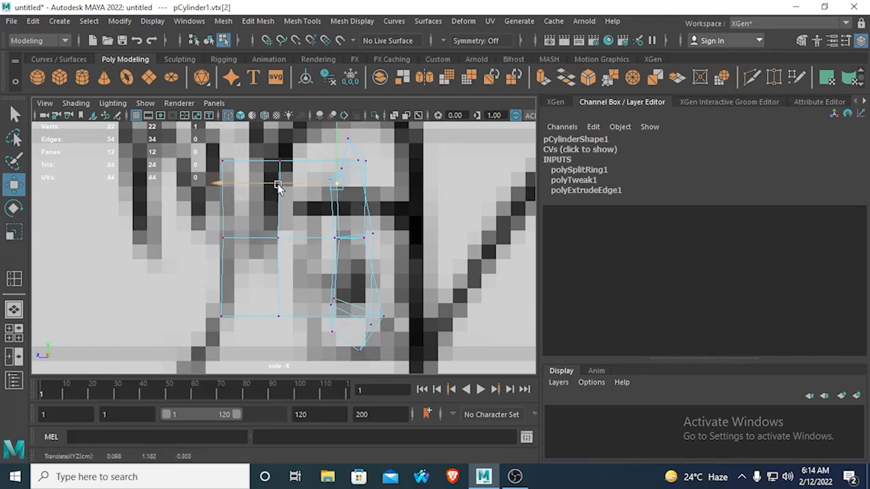
- Move the eye ring's top inner vertex forward along Z and its top outer vertex slightly back
left_click(344, 171)
scroll(340, 197, "up", 5)
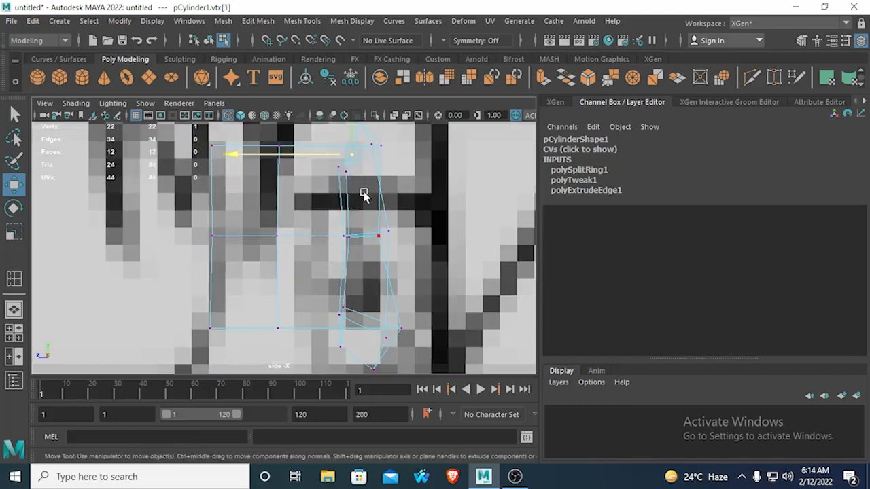
left_click_drag(233, 231, 209, 231)
left_click(348, 183)
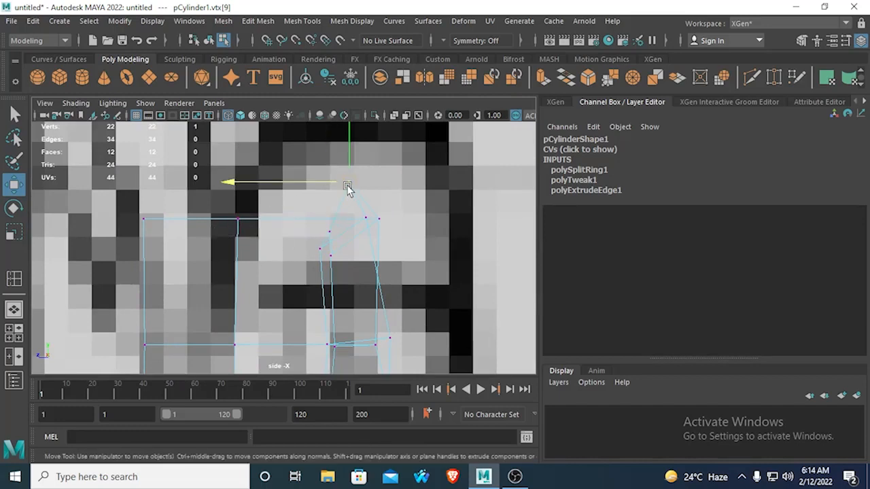
left_click_drag(348, 195, 355, 200)
- Move the outer temple corner vertex forward along Z and the upper outer vertex on the temple side slightly back, to about 0.286
middle_click_drag(347, 252, 322, 123, "alt")
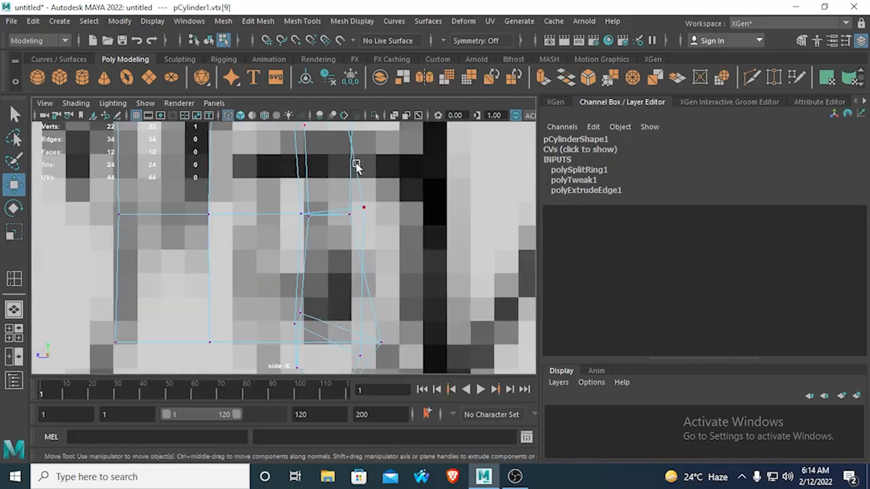
left_click(366, 210)
left_click_drag(246, 209, 234, 208)
middle_click_drag(321, 192, 299, 272, "alt")
left_click(317, 170)
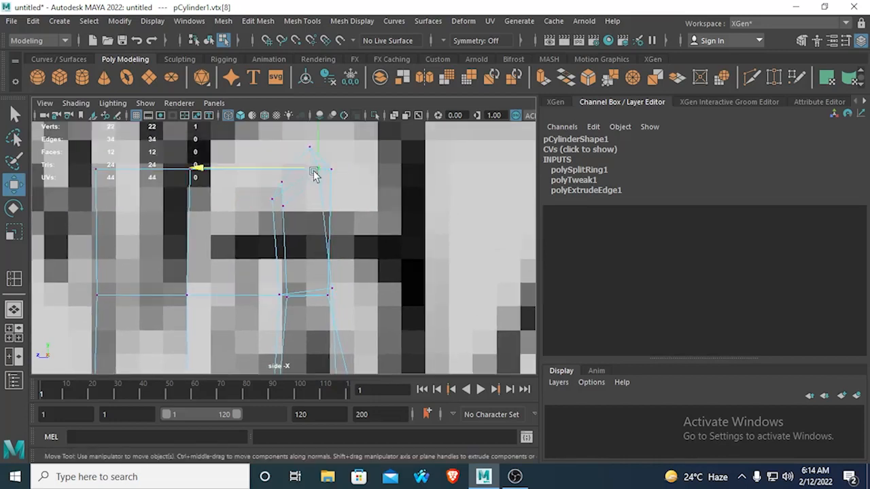
left_click_drag(206, 175, 208, 174)
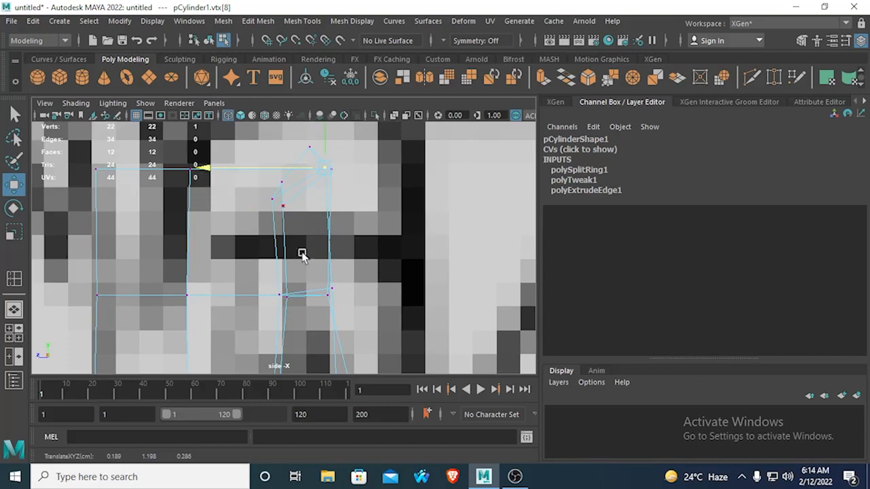
- Move the lower outer nose-side vertex forward to about Z 0.278 and nudge the lower inner temple-side vertex back to about 0.306
middle_click_drag(310, 284, 297, 85, "alt")
left_click(342, 220)
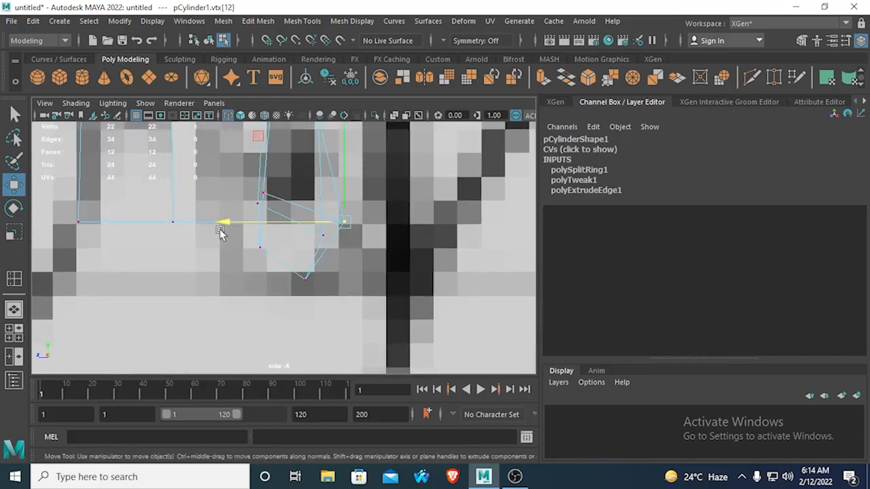
left_click_drag(226, 223, 214, 222)
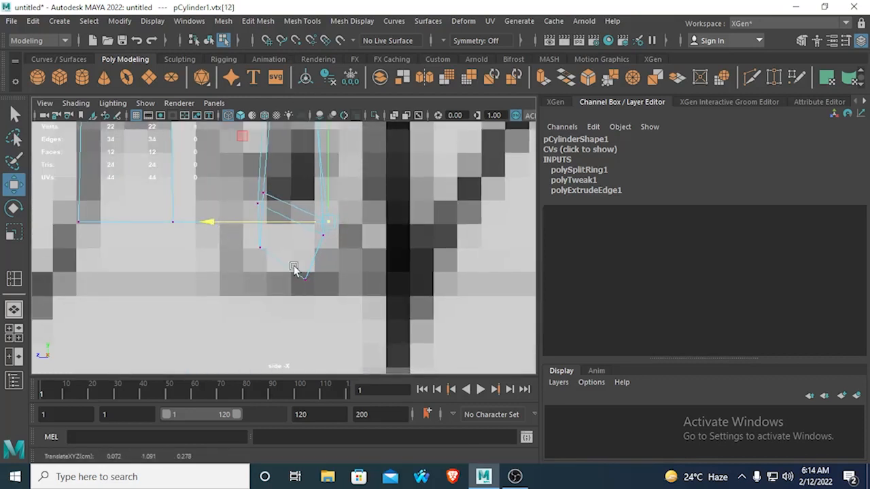
left_click(262, 202)
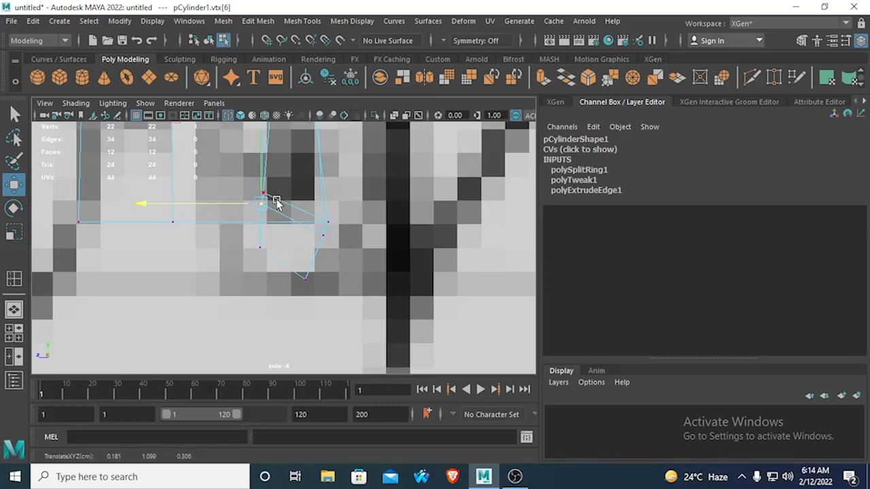
middle_click_drag(300, 162, 310, 244, "alt")
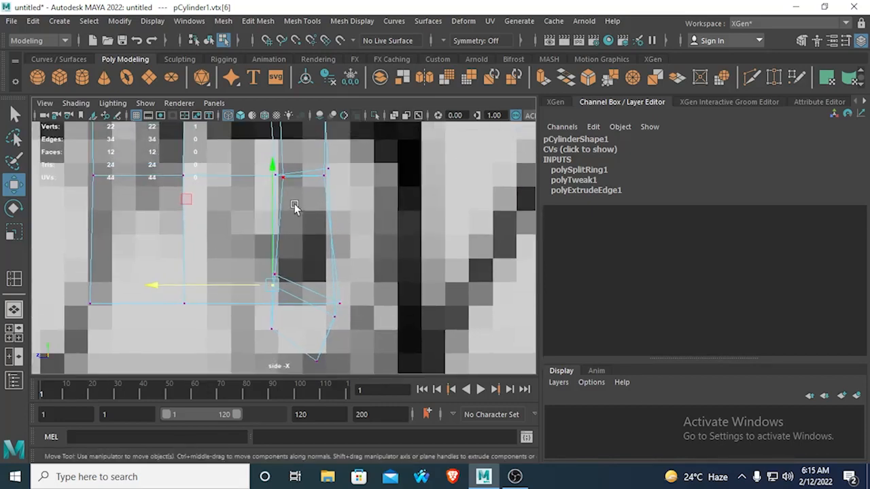
- Nudge the inner nose corner vertex to about Z 0.304 and the upper inner nose-side vertex to about Z 0.306
left_click(284, 179)
left_click_drag(163, 182, 159, 187)
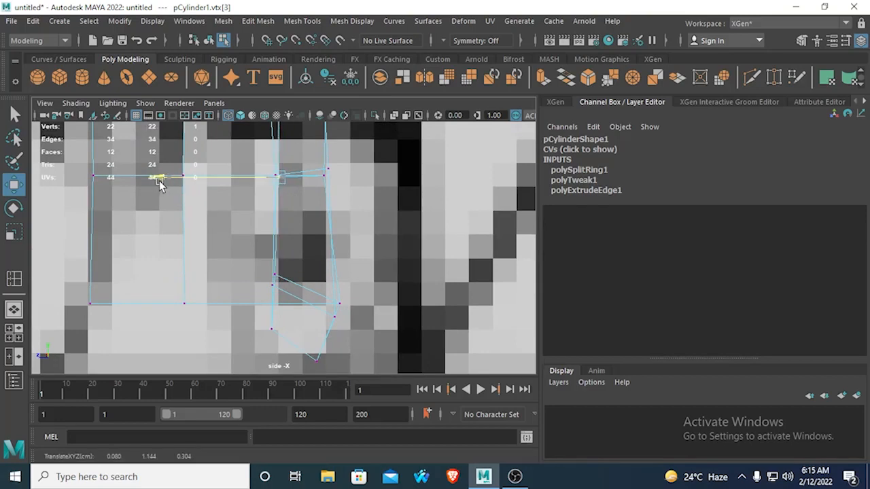
middle_click_drag(201, 217, 204, 350, "alt")
left_click(283, 220)
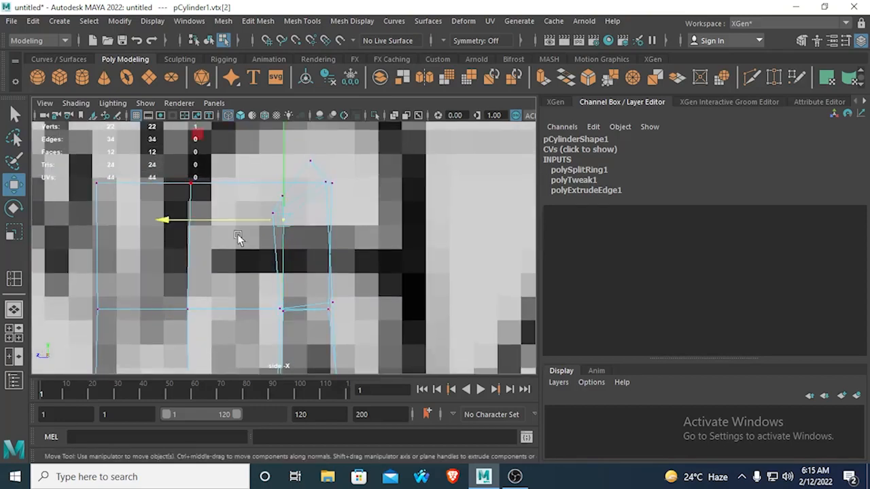
left_click_drag(158, 219, 155, 220)
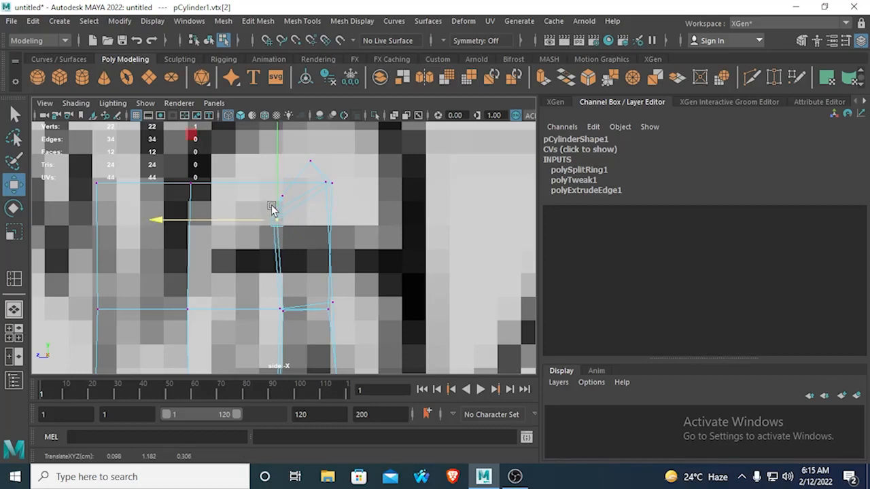
- Inspect the eye ring in perspective and against the front drawing, and examine the mouth area of the front reference
key("space")
key("space")
left_click_drag(351, 221, 237, 275, "alt")
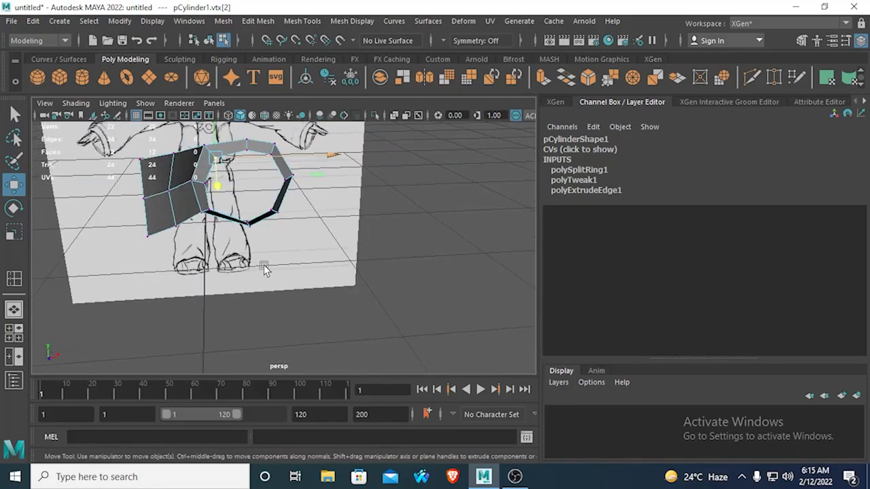
key("space")
key("space")
scroll(252, 303, "down", 12)
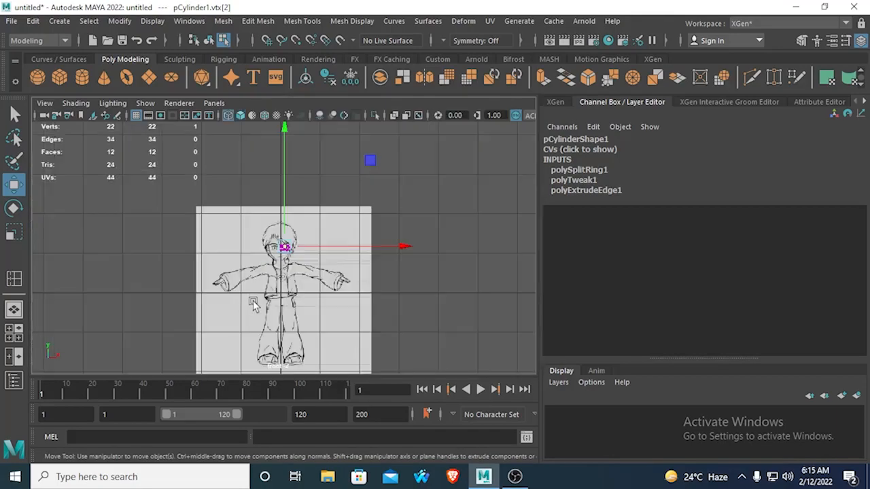
scroll(257, 303, "up", 6)
scroll(258, 303, "down", 2)
scroll(258, 303, "up", 10)
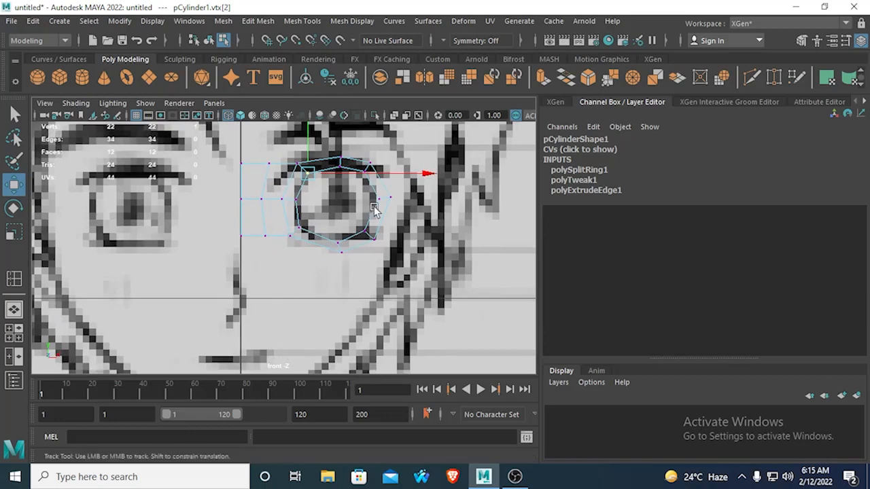
middle_click_drag(295, 318, 341, 213, "alt")
scroll(265, 245, "up", 1)
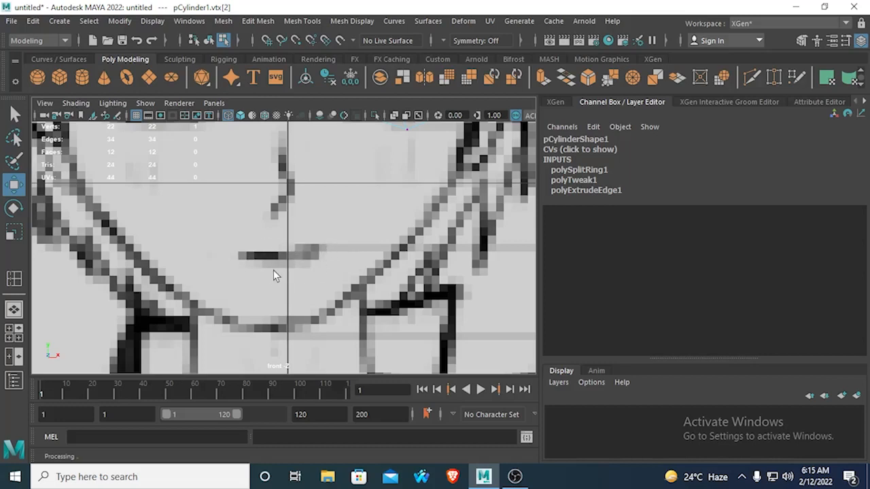
scroll(273, 269, "up", 5)
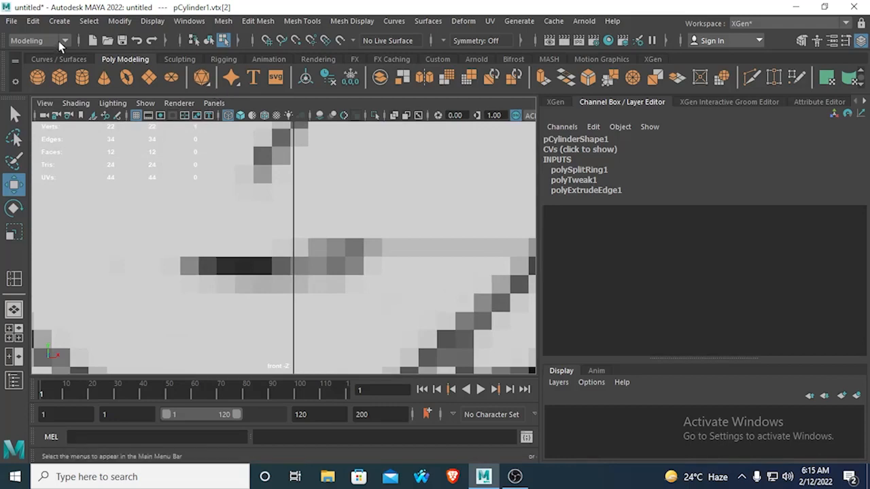
- Create a polygon cylinder and rotate it 90 degrees about X so its cap faces the front
left_click(80, 79)
scroll(285, 237, "down", 5)
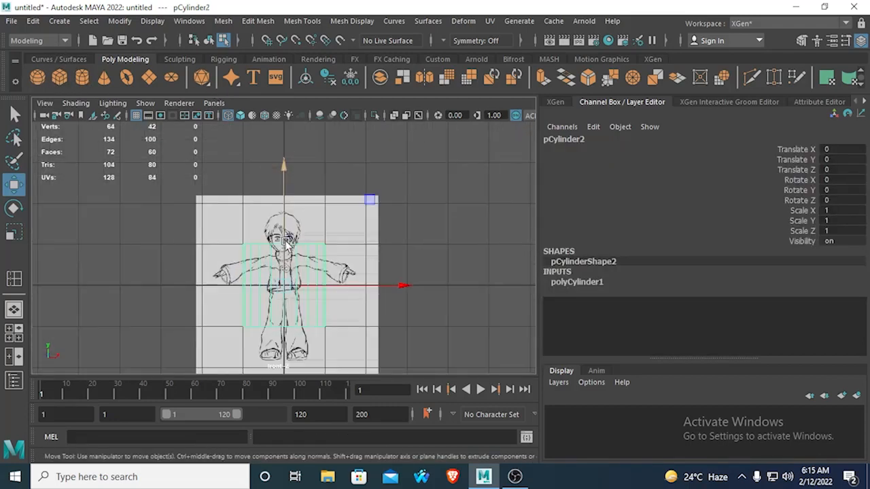
left_click(14, 208)
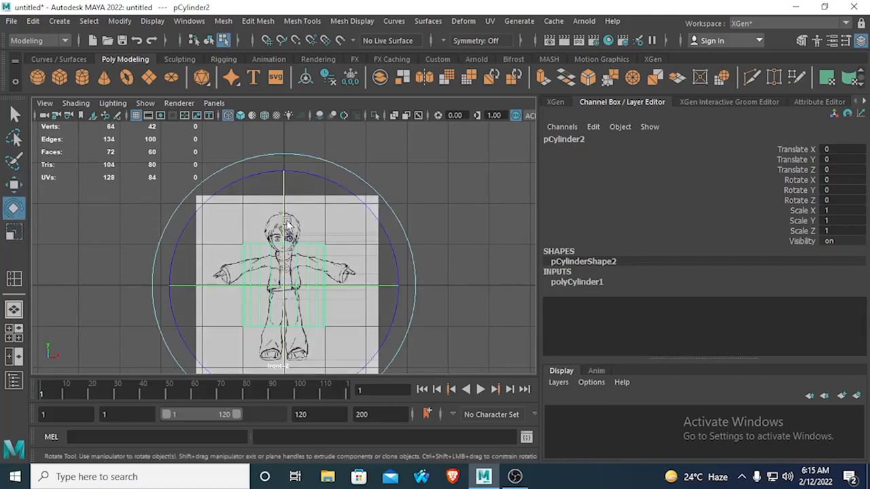
left_click_drag(287, 224, 290, 272)
left_click(835, 170)
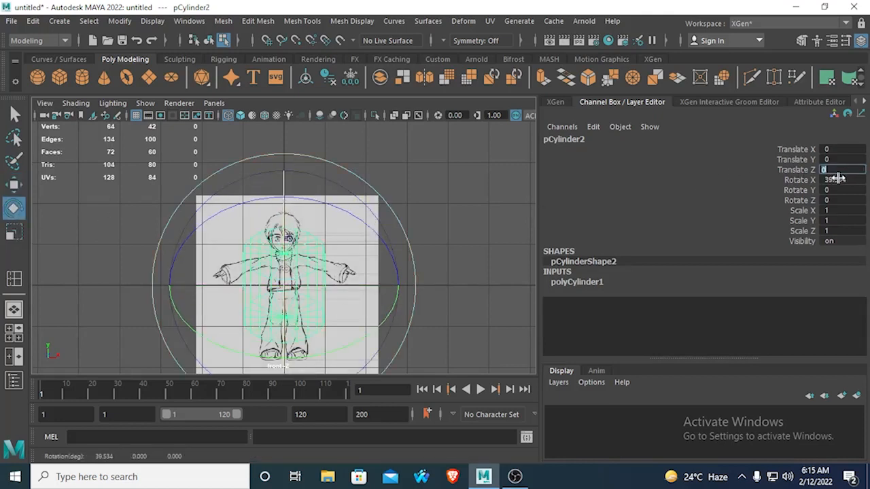
left_click(837, 180)
type("90")
key("Return")
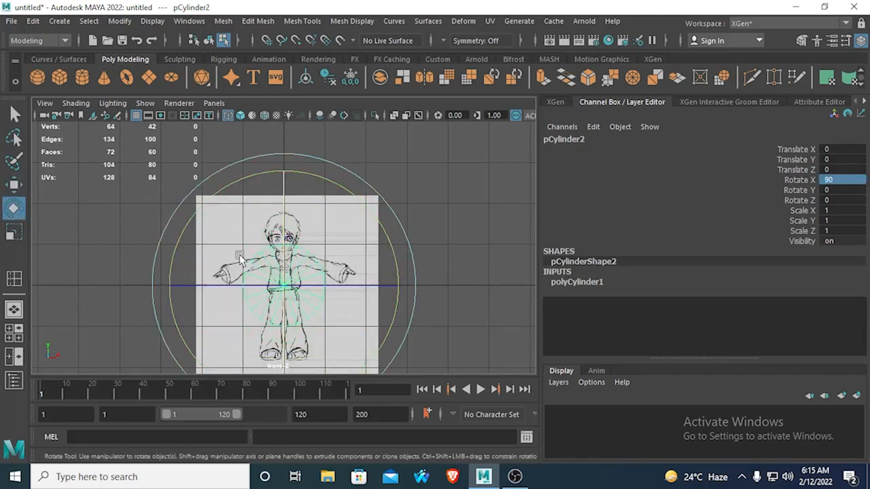
- Scale the cylinder uniformly to about 0.232 and raise it to the mouth at about Y 0.924
scroll(34, 265, "up", 1)
left_click(14, 231)
scroll(234, 286, "up", 3)
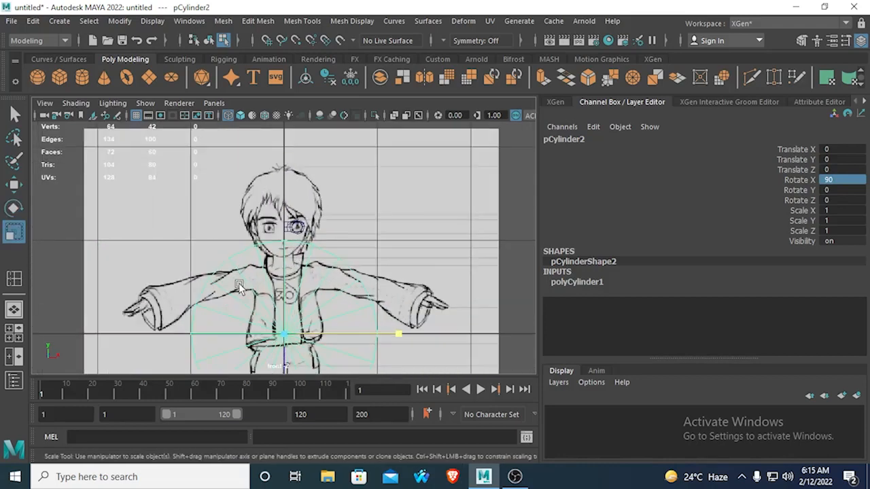
left_click_drag(283, 334, 157, 338)
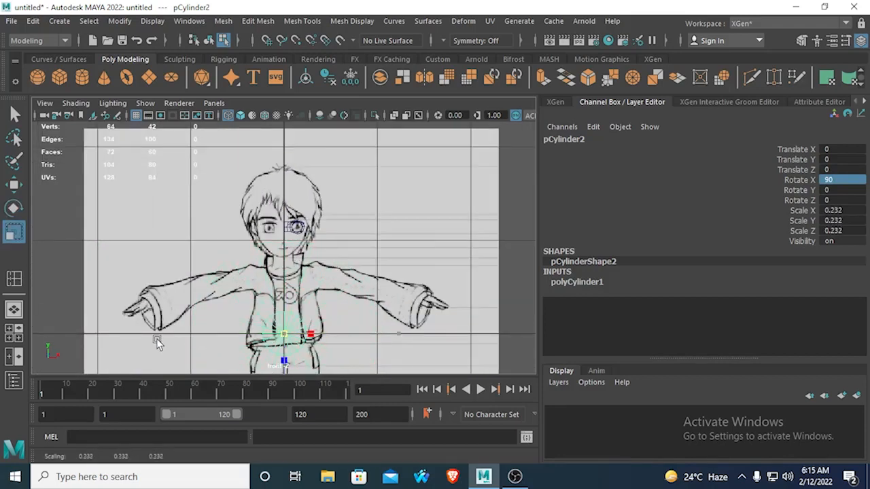
key("w")
left_click(15, 183)
scroll(282, 286, "up", 3)
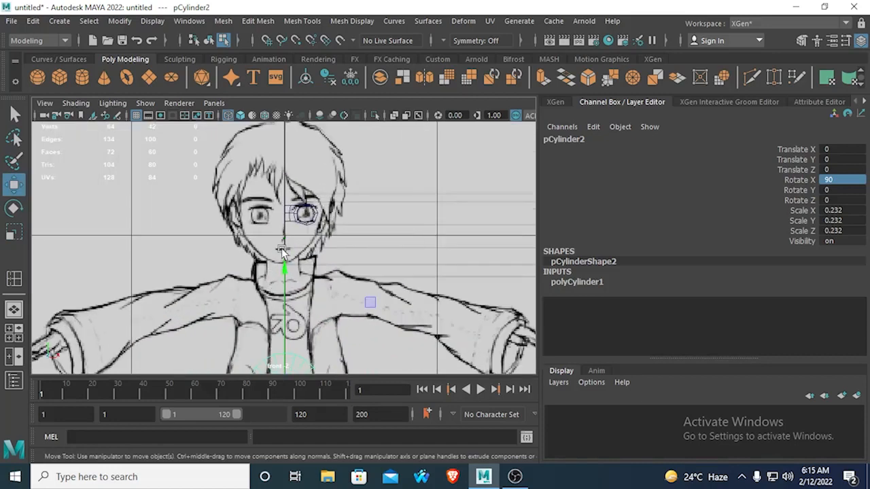
left_click_drag(286, 275, 279, 129)
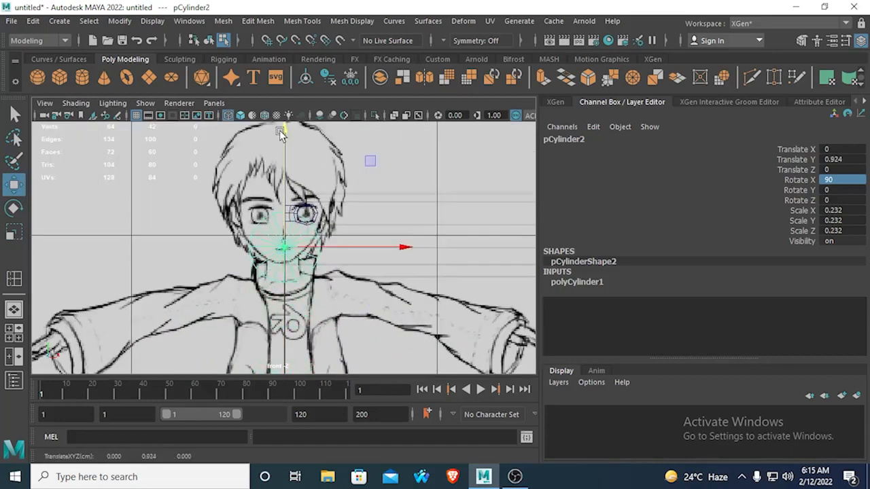
- Set the cylinder's axis subdivisions to 8
scroll(305, 273, "up", 6)
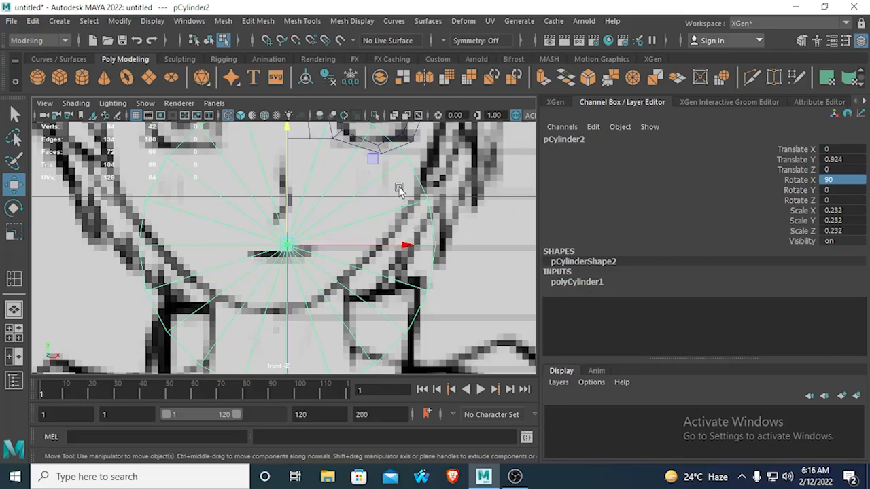
left_click(601, 283)
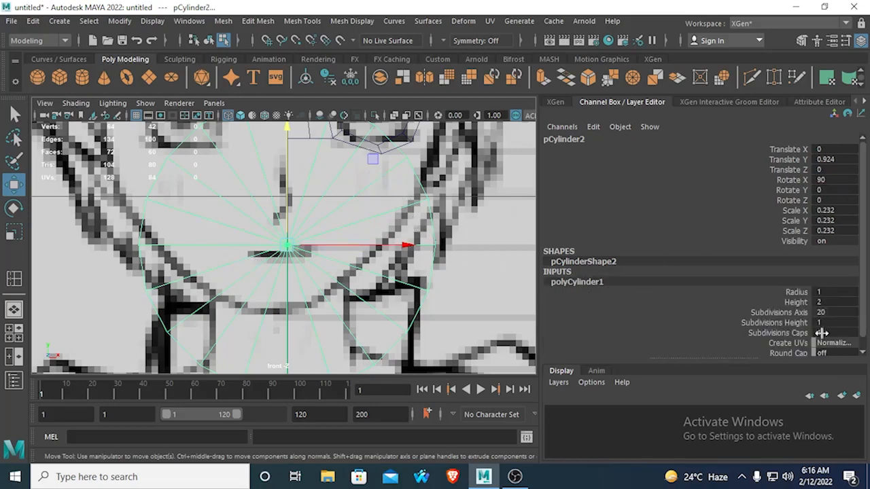
double_click(823, 313)
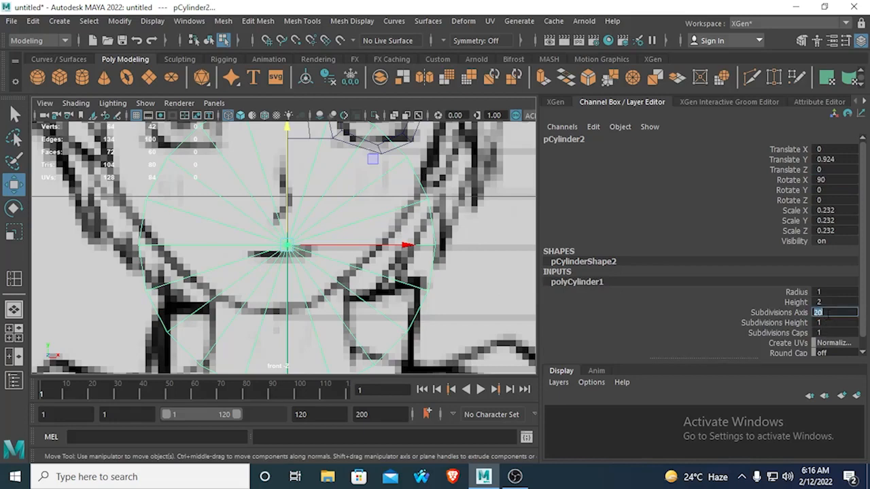
key("Return")
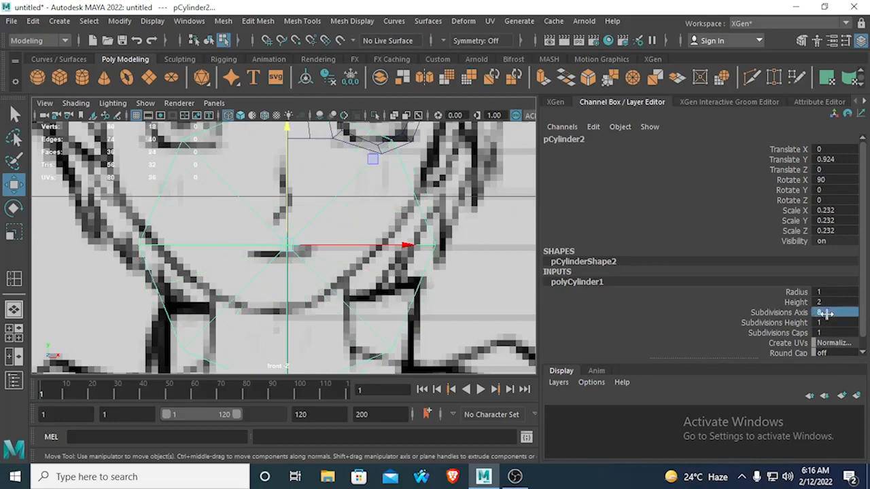
- Scale the cylinder to about 0.081 in X and 0.023 in Z to flatten it around the drawn mouth
left_click(14, 234)
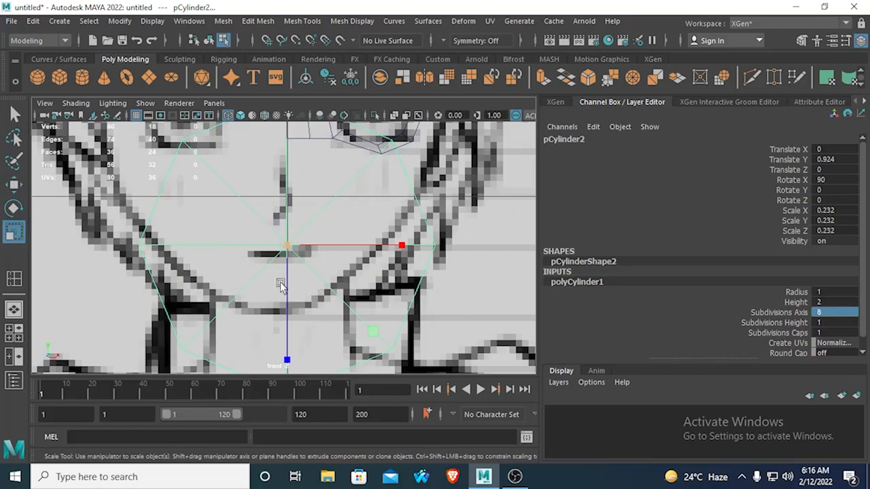
left_click_drag(285, 362, 285, 284)
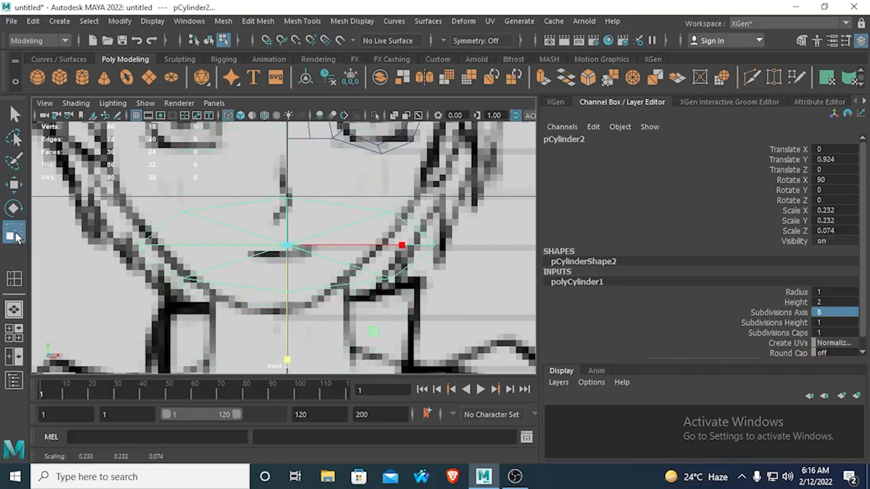
left_click_drag(397, 248, 239, 269)
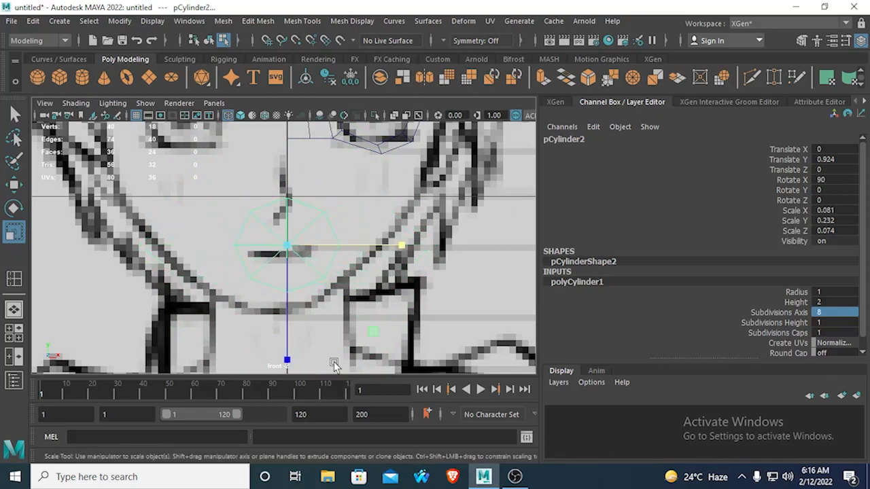
left_click_drag(286, 360, 274, 280)
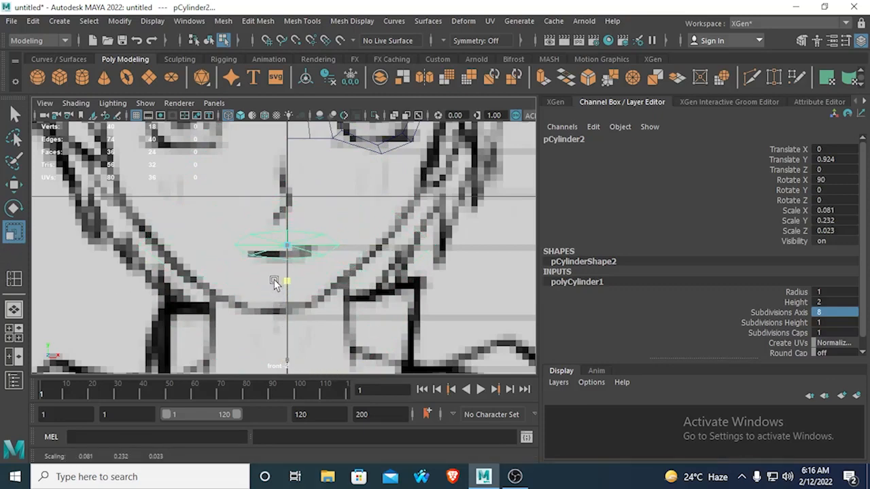
- Lower the flattened cylinder to about Y 0.911 so it is centred on the mouth line in the front drawing
key("w")
scroll(271, 292, "up", 2)
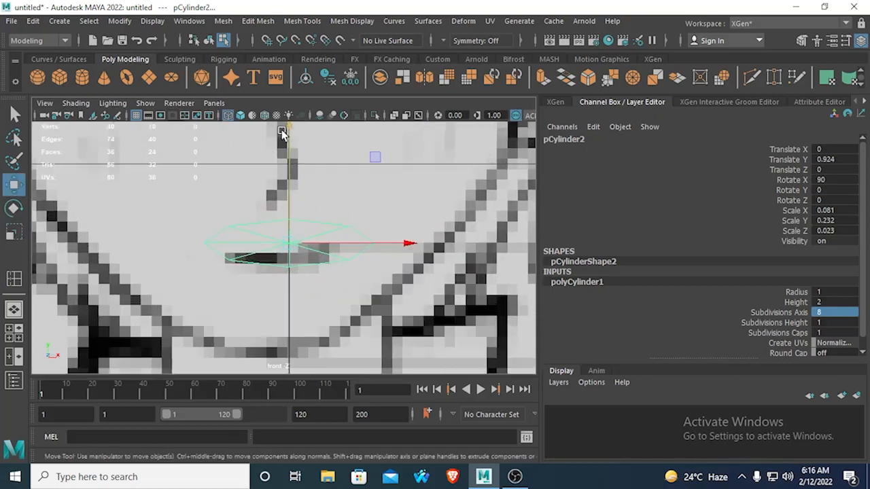
scroll(276, 217, "up", 1)
left_click_drag(289, 127, 295, 138)
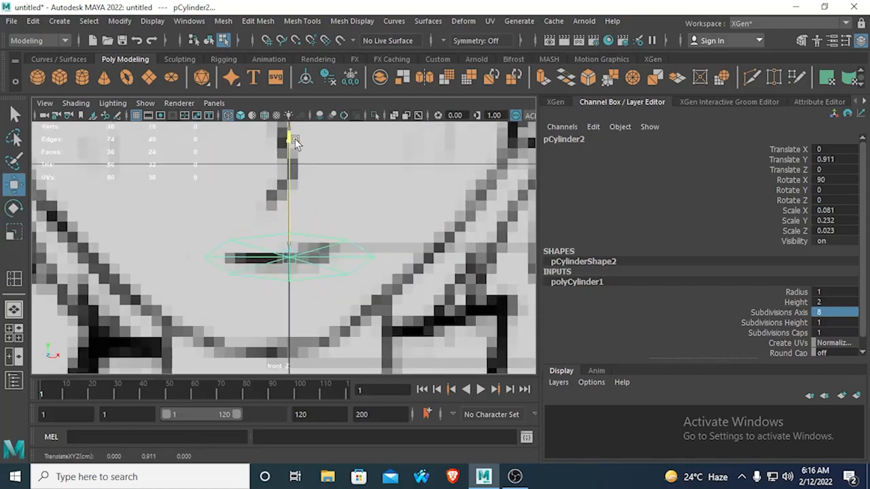
scroll(312, 294, "up", 2)
scroll(314, 294, "up", 2)
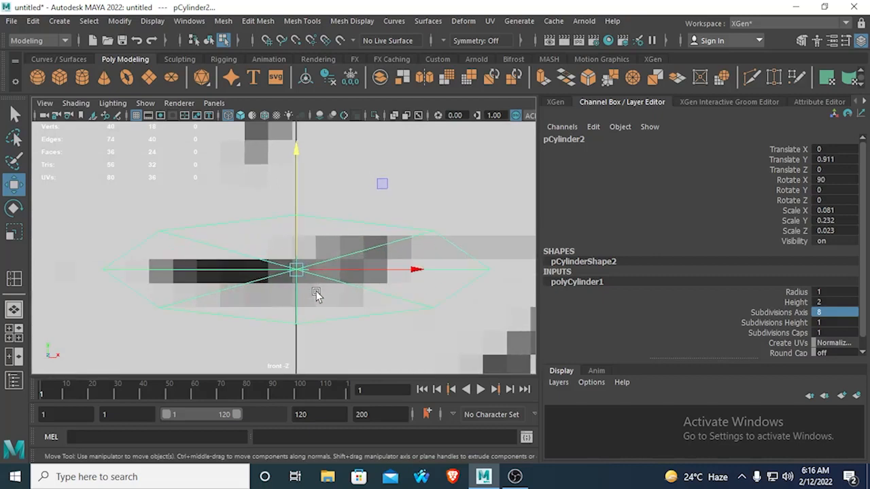
- Delete the mouth cylinder's side and back cap faces, keeping only the front cap
key("space")
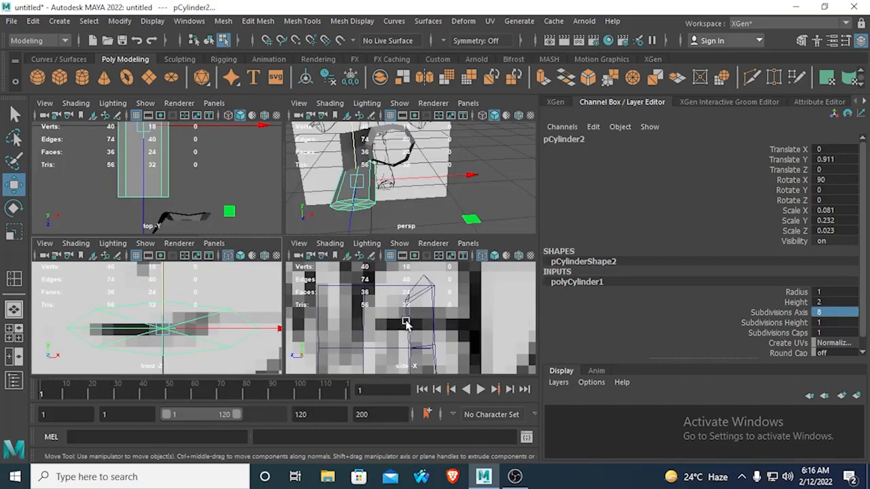
key("space")
scroll(375, 305, "up", 4)
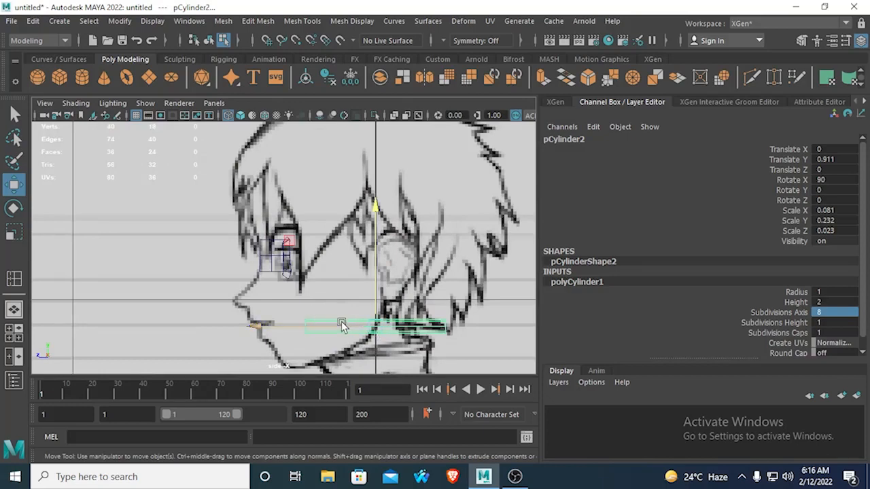
key("space")
key("space")
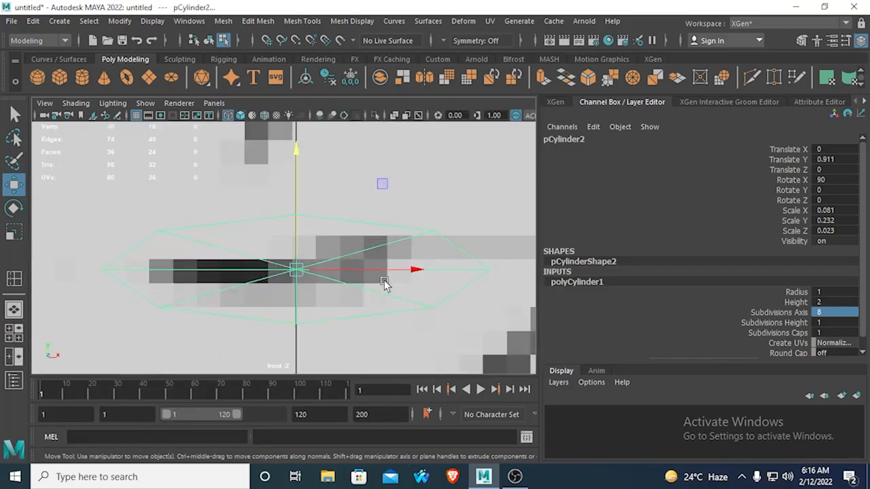
key("space")
key("space")
key("space")
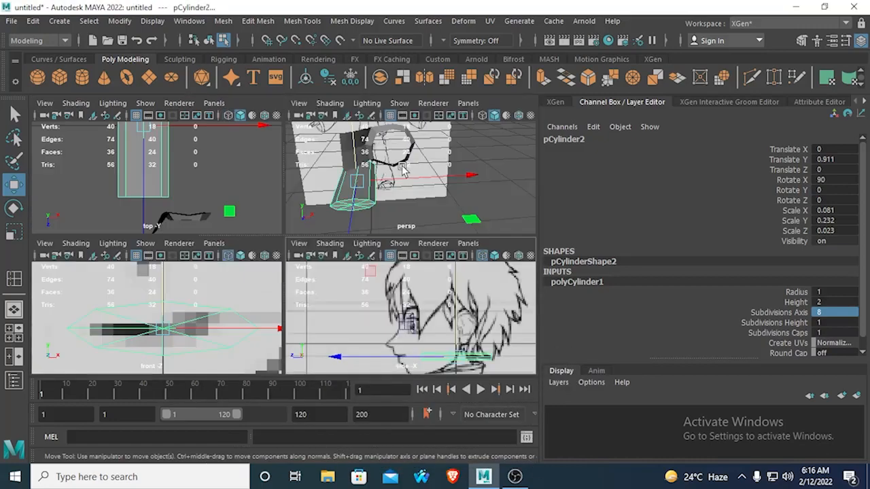
key("space")
left_click_drag(364, 308, 380, 278, "alt")
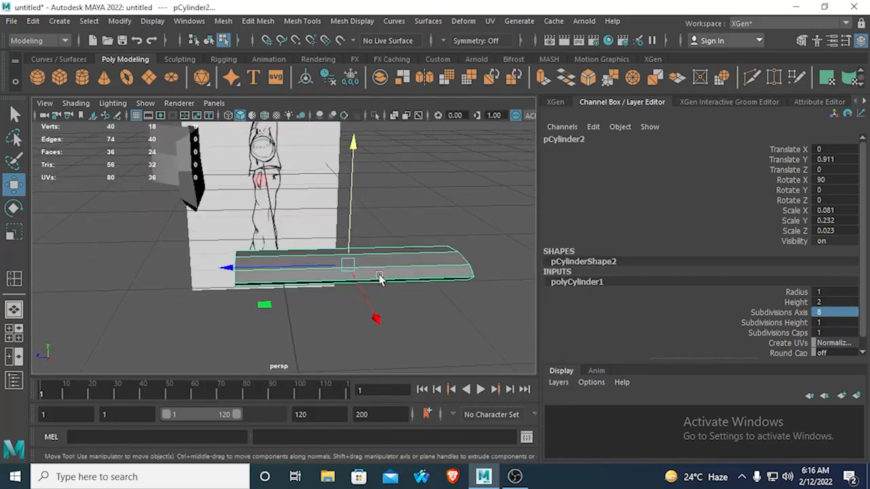
right_click_drag(397, 272, 387, 174)
left_click_drag(362, 181, 516, 368)
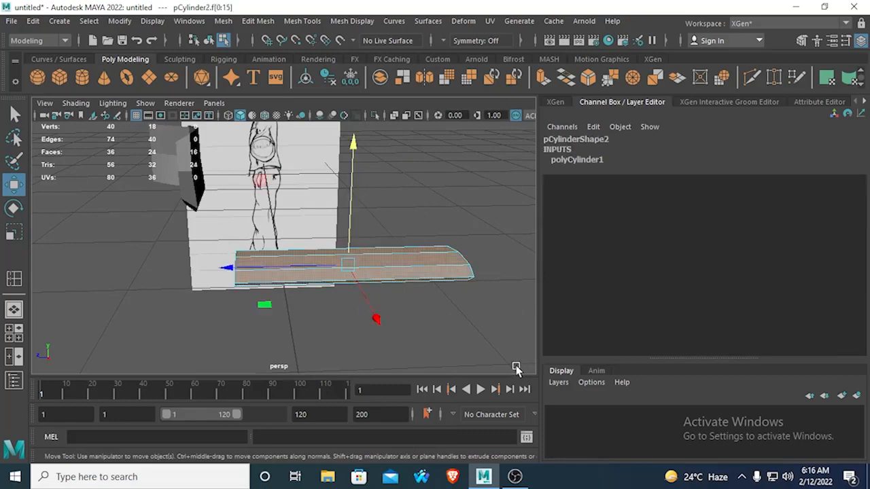
key("Delete")
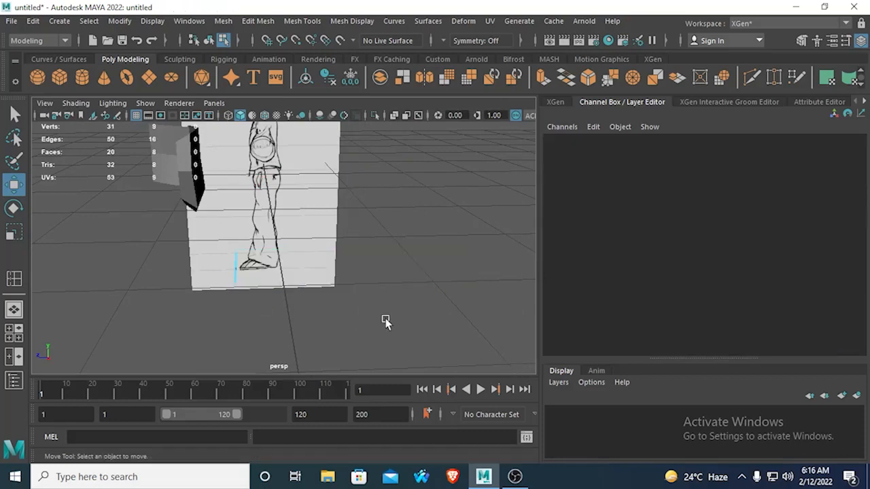
- Move the remaining mouth cap forward along Z to about 0.389, onto the lips of the side profile
key("space")
key("space")
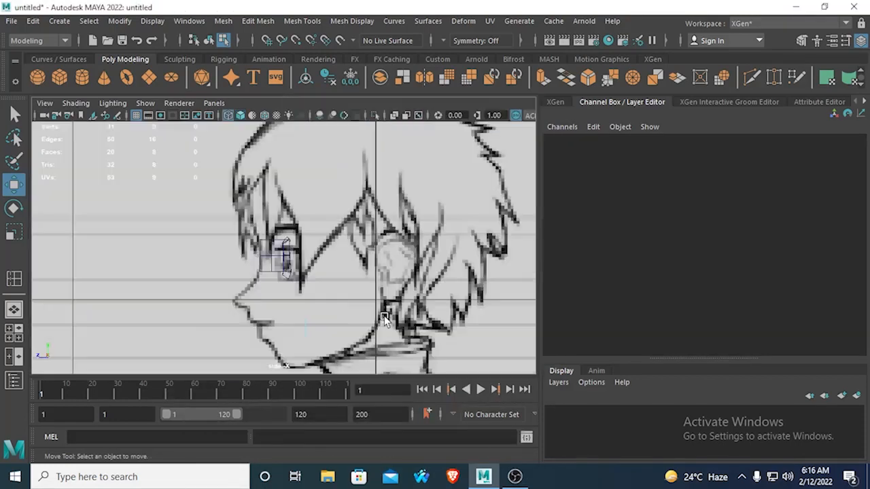
scroll(322, 323, "up", 5)
middle_click_drag(306, 337, 316, 195, "alt")
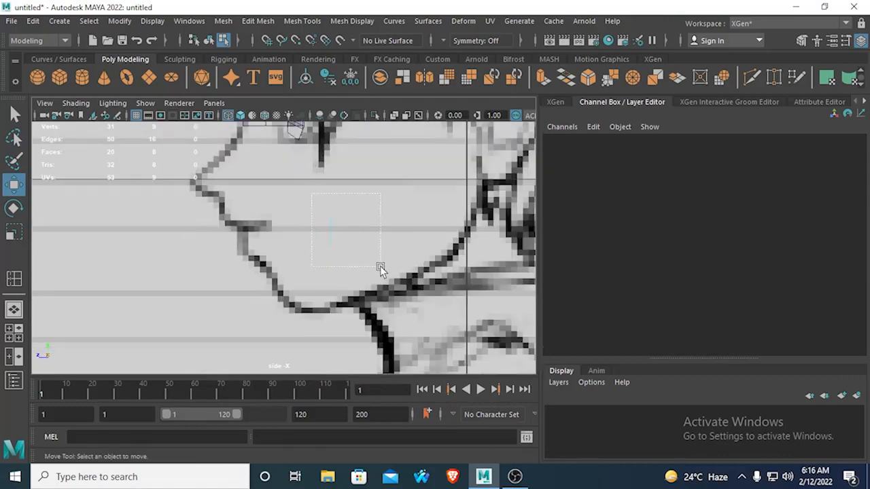
left_click_drag(312, 193, 380, 265)
left_click_drag(209, 229, 119, 231)
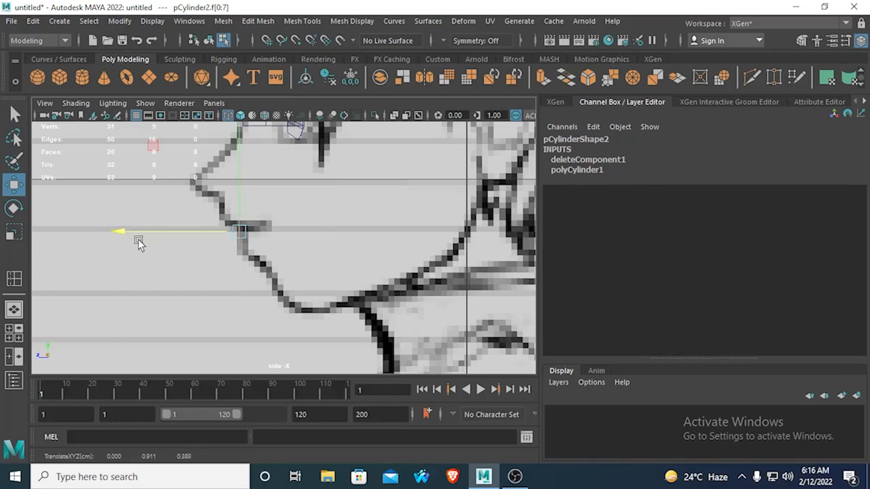
key("space")
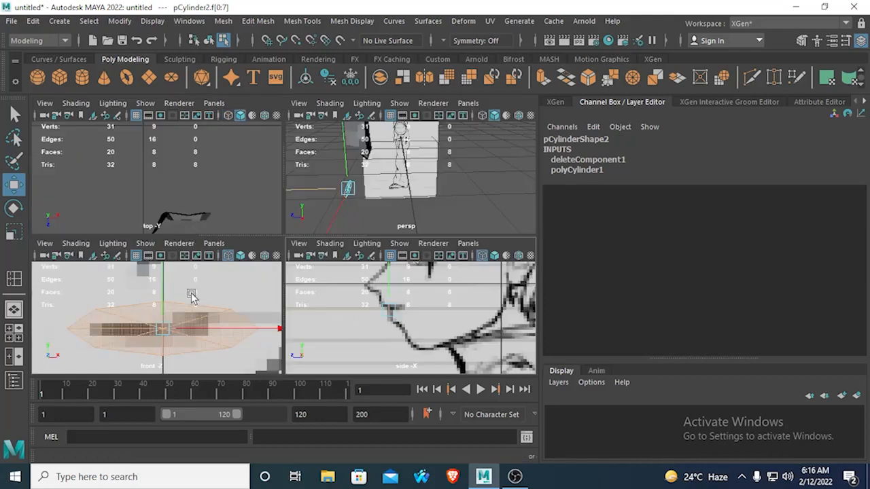
- Examine the mouth cap's placement against the reference drawings from the side and in perspective
key("space")
key("space")
key("space")
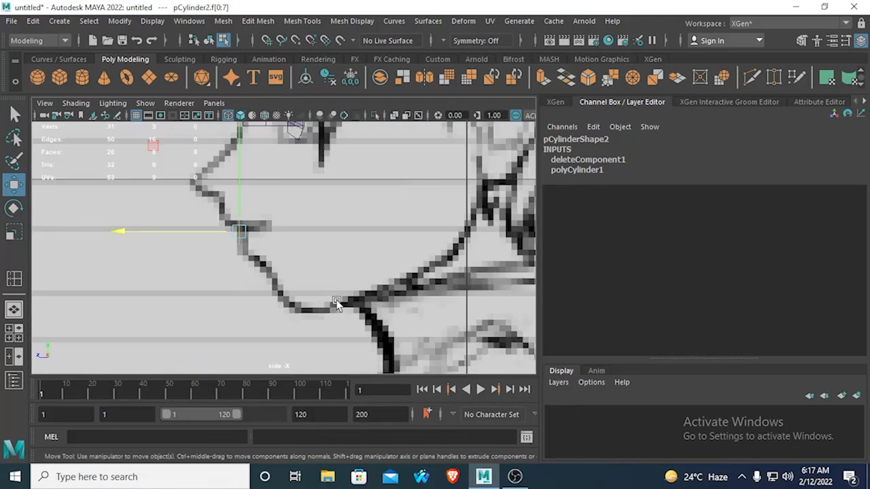
key("space")
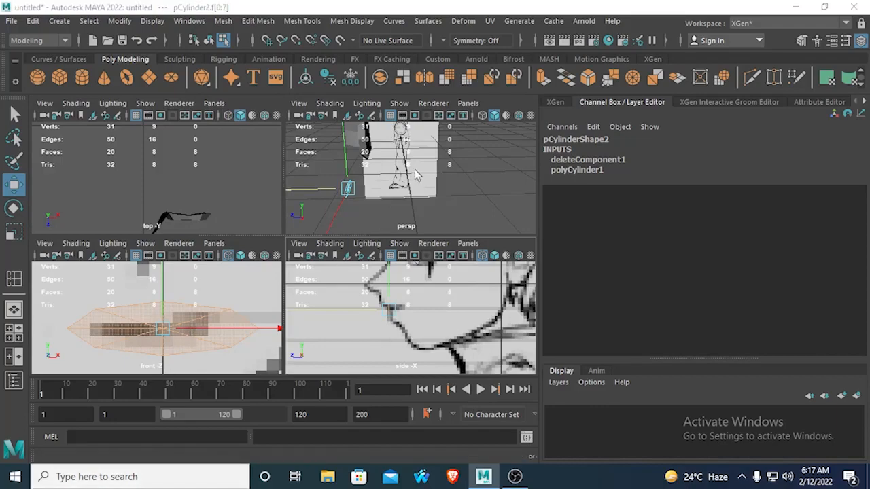
key("space")
left_click_drag(217, 263, 272, 314, "alt")
middle_click_drag(272, 315, 306, 279, "alt")
scroll(311, 275, "up", 5)
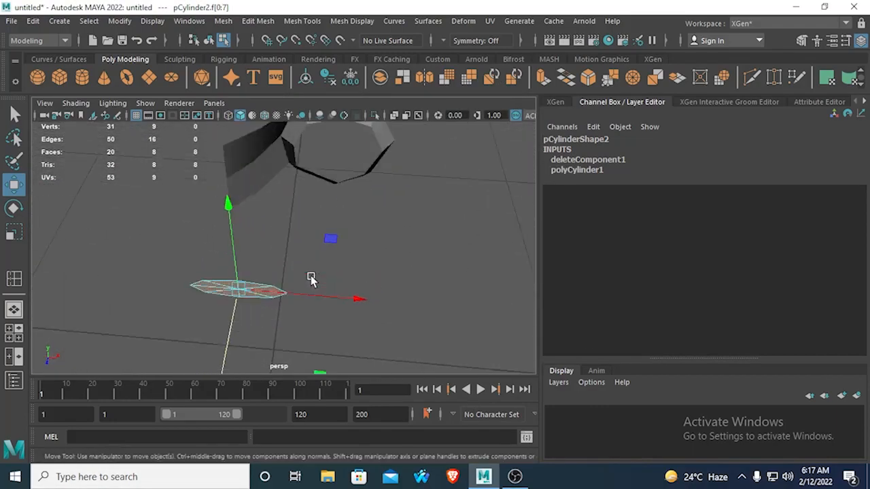
scroll(302, 280, "down", 2)
left_click_drag(301, 280, 308, 254, "alt")
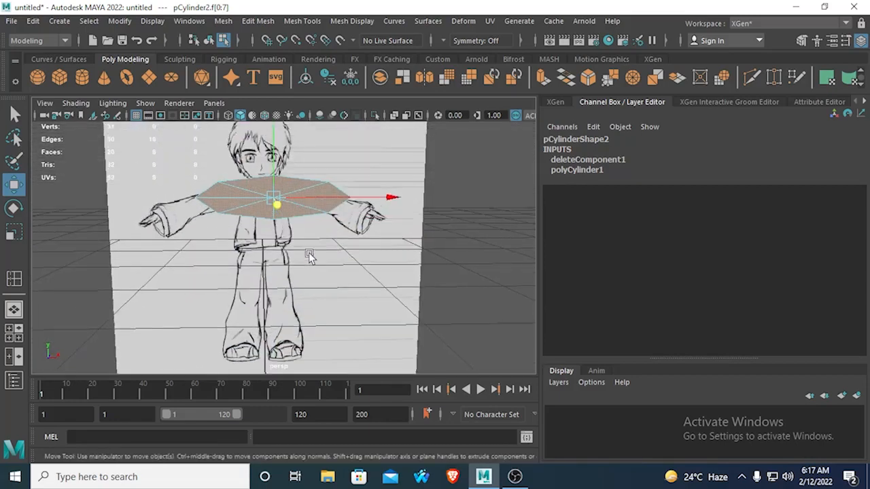
key("space")
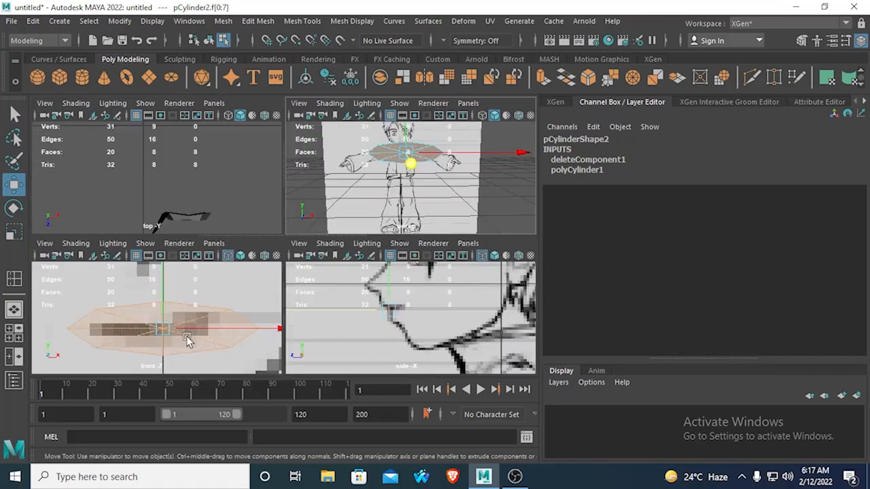
- Extrude the mouth cap's outer border edges and scale them outward evenly to form a surrounding ring around the drawn mouth
key("space")
scroll(303, 277, "down", 5)
scroll(304, 279, "up", 6)
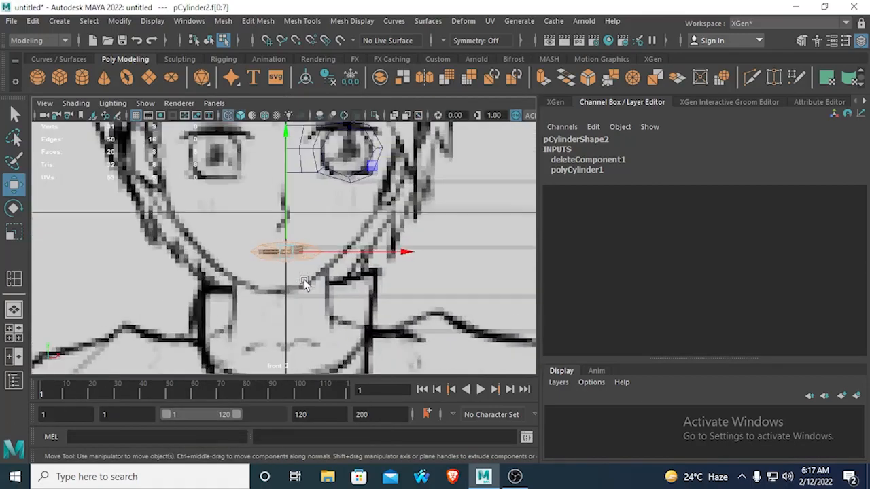
scroll(304, 279, "up", 3)
right_click_drag(268, 178, 267, 148)
left_click(259, 225)
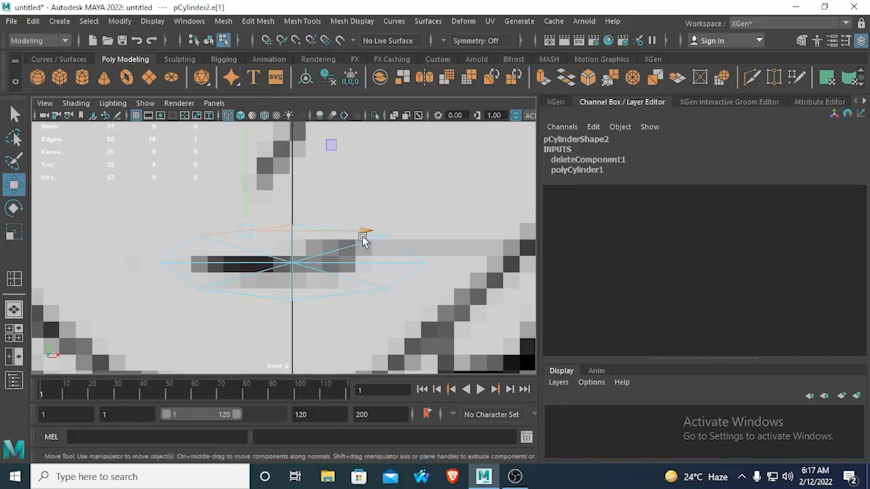
double_click(195, 247)
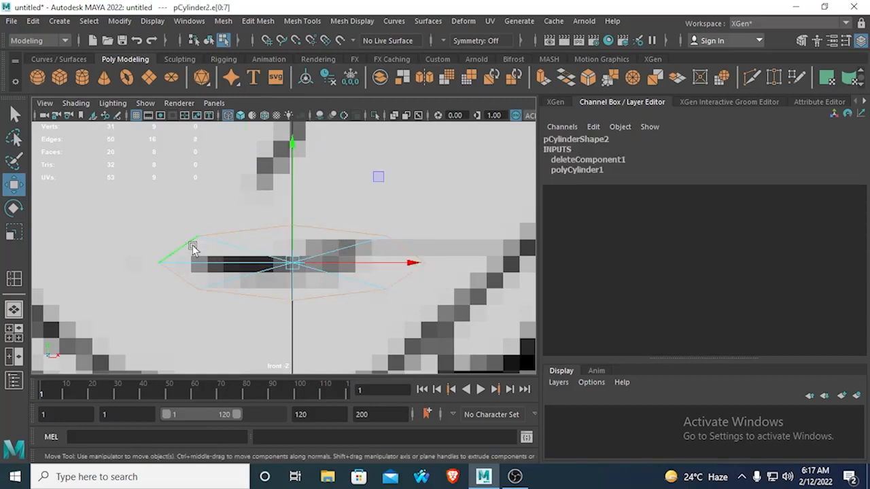
left_click(541, 77)
key("r")
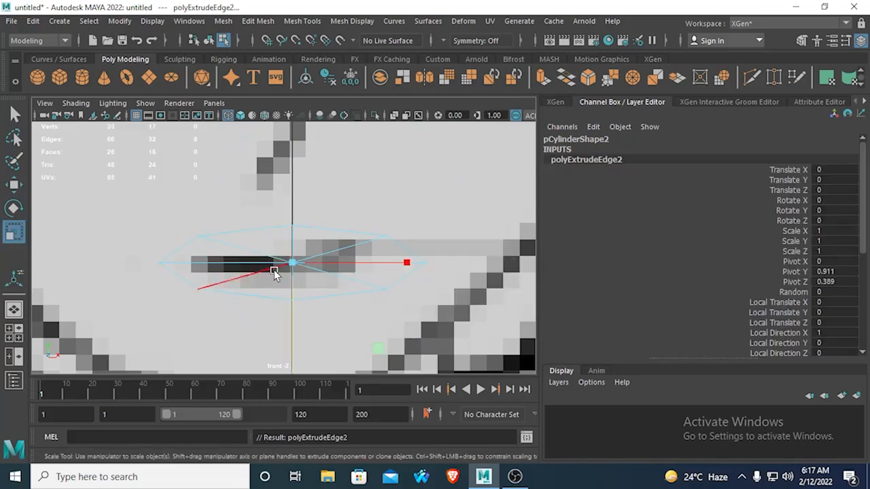
left_click_drag(294, 265, 295, 265)
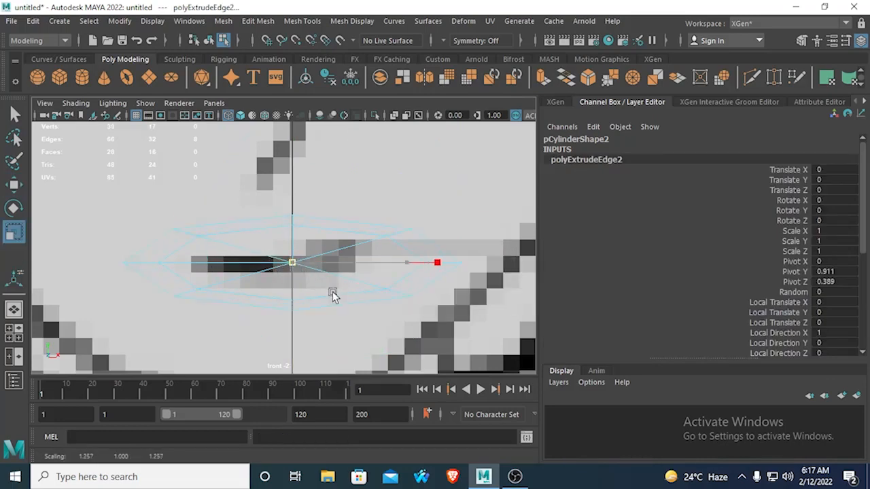
left_click_drag(332, 293, 352, 304)
- Delete the inner cap faces of the mouth piece, leaving only the extruded outer ring
right_click(251, 257)
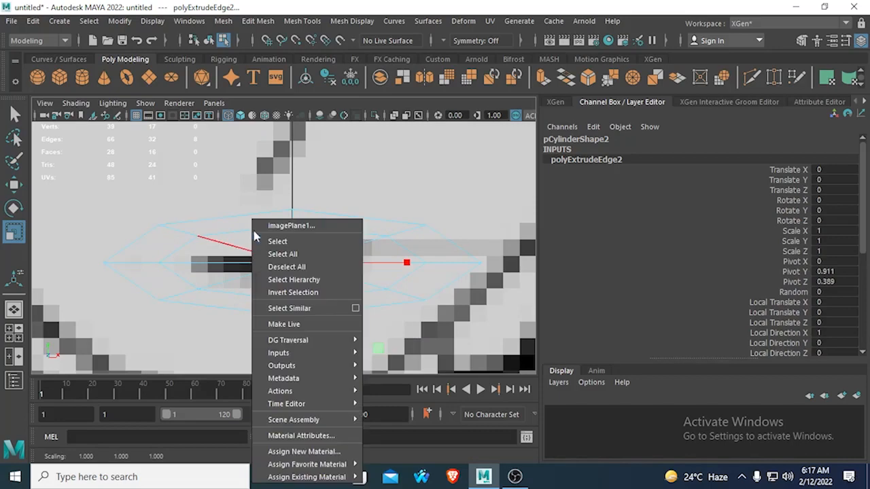
right_click(242, 245)
right_click_drag(232, 246, 235, 161)
left_click_drag(235, 252, 341, 275)
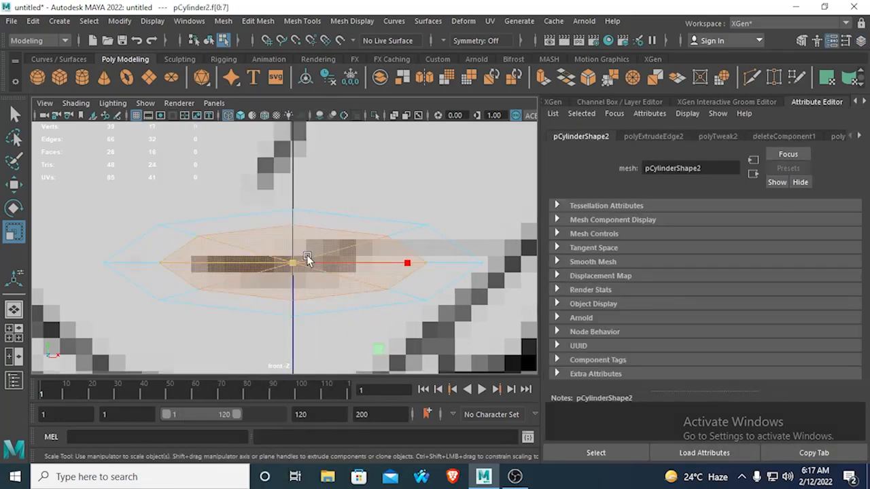
key("Delete")
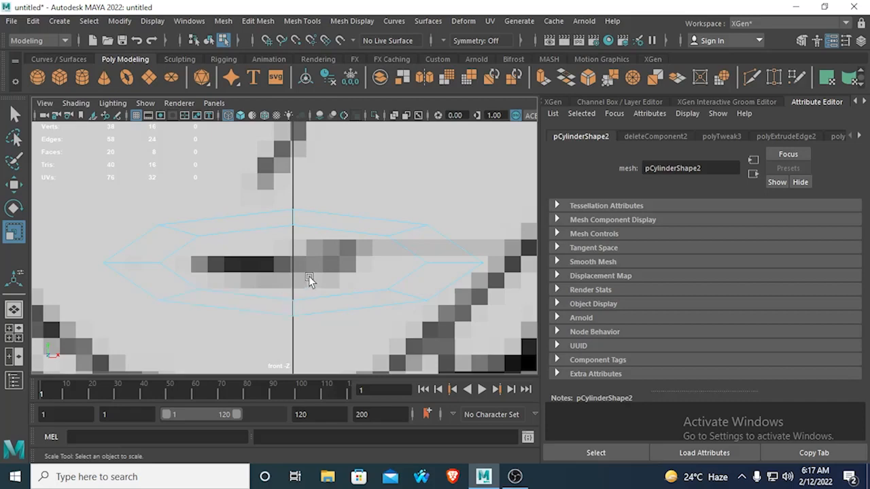
- Split the mouth ring's upper-left segment next to the centre using To Edge Ring and Split
key("space")
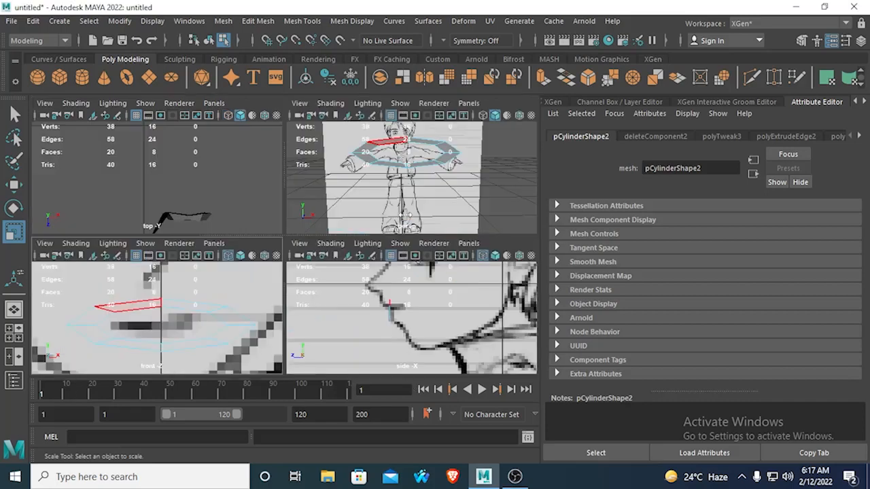
key("space")
mouse_move(208, 306)
left_mouse_down("alt")
mouse_move(142, 332)
mouse_move(188, 344)
mouse_move(269, 274)
left_mouse_up("alt")
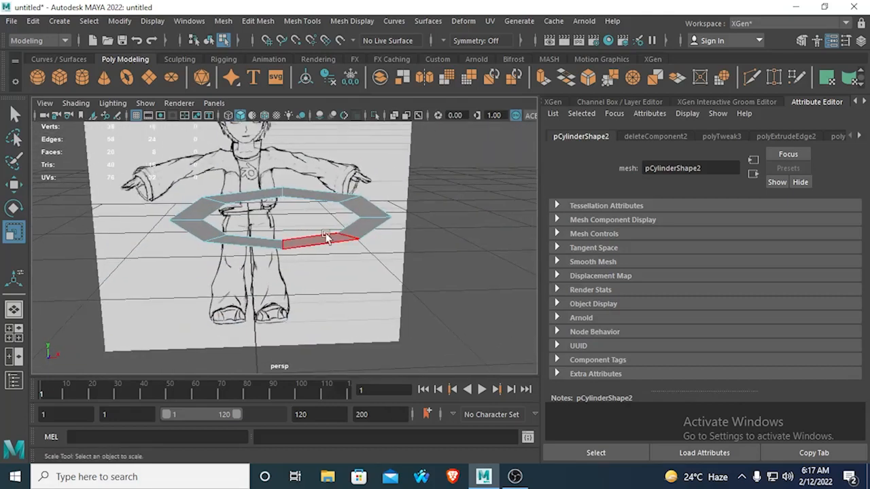
left_click(307, 197)
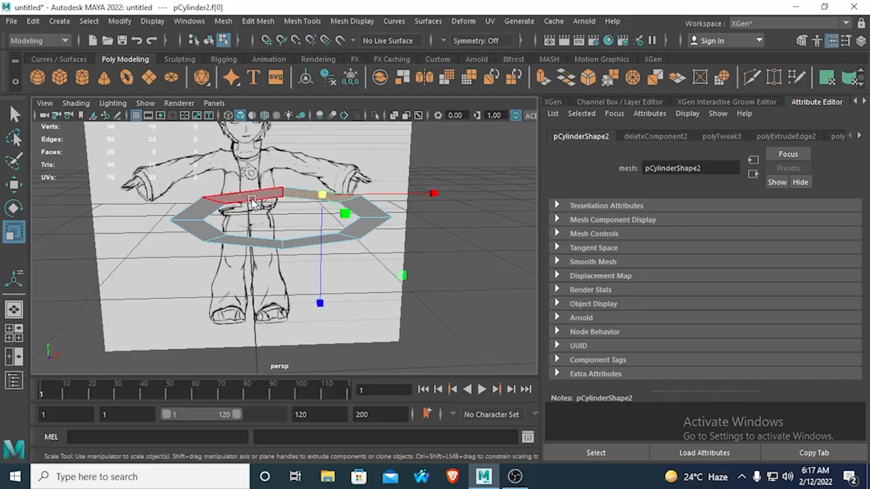
key("q")
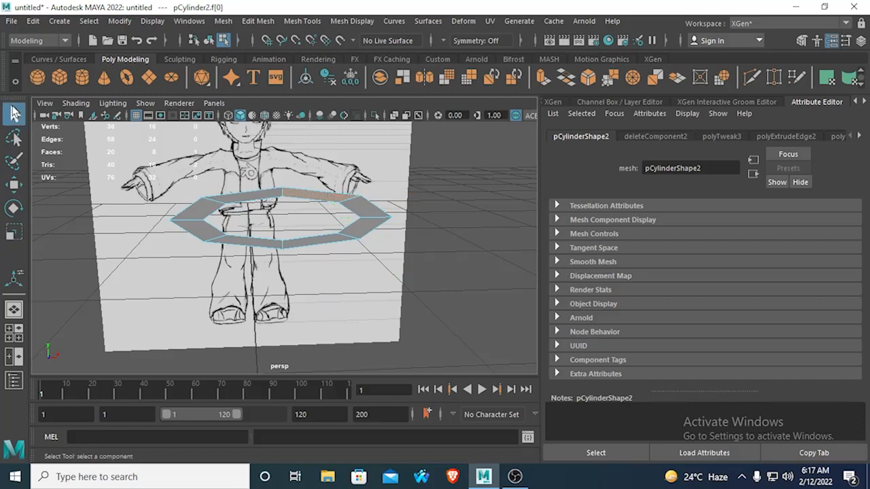
left_click(248, 189)
right_click_drag(252, 193, 236, 143)
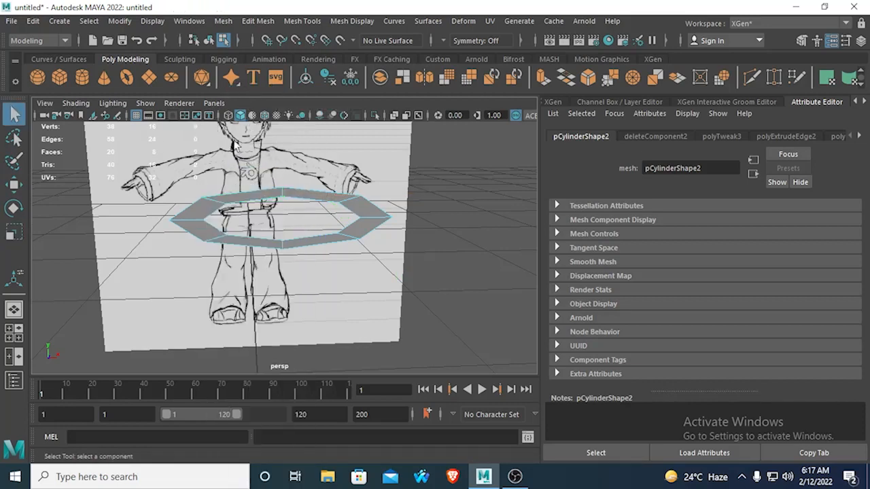
right_click(252, 191, "ctrl")
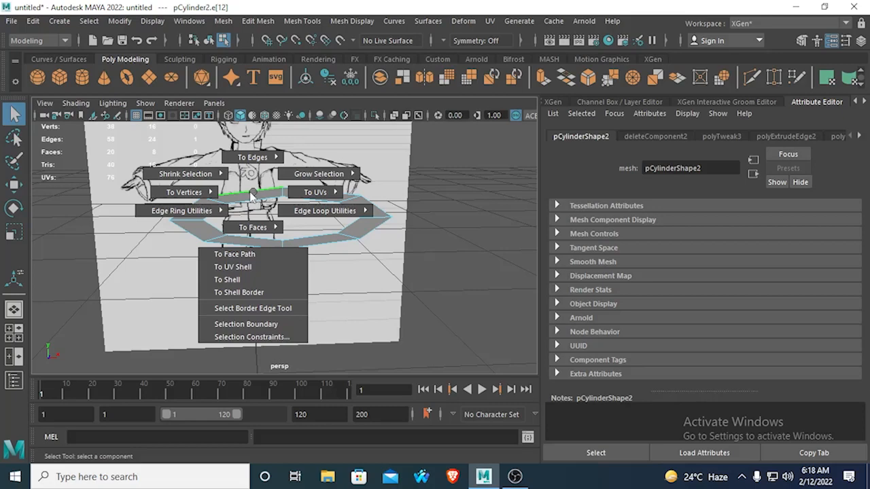
mouse_move(190, 220)
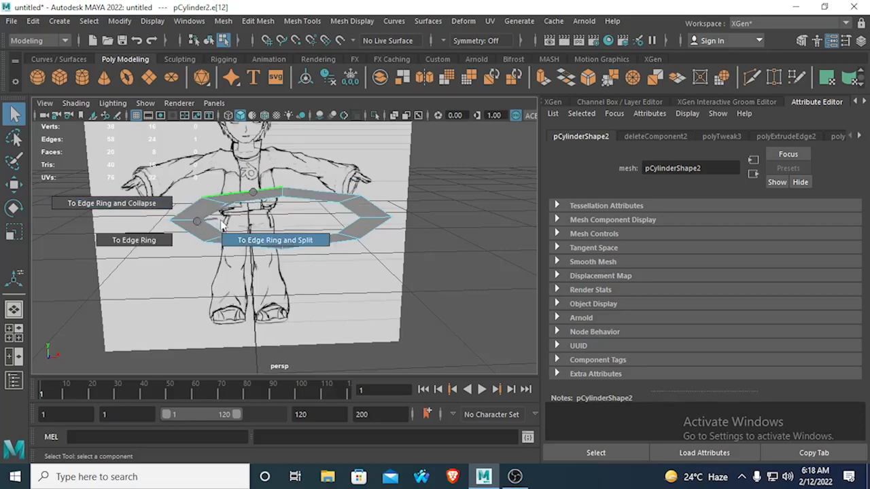
left_click(254, 241)
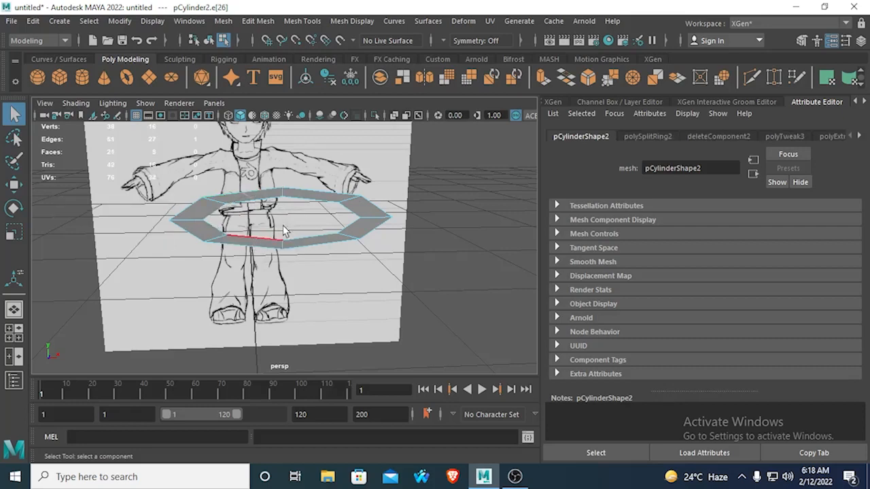
- Split the ring's upper-right, lower-right and lower-left segments beside the centre with To Edge Ring and Split
left_click(315, 195)
right_click(316, 195, "shift")
mouse_move(197, 202)
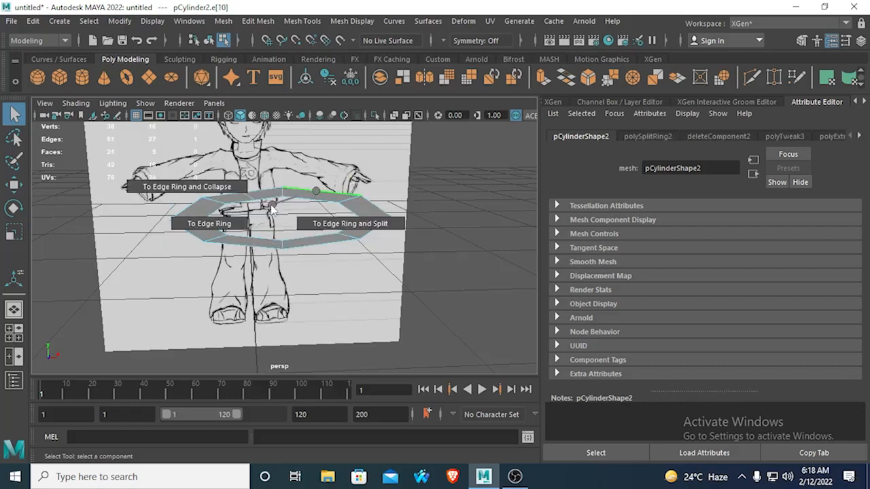
left_click(304, 252)
left_click(302, 238)
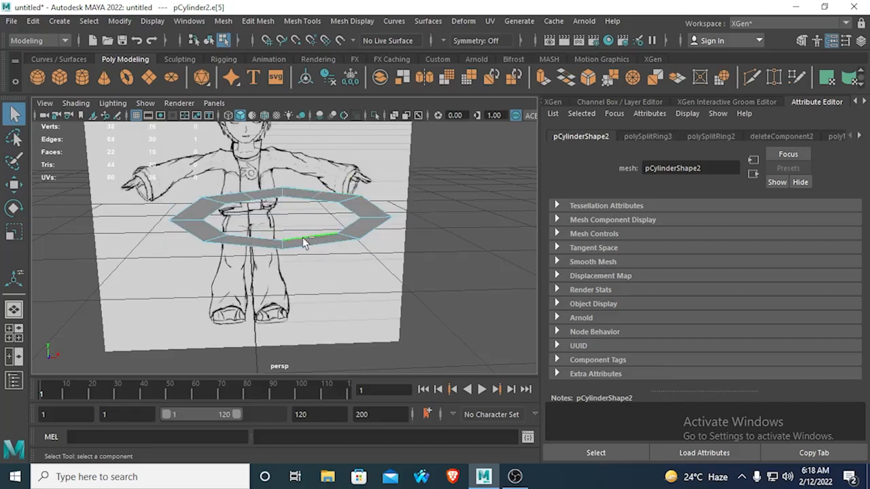
right_click_drag(302, 238, 303, 271, "ctrl")
left_click(248, 241)
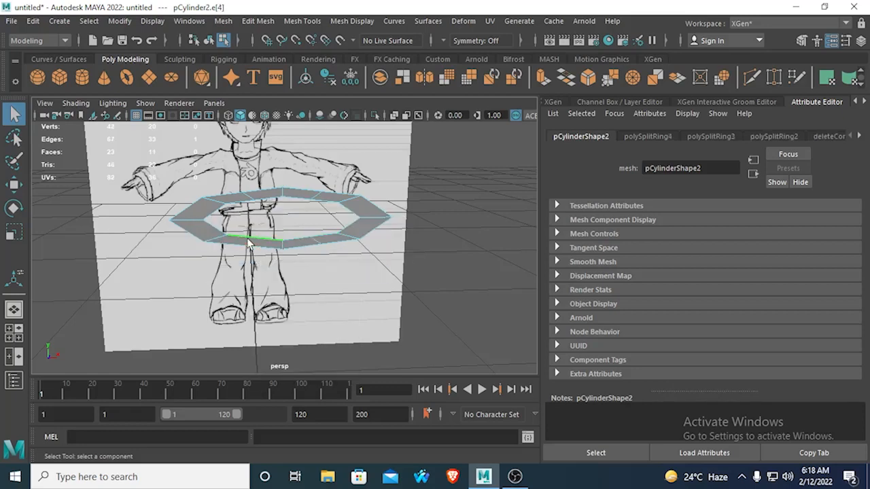
right_click_drag(248, 242, 293, 269, "ctrl")
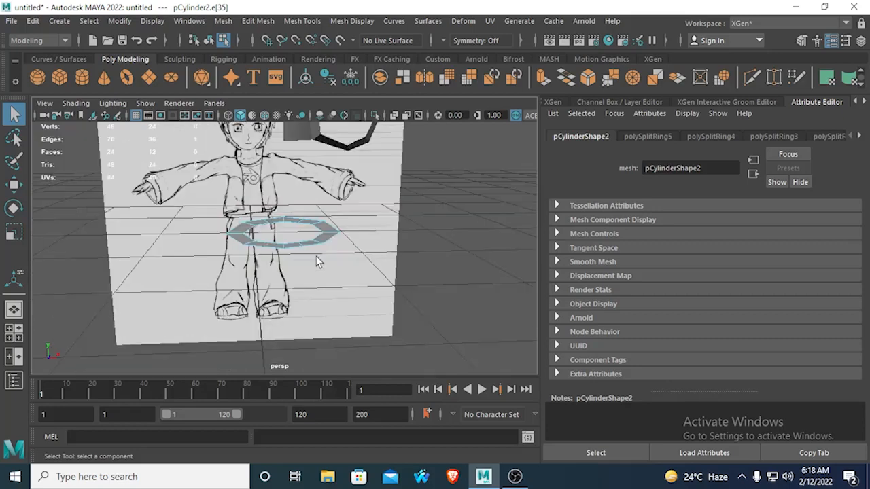
- Try to rotate the new upper-left split edge of the mouth ring in the front view
key("space")
key("space")
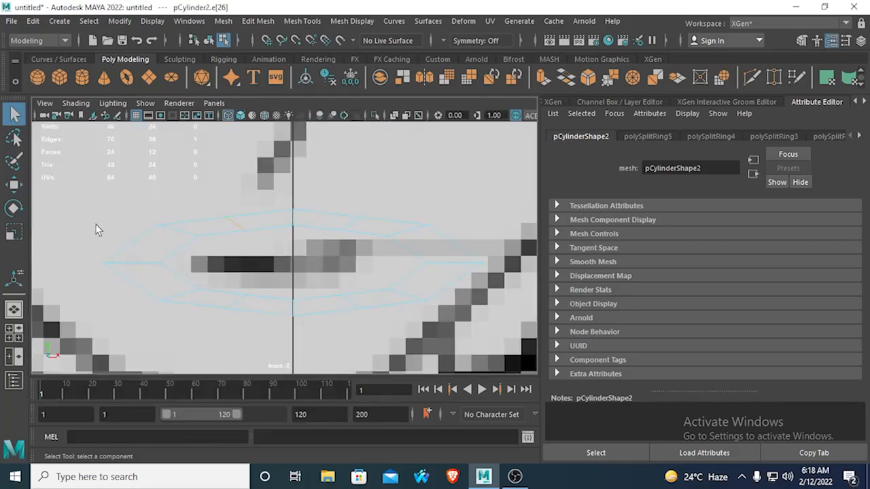
key("e")
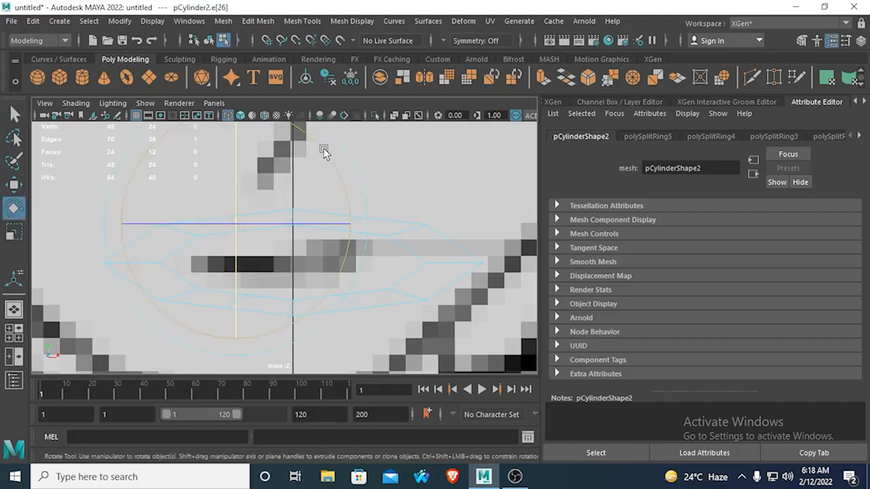
left_click_drag(319, 147, 318, 235)
key("ctrl+z")
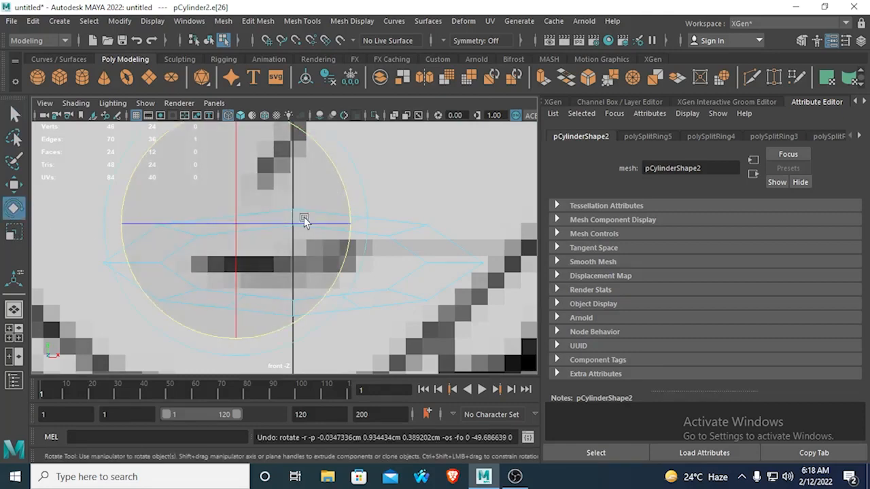
key("q")
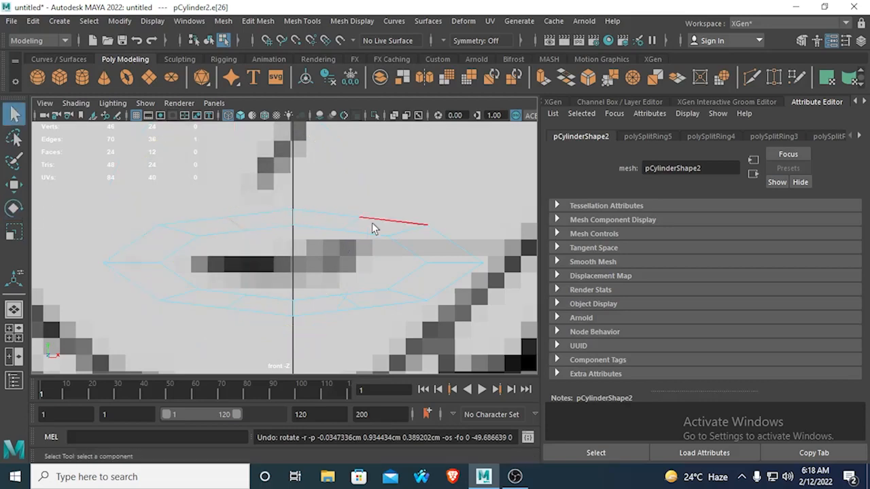
- Enable Object X symmetry and rotate the two upper split edges of the mouth ring until they stand vertical
left_click(350, 224)
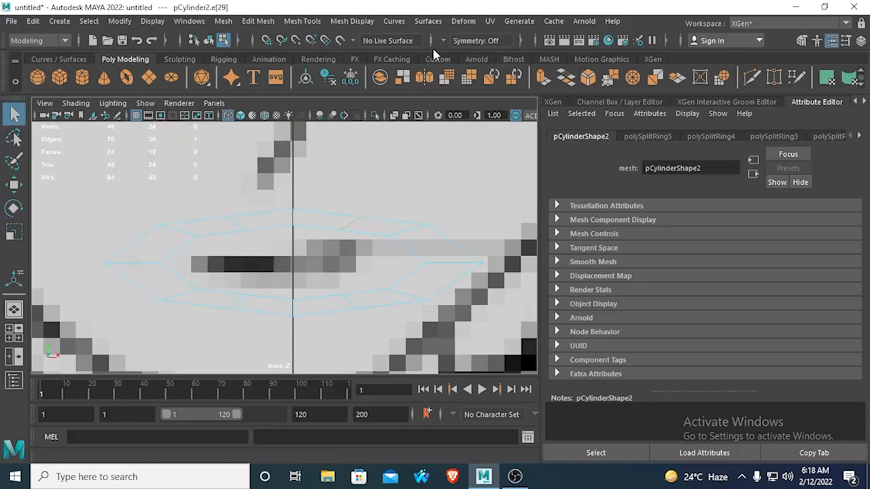
left_click(474, 41)
left_click(479, 62)
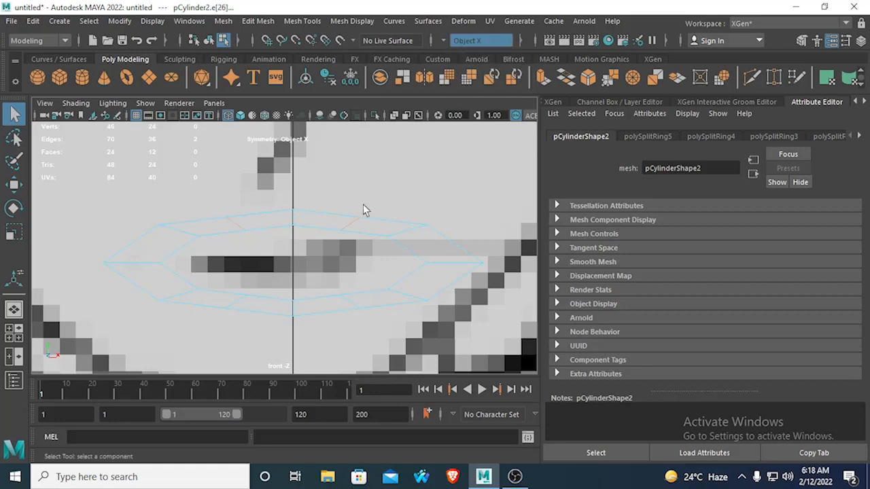
key("e")
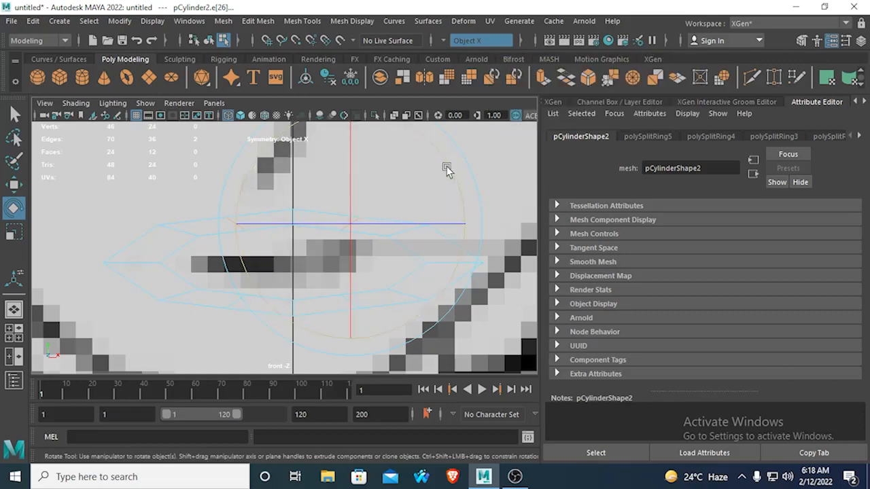
left_click_drag(447, 167, 354, 127)
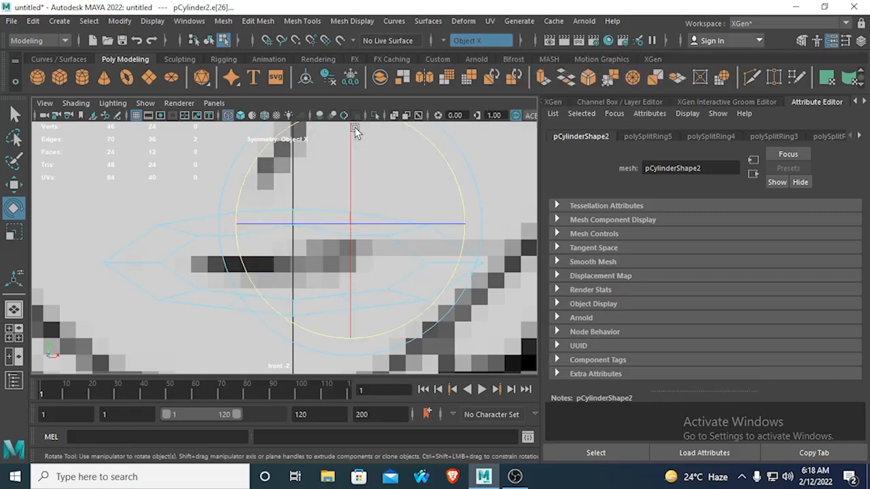
- Rotate the two lower split edges of the mouth ring symmetrically until they stand vertical
left_click(234, 301)
left_click_drag(329, 245, 242, 190)
key("q")
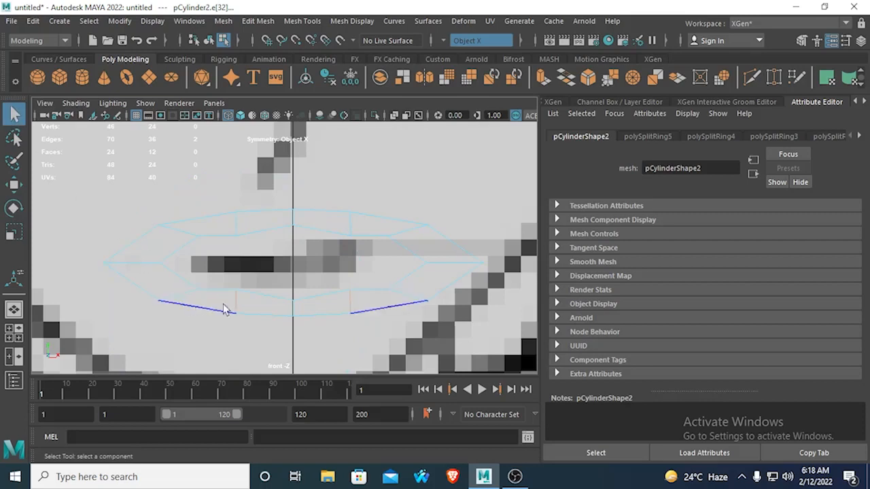
- Scale the four inner vertices beside the mouth ring's centre apart vertically by about 1.2 in the front view
right_click_drag(237, 288, 211, 257)
right_click_drag(233, 286, 169, 129)
left_click_drag(223, 276, 242, 296)
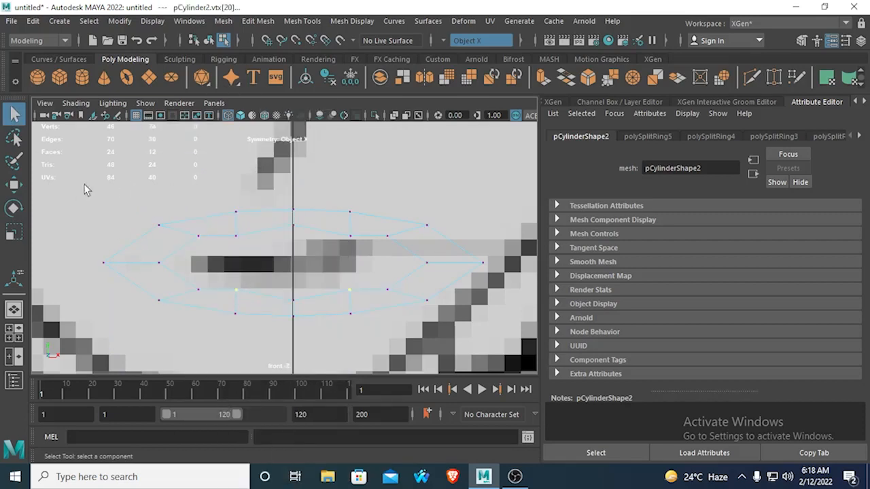
left_click(13, 232)
scroll(181, 297, "down", 5)
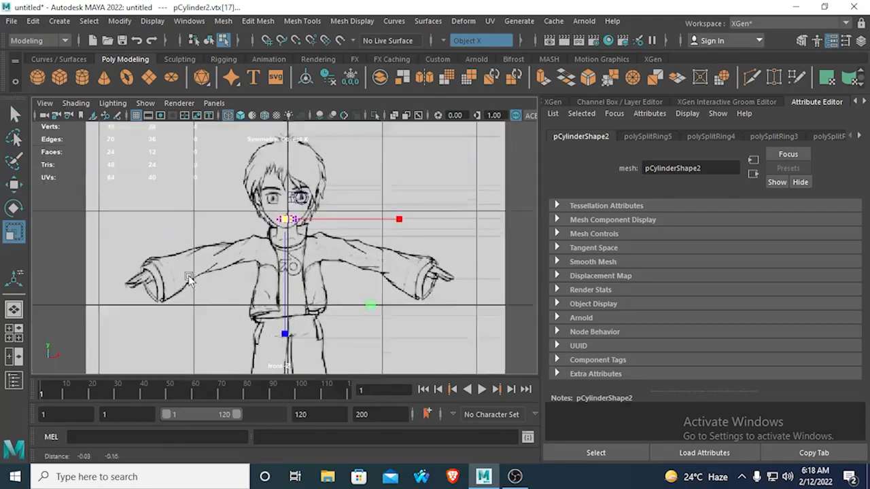
scroll(271, 252, "up", 8)
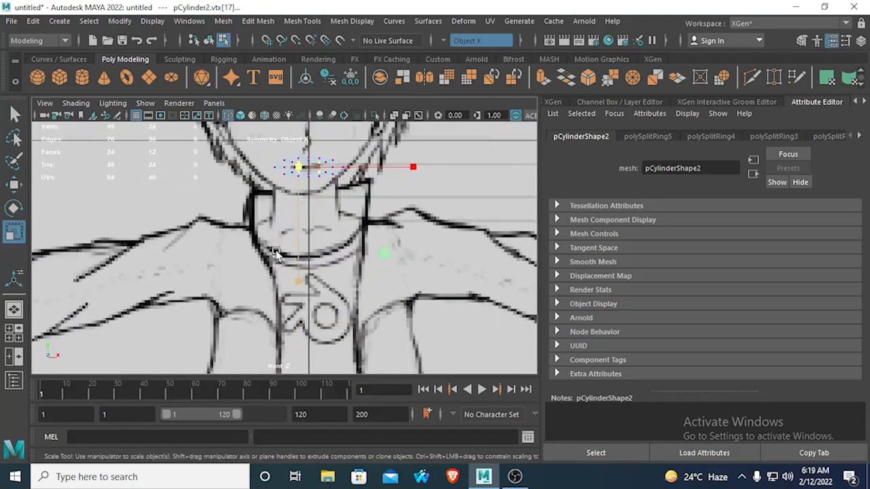
scroll(279, 259, "up", 2)
middle_click_drag(293, 194, 268, 252, "alt")
left_click_drag(279, 307, 280, 312)
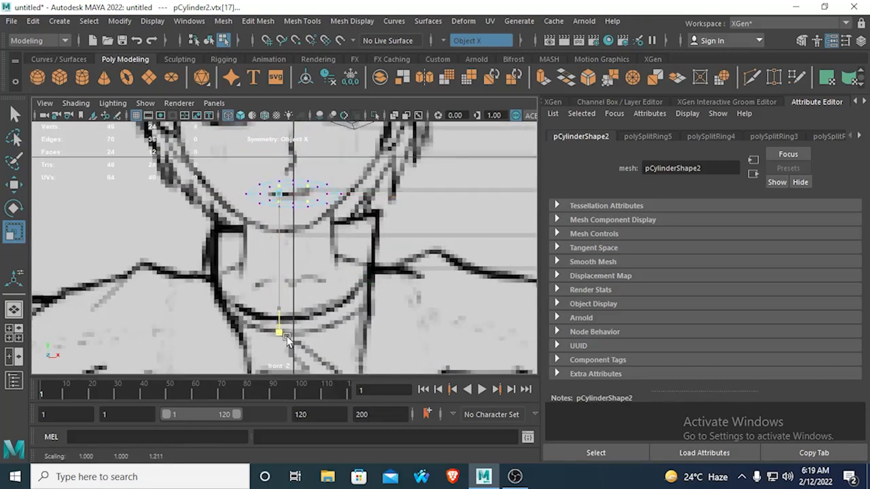
scroll(306, 245, "up", 3)
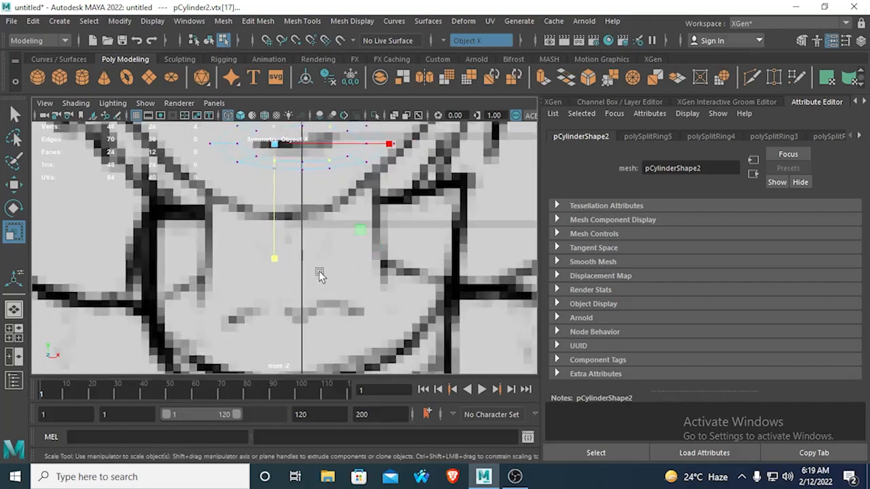
middle_click_drag(353, 210, 339, 287, "alt")
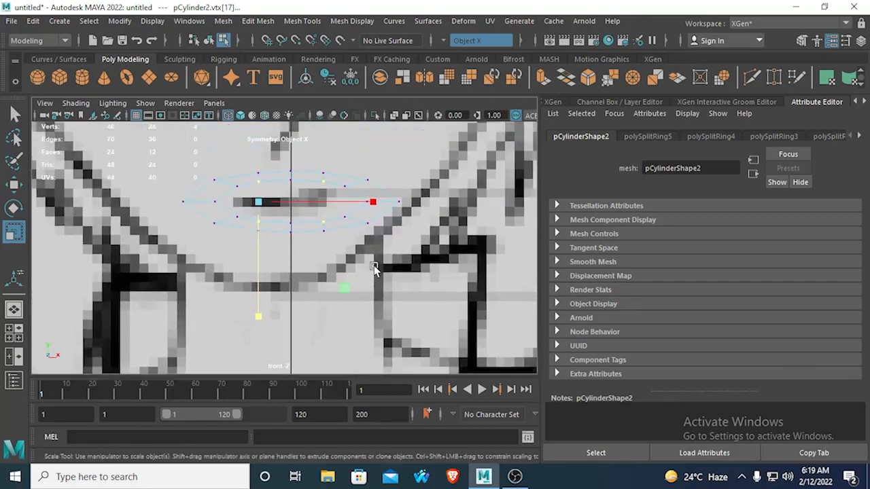
scroll(373, 267, "up", 2)
middle_click_drag(388, 241, 386, 269, "alt")
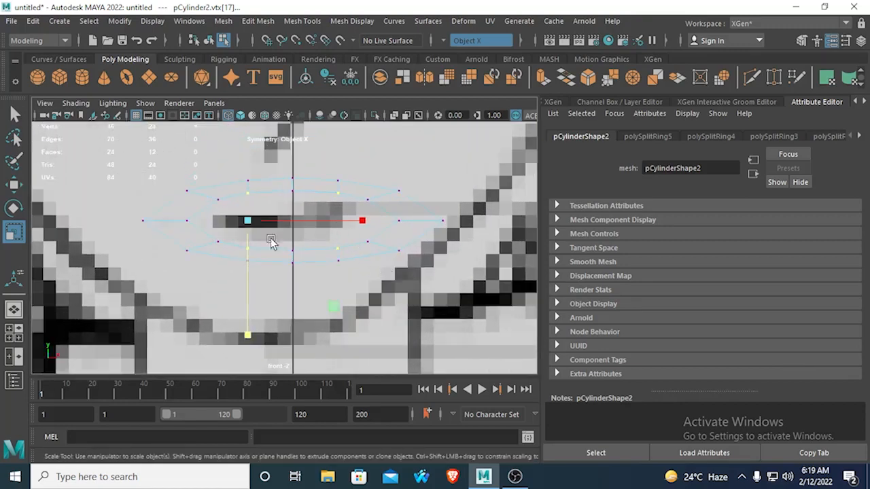
scroll(271, 243, "up", 1)
- Check the whole mouth ring against the lips of the profile drawing in the side view
right_click(254, 180)
right_click_drag(240, 170, 302, 109)
key("space")
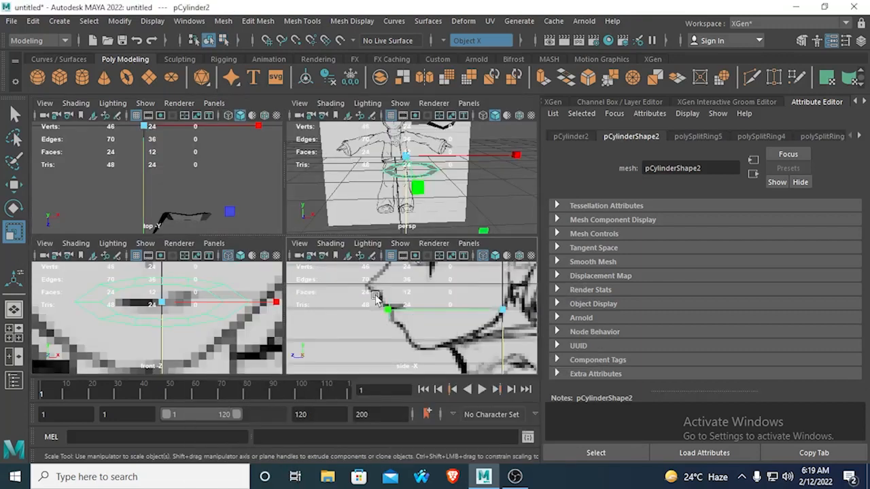
key("space")
scroll(234, 231, "up", 2)
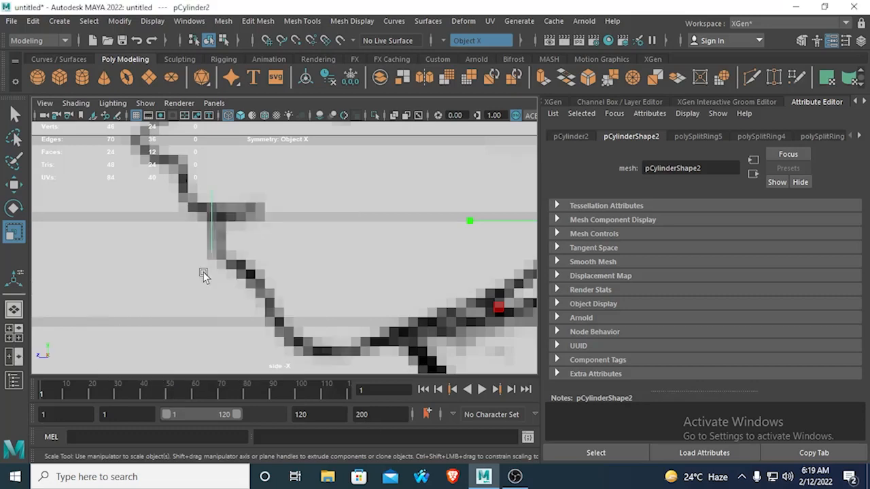
key("space")
key("space")
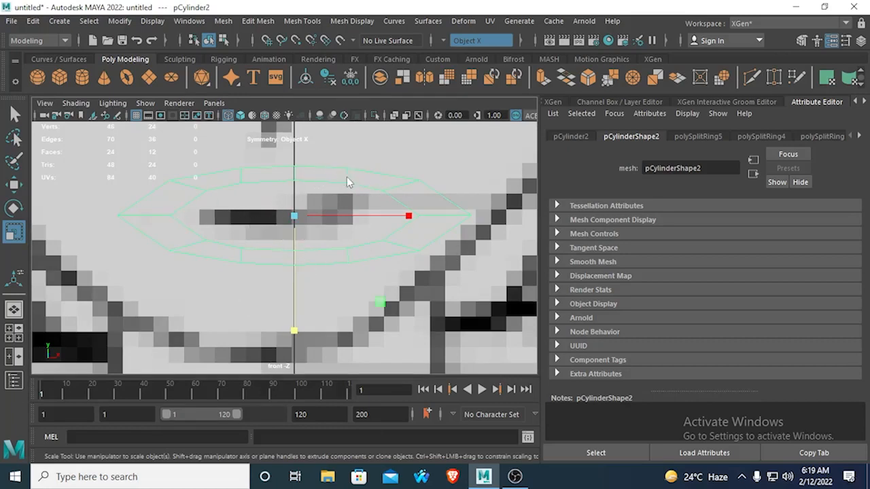
- Move the upper and lower vertex pairs beside the mouth ring's centre back in the side view to about Z 0.375 cm
right_click_drag(348, 178, 282, 127)
left_click_drag(322, 147, 356, 203)
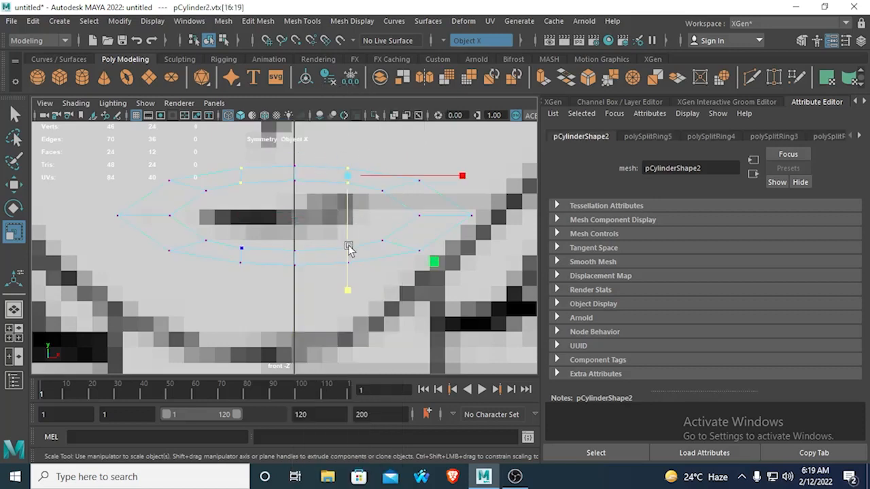
left_click_drag(329, 236, 364, 279, "shift")
key("space")
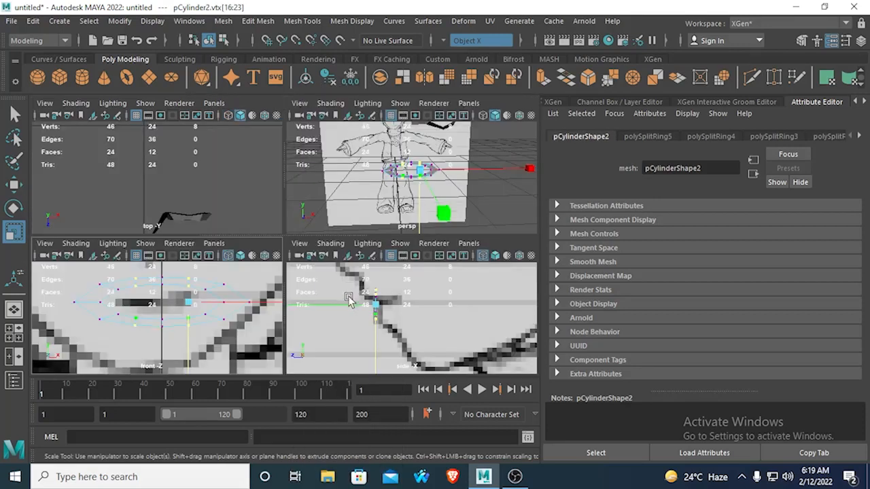
key("space")
left_click(8, 189)
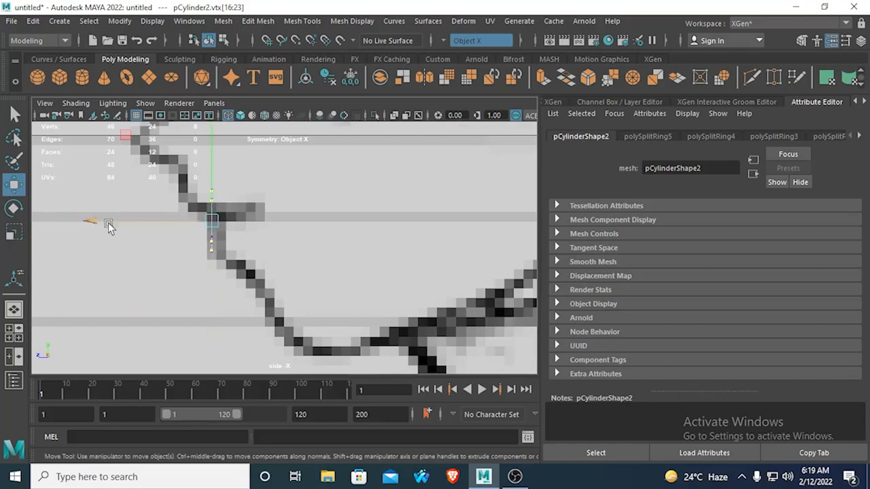
left_click_drag(90, 222, 103, 224)
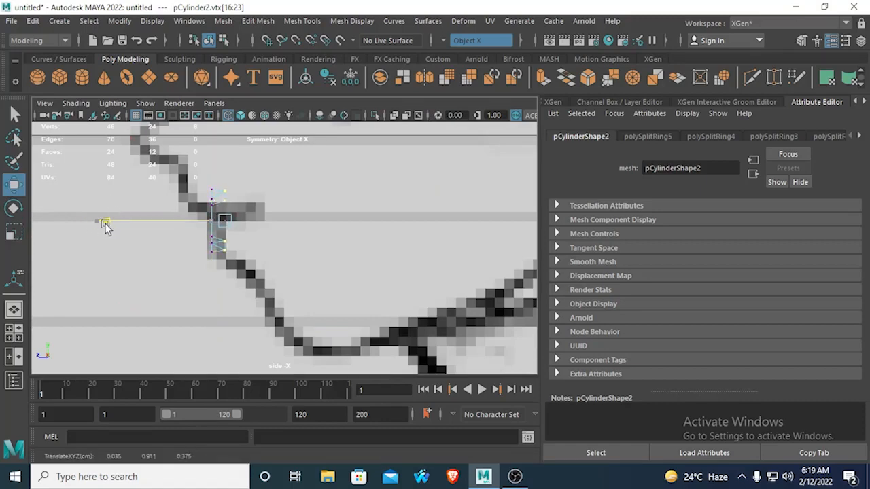
- Enlarge the front and side views and move the inner vertices next to the mouth corners back to about Z 0.365 cm
key("space")
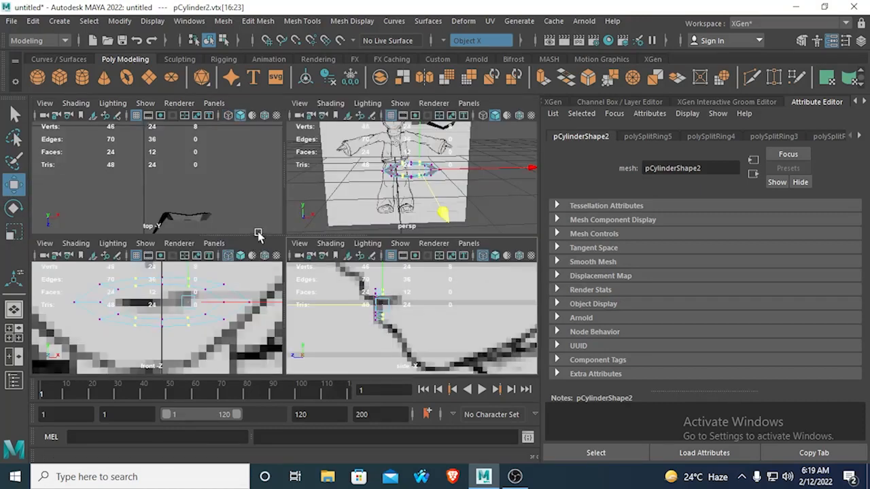
left_click_drag(259, 235, 259, 141)
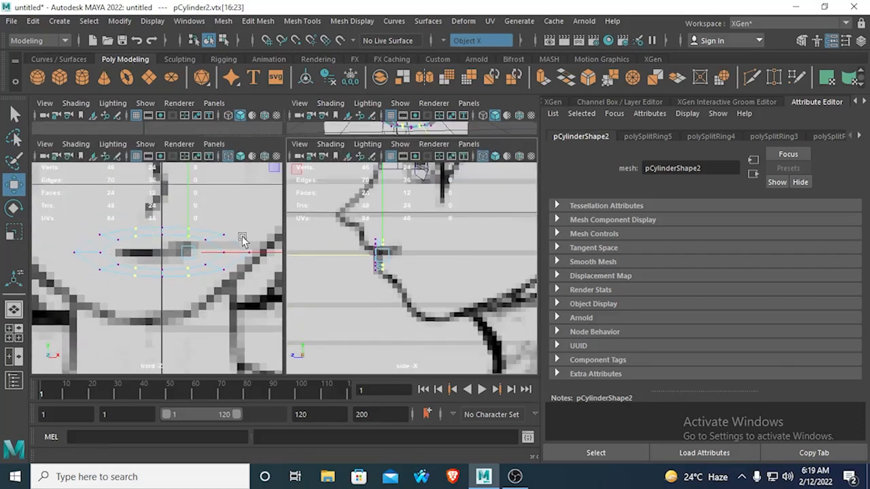
scroll(195, 282, "up", 2)
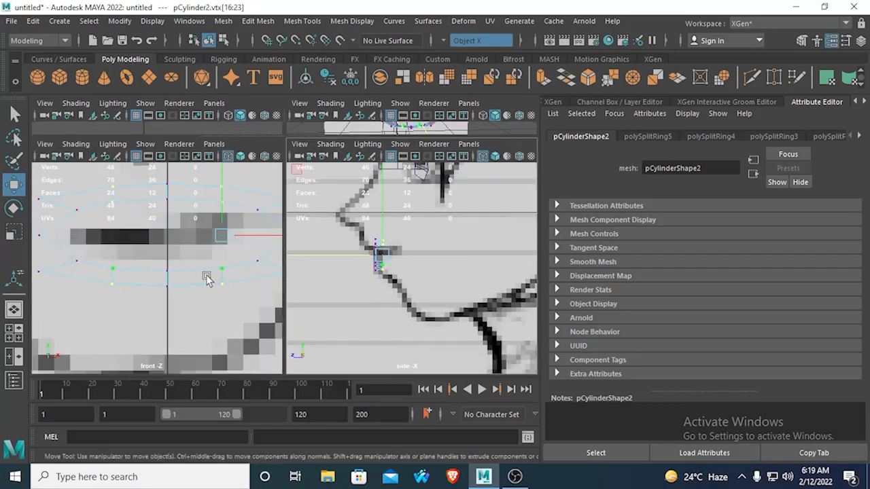
scroll(437, 263, "up", 3)
middle_click_drag(380, 253, 430, 284, "alt")
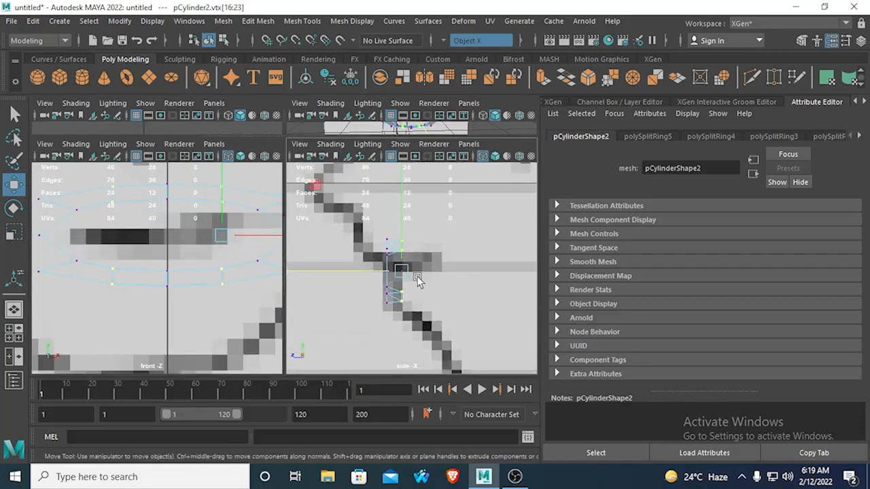
middle_click_drag(196, 238, 132, 295, "alt")
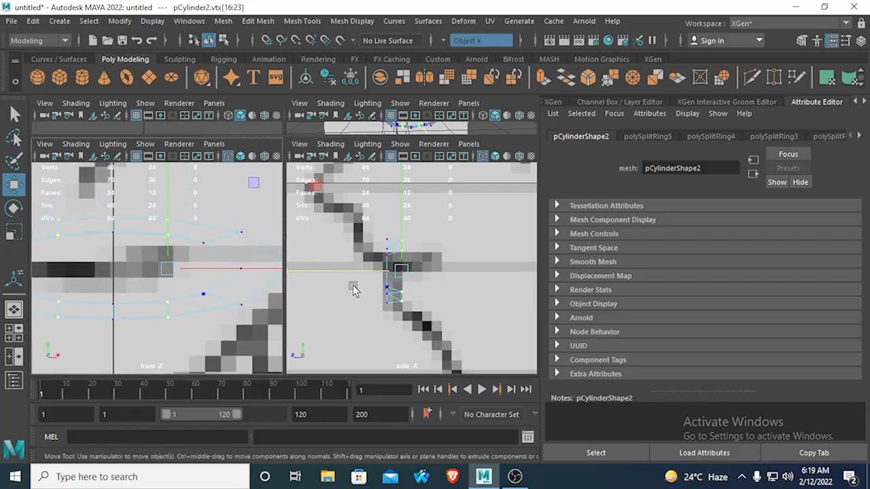
scroll(340, 286, "up", 1)
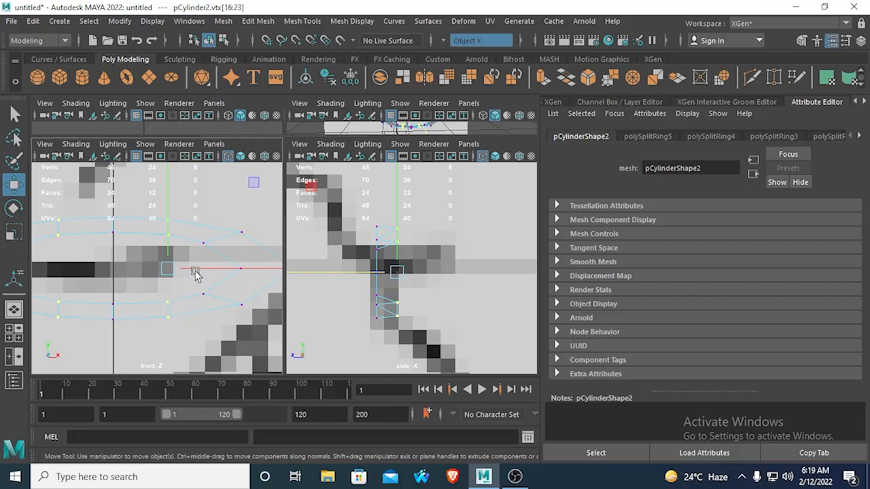
left_click(214, 303)
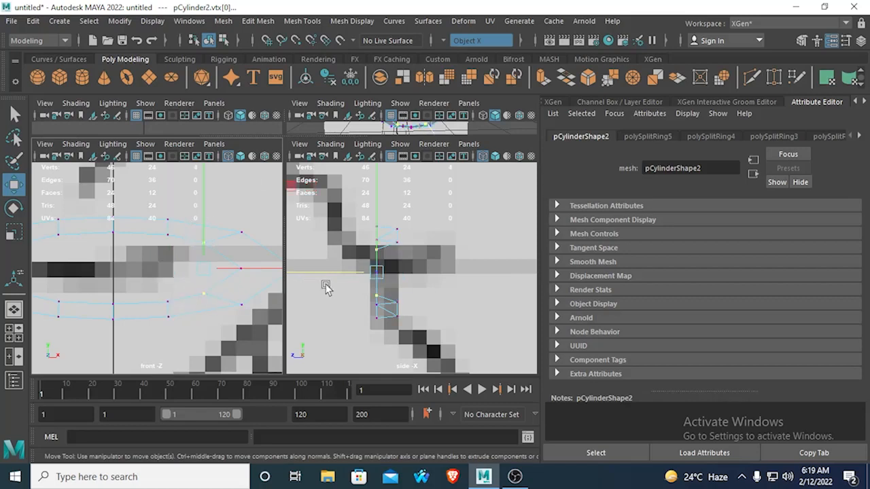
middle_click_drag(326, 295, 363, 298, "alt")
left_click_drag(295, 276, 329, 277)
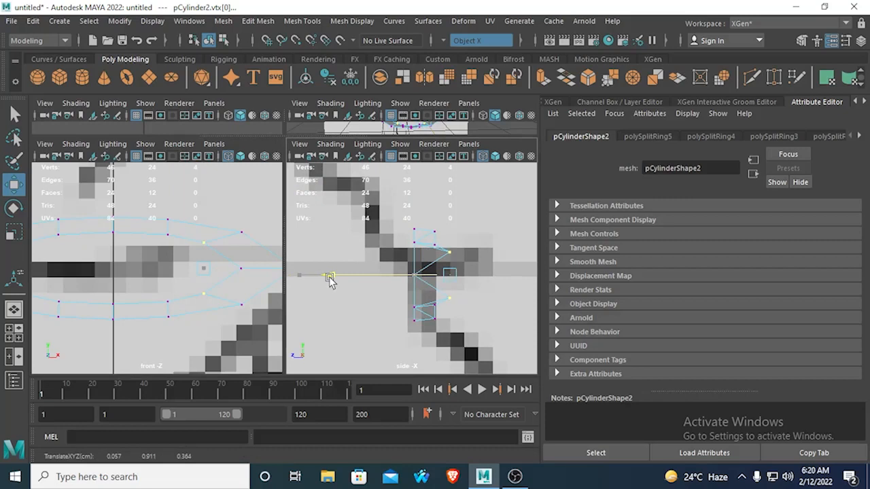
left_click_drag(330, 280, 328, 278)
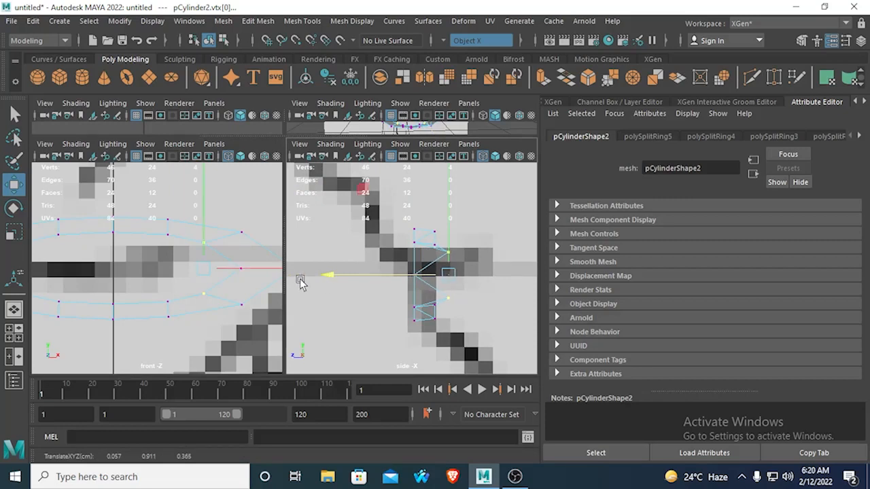
- Move the inner mouth corner vertices and the outer vertices above and below them back to about Z 0.36 cm
left_click_drag(234, 253, 247, 278)
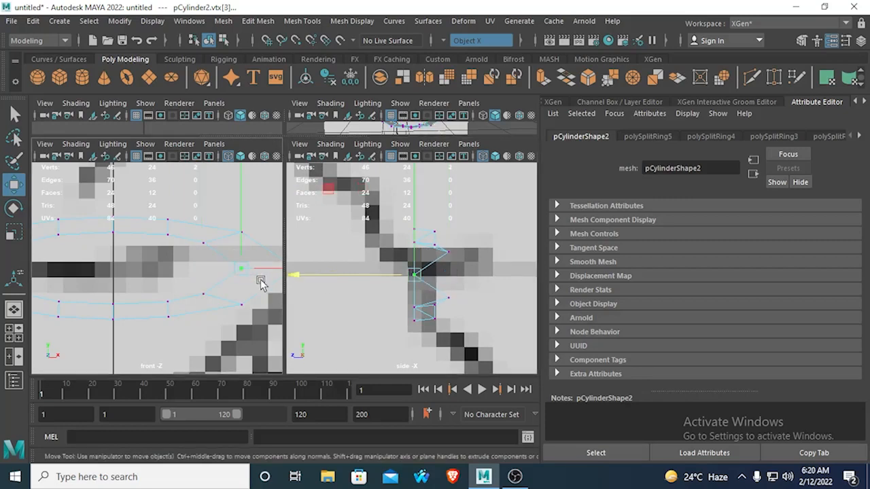
left_click_drag(301, 275, 344, 280)
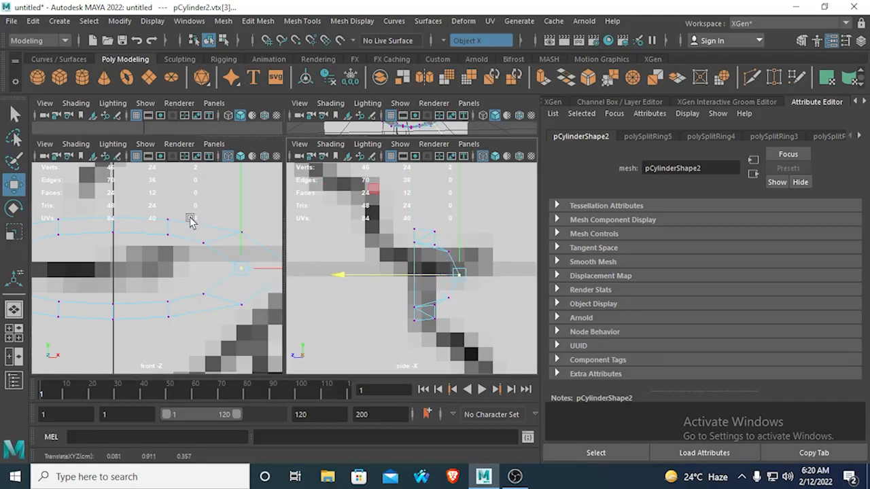
left_click_drag(209, 211, 266, 243)
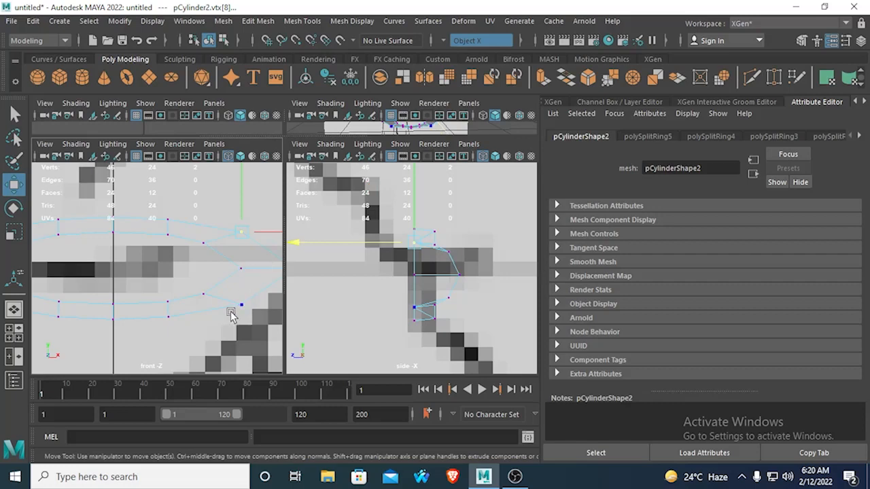
left_click_drag(234, 286, 260, 314, "shift")
left_click_drag(295, 275, 337, 278)
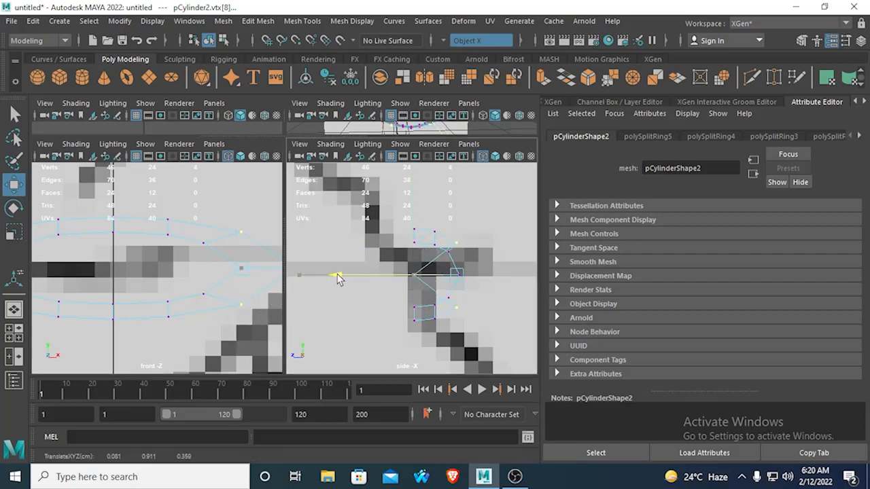
left_click_drag(340, 279, 340, 276)
- Move the outermost mouth corner vertices back to about Z 0.346 cm and check the ring's curve in the perspective view
middle_click_drag(223, 278, 203, 276, "alt")
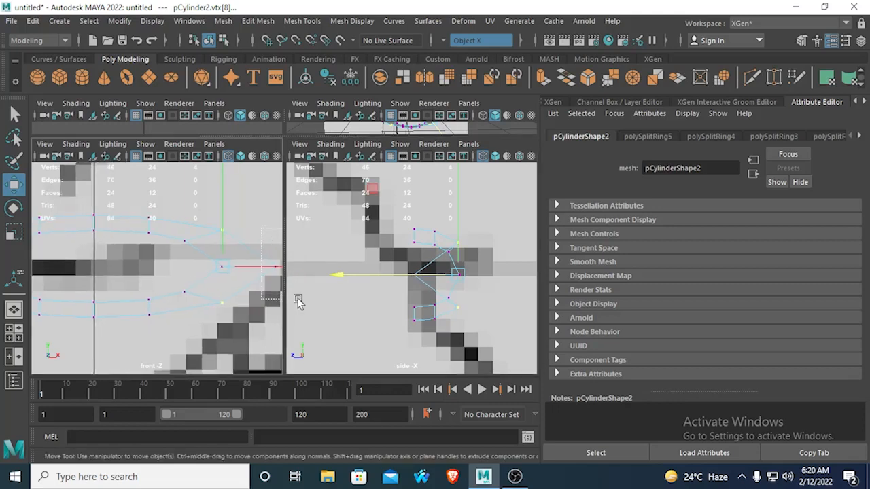
left_click_drag(297, 298, 353, 279)
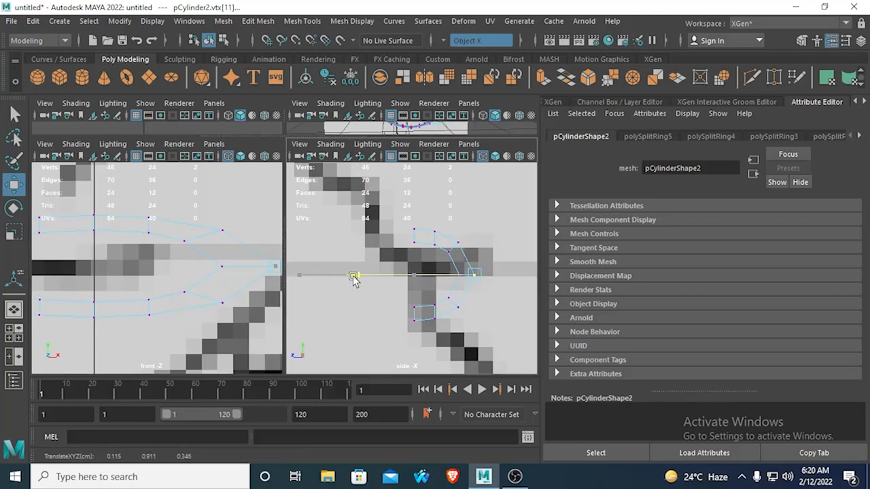
key("space")
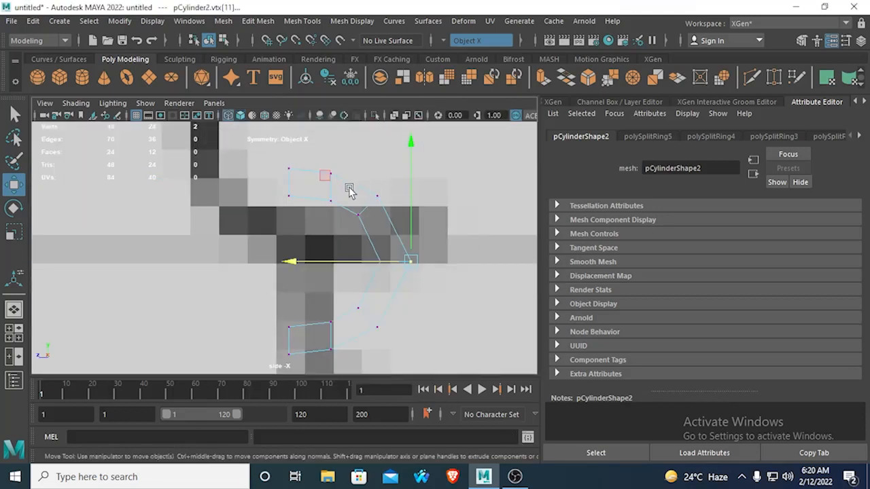
key("space")
key("space")
left_click_drag(318, 184, 285, 249, "alt")
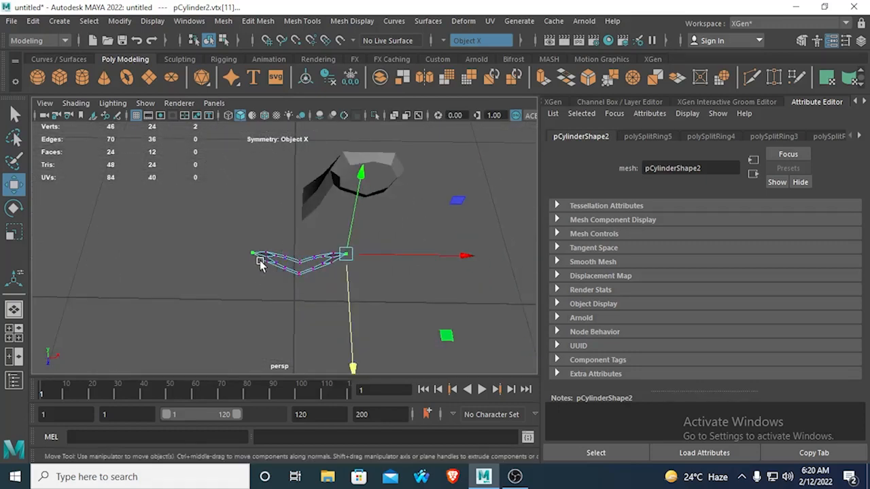
- Move the vertices beside the mouth ring's centre forward in the top view to about Z 0.383 cm to round the curve
key("space")
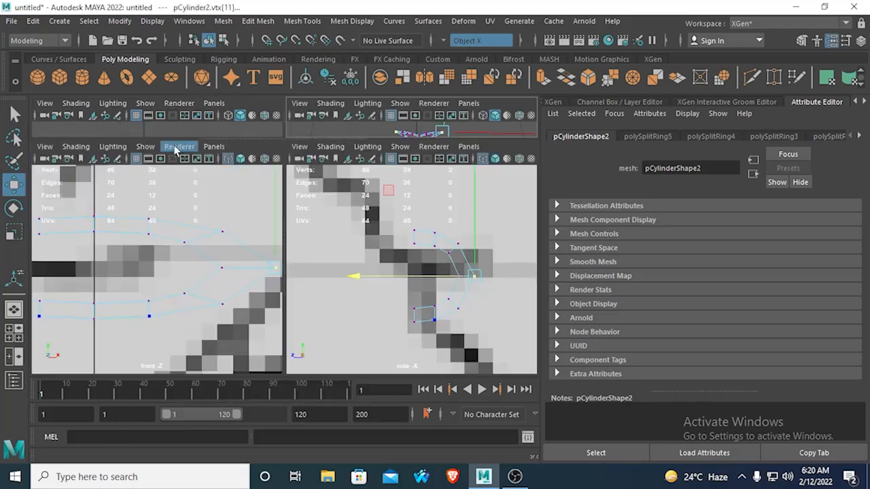
key("space")
middle_click_drag(285, 314, 311, 274, "alt")
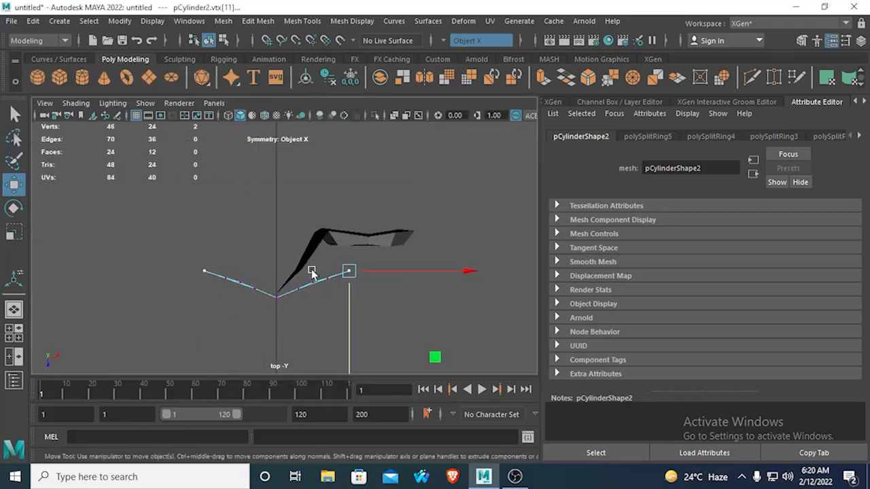
scroll(321, 320, "up", 2)
left_click_drag(292, 287, 311, 333)
scroll(311, 329, "up", 1)
middle_click_drag(305, 319, 305, 240, "alt")
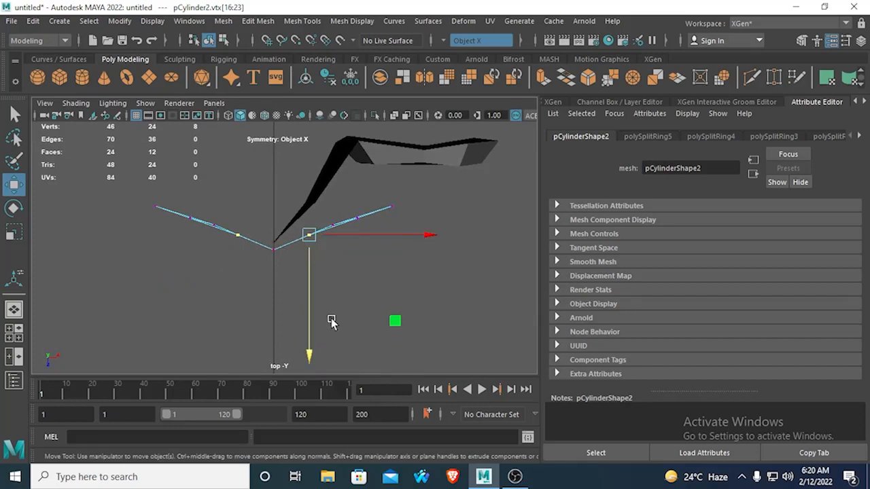
left_click_drag(309, 354, 310, 363)
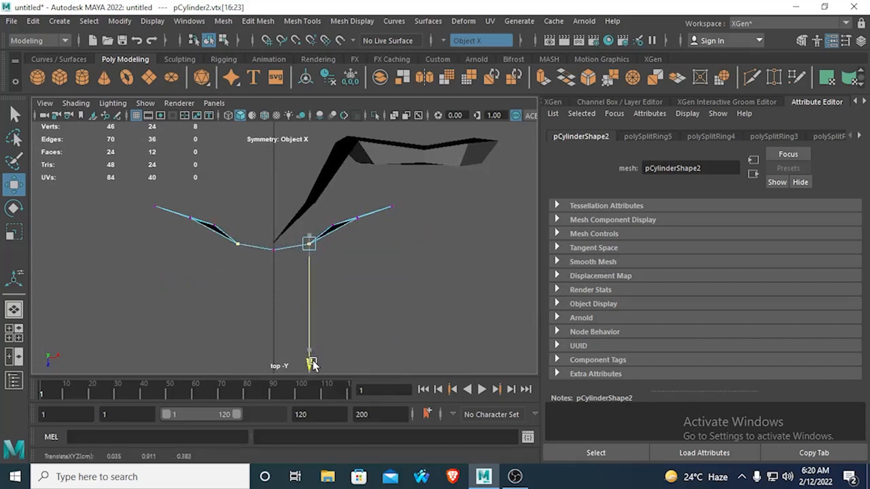
- Move the vertices between the mouth ring's centre and corners forward to about Z 0.37 cm and the innermost of them to 0.377 cm
left_click_drag(327, 212, 364, 246)
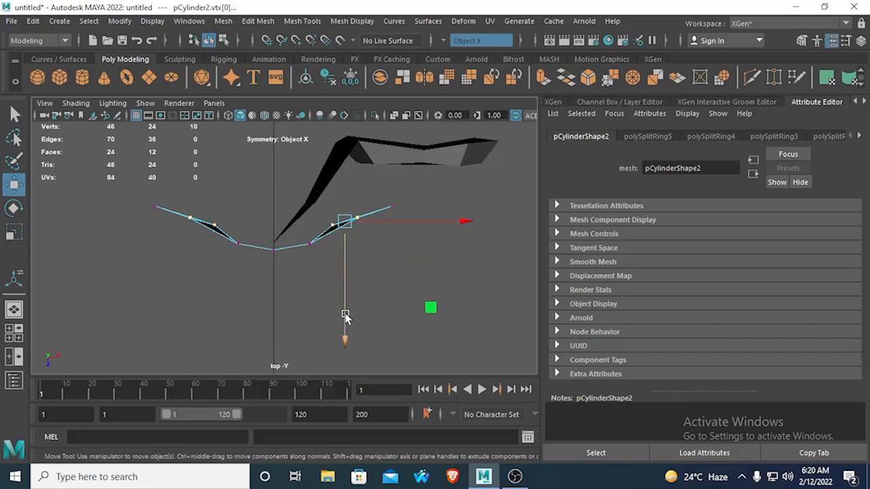
left_click_drag(344, 335, 347, 346)
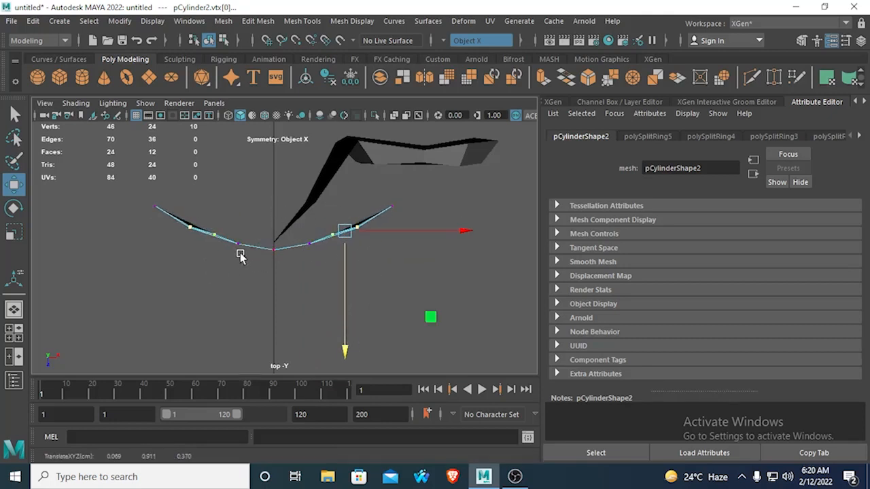
left_click_drag(203, 218, 222, 254)
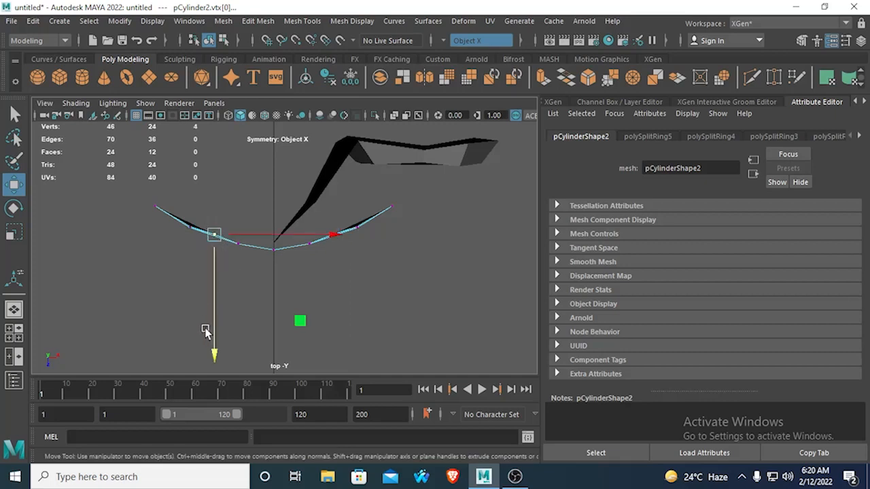
left_click_drag(214, 350, 215, 353)
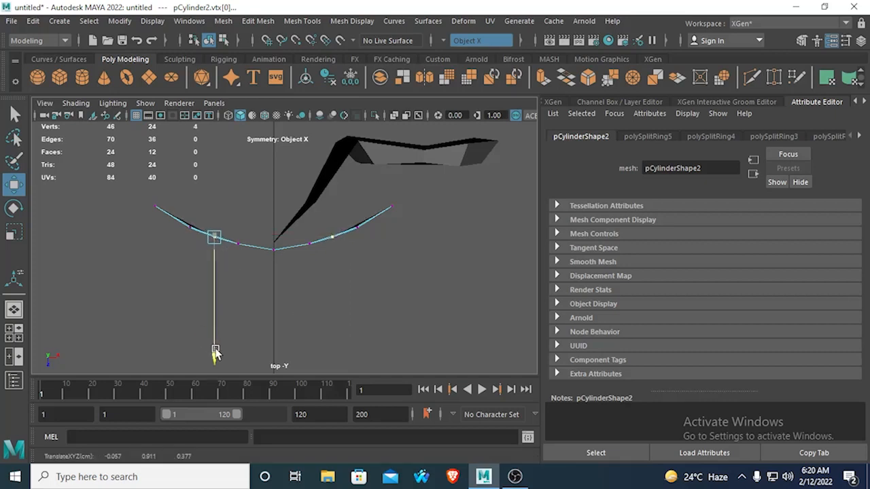
- Round the mouth ring's curve by moving the vertices beside the centre to about Z 0.386 cm and those near the corners to 0.37 cm
left_click_drag(297, 225, 319, 264)
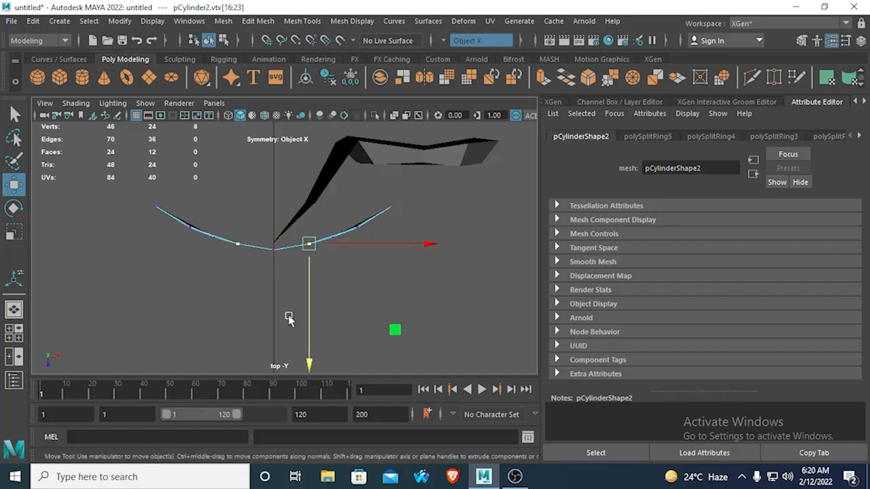
left_click_drag(309, 356, 310, 362)
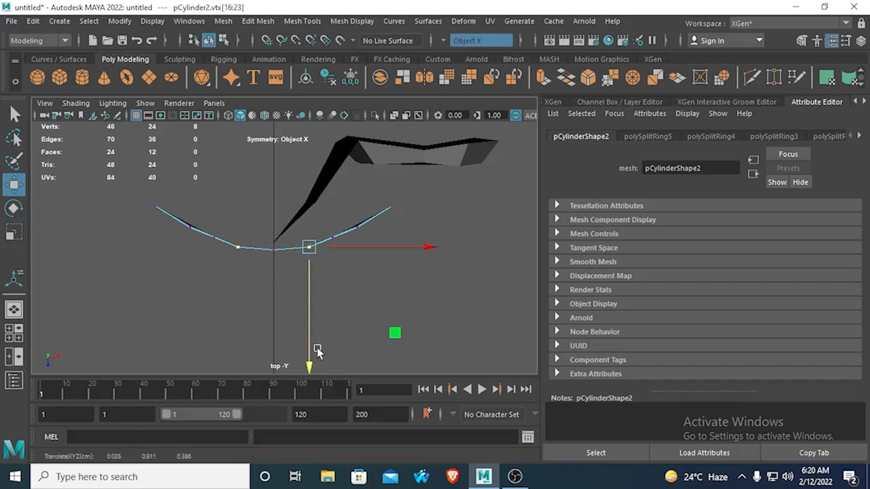
left_click_drag(321, 221, 343, 256)
left_click_drag(332, 352, 334, 357)
left_click_drag(332, 201, 370, 243)
left_click_drag(358, 343, 359, 350)
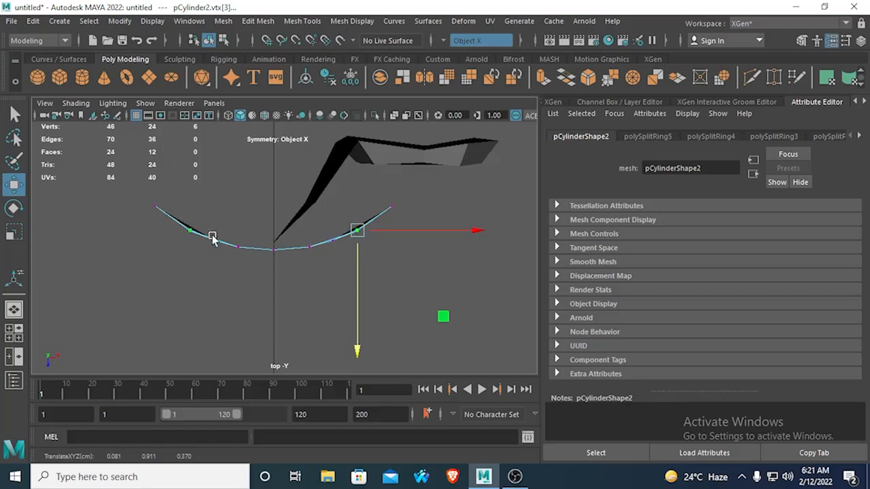
- Inspect the mouth ring's curve up close in the perspective view and return to object mode
key("space")
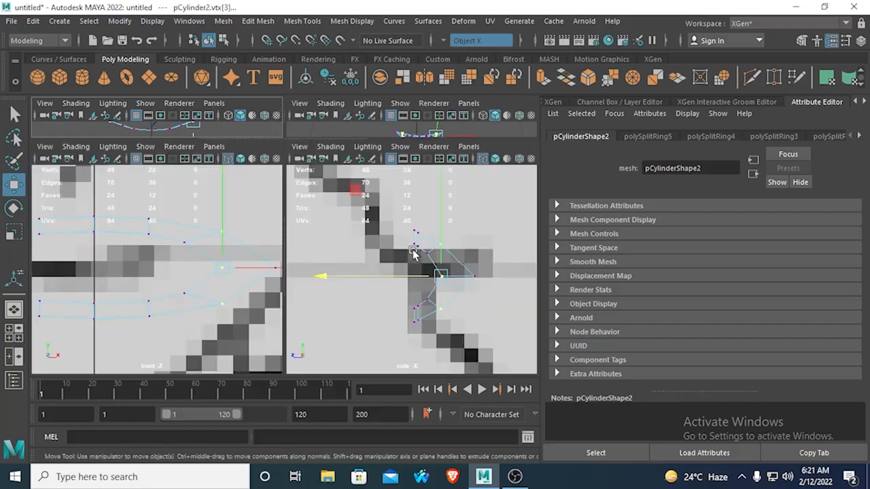
key("space")
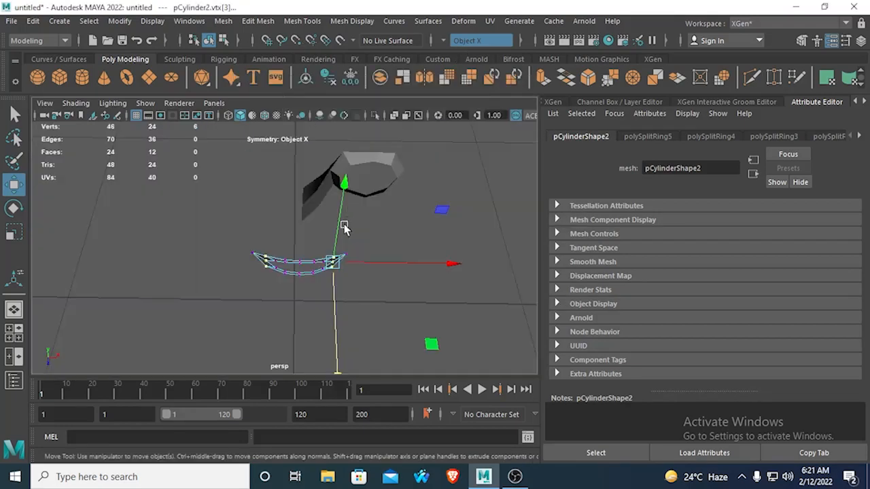
left_click_drag(251, 216, 414, 254, "alt")
middle_click_drag(414, 254, 351, 313, "alt")
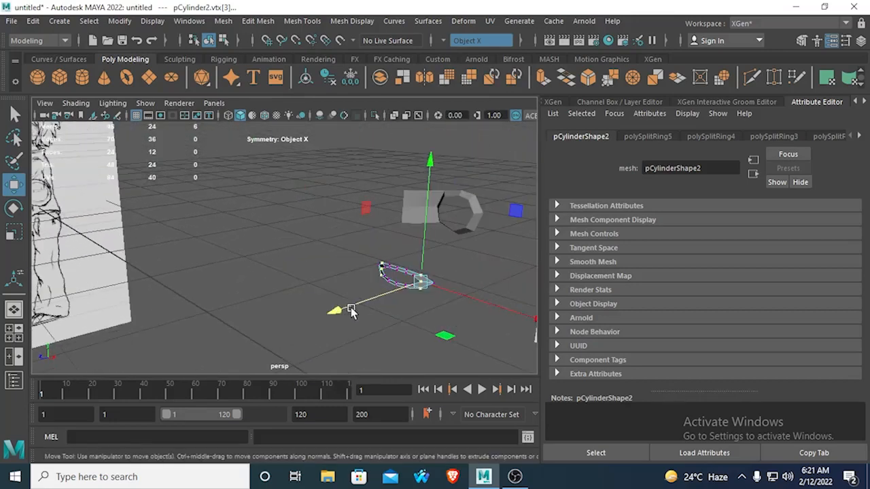
left_click(318, 234)
right_click_drag(317, 234, 379, 275, "alt")
middle_click_drag(378, 275, 311, 252, "alt")
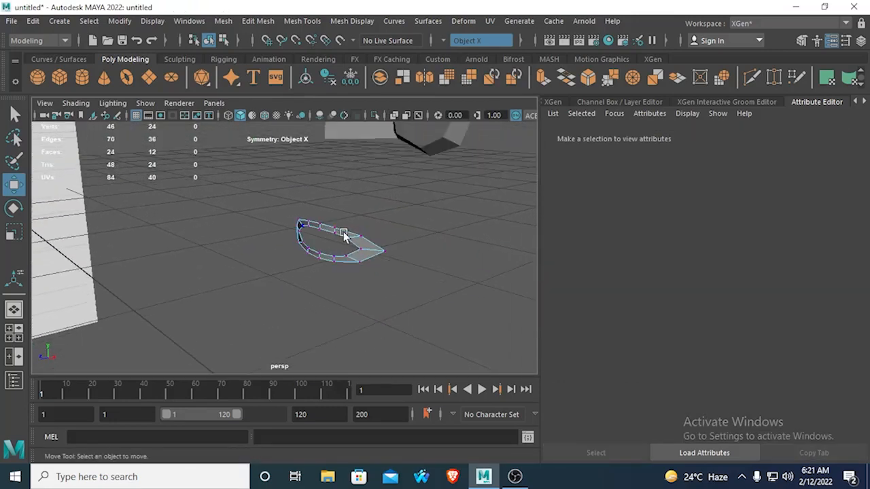
right_click_drag(343, 235, 394, 110)
left_click(274, 170)
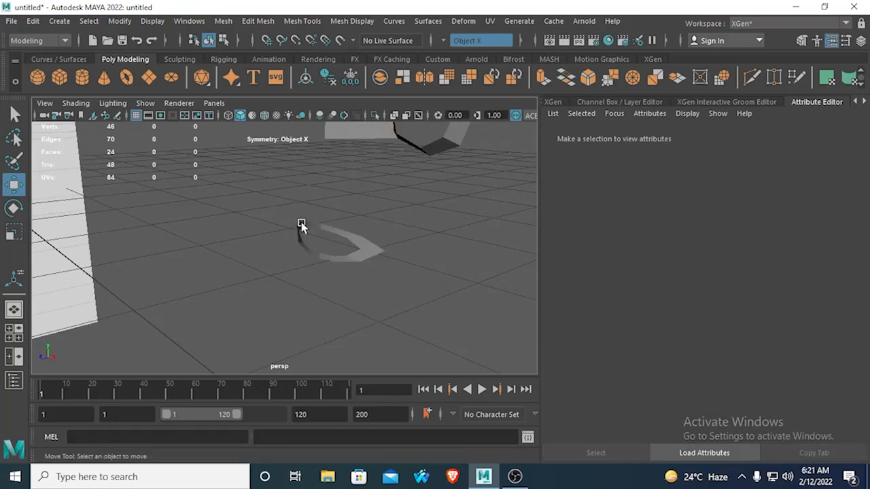
- Compare the mouth ring with the front and side reference drawings of the face
left_click_drag(301, 226, 251, 259, "alt")
key("space")
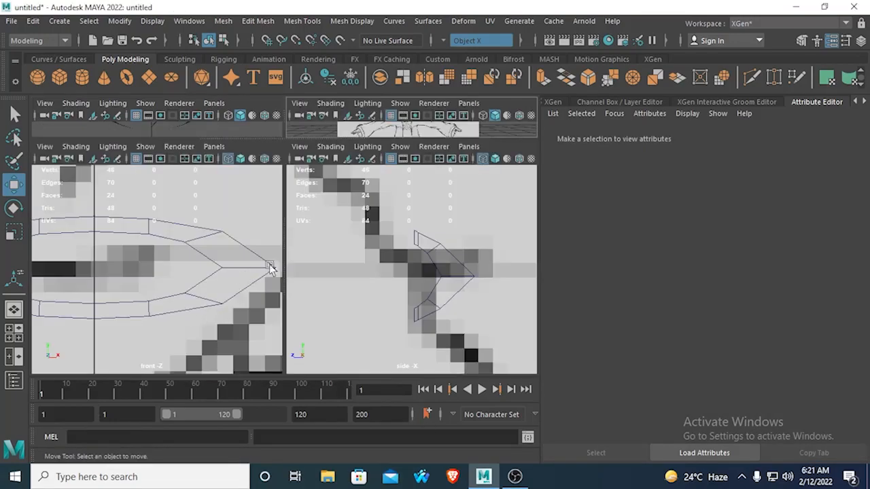
key("space")
left_click_drag(334, 202, 309, 233, "alt")
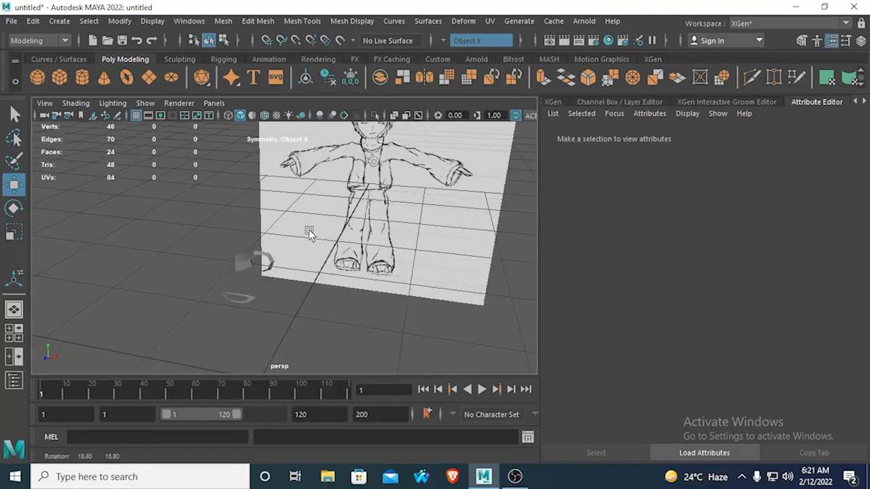
left_click_drag(273, 262, 238, 280, "alt")
key("space")
scroll(216, 233, "down", 10)
scroll(220, 239, "up", 3)
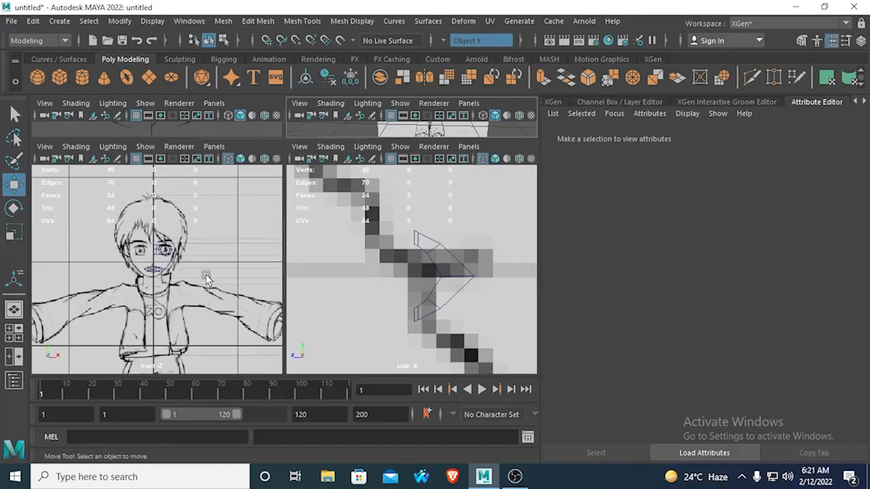
scroll(205, 277, "up", 8)
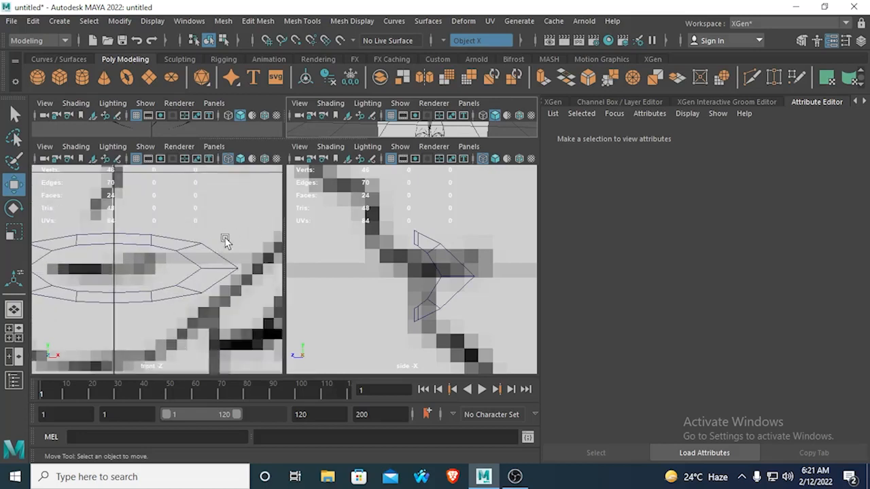
scroll(243, 317, "down", 8)
scroll(212, 278, "up", 6)
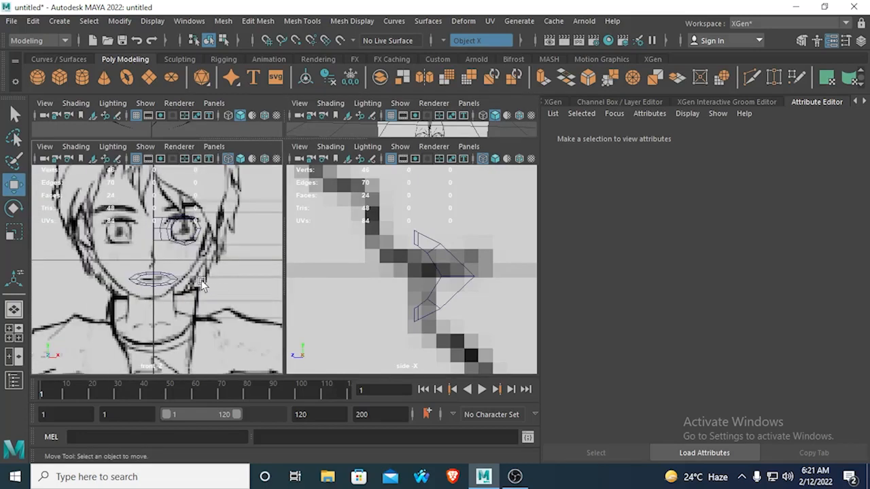
scroll(201, 280, "up", 5)
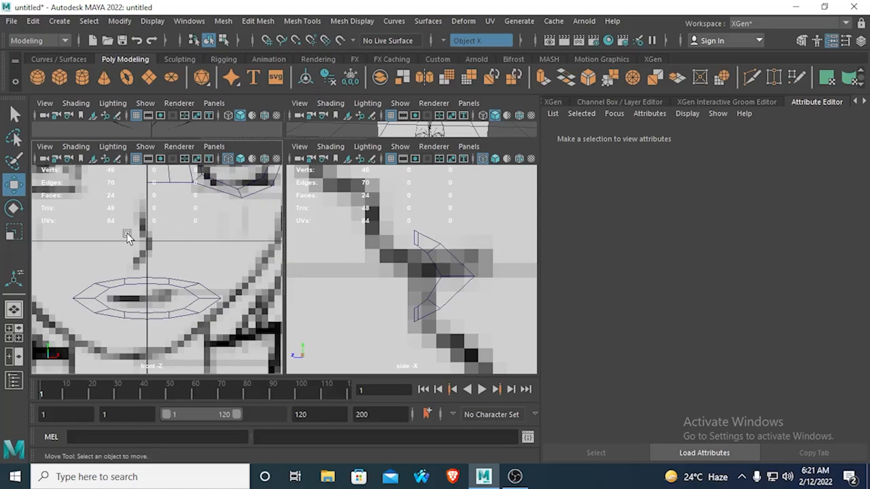
scroll(437, 272, "down", 8)
scroll(389, 276, "up", 12)
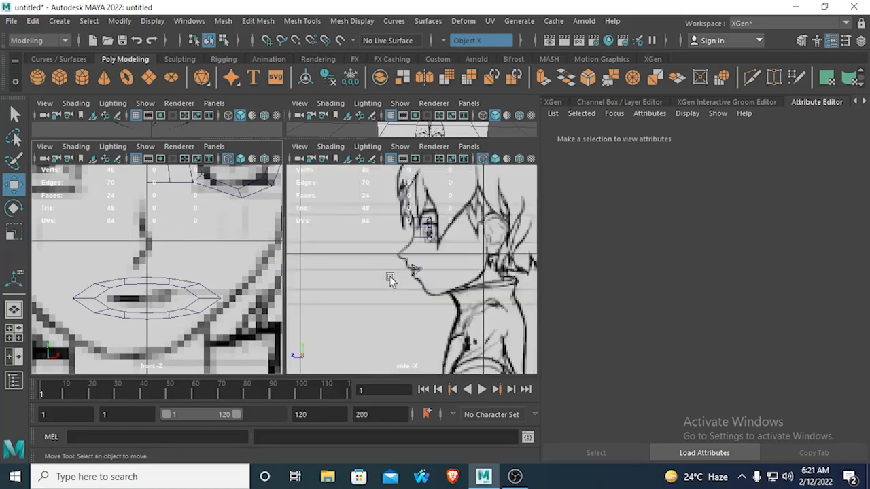
scroll(390, 281, "up", 2)
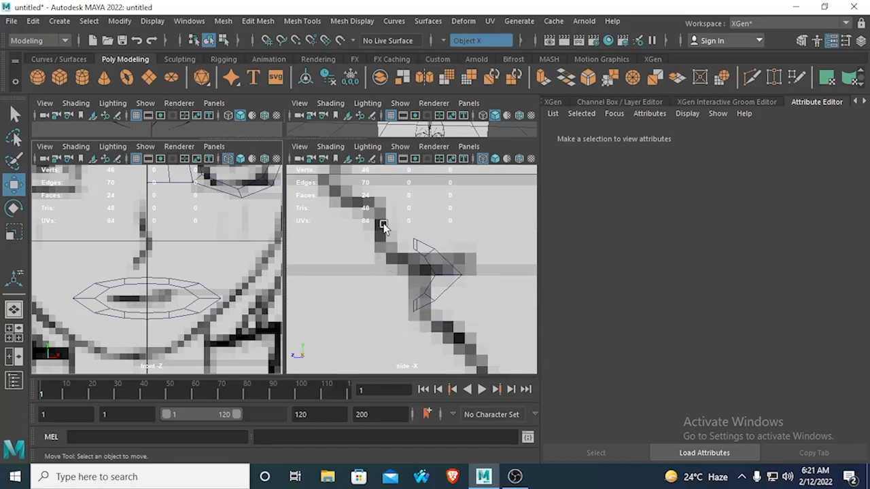
- Move the mouth ring's upper vertices, without the corners, forward in the side view towards the upper lip's profile line
left_click(423, 267)
right_click_drag(418, 126, 348, 128)
left_click_drag(367, 206, 428, 280)
left_click(378, 254)
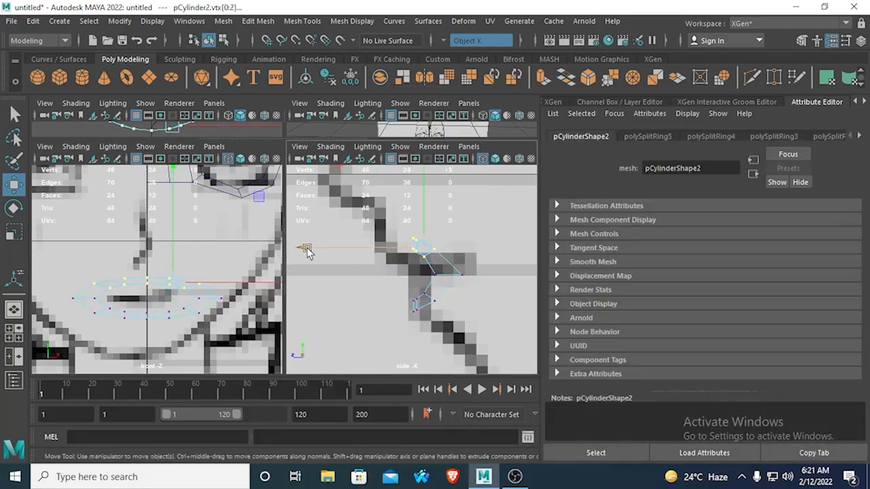
left_click_drag(309, 249, 284, 262)
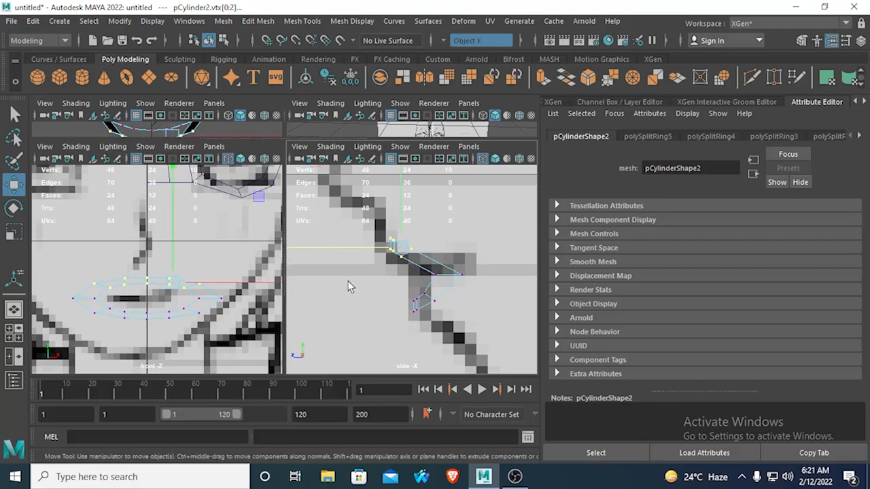
- Shift the upper lip vertices partly back in the top view and fine-tune their depth against the side profile
key("space")
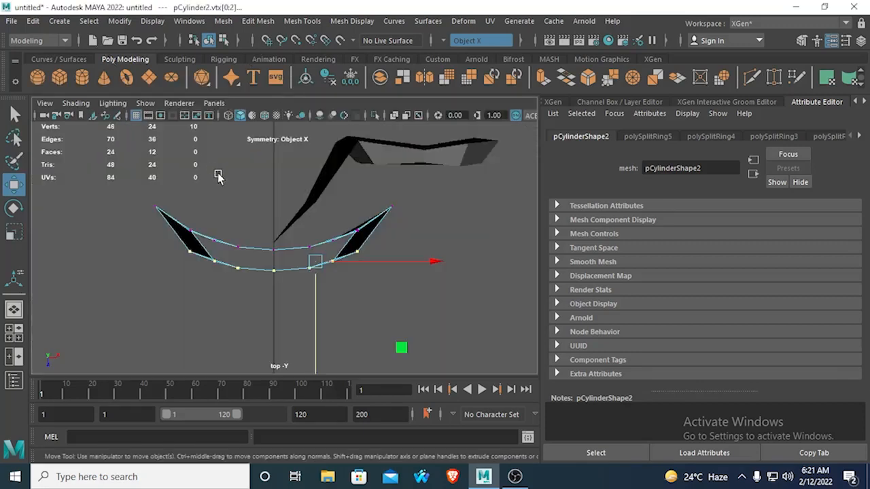
left_click_drag(243, 262, 204, 263, "alt")
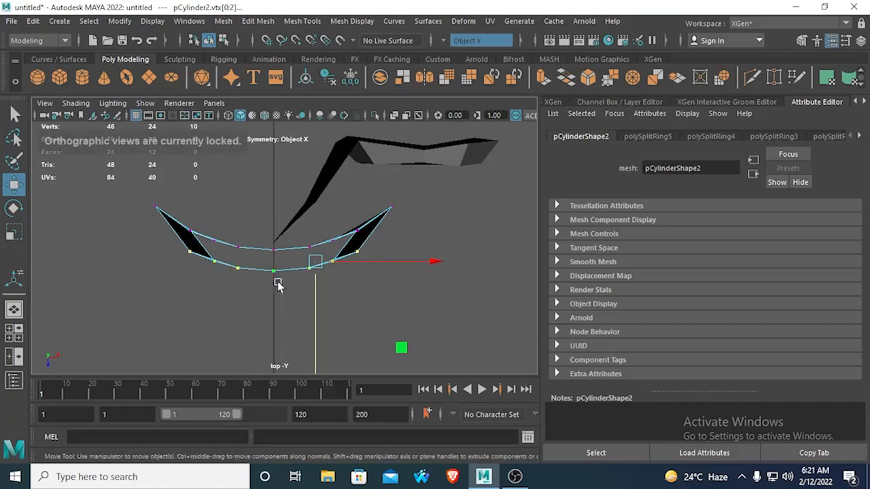
middle_click_drag(291, 324, 289, 297, "alt")
left_click_drag(313, 355, 312, 345)
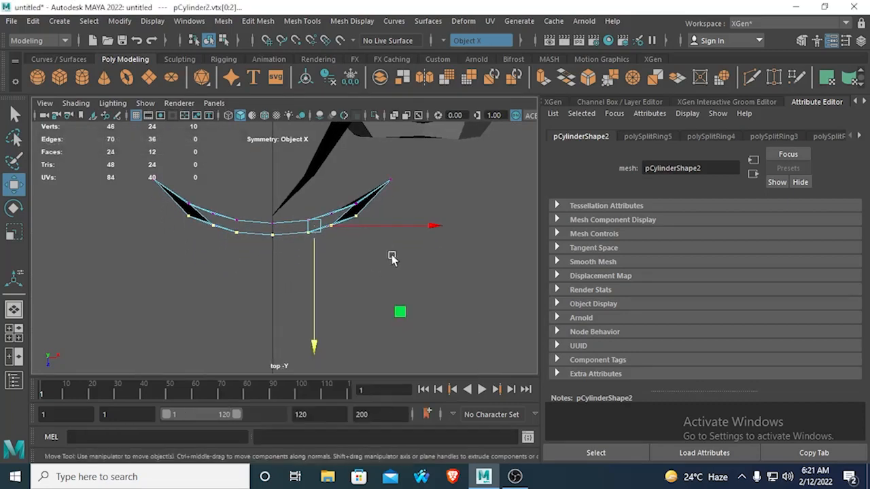
key("space")
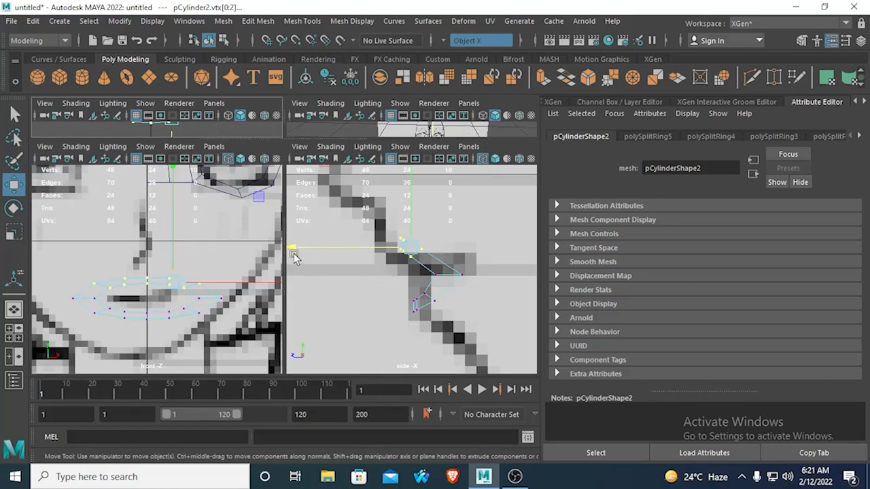
left_click_drag(291, 249, 289, 249)
- Move the upper lip vertices nearest the mouth corners back to about Z 0.39 cm in the side view
left_click(418, 310)
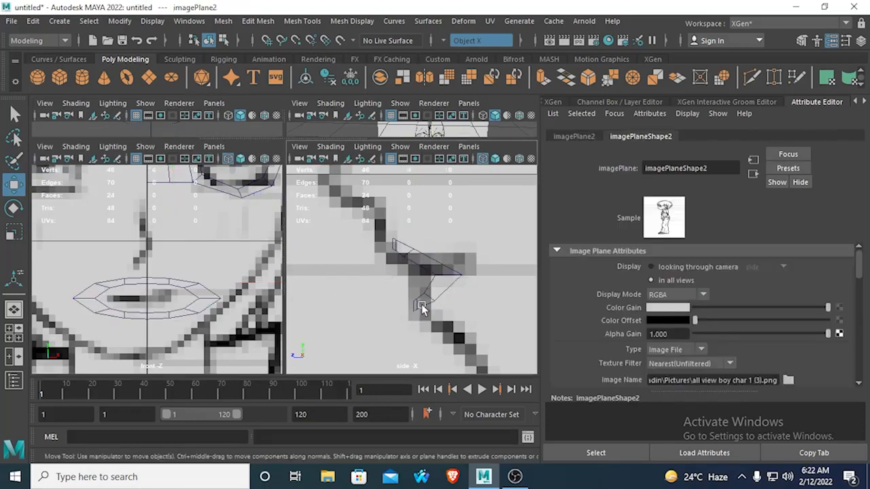
scroll(423, 298, "up", 4)
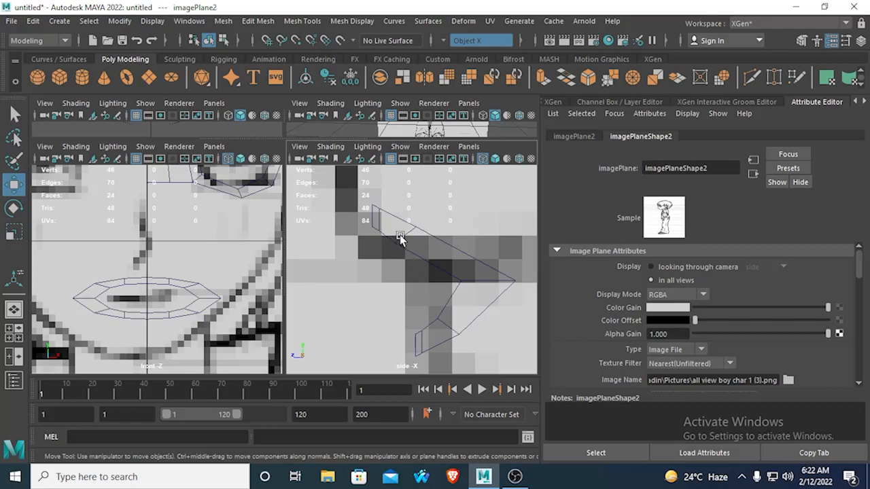
right_click_drag(404, 241, 355, 190)
left_click_drag(385, 219, 427, 272)
left_click_drag(291, 236, 300, 238)
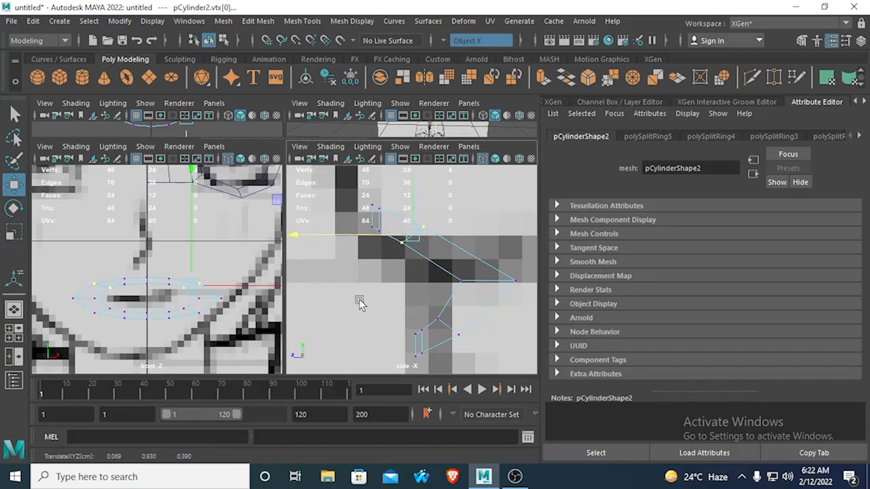
- Move the middle vertices of the lower lip forward to about Z 0.39 cm in the side view and clear the vertex selection
left_click(360, 303)
right_click_drag(421, 338, 293, 123)
left_click_drag(389, 313, 434, 379)
left_click_drag(412, 343, 303, 348)
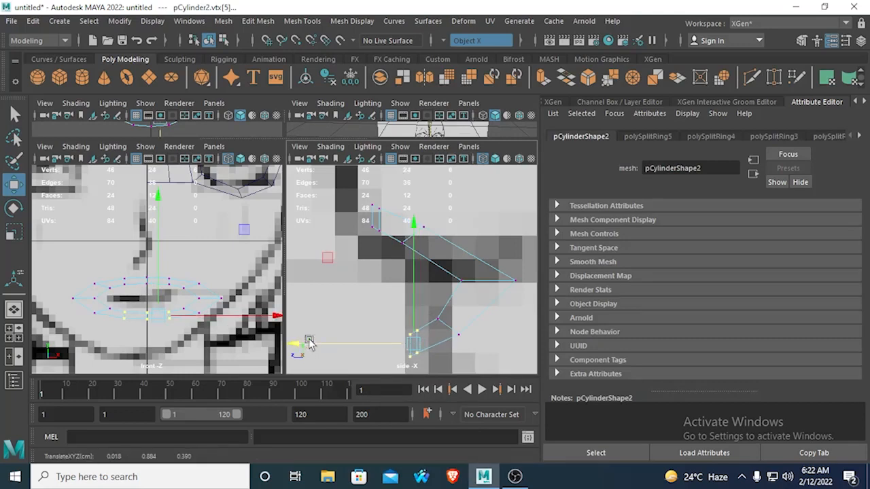
left_click(373, 275)
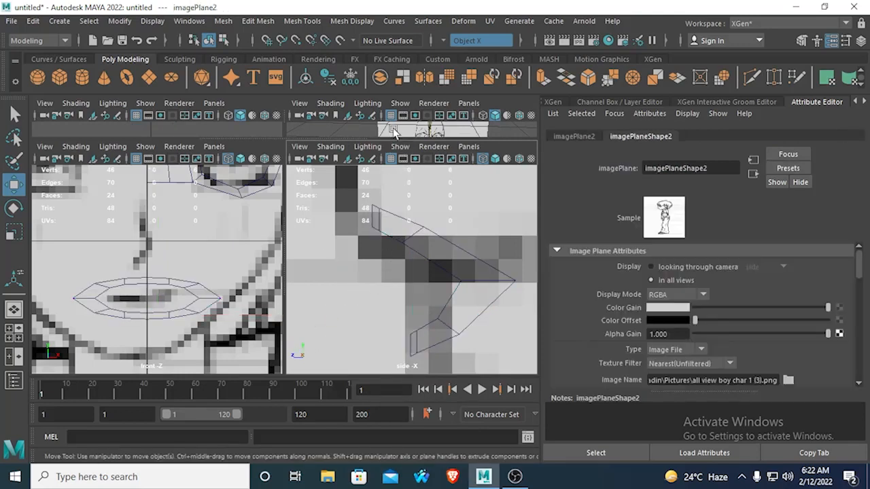
- Examine the reshaped mouth ring in the perspective view and against the front reference drawing
key("space")
left_click_drag(379, 191, 343, 226, "alt")
middle_click_drag(289, 205, 305, 265, "alt")
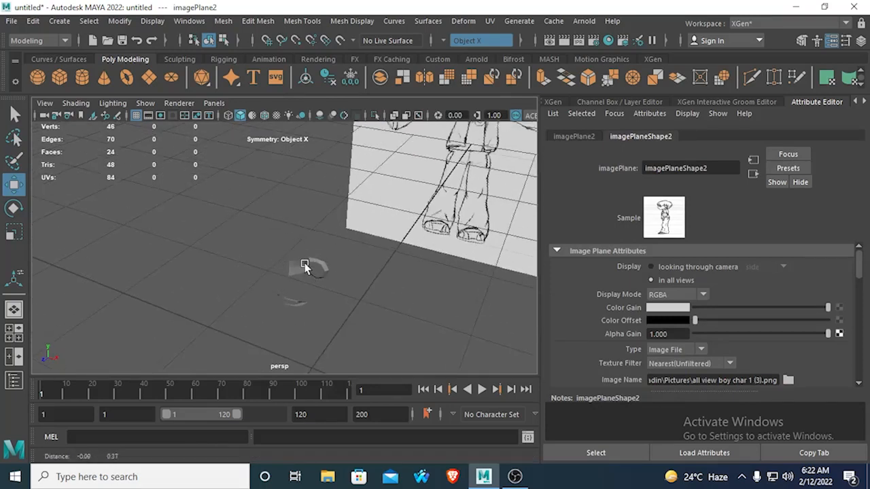
left_click_drag(304, 266, 344, 289, "alt")
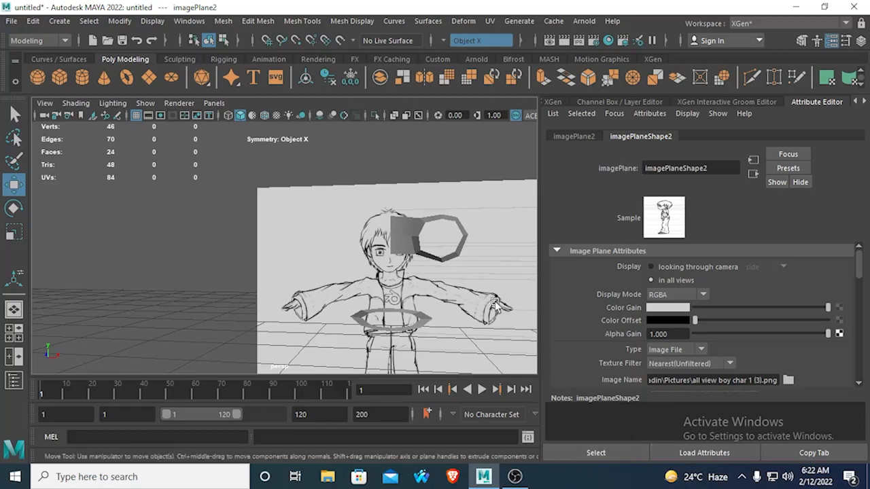
key("space")
key("space")
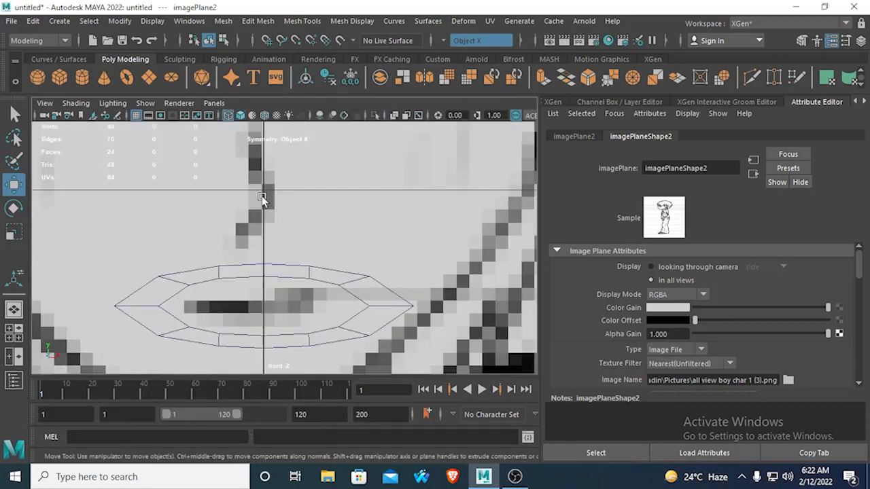
scroll(301, 230, "down", 10)
scroll(303, 232, "up", 10)
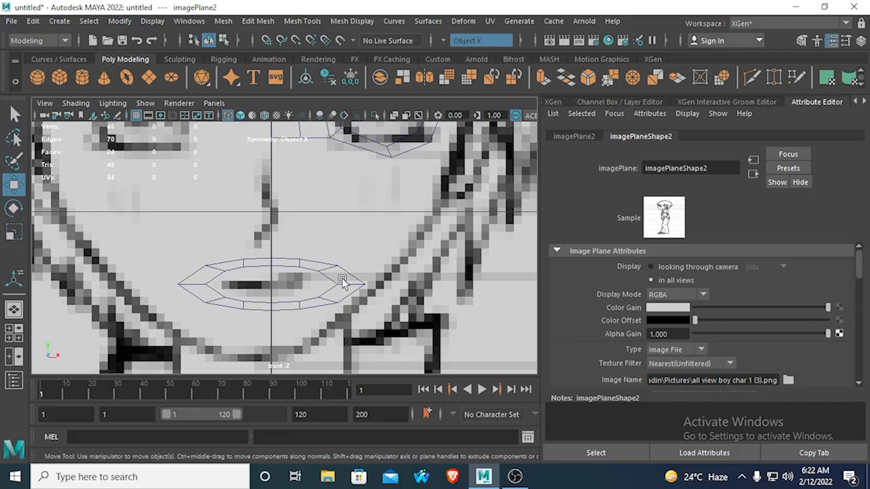
left_click(516, 477)
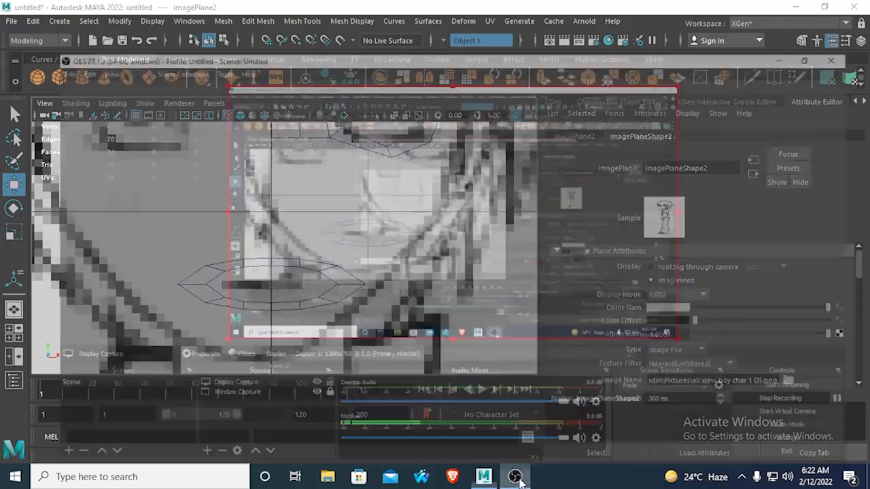